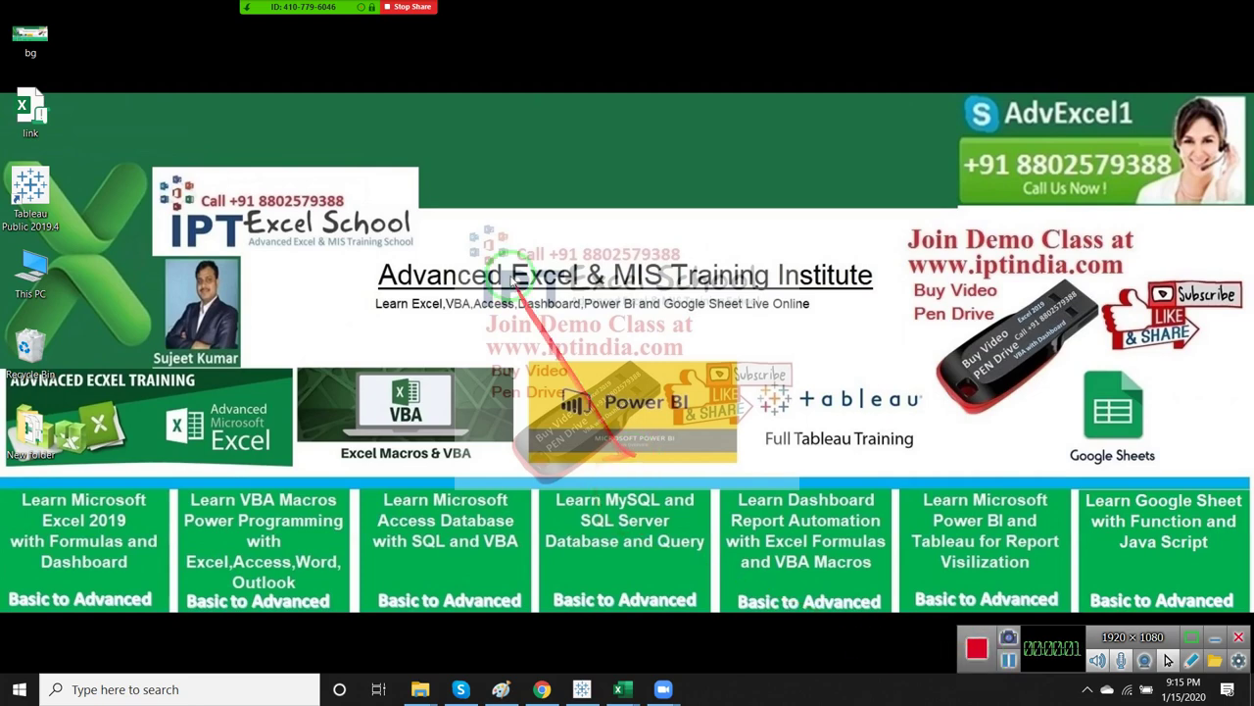
Bring the Book1 sales workbook to the front and select cell I3
click(627, 683)
click(477, 588)
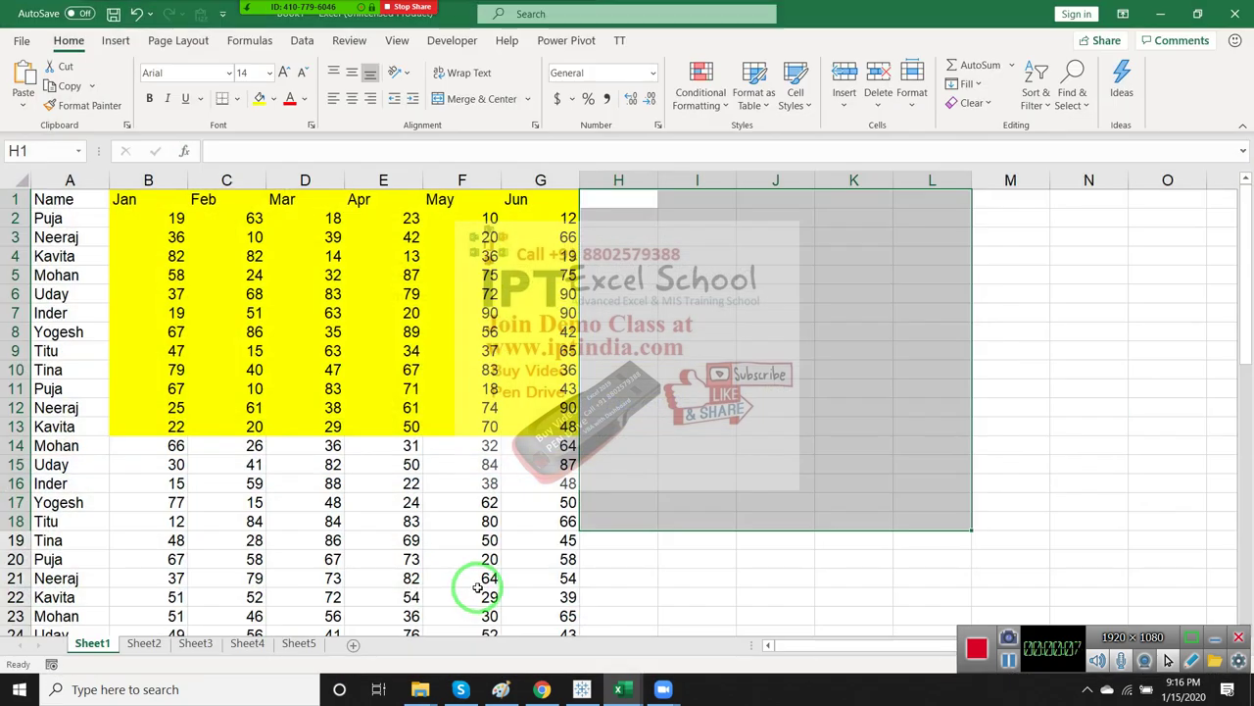
key(Down)
key(Right)
key(Down)
Enter =SUM(B:B) in I3 to total the whole Jan column, giving 2520
text(=)
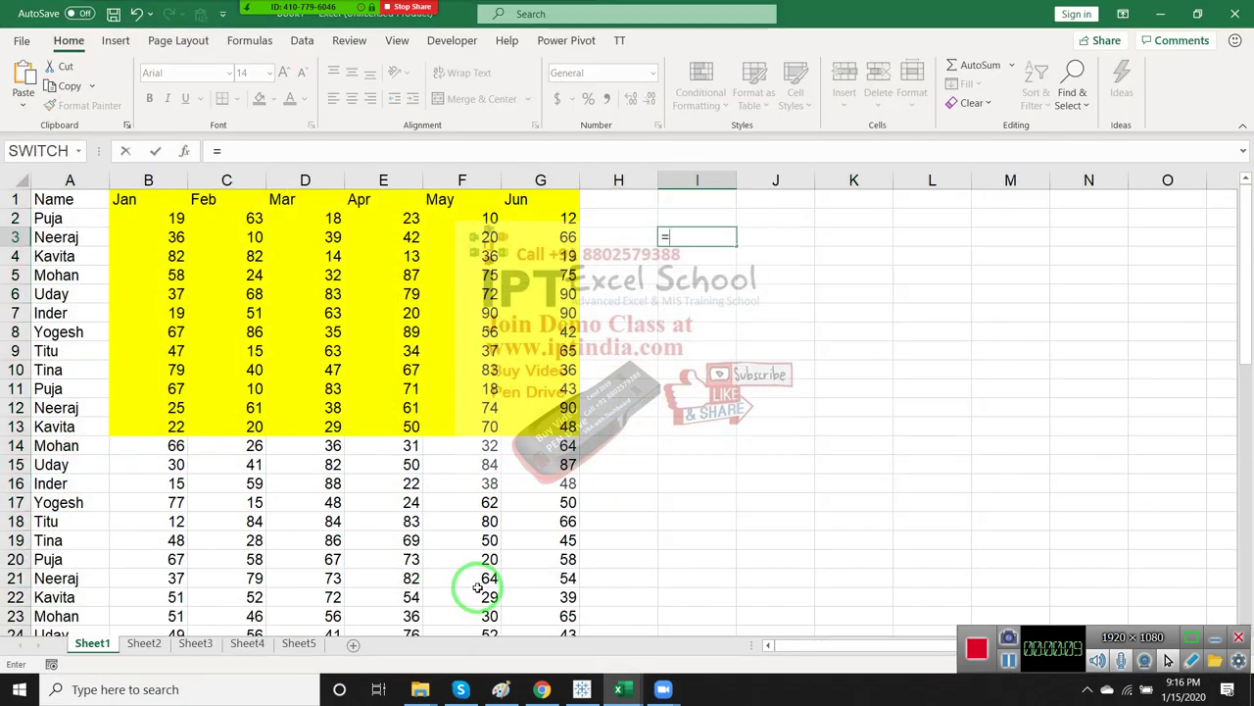
text(sum)
key(Tab)
key(Left)
key(Left)
key(Left)
key(Left)
key(Left)
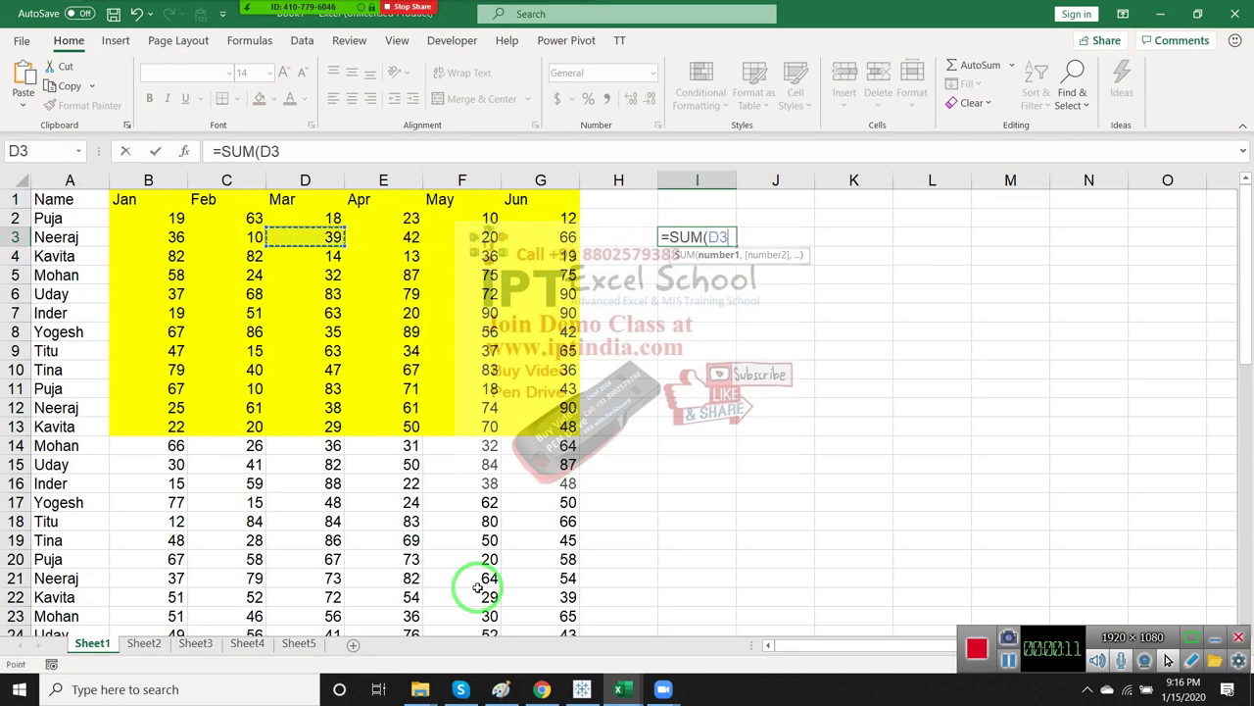
key(Left)
key(Left)
key(ctrl+space)
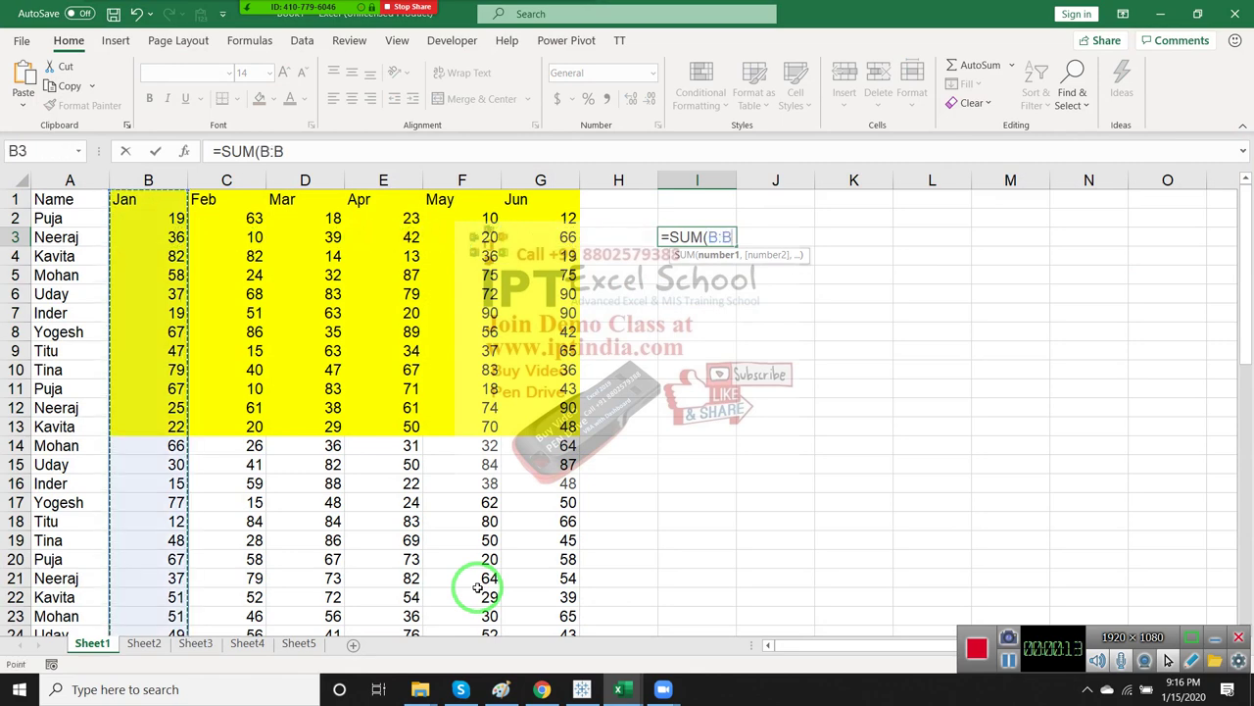
key(ctrl+Return)
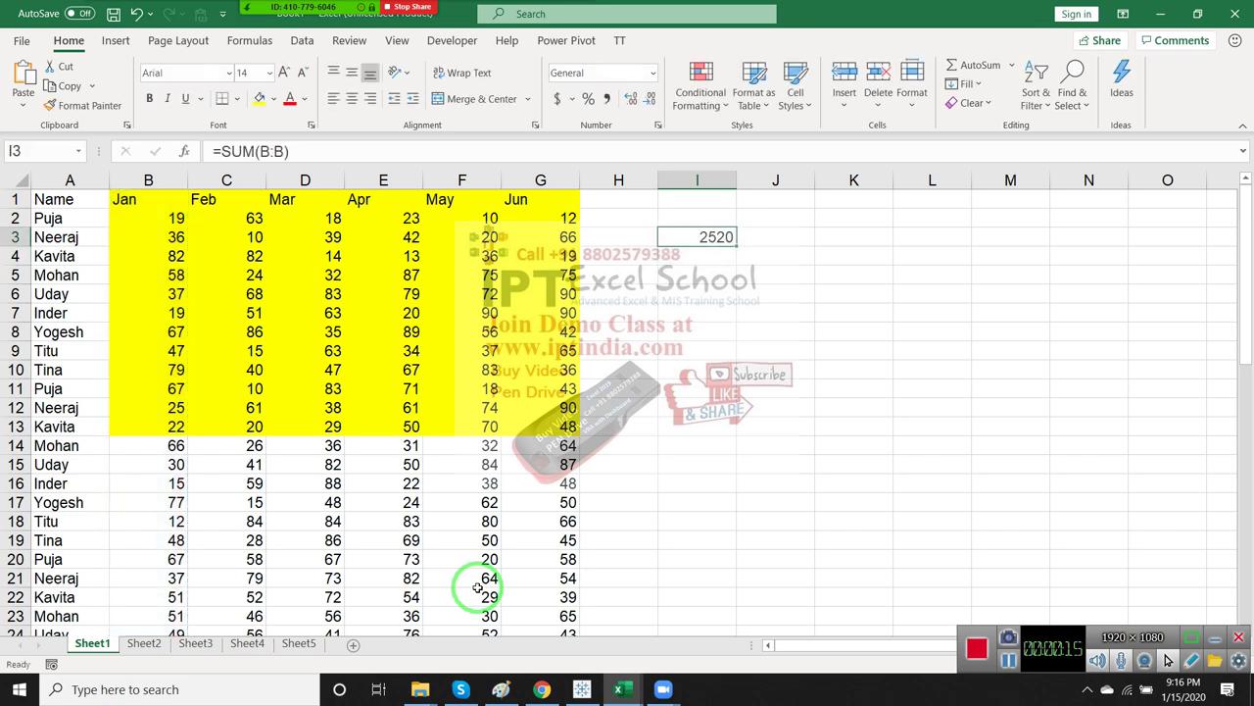
key(Down)
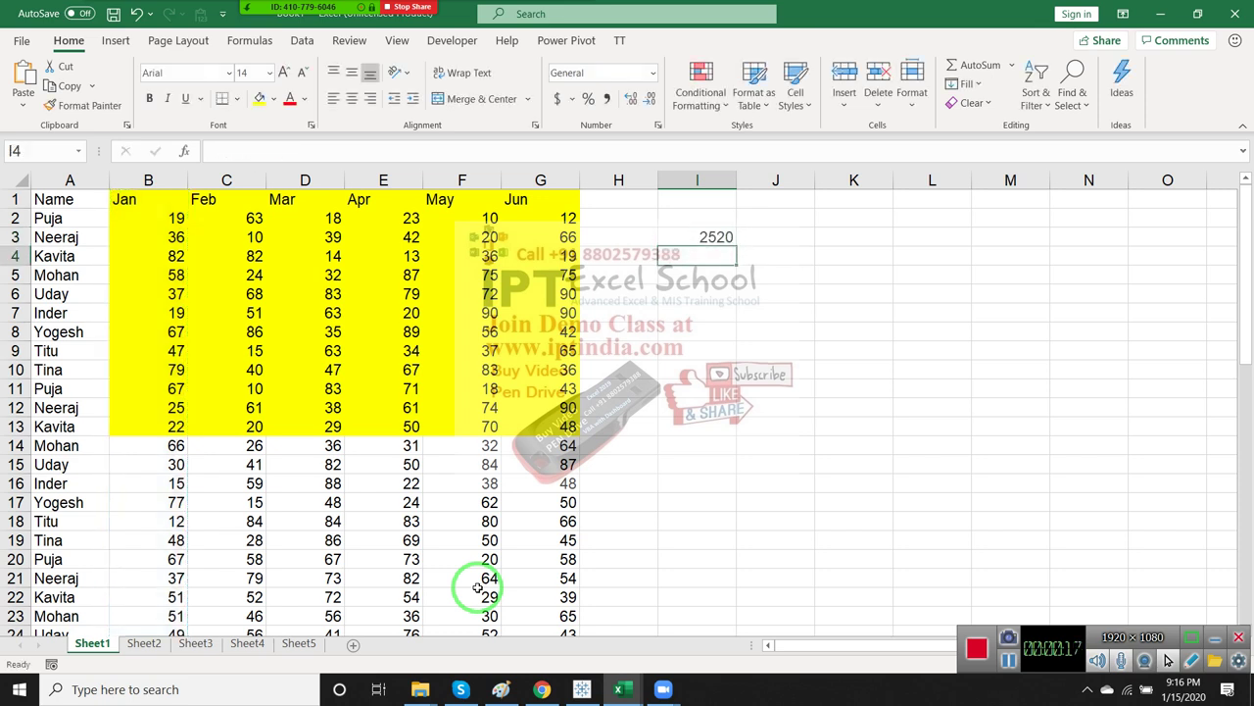
Enter Puja in I5 and the Jan heading in J4, then go to J5
key(Down)
text(Puja)
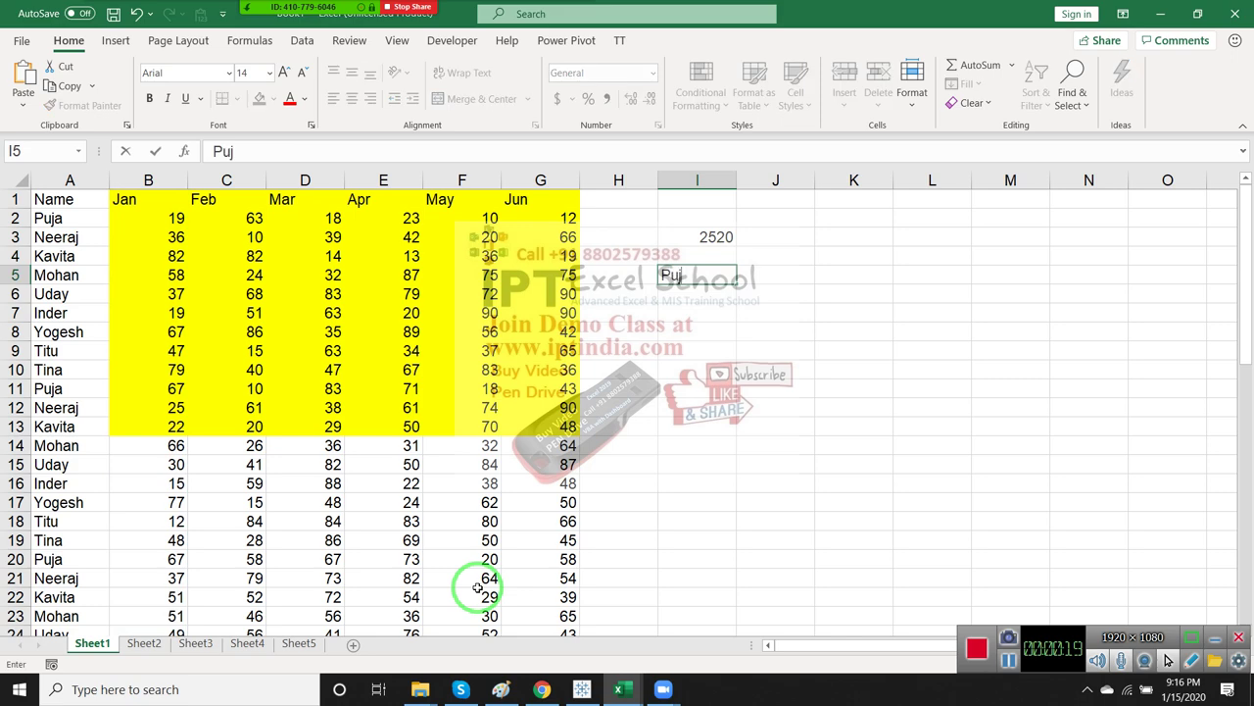
key(Tab)
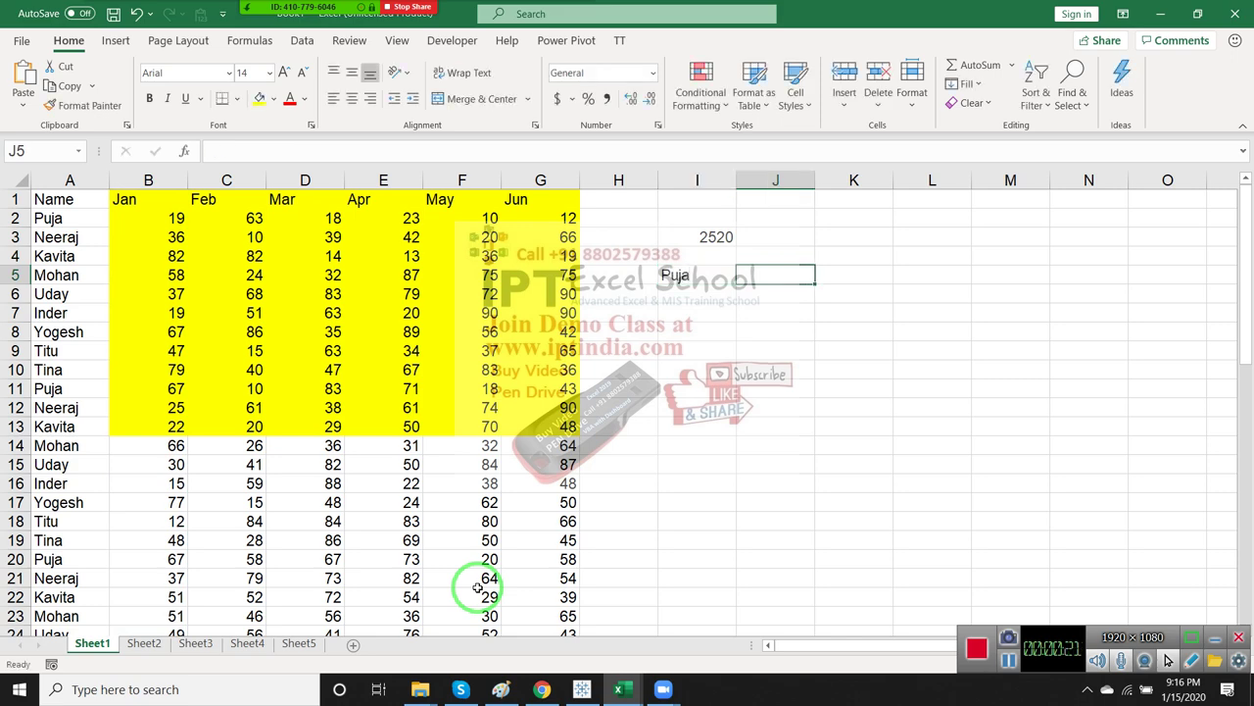
key(Up)
text(JAn)
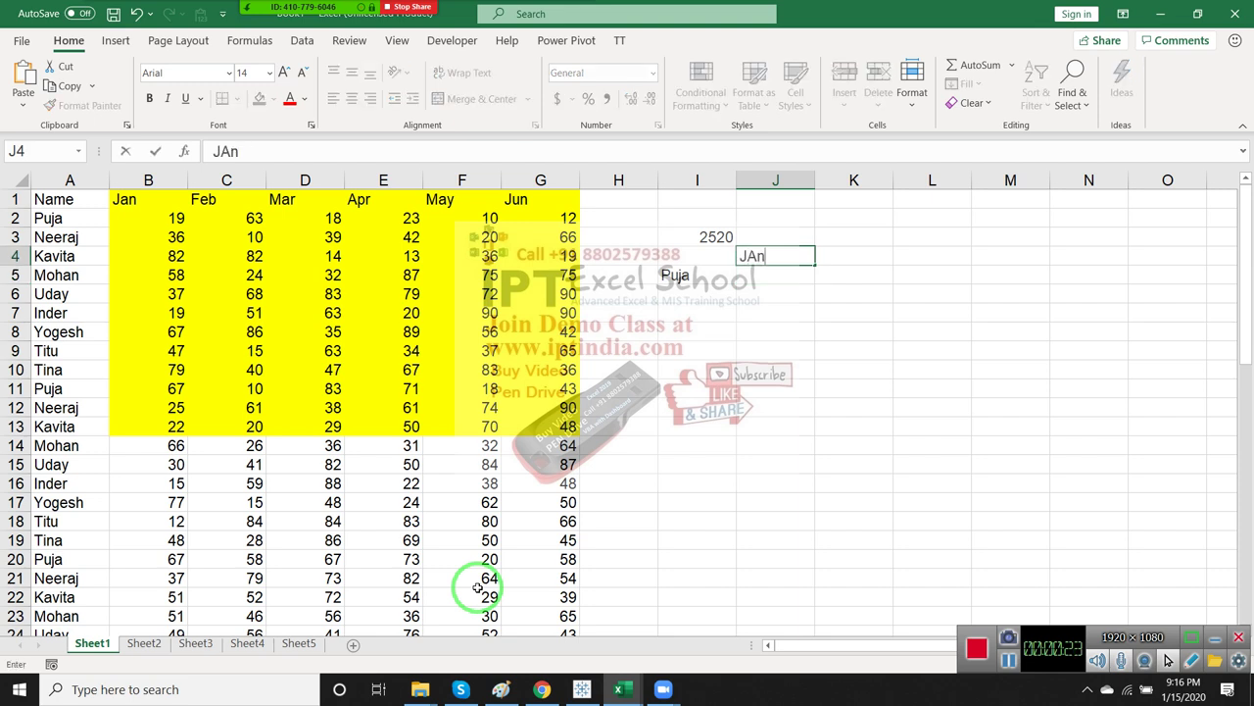
key(Return)
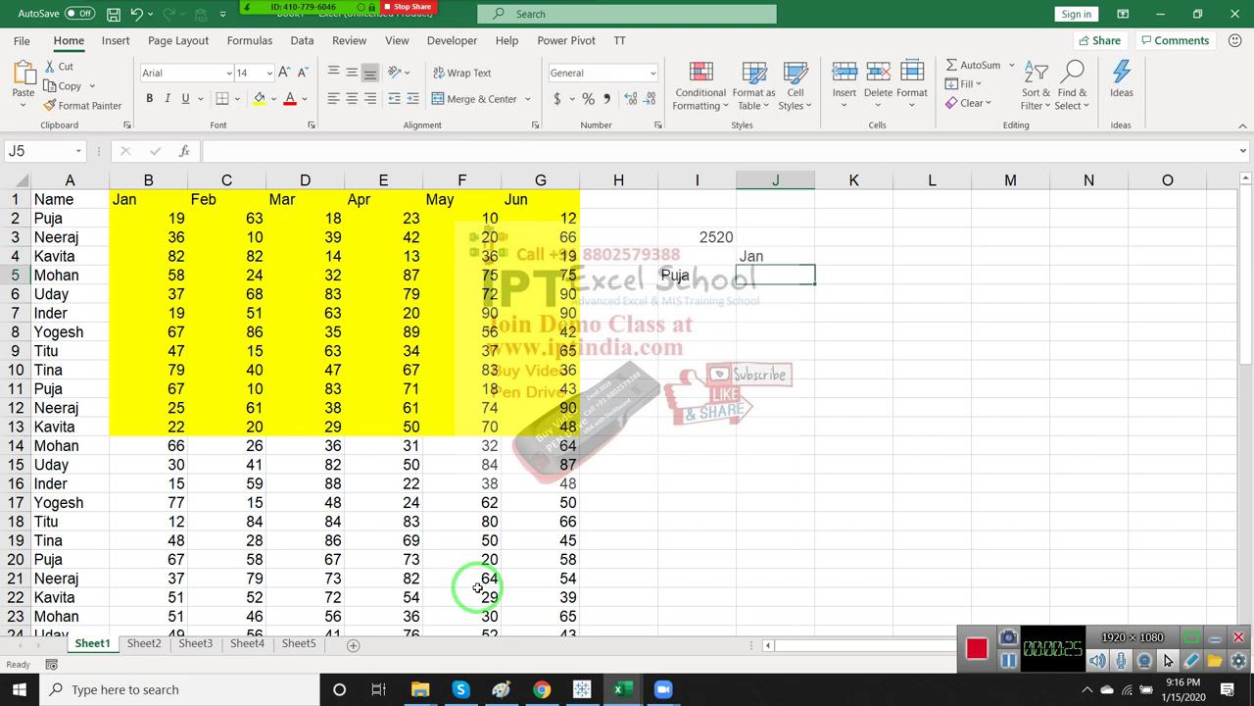
key(Up)
key(Up)
key(Left)
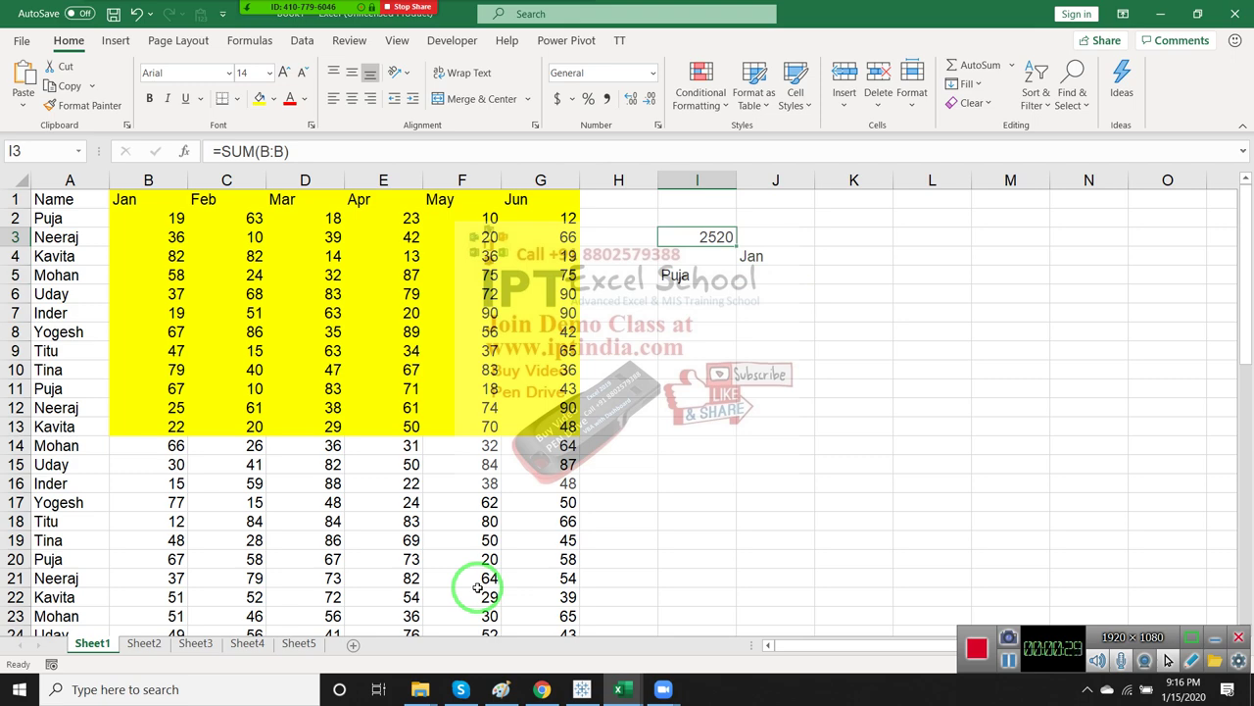
key(Down)
key(Down)
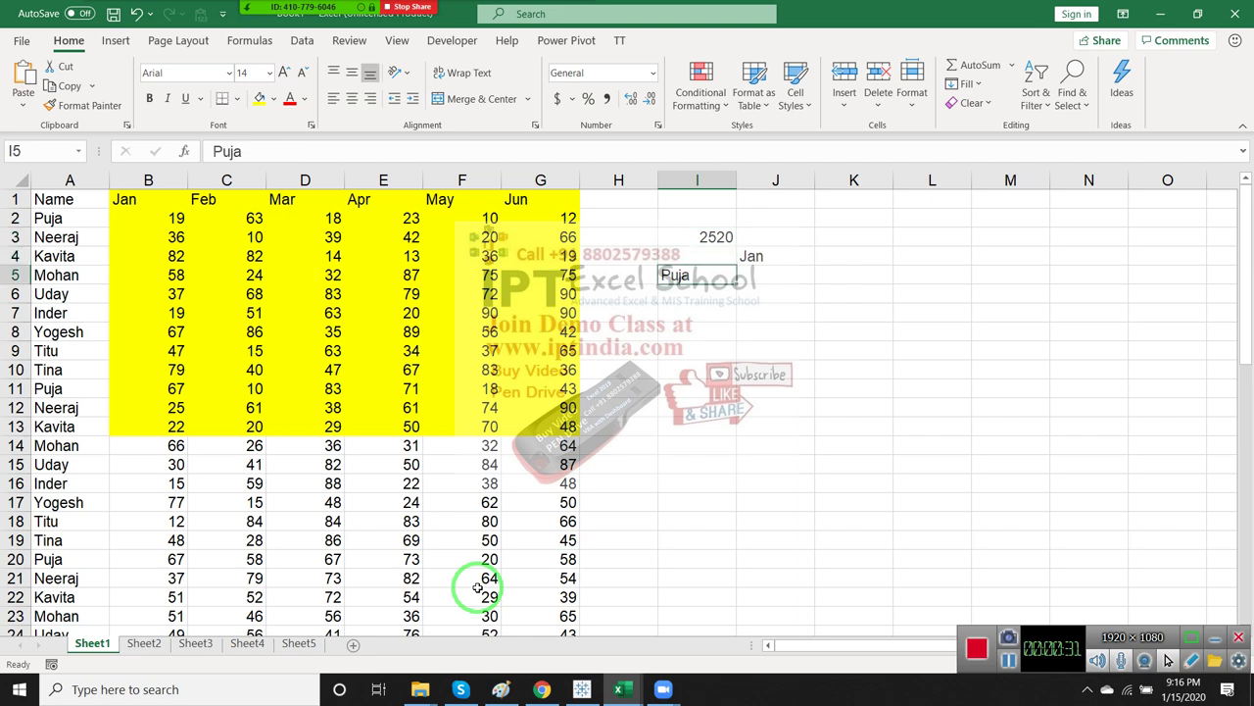
key(Right)
Type =sum in J5 and highlight SUMIF among the suggested functions
text(=s)
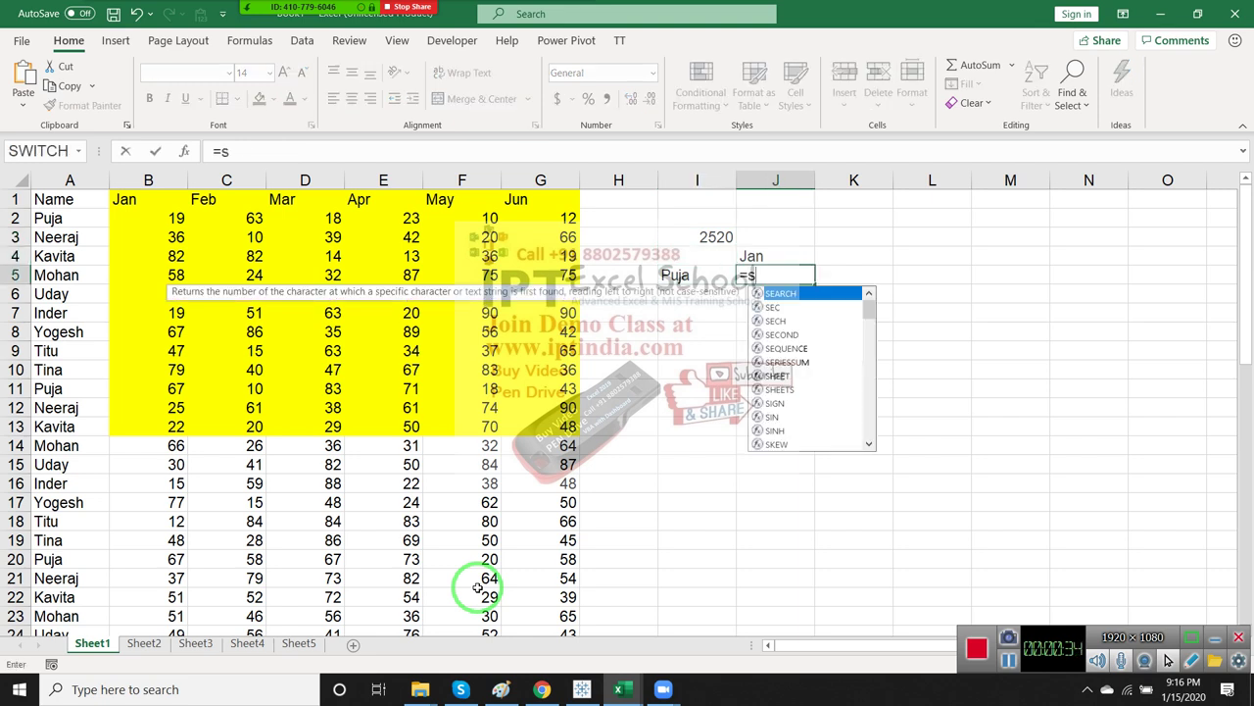
text(um)
key(Down)
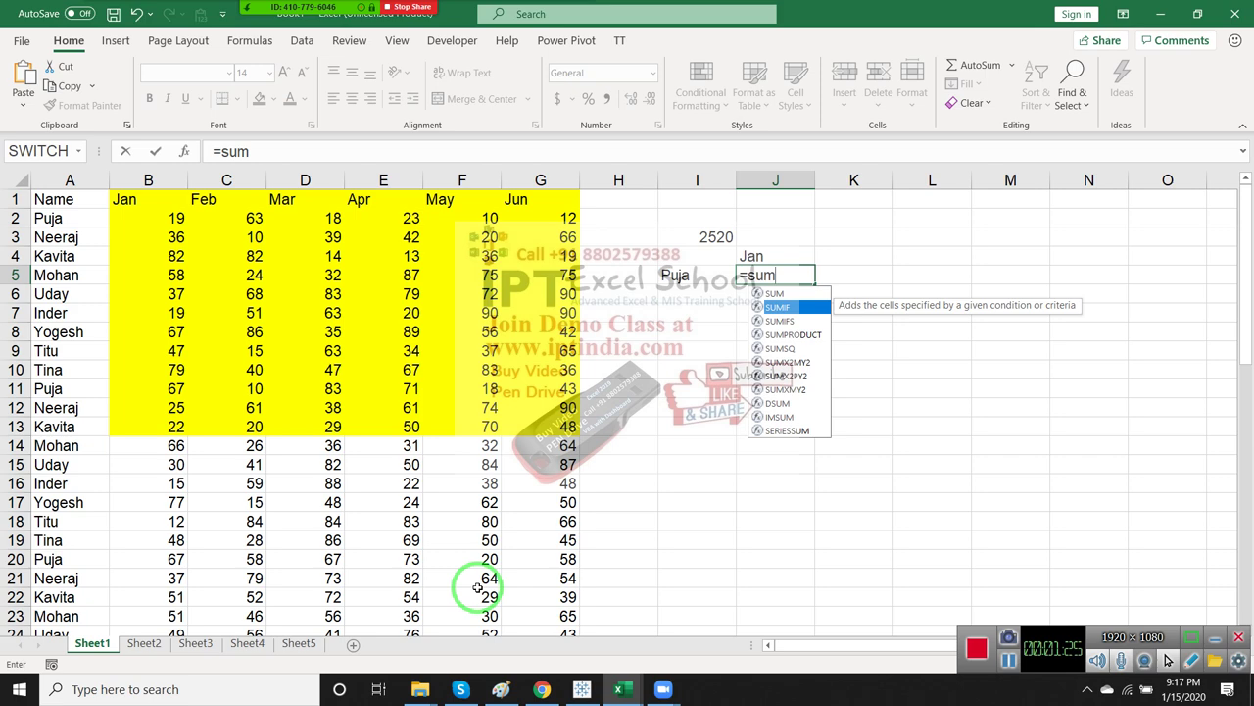
Complete =SUMIF(A:A,I5,B:B) in J5 so Puja's Jan total shows 376
key(Tab)
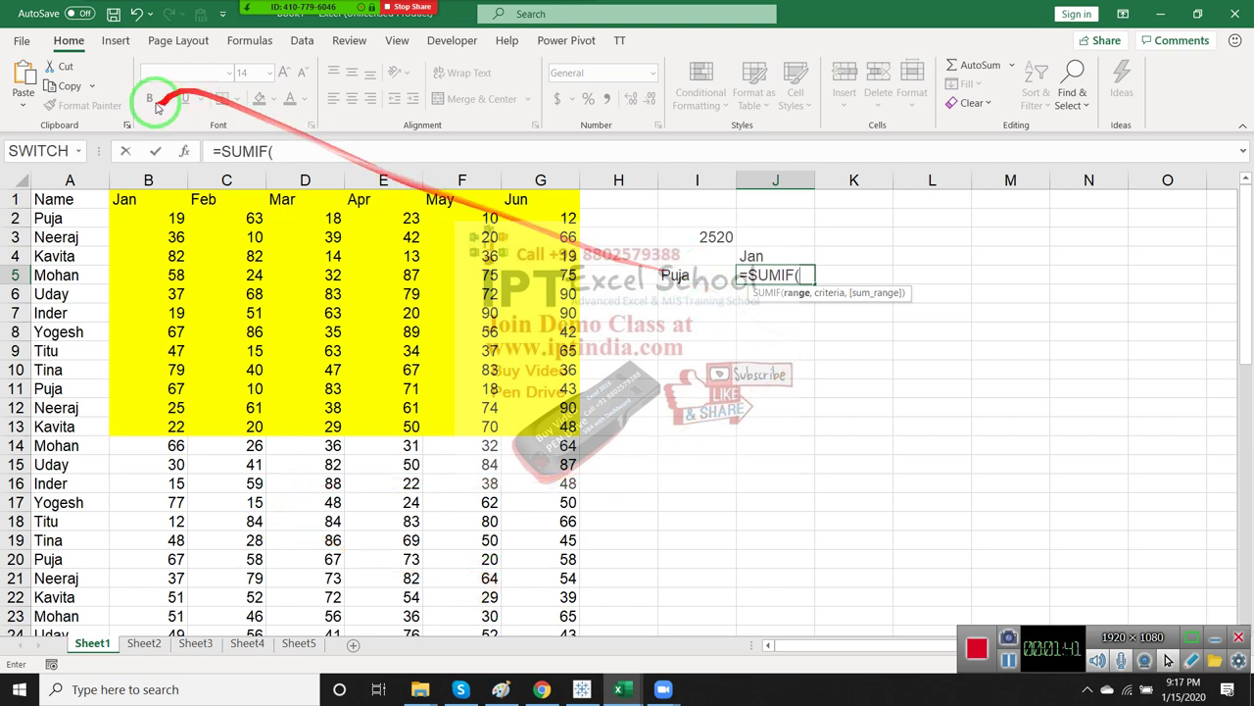
click(73, 180)
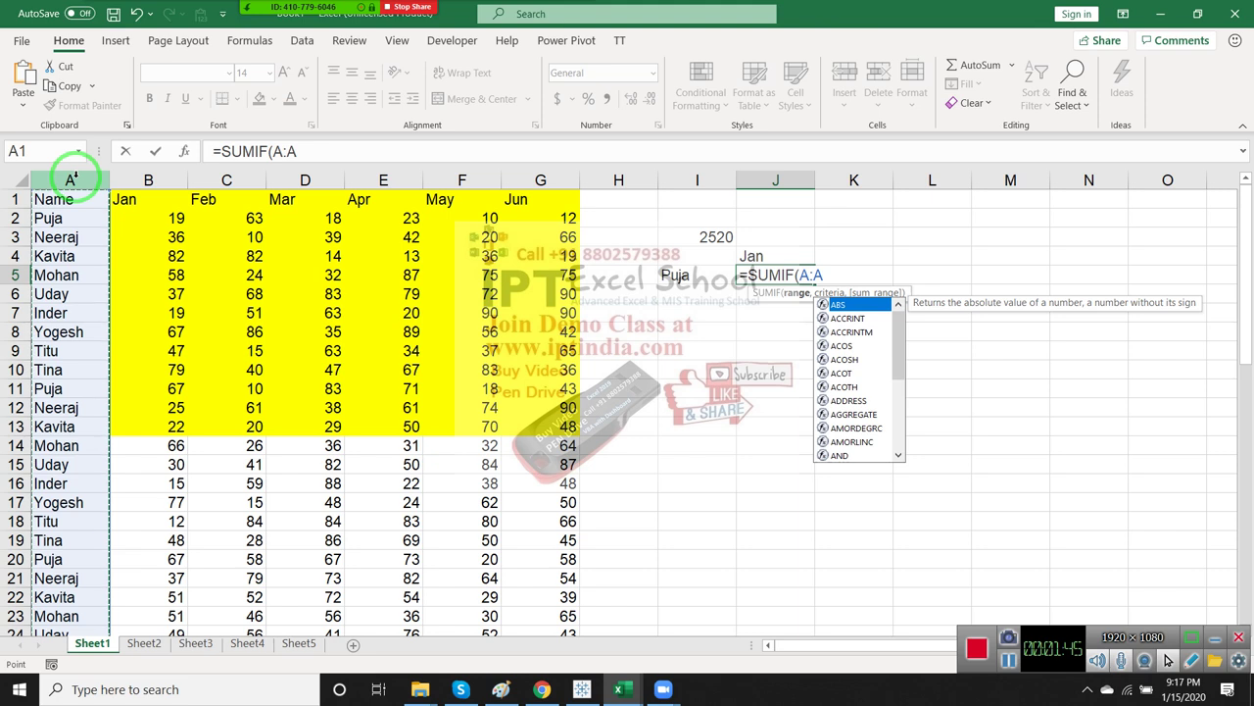
text(,)
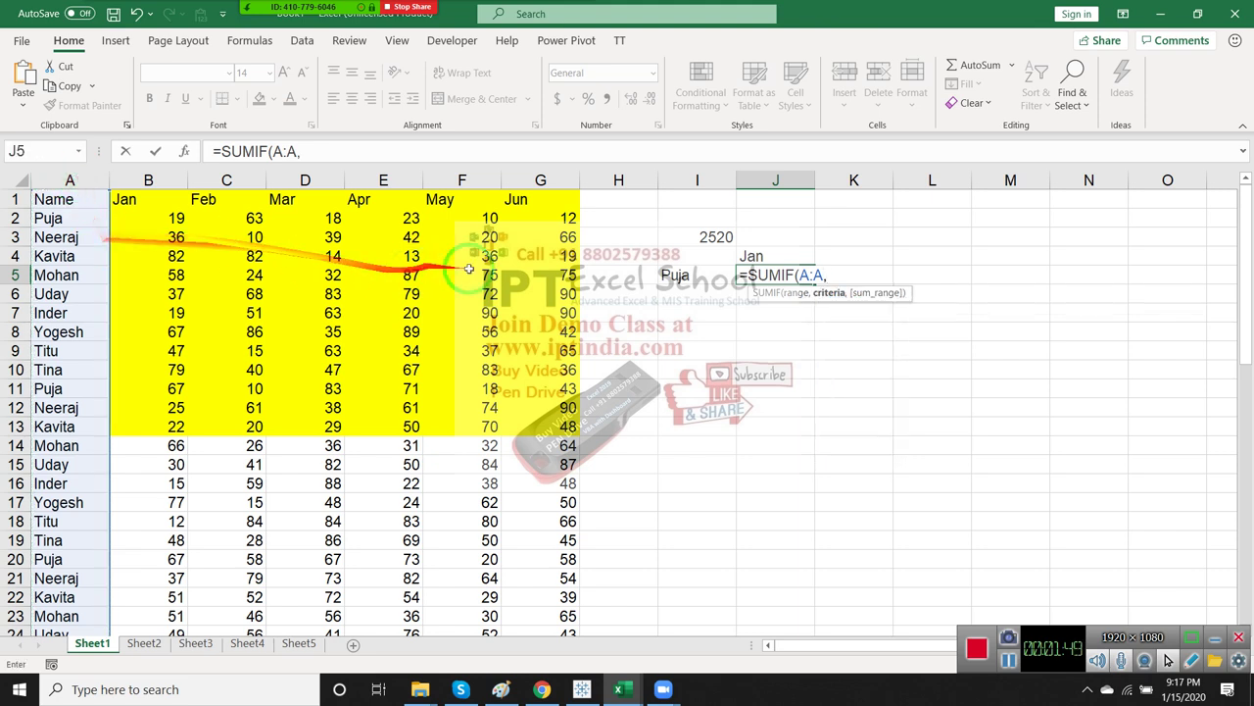
click(682, 275)
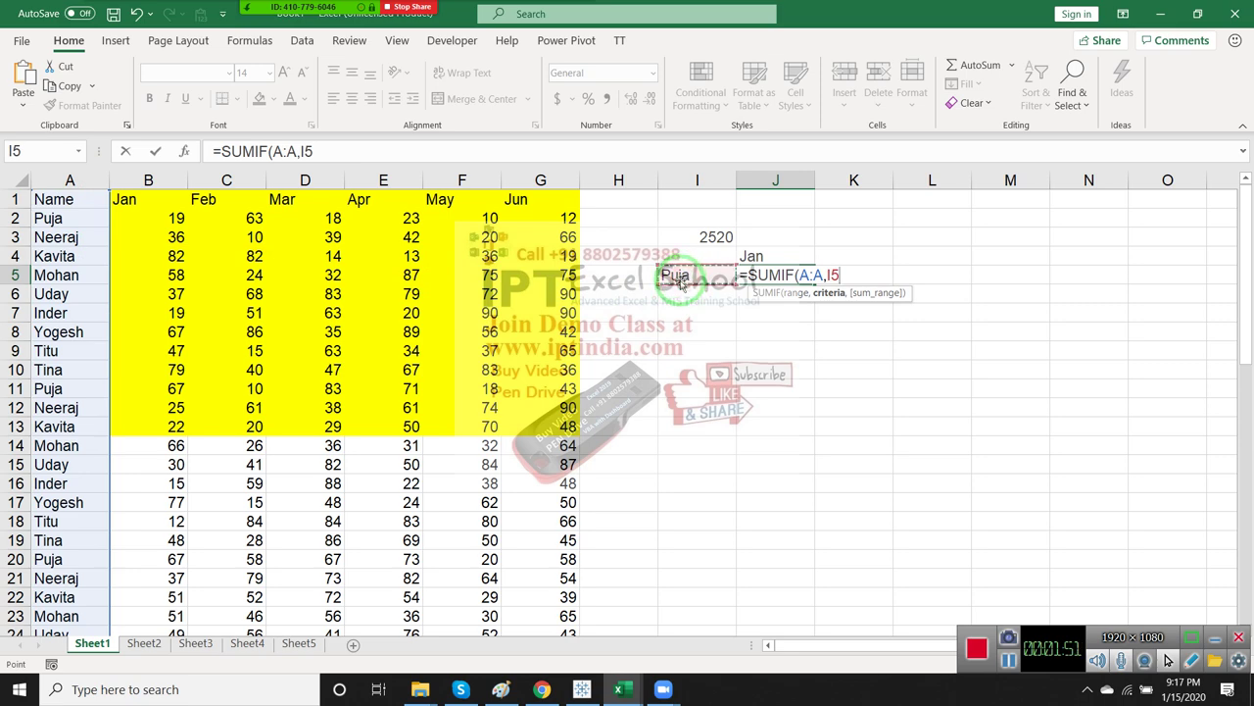
text(,)
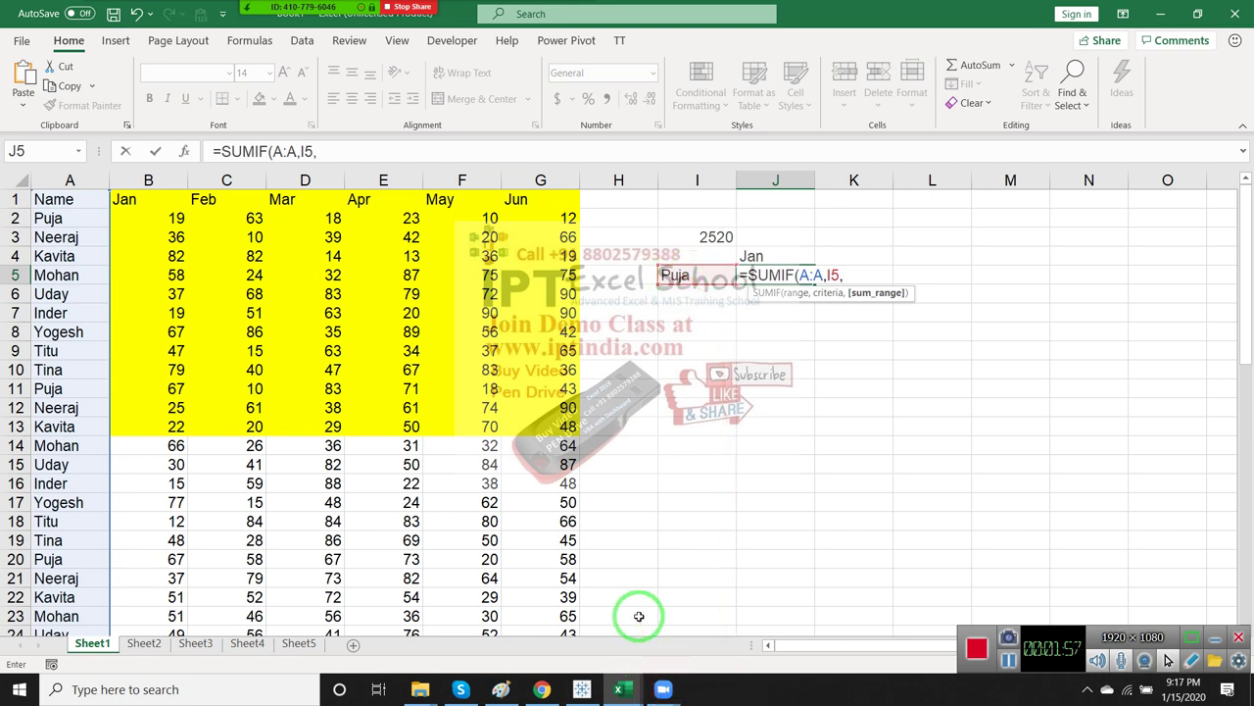
click(157, 180)
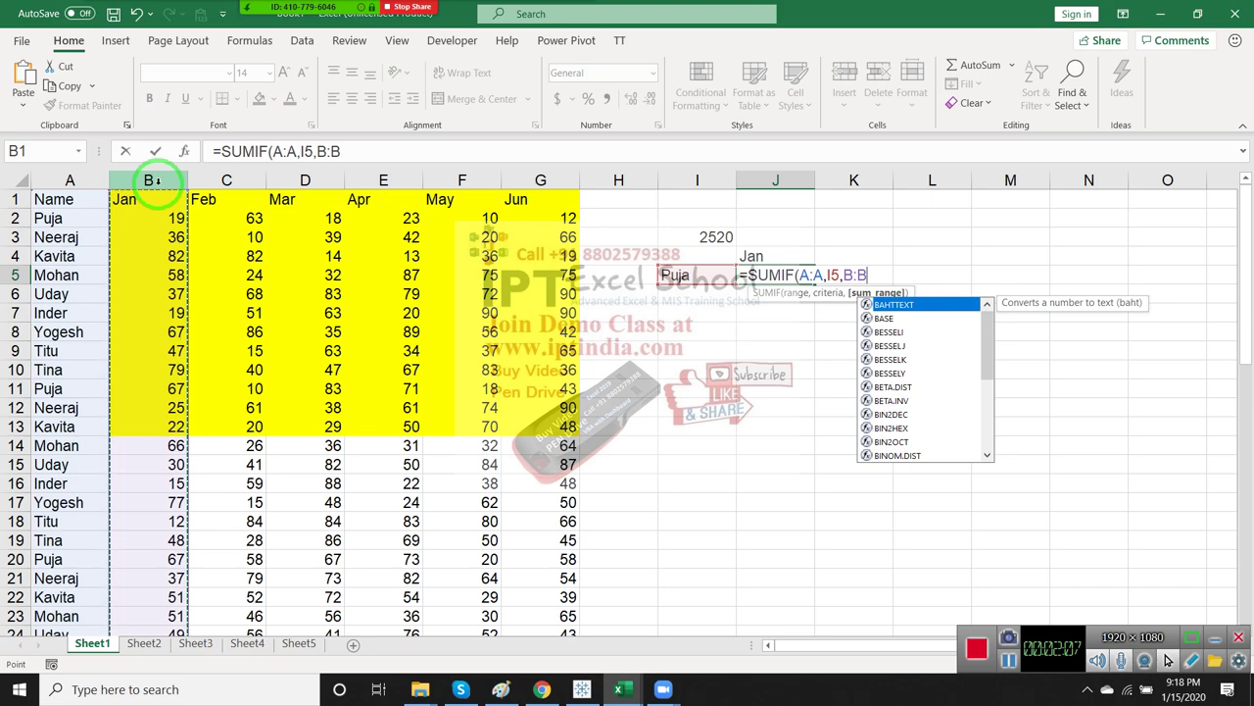
key(ctrl+Return)
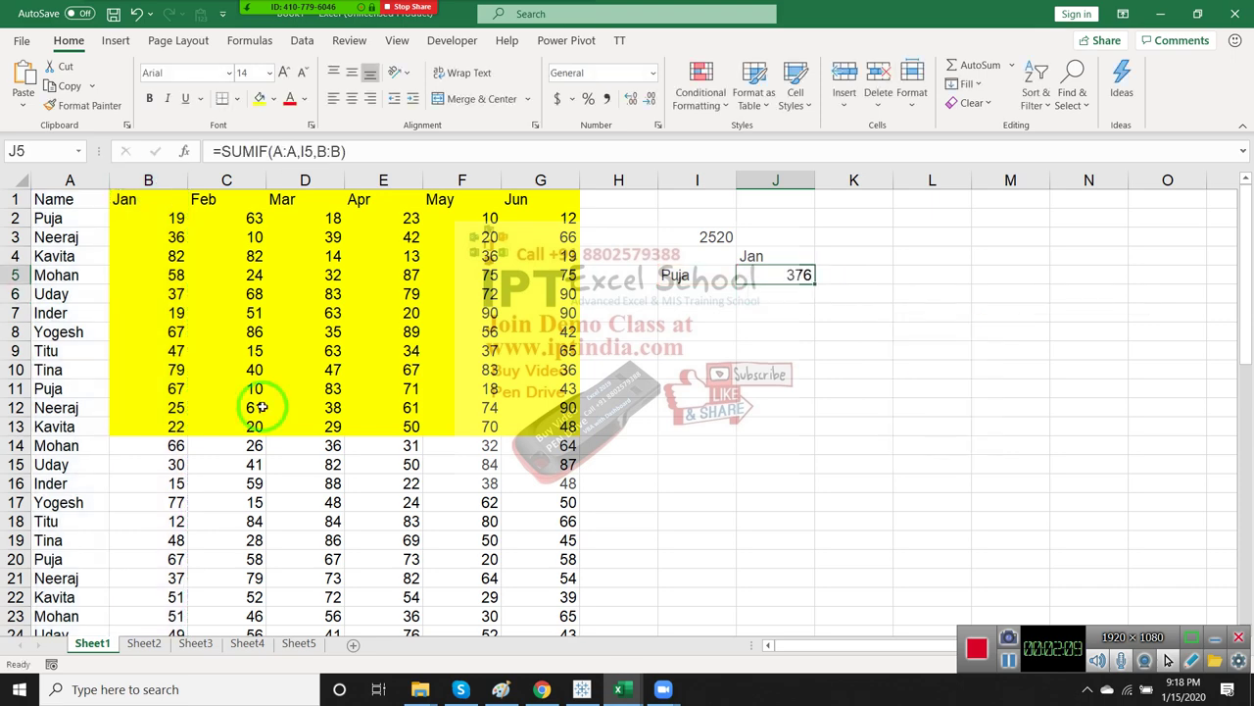
click(541, 691)
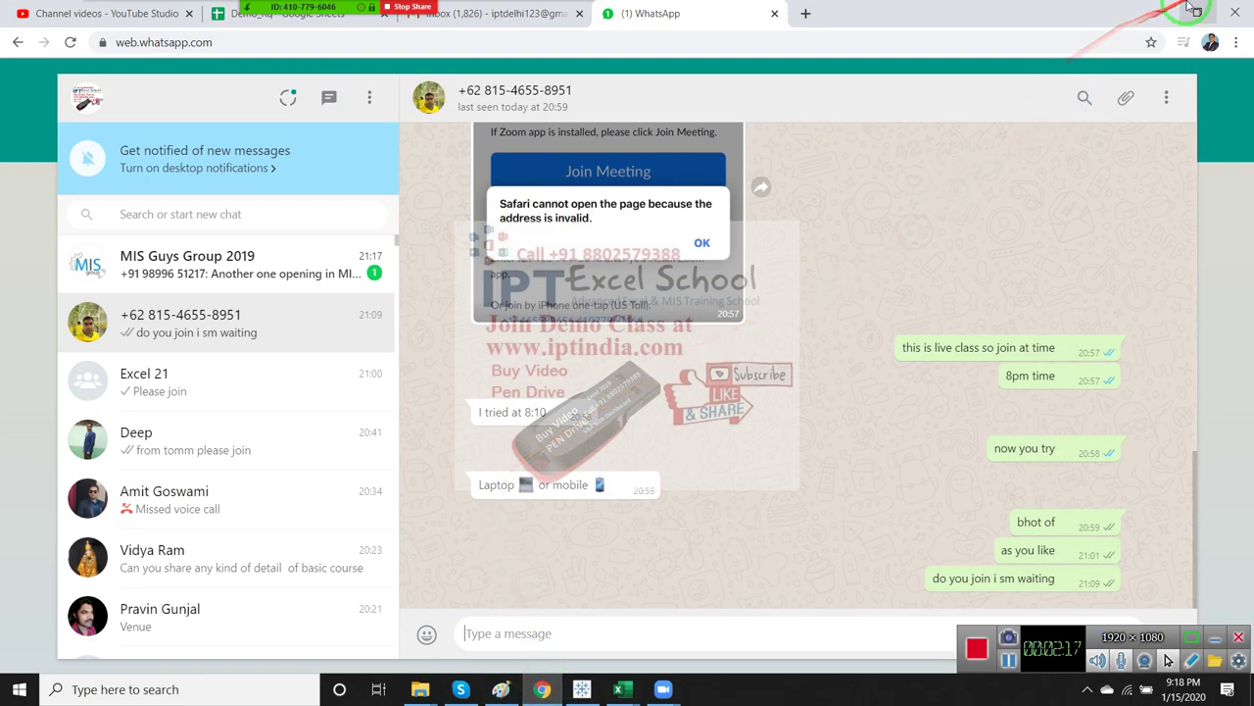
click(1156, 13)
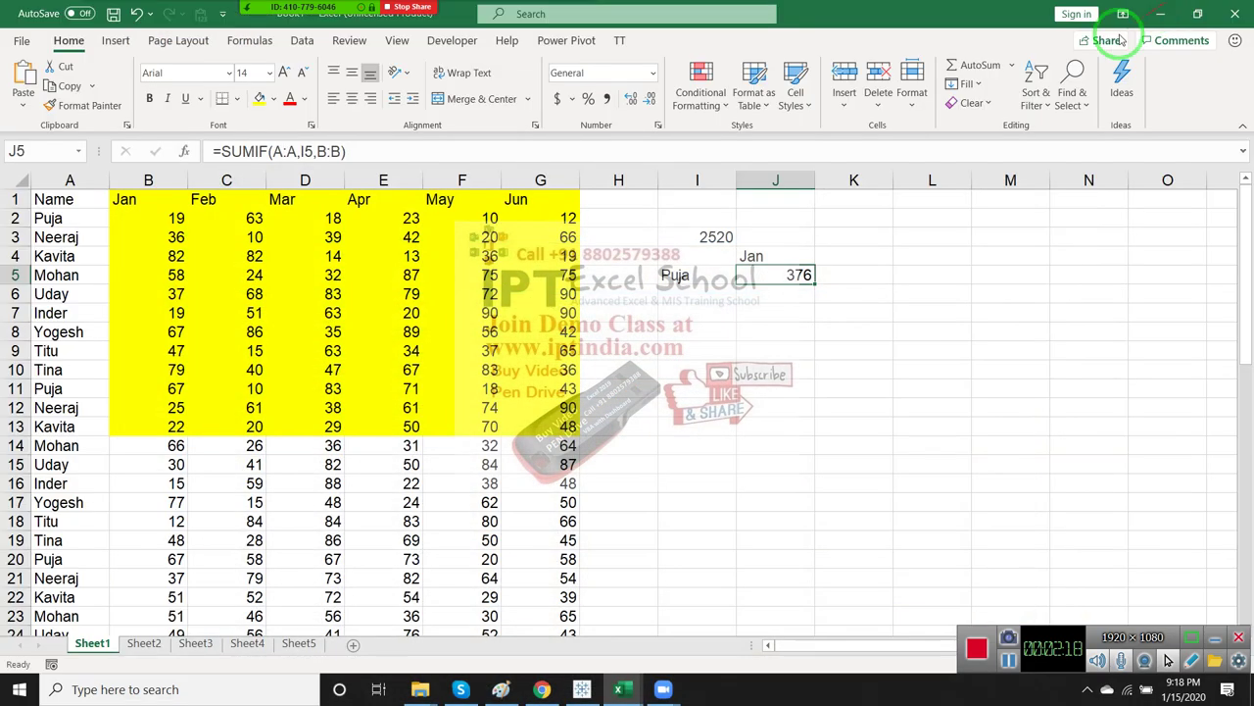
Enter Mohan as the second lookup name in I6
click(692, 295)
text(M)
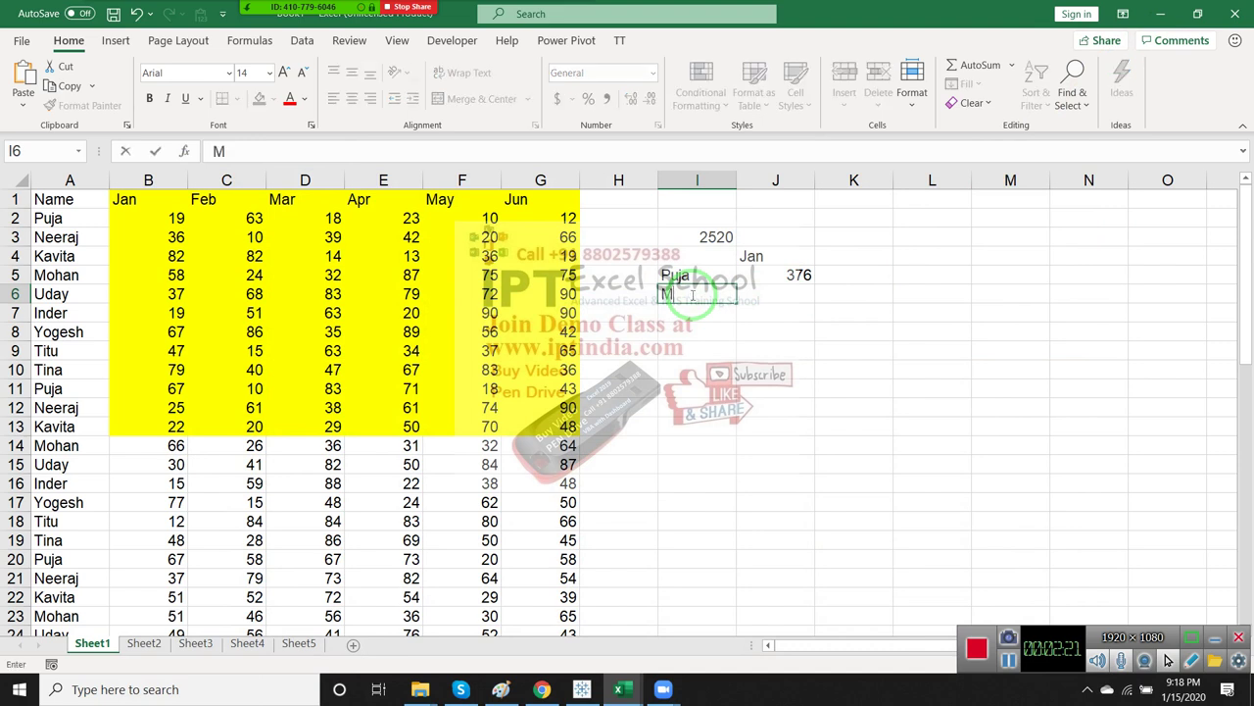
text(ohan)
key(Tab)
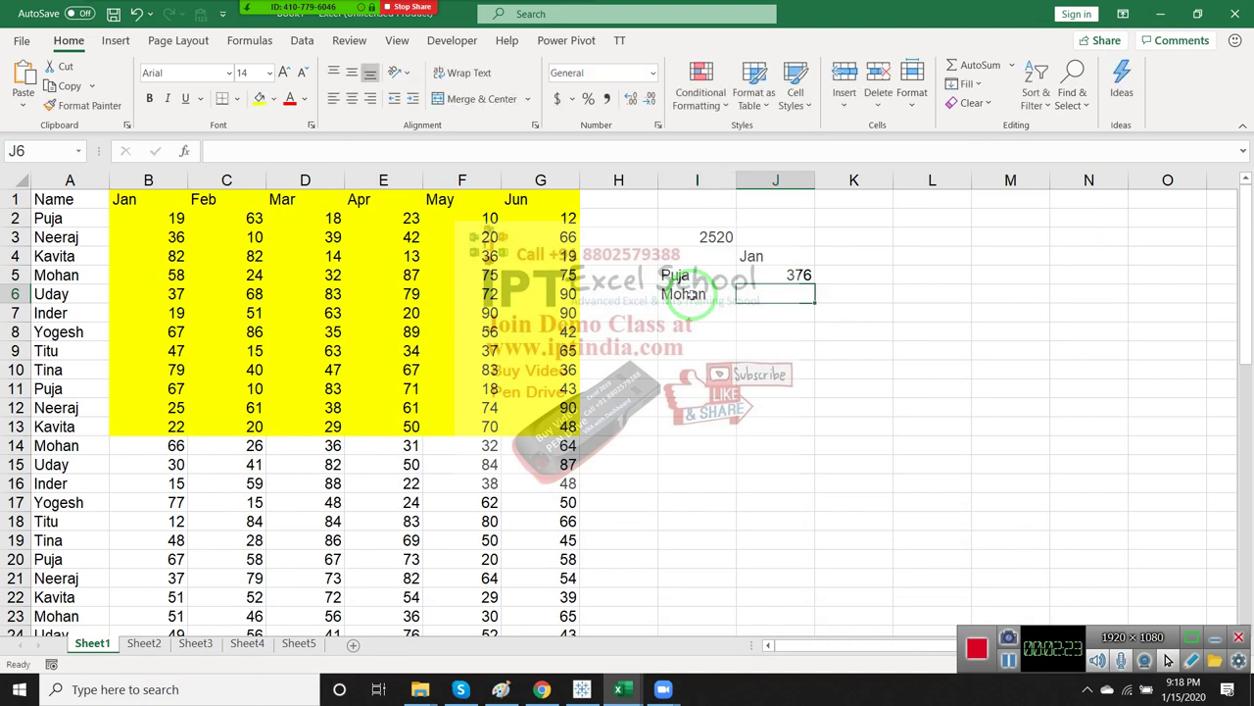
Build =SUMIF(A:A,I6,B:B) in J6 to total Mohan's Jan sales, 321
text(=sum)
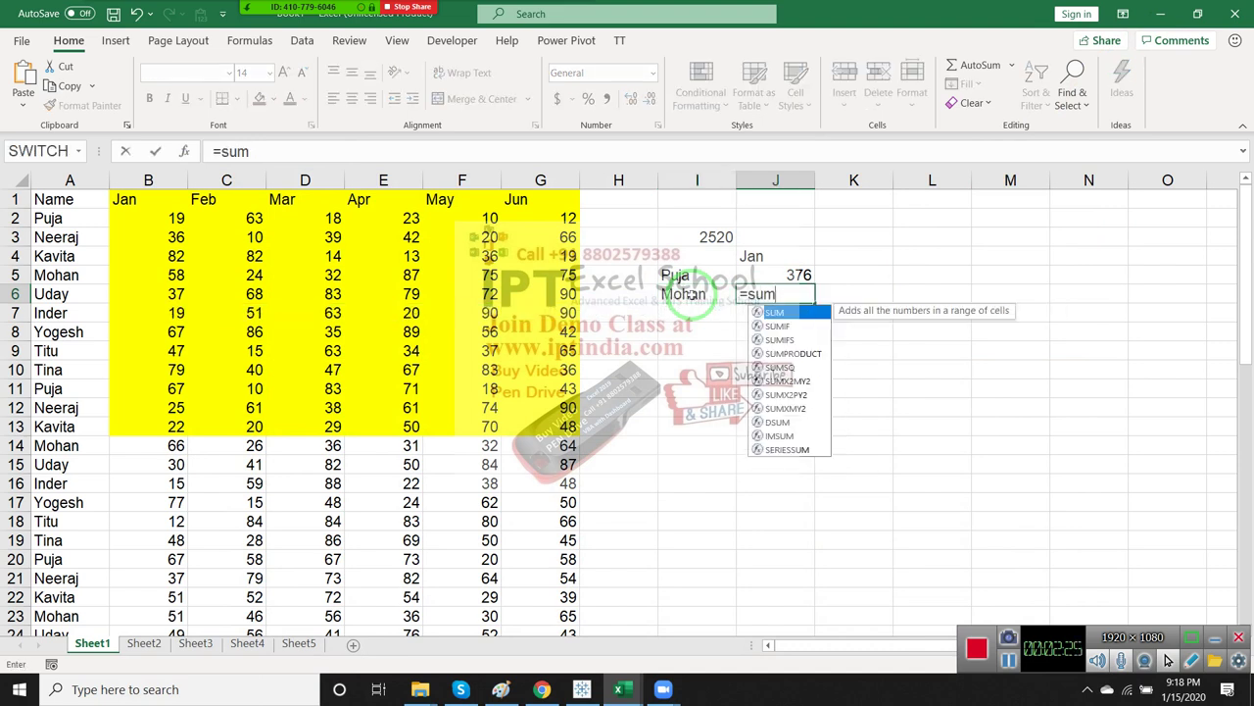
text(if)
key(Tab)
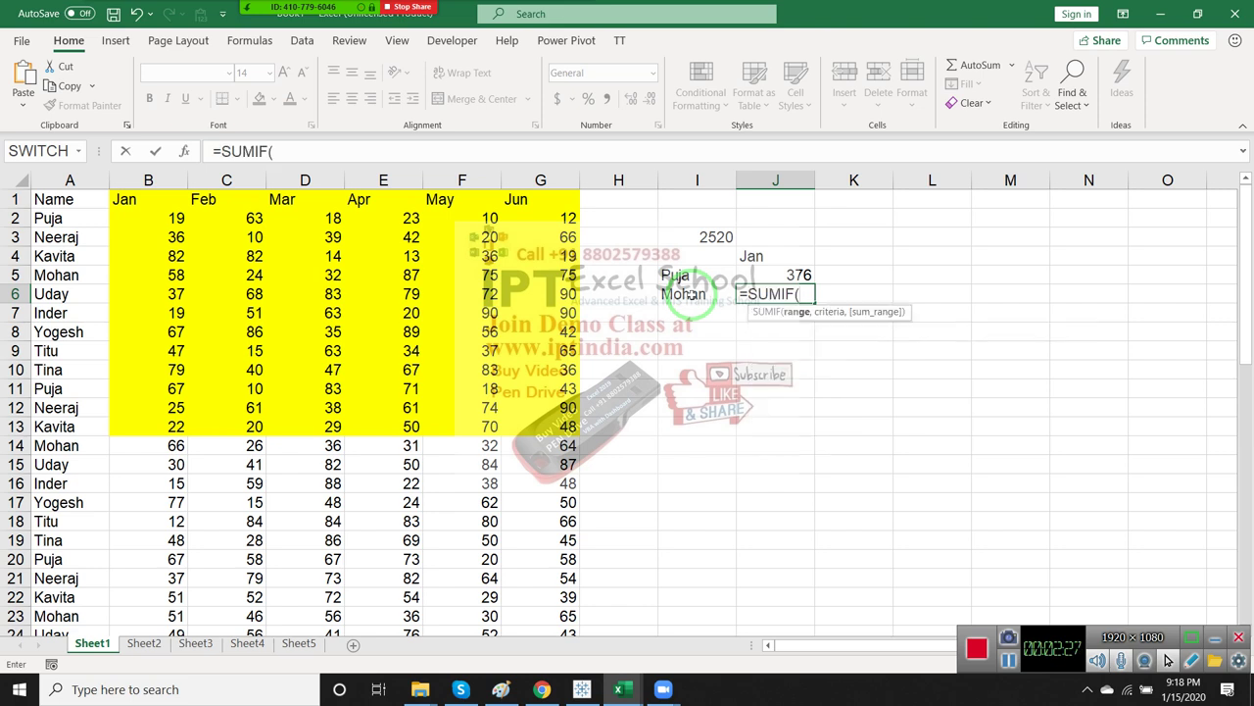
click(78, 181)
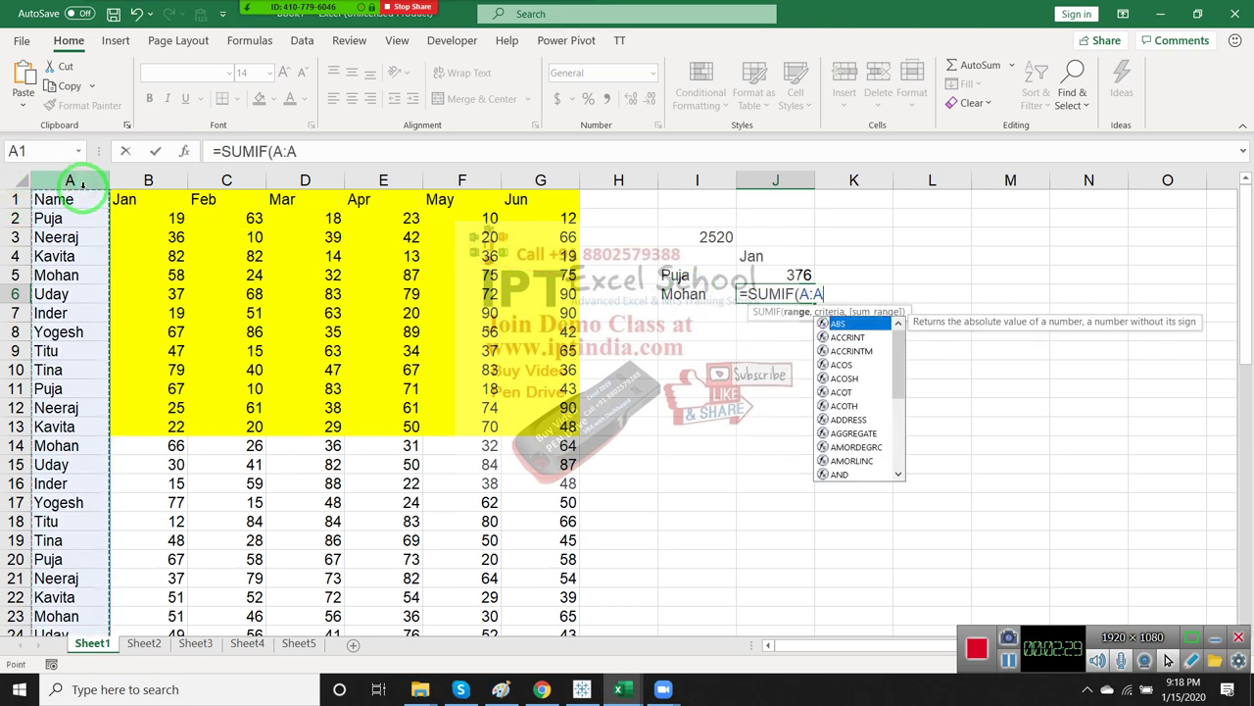
text(,)
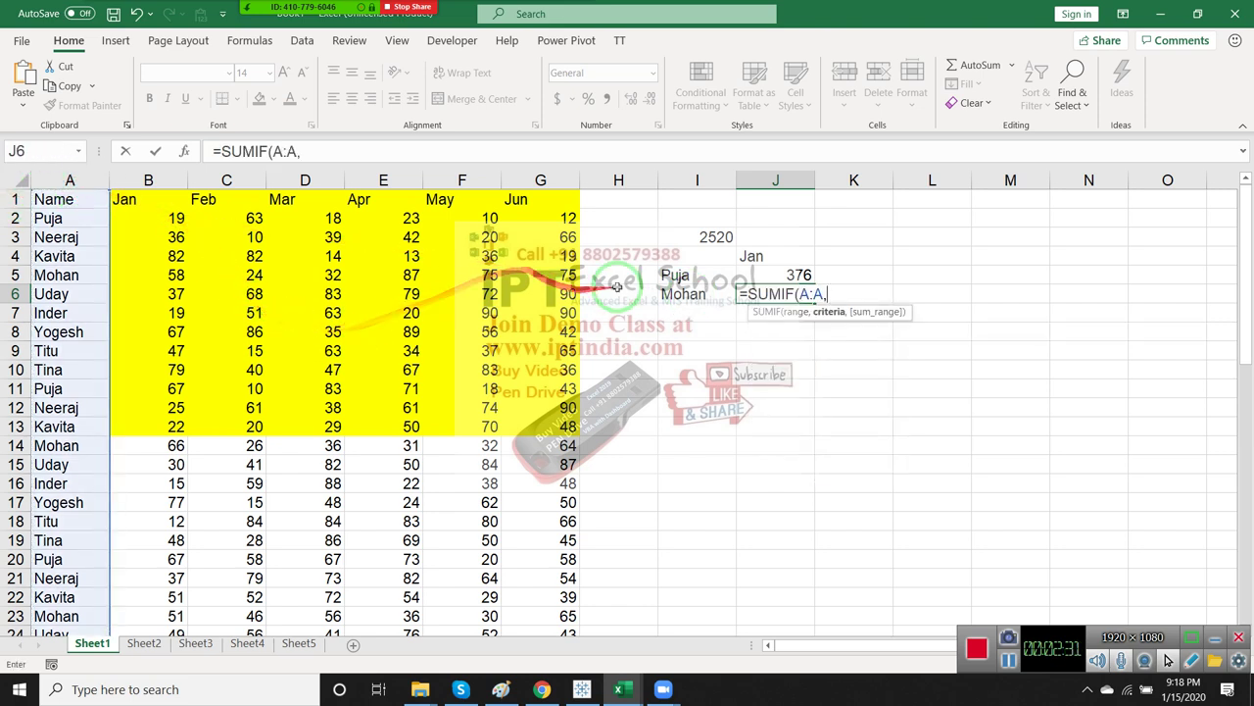
click(663, 293)
text(,)
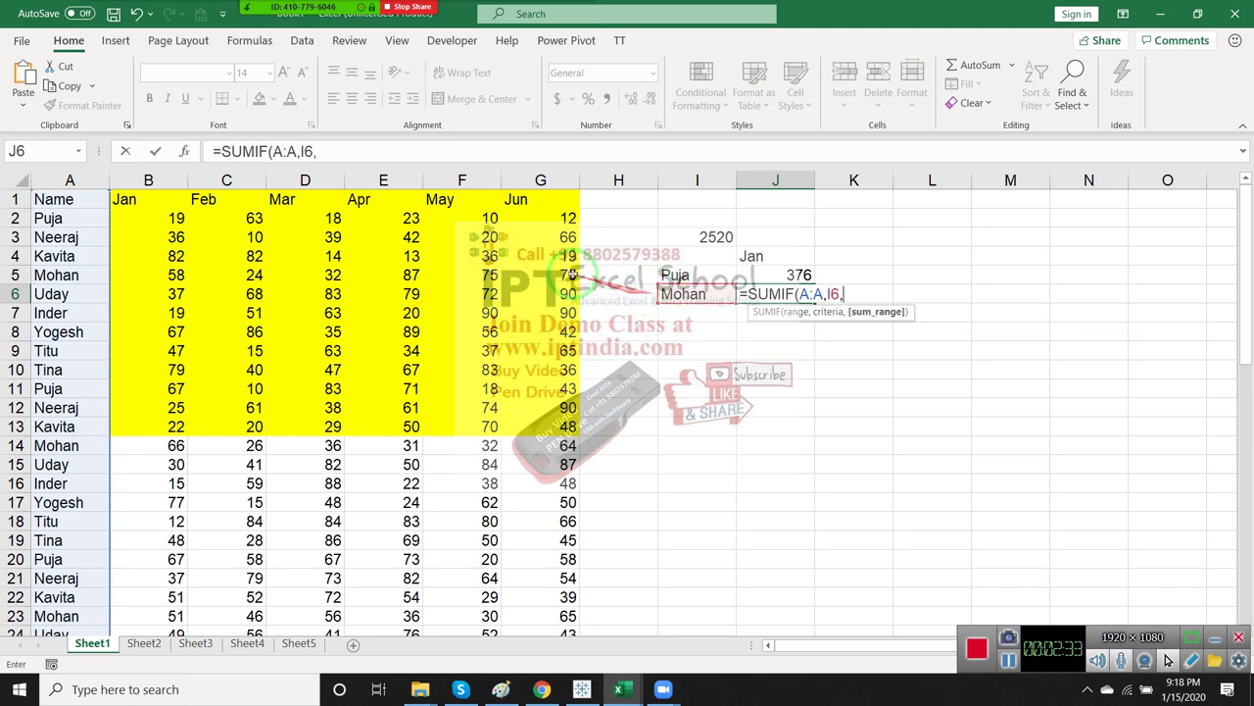
click(148, 179)
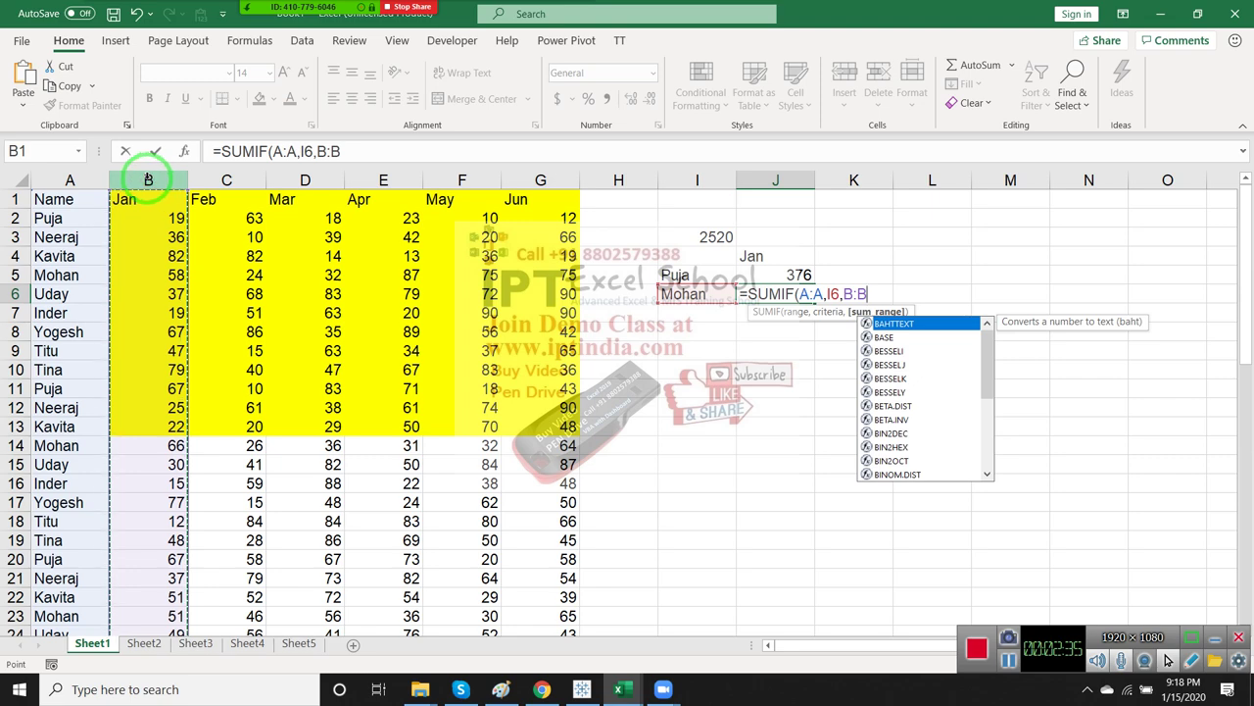
key(Return)
key(Up)
key(Left)
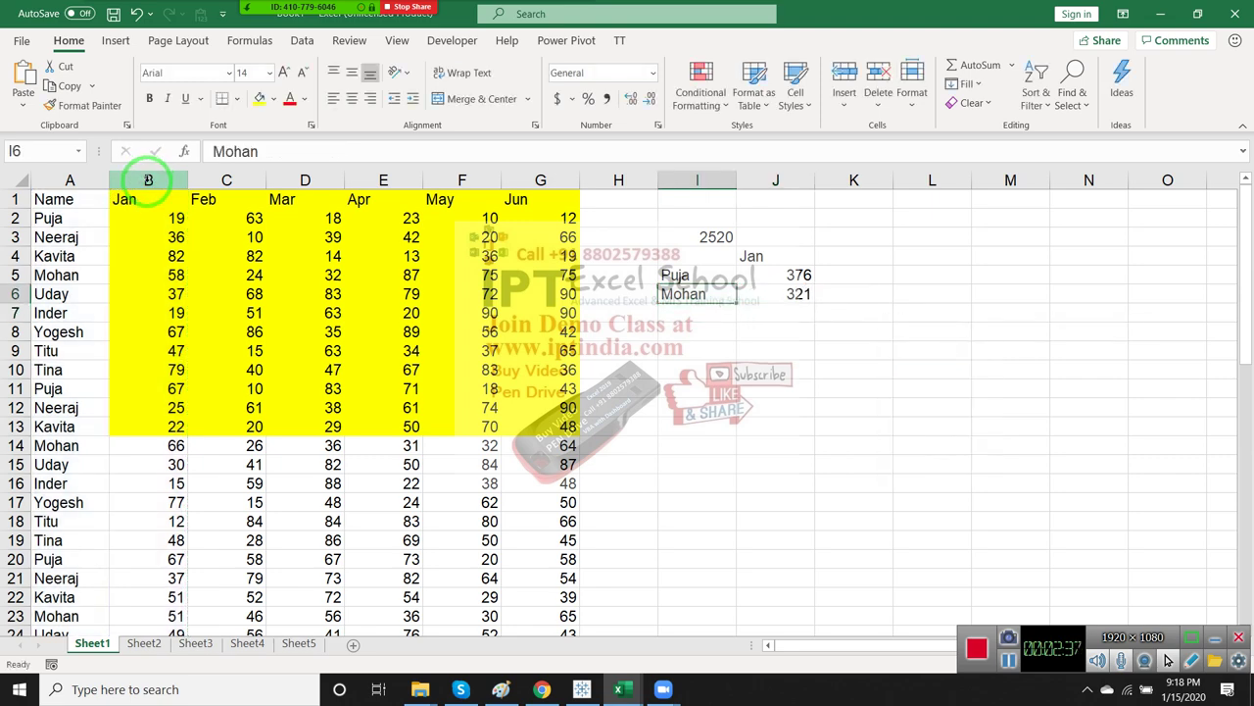
key(Right)
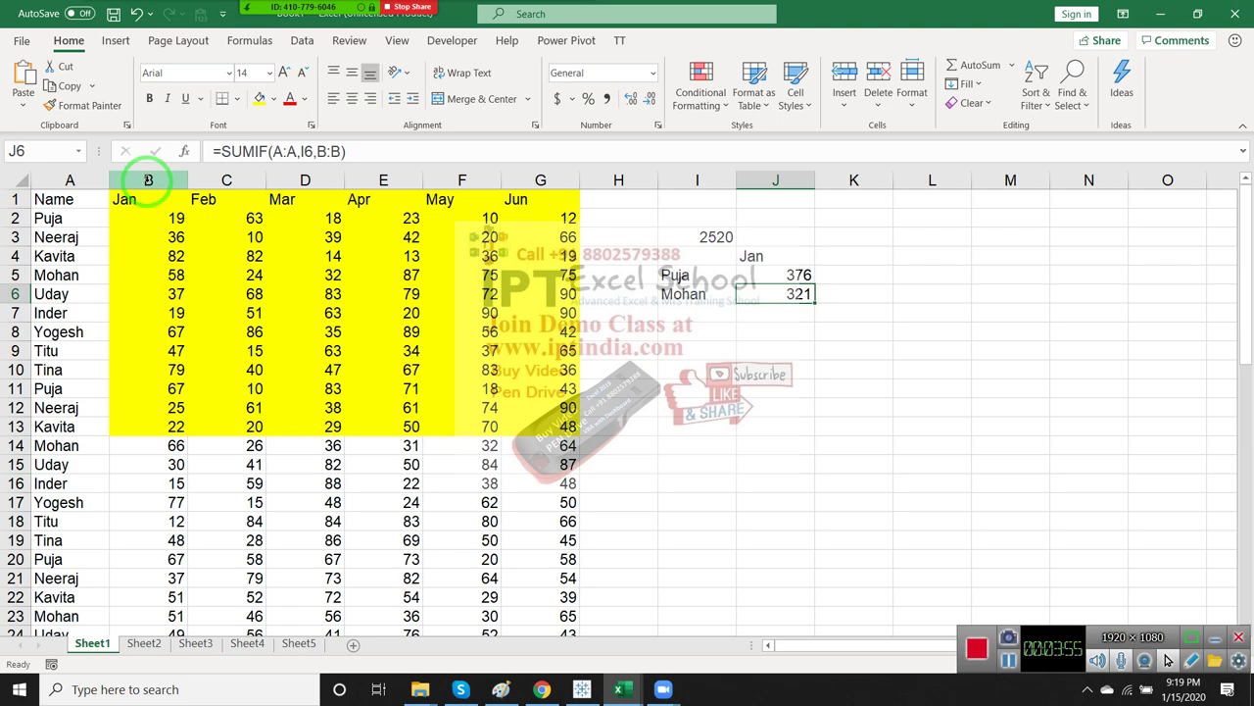
Enter the >50 criterion in I8, then bring the WhatsApp chat forward
key(Return)
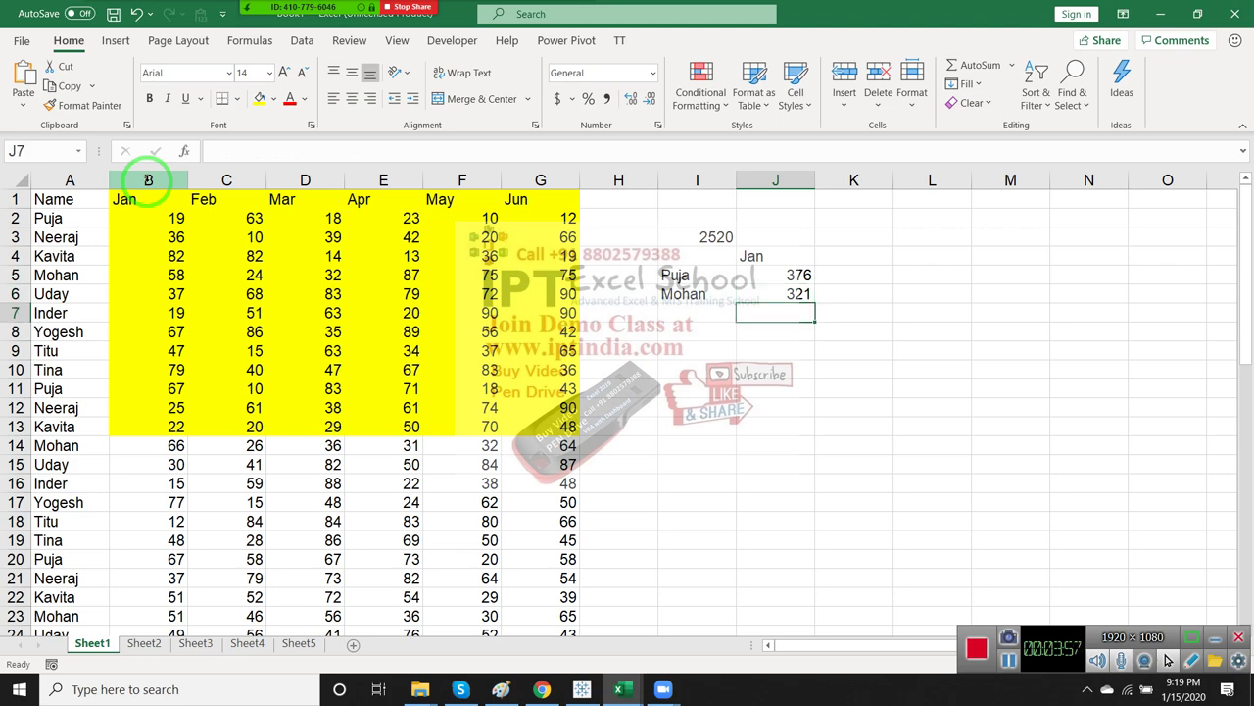
key(Left)
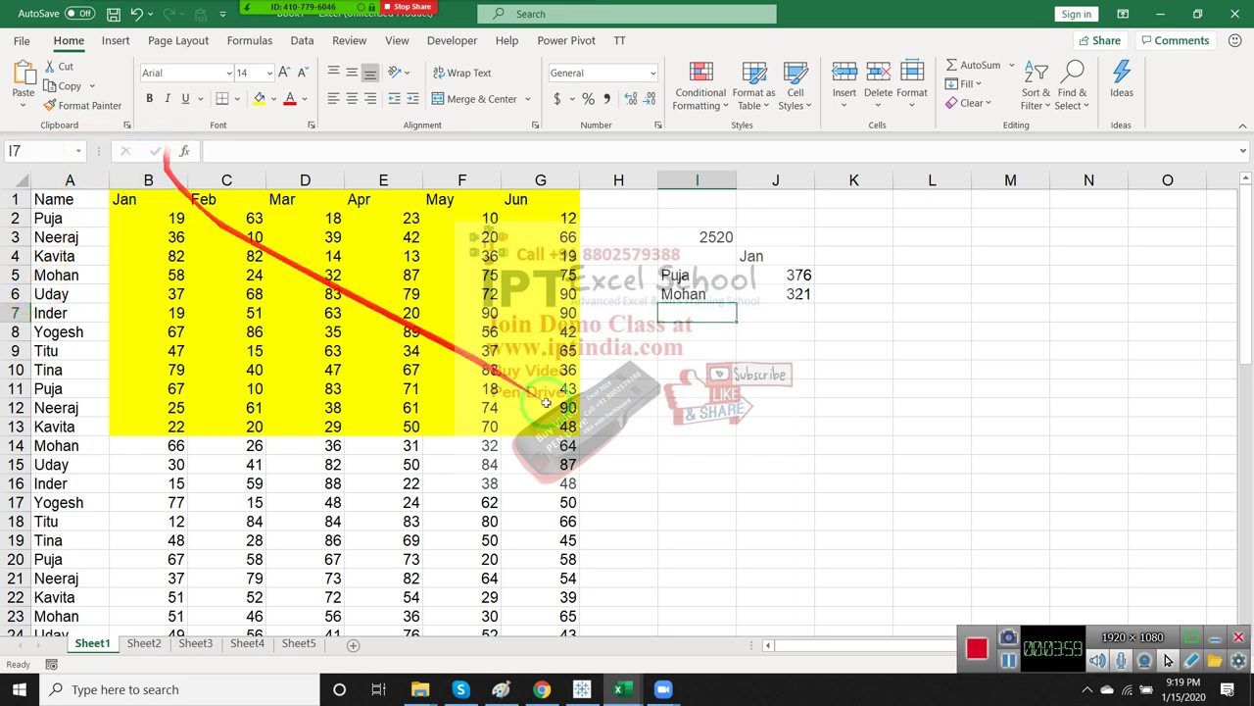
click(687, 338)
text(>)
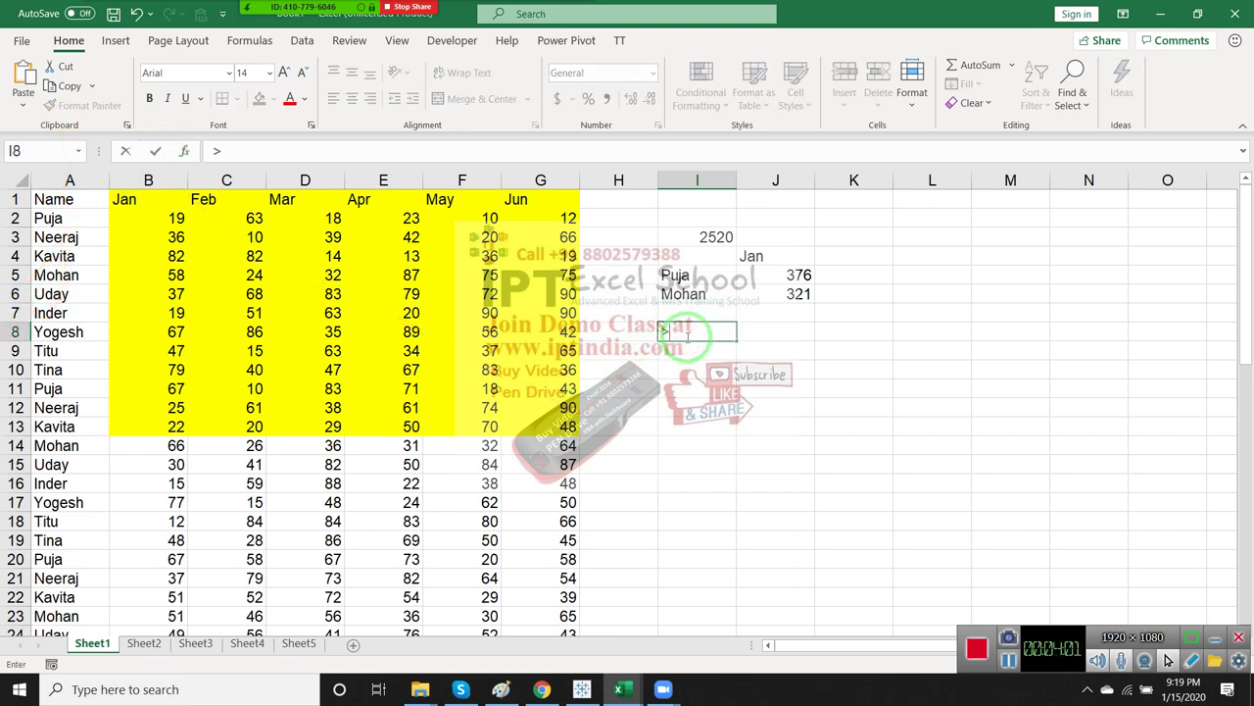
text(50)
key(Tab)
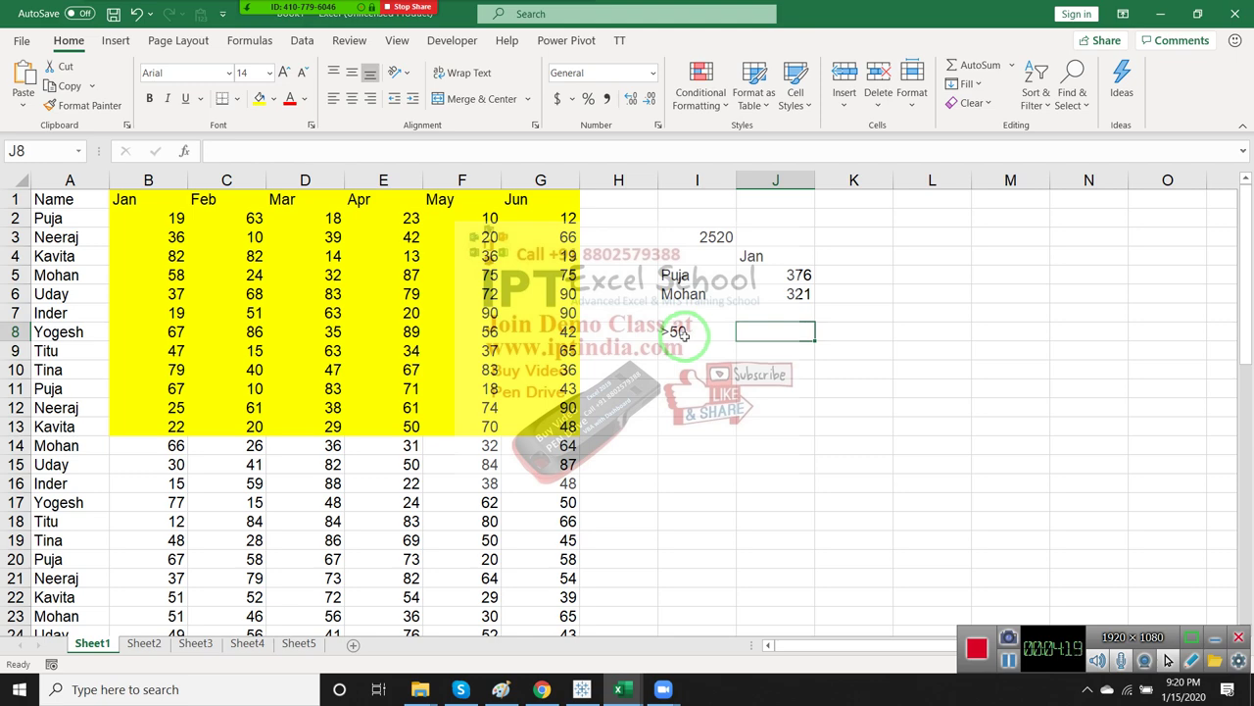
click(542, 688)
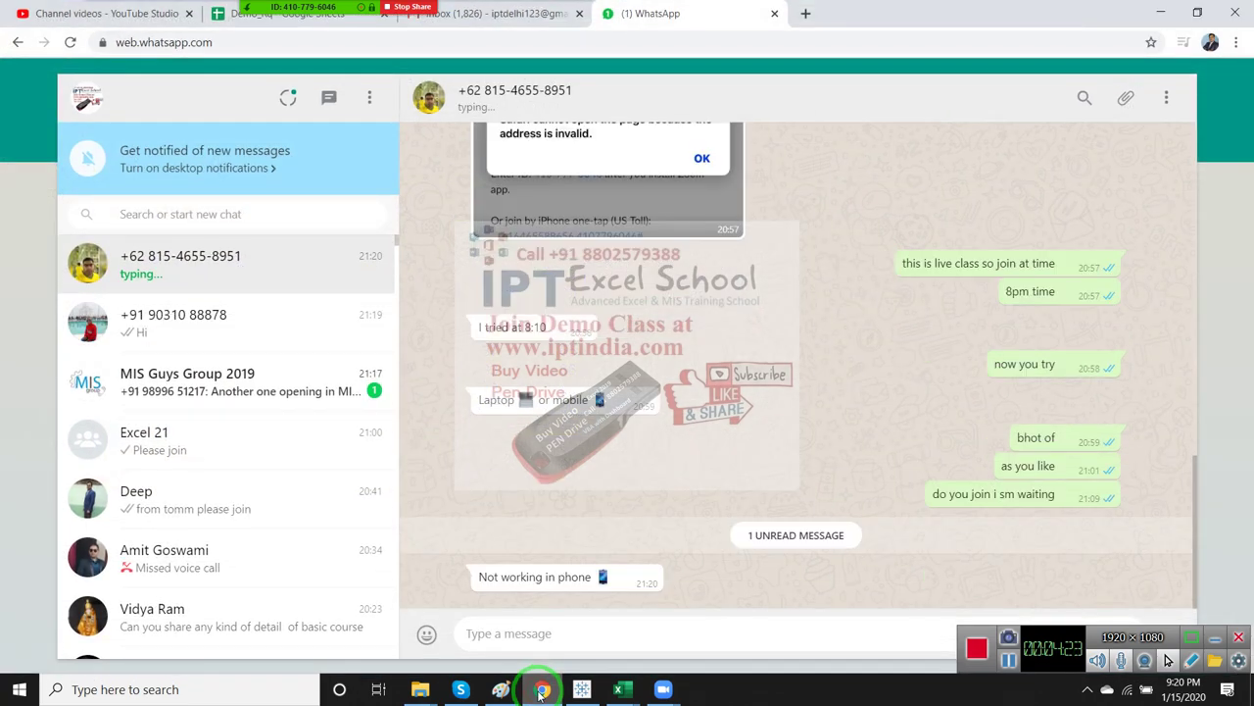
click(595, 637)
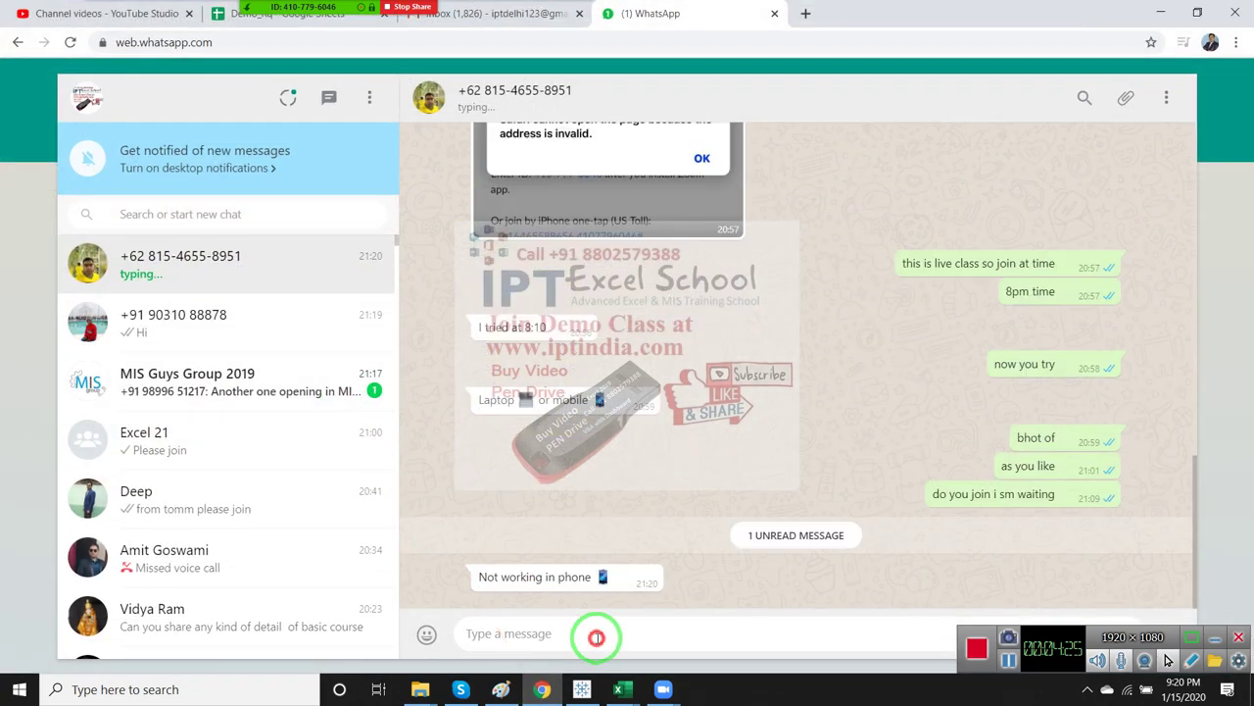
text(lob)
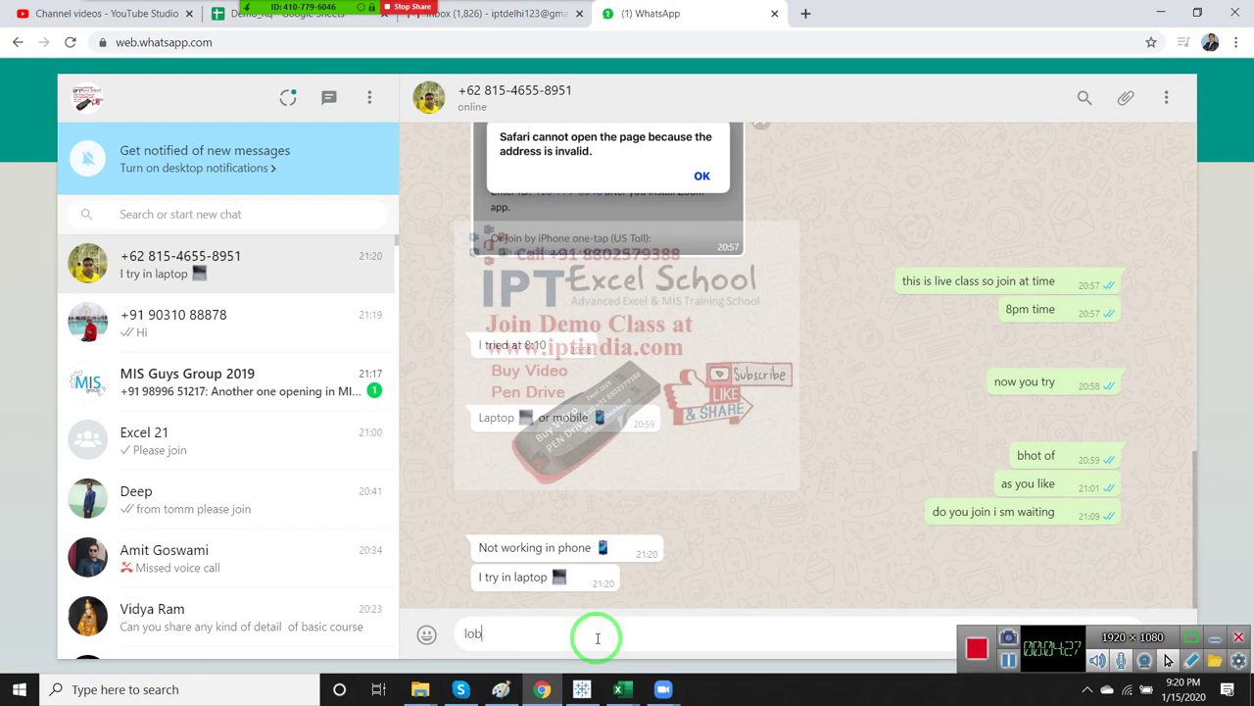
key(BackSpace)
text(n)
text( www)
key(BackSpace)
key(BackSpace)
key(BackSpace)
key(BackSpace)
key(BackSpace)
text(g)
text( www.zo)
text(om.u)
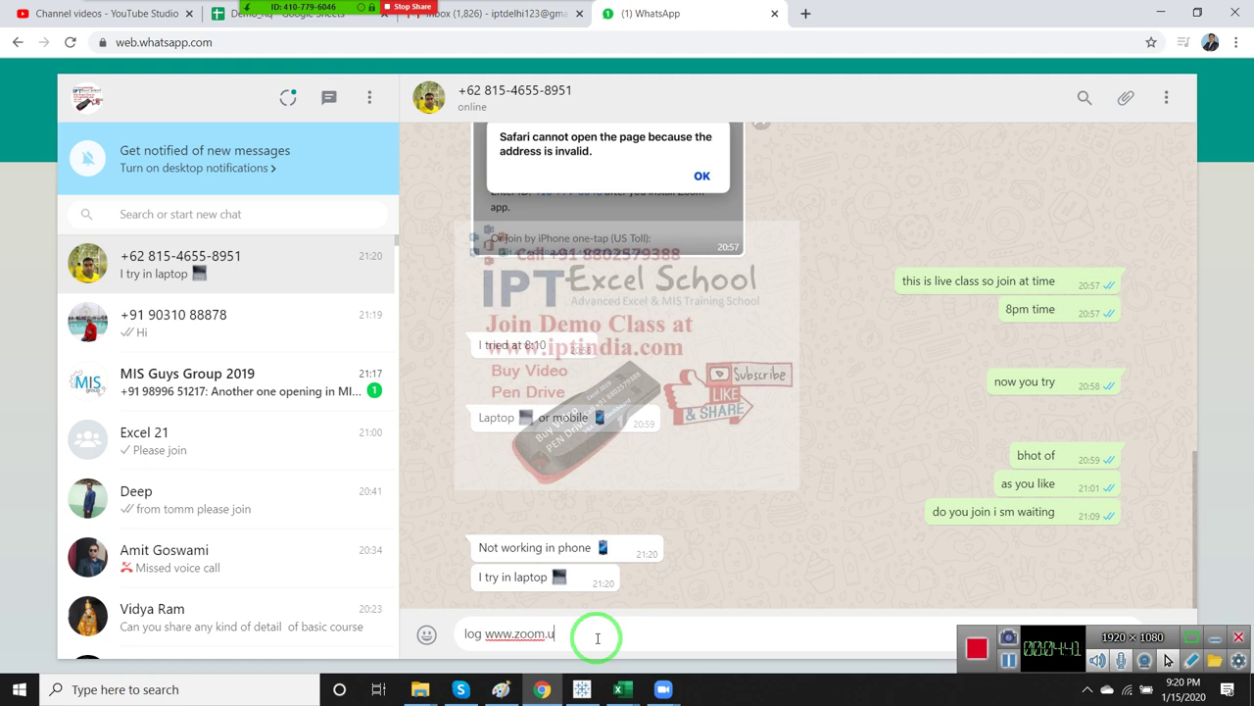
text(s)
key(Return)
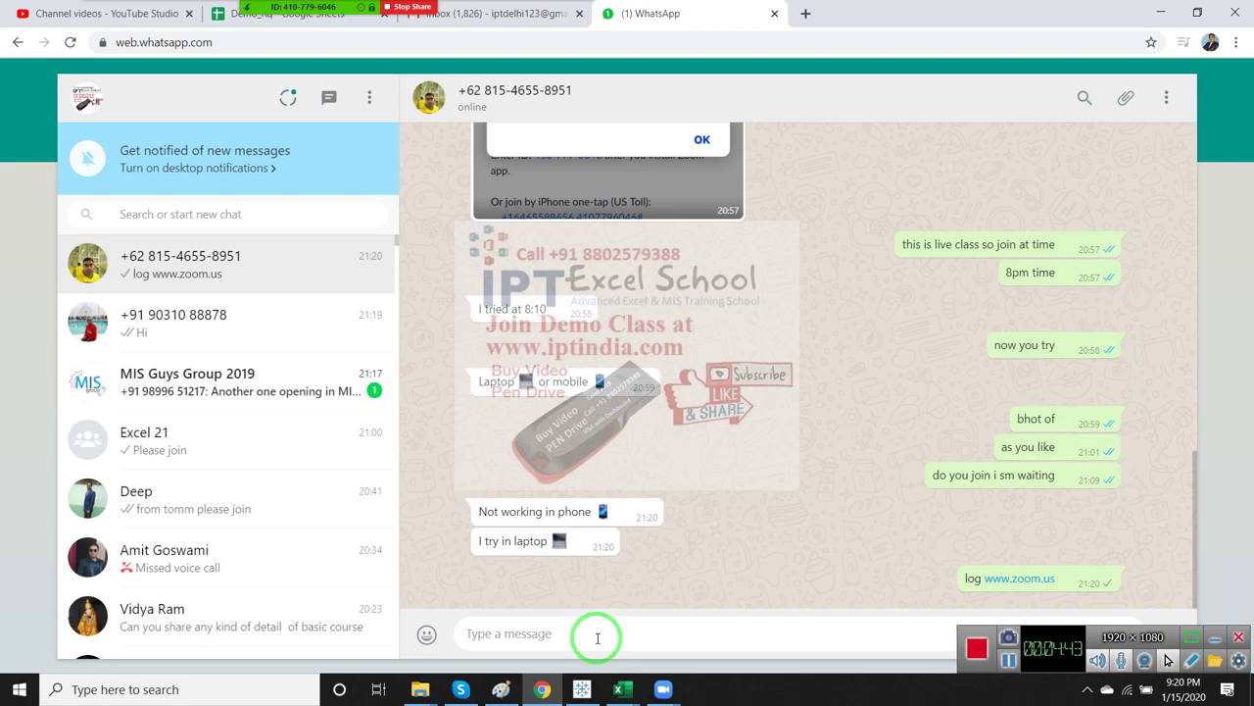
Send 'click on join meeting' and return to the Excel workbook
text(click o)
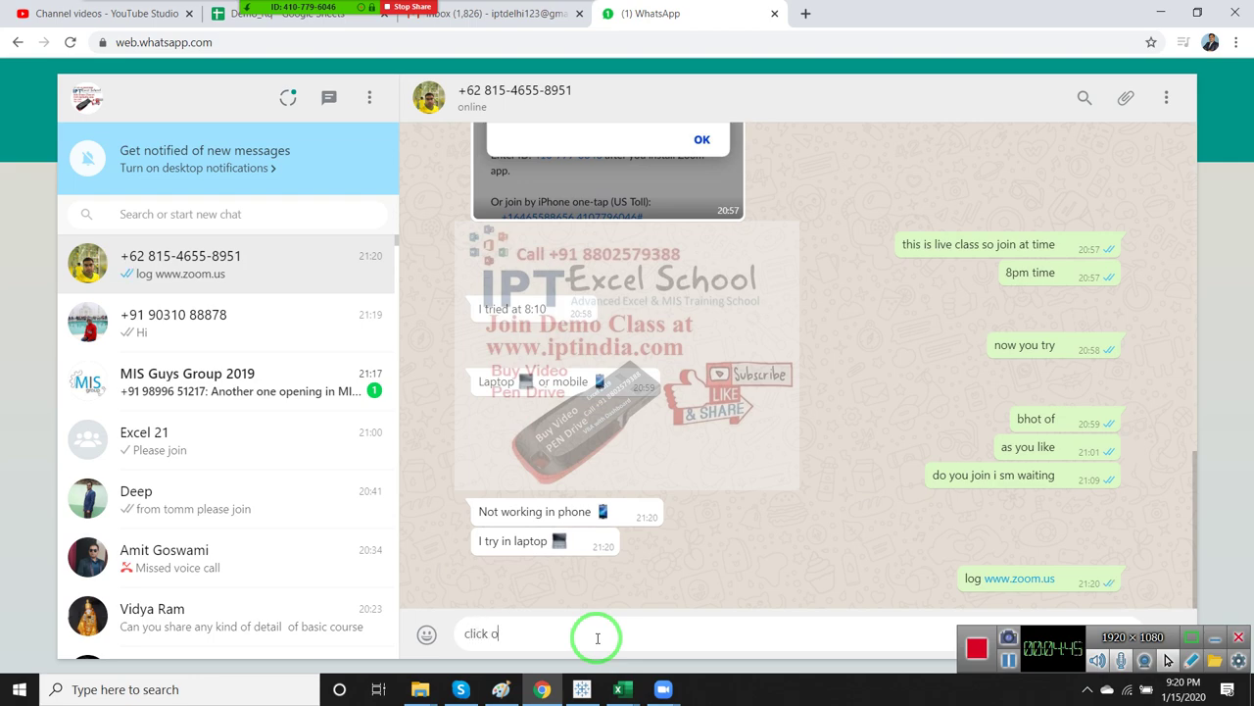
text(n)
text( join mee)
text(ting)
key(Return)
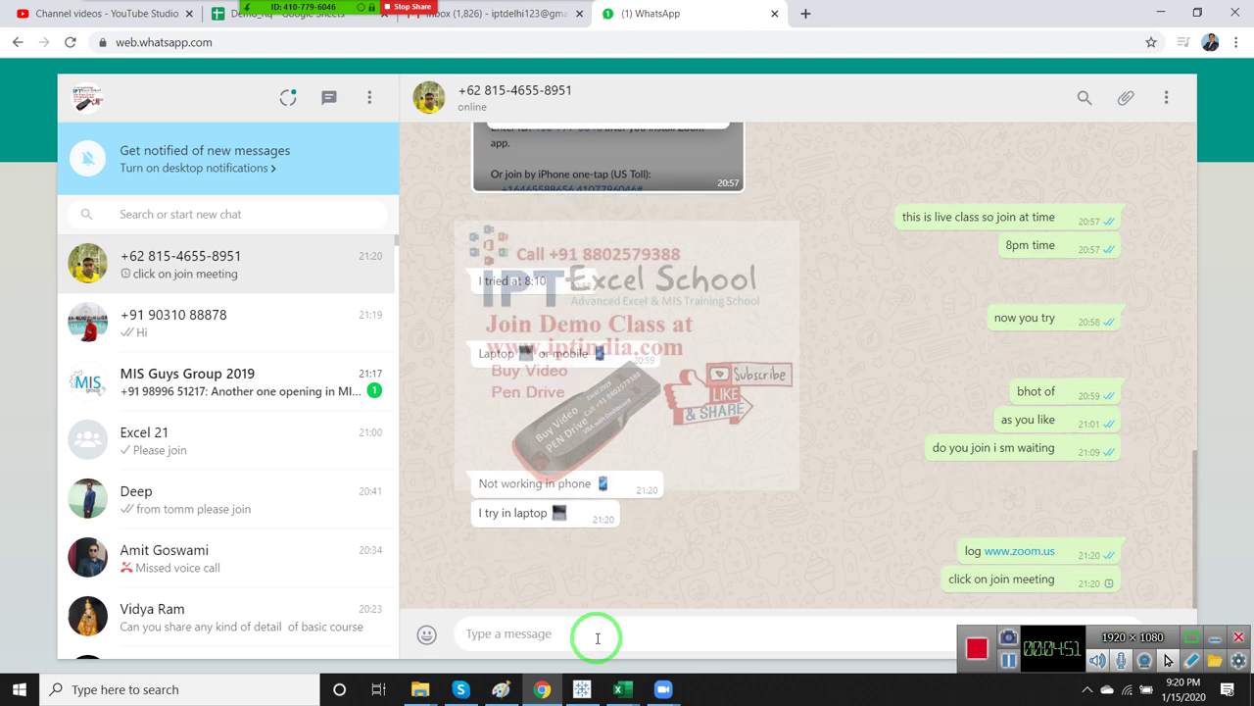
key(alt+Tab)
key(alt+Tab)
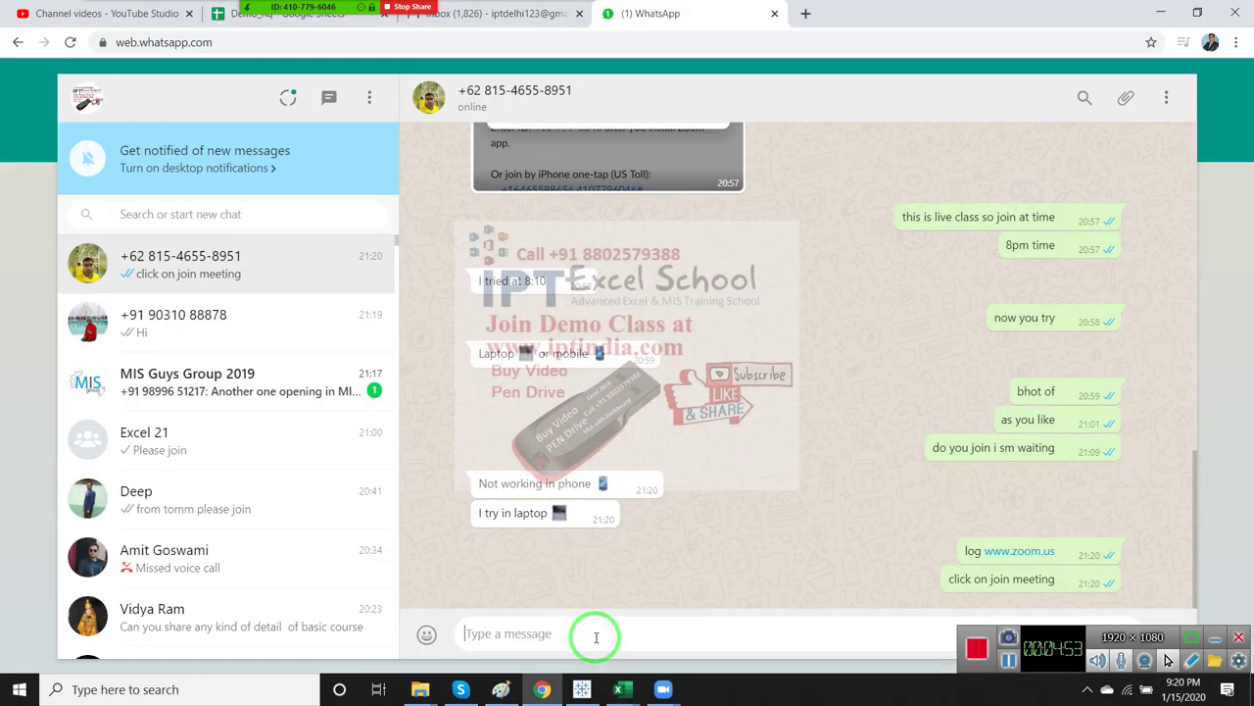
key(alt+Tab)
drag(598, 627, 722, 387)
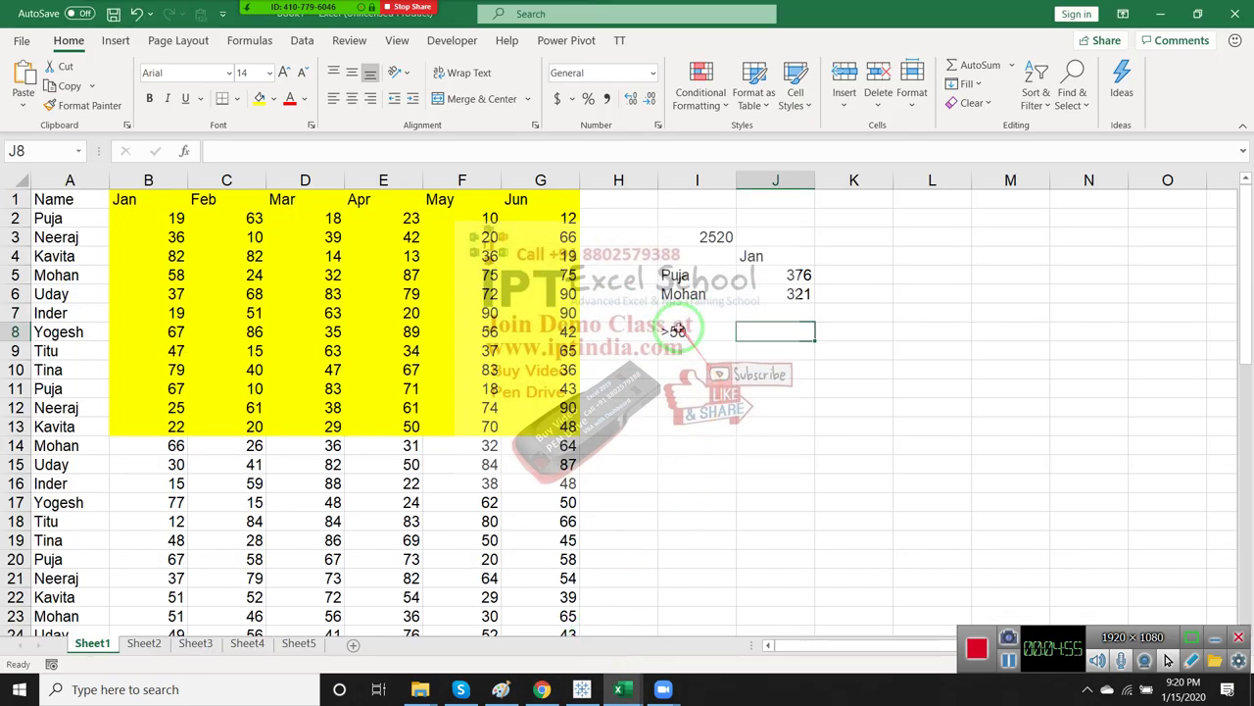
Enter =SUMIF(B:B,I8) in J8 to total Jan values above 50
click(263, 8)
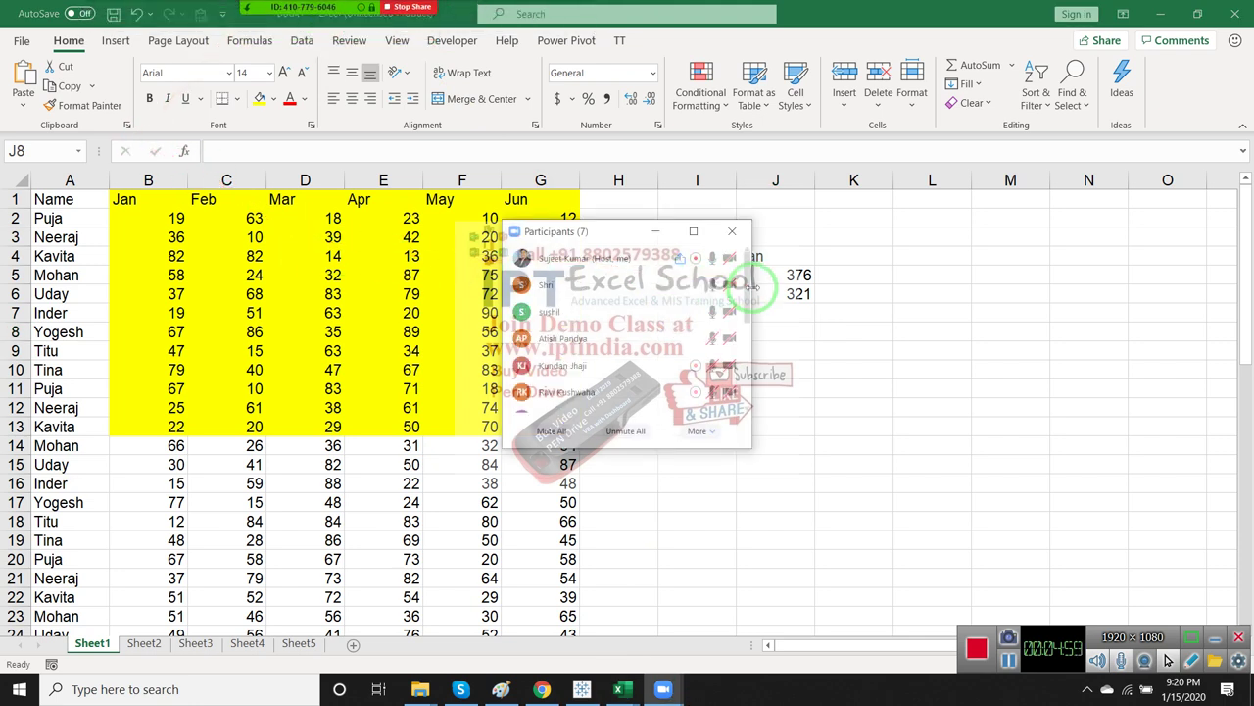
scroll(745, 323, down, 1)
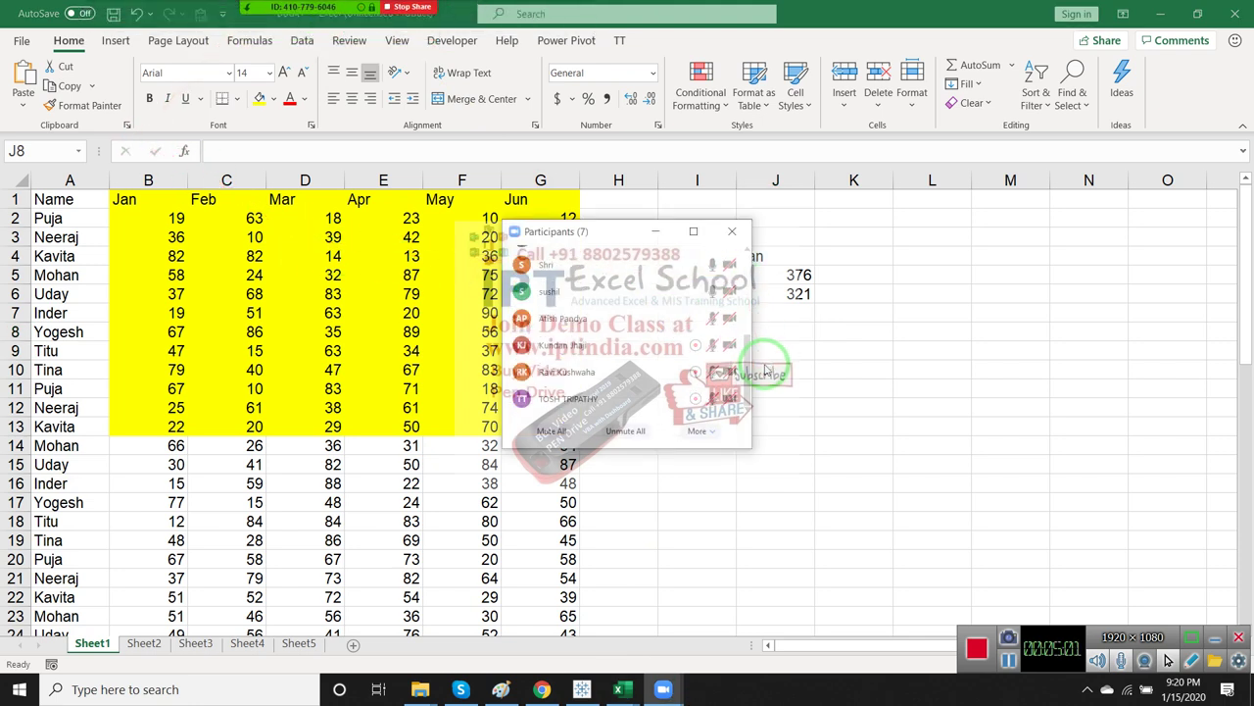
click(773, 328)
text(=)
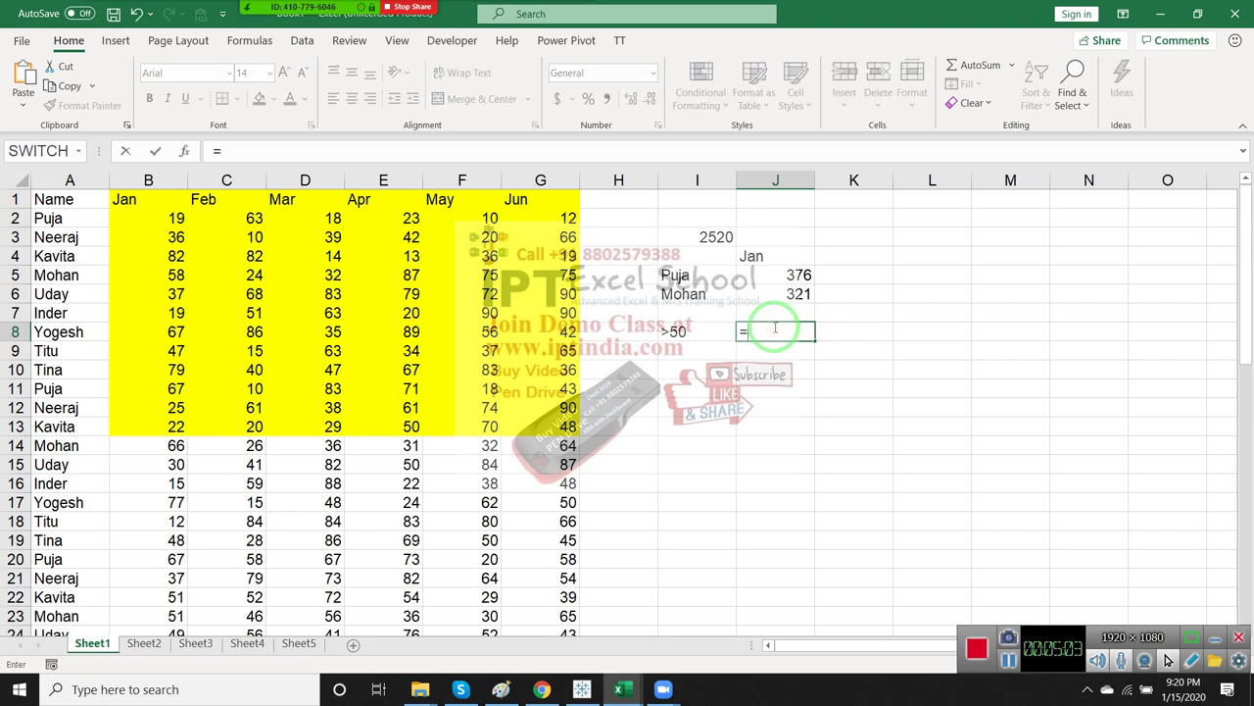
text(sum)
key(Down)
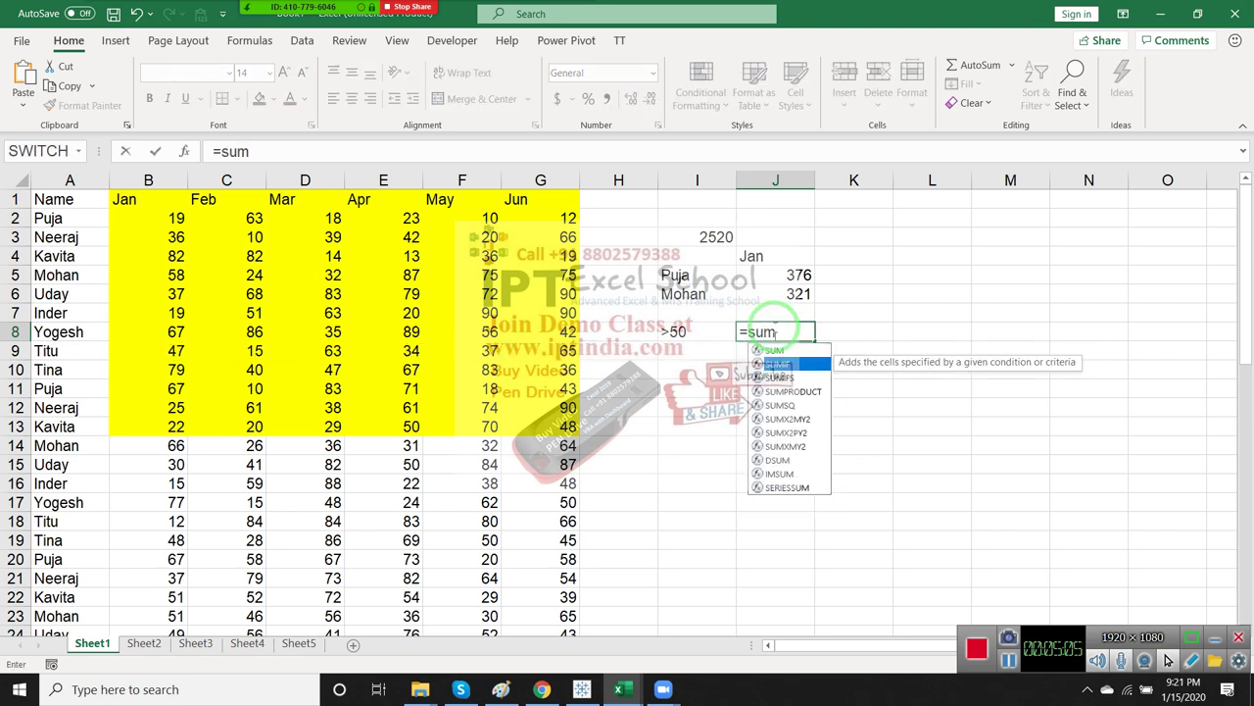
key(Tab)
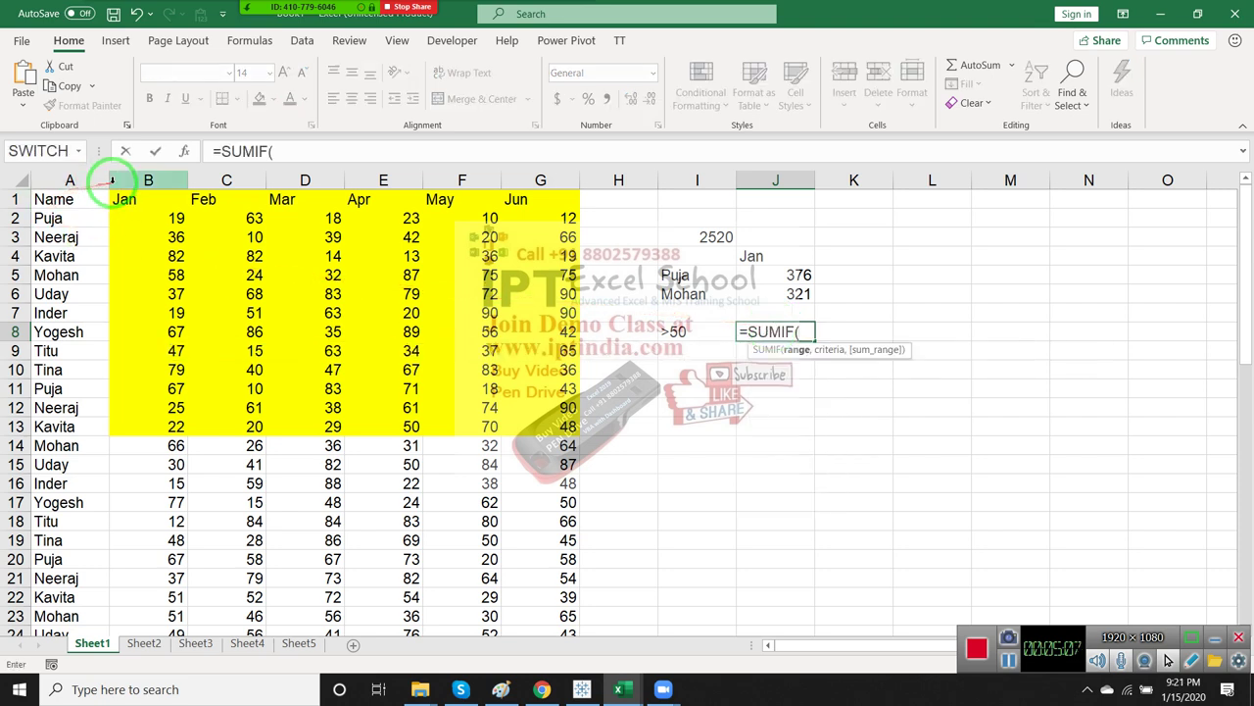
click(114, 180)
text(,)
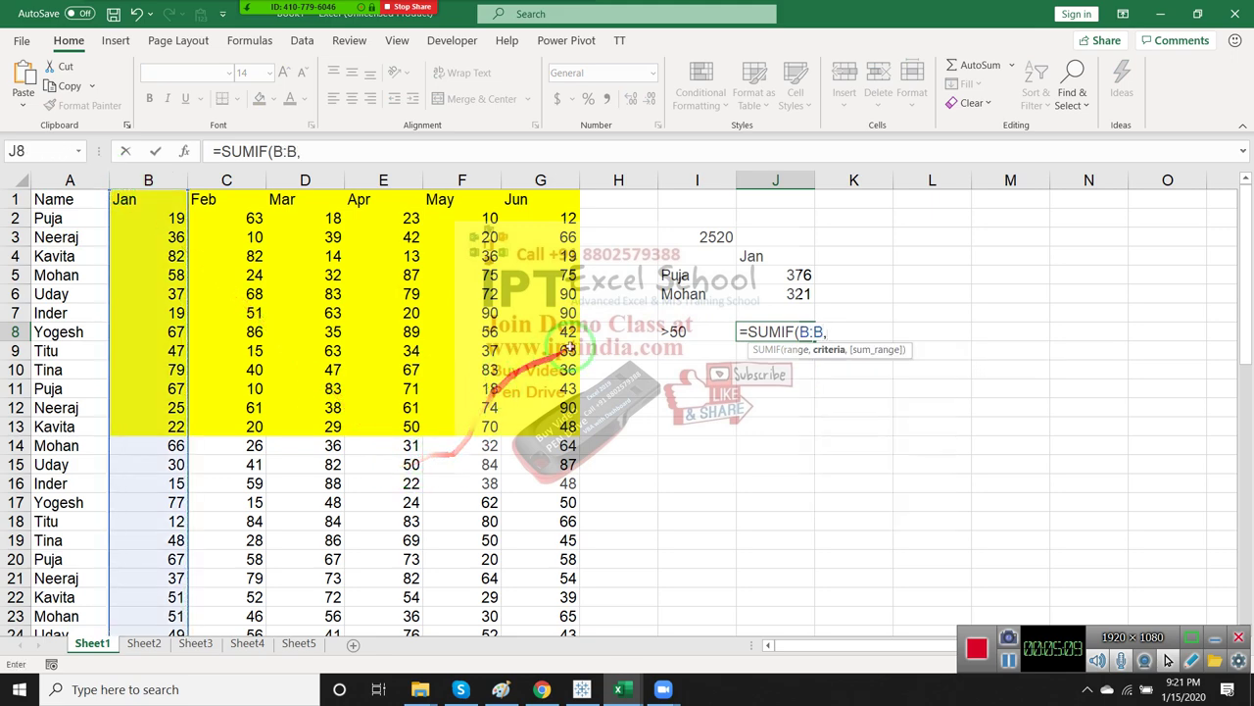
click(689, 330)
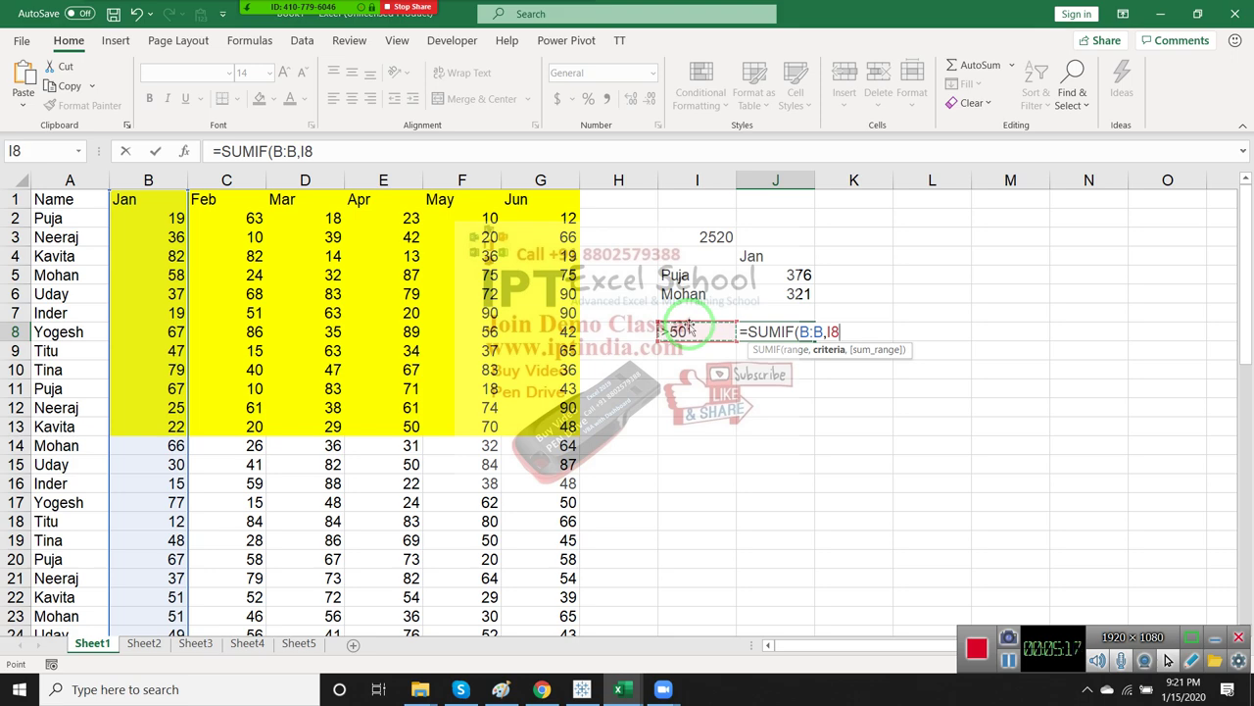
key(ctrl+Return)
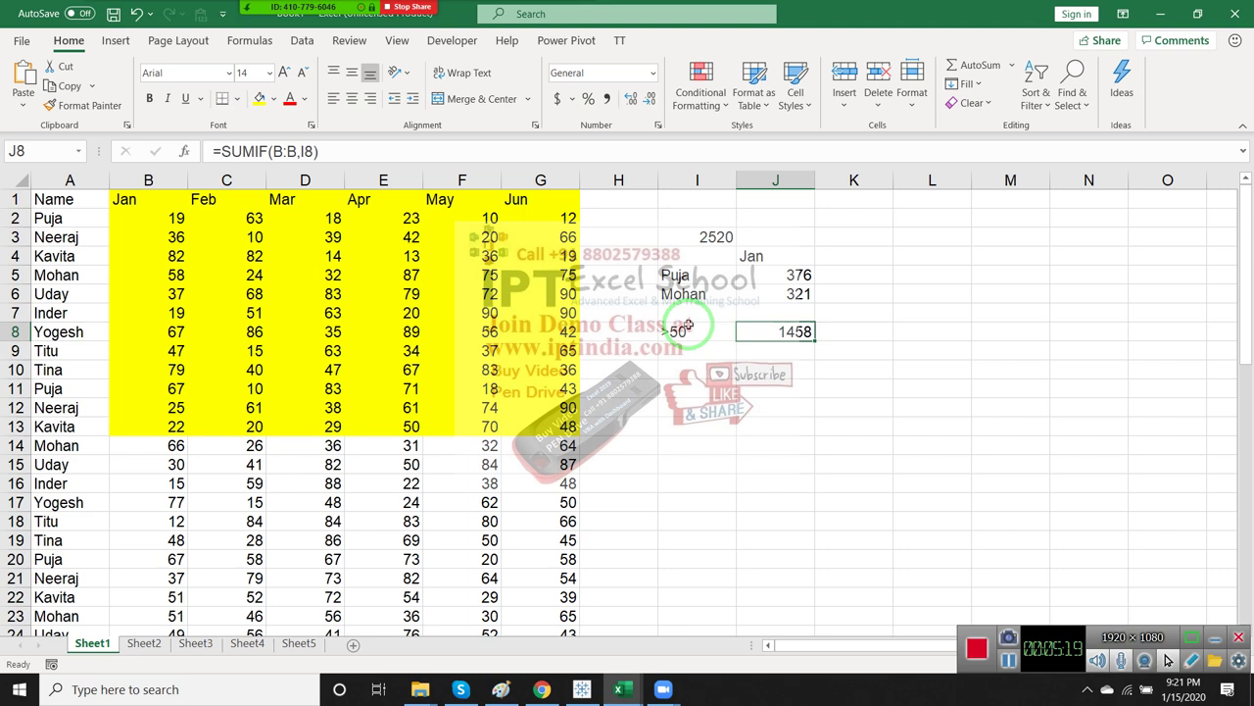
Inspect Puja's formula in J5 unchanged, then reopen the >50 formula in J8
key(Up)
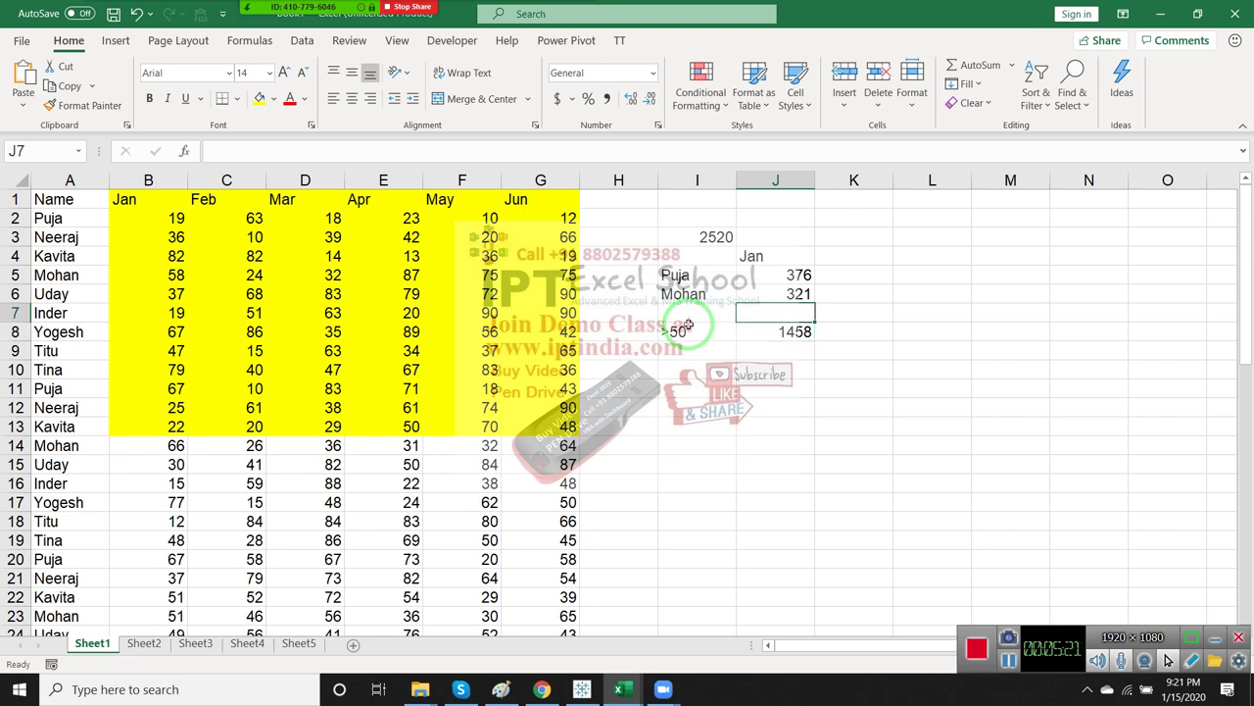
key(Up)
key(Up)
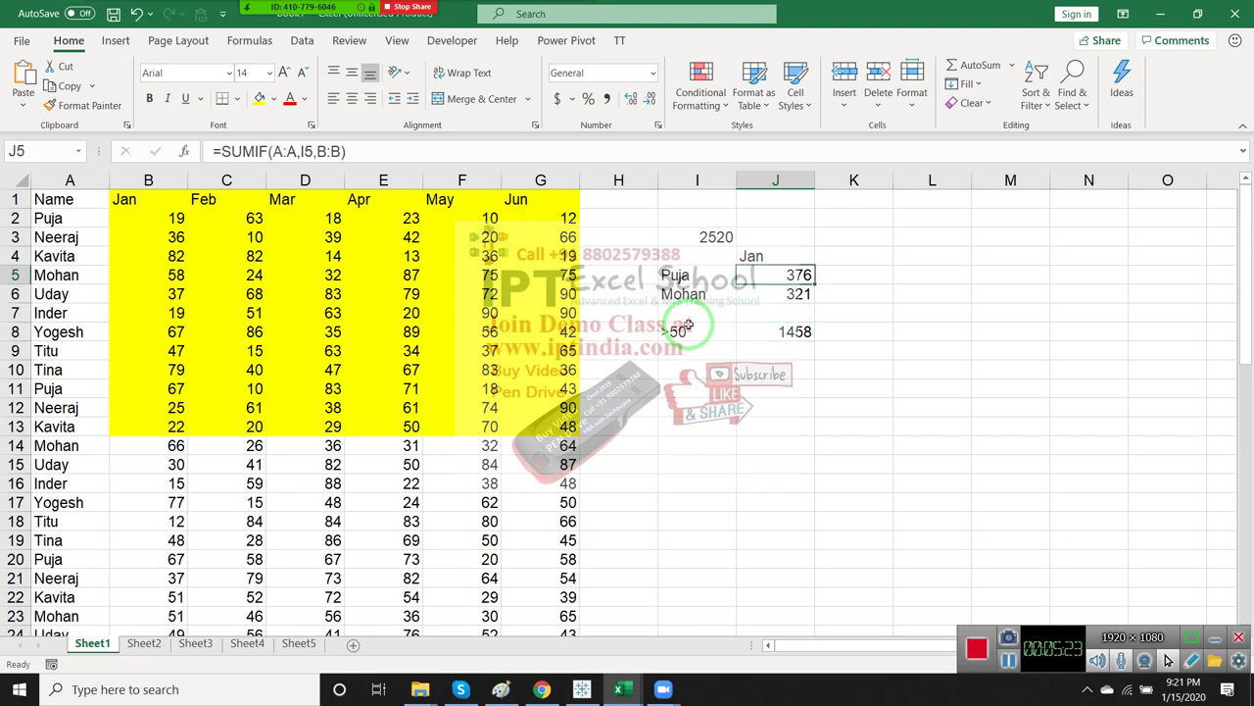
key(F2)
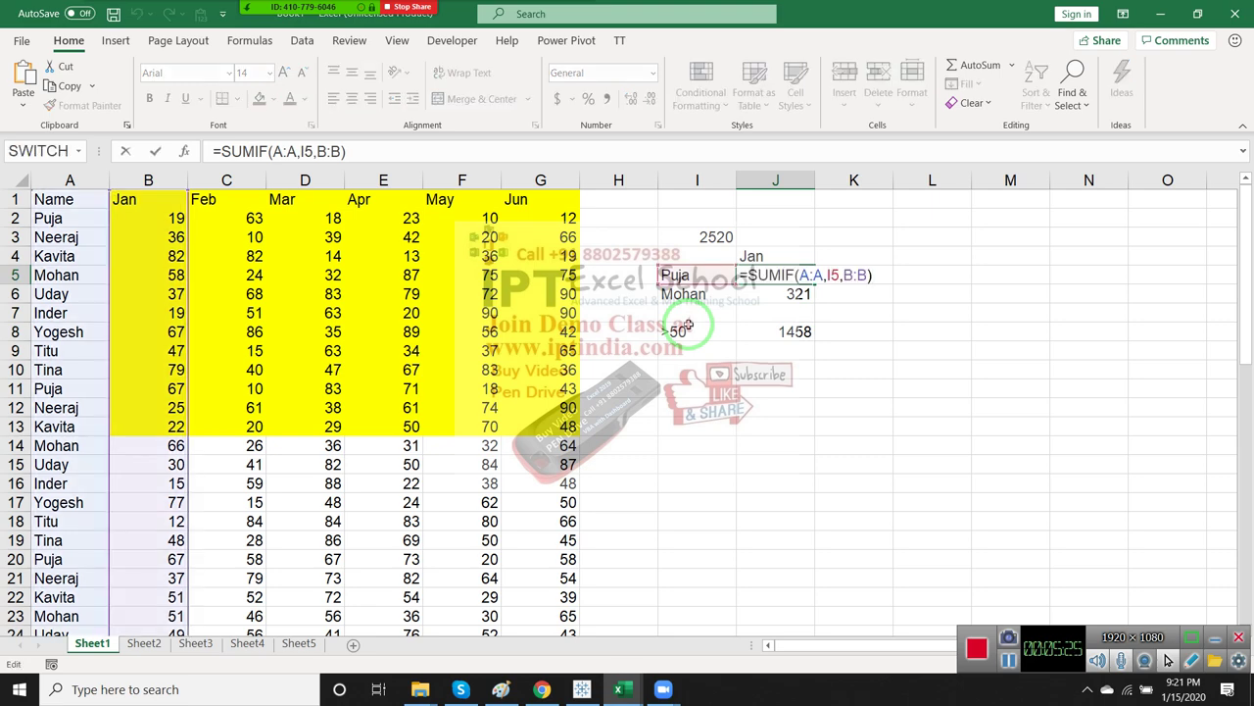
key(Left)
key(Left)
key(Left)
key(Left)
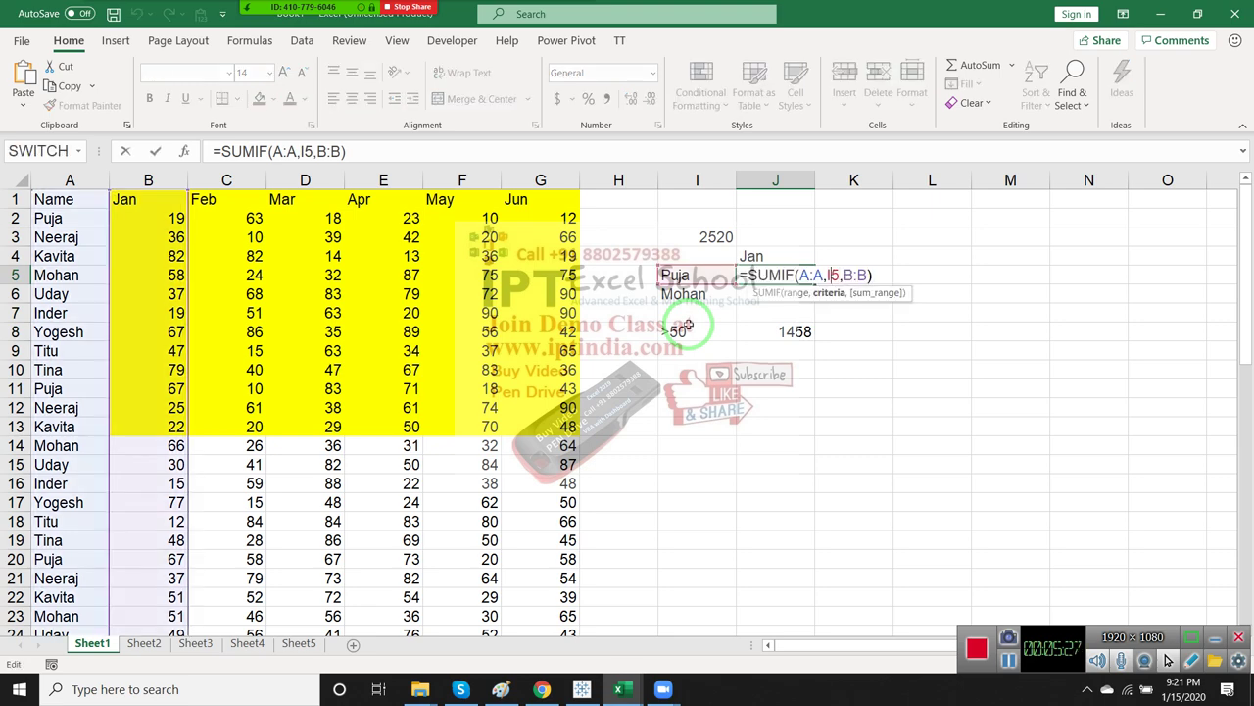
key(Right)
key(Right)
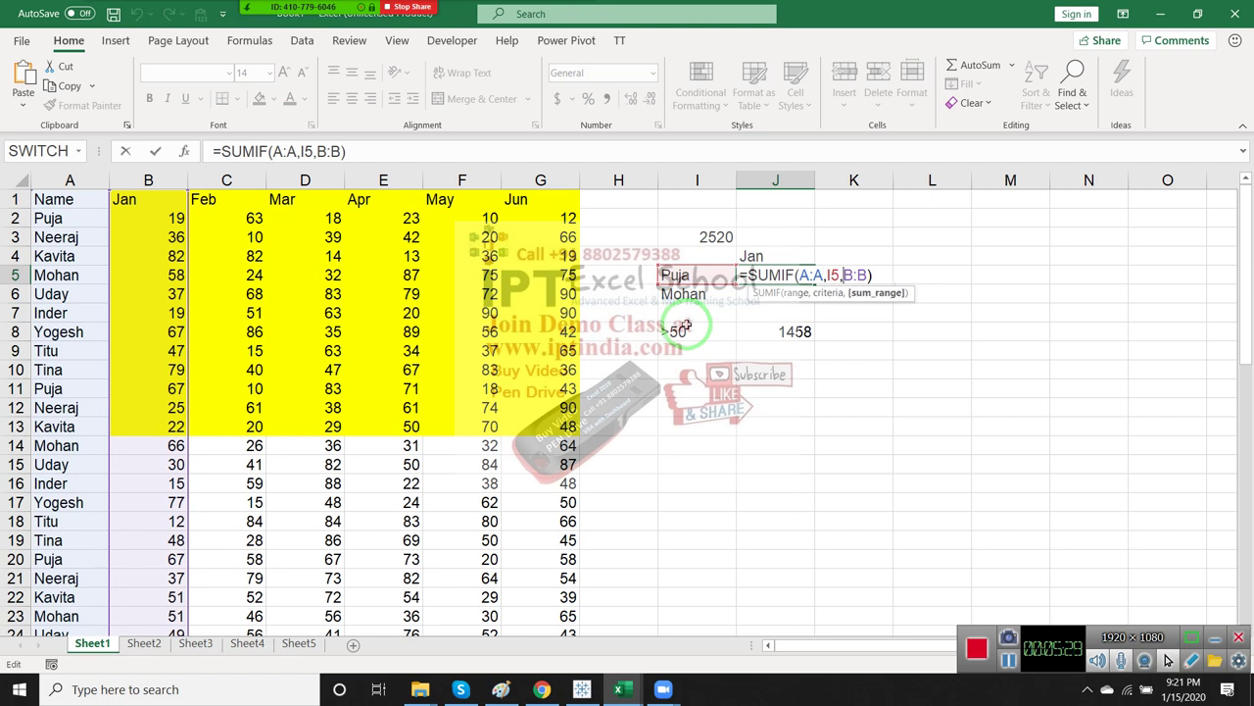
key(ctrl+Return)
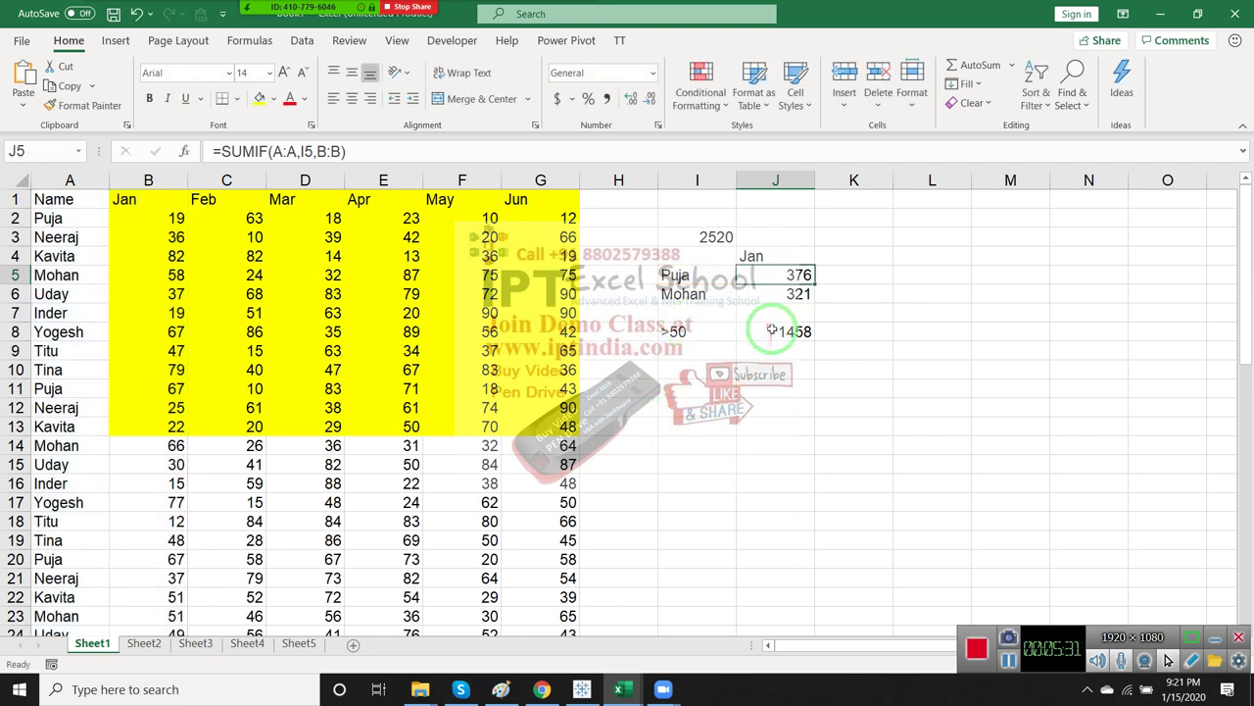
double_click(772, 331)
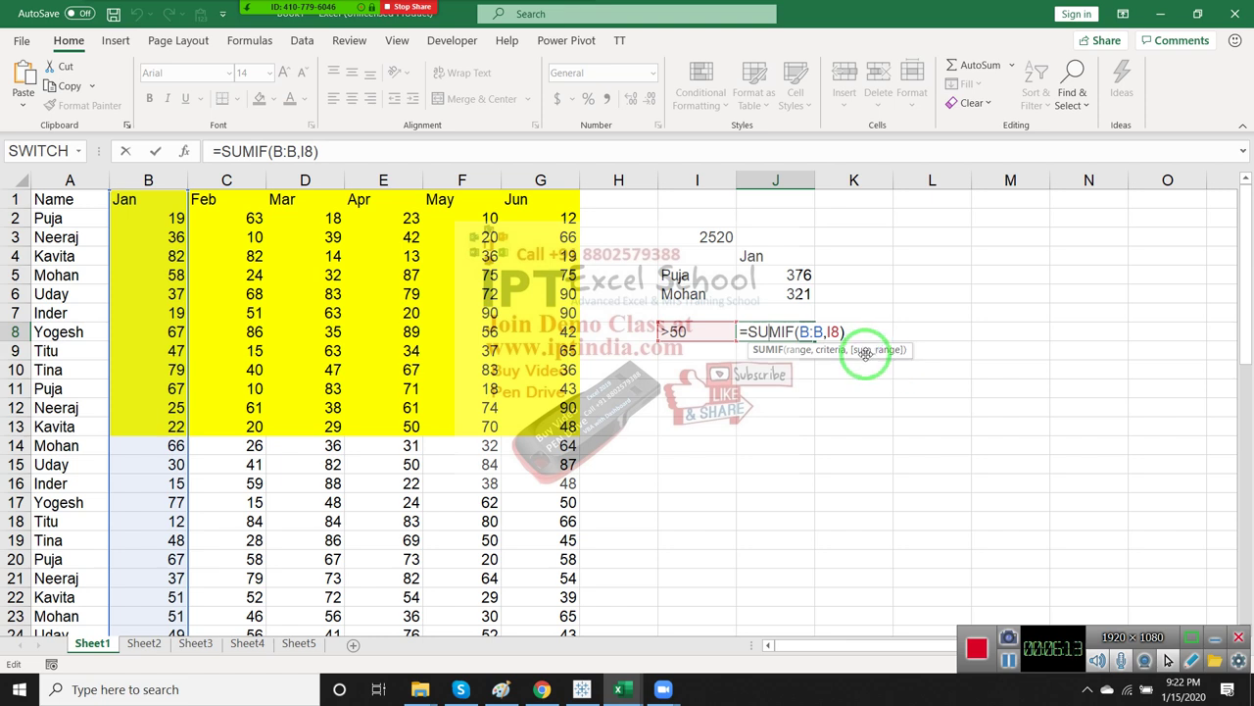
Commit the >50 total in J8 and enter 60 as the first threshold in I9
key(Return)
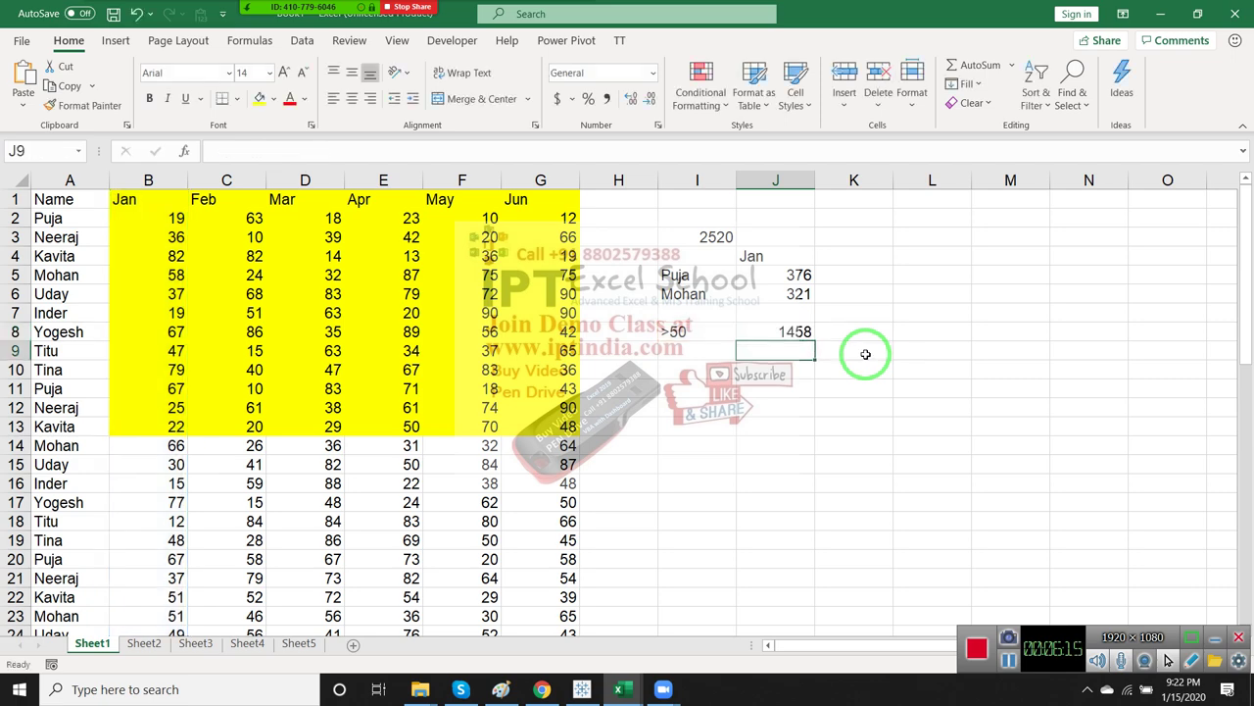
key(Left)
text(>50)
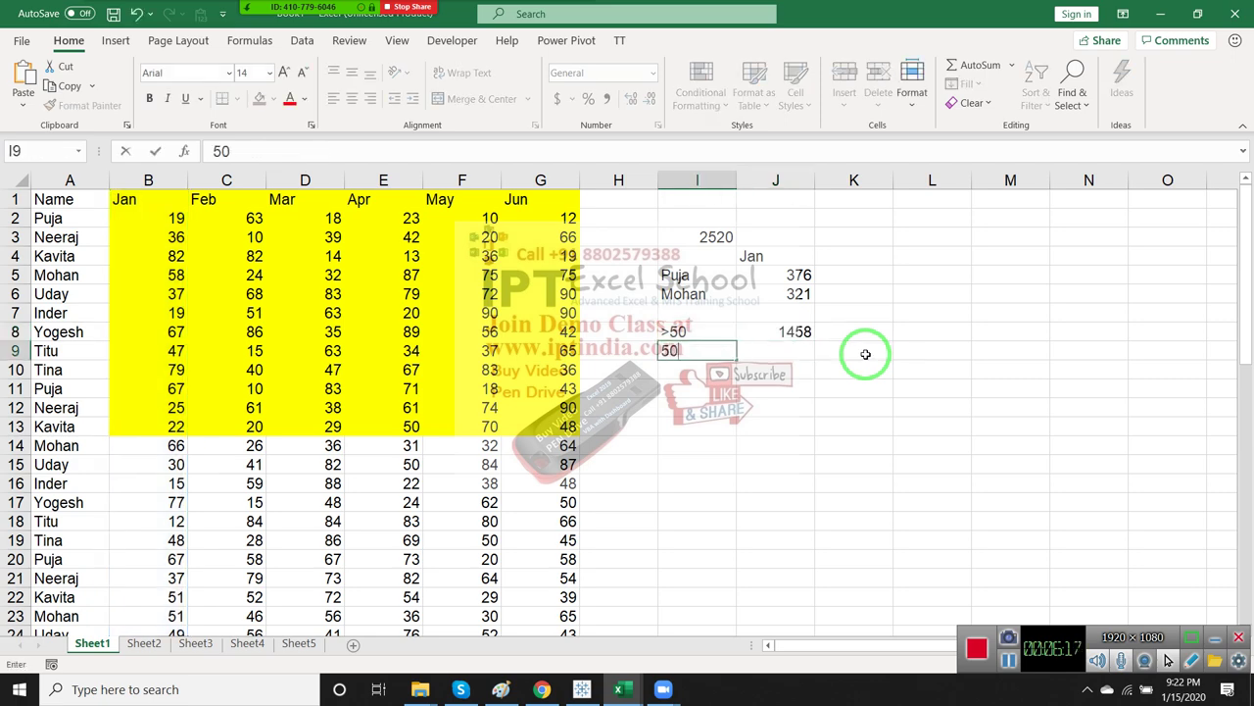
key(BackSpace)
key(BackSpace)
key(BackSpace)
text(60)
key(Tab)
text(1)
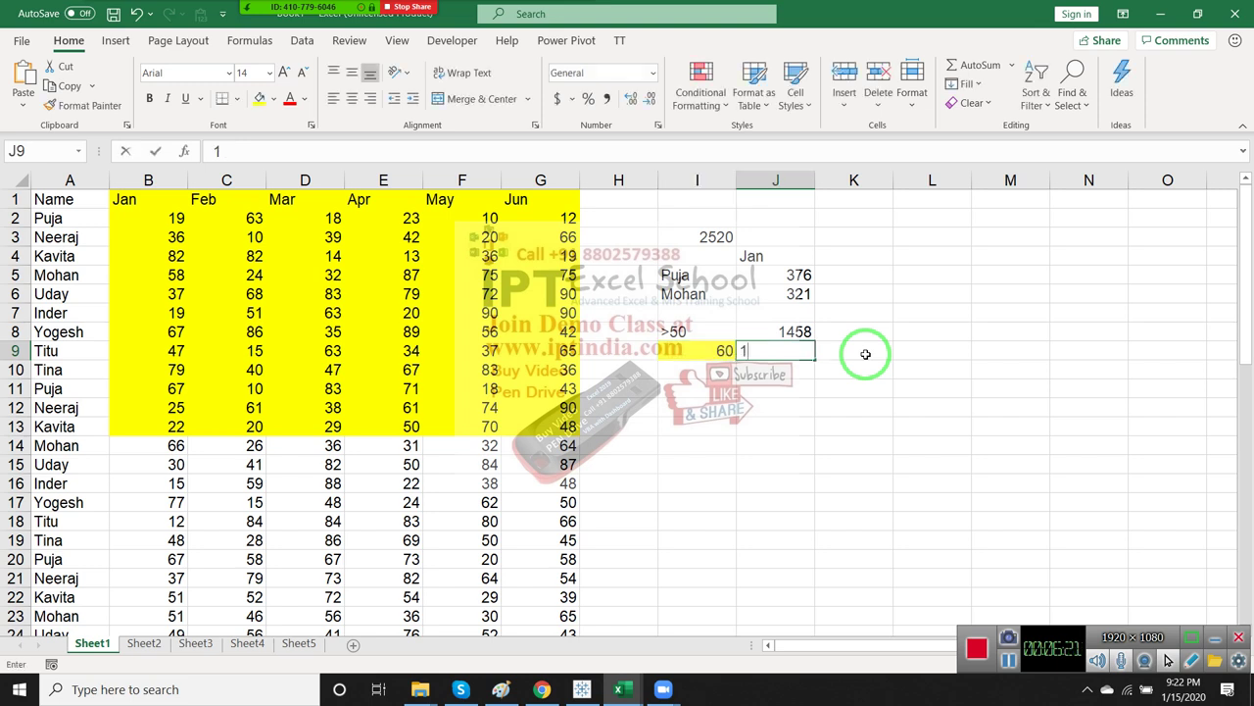
key(Escape)
key(Left)
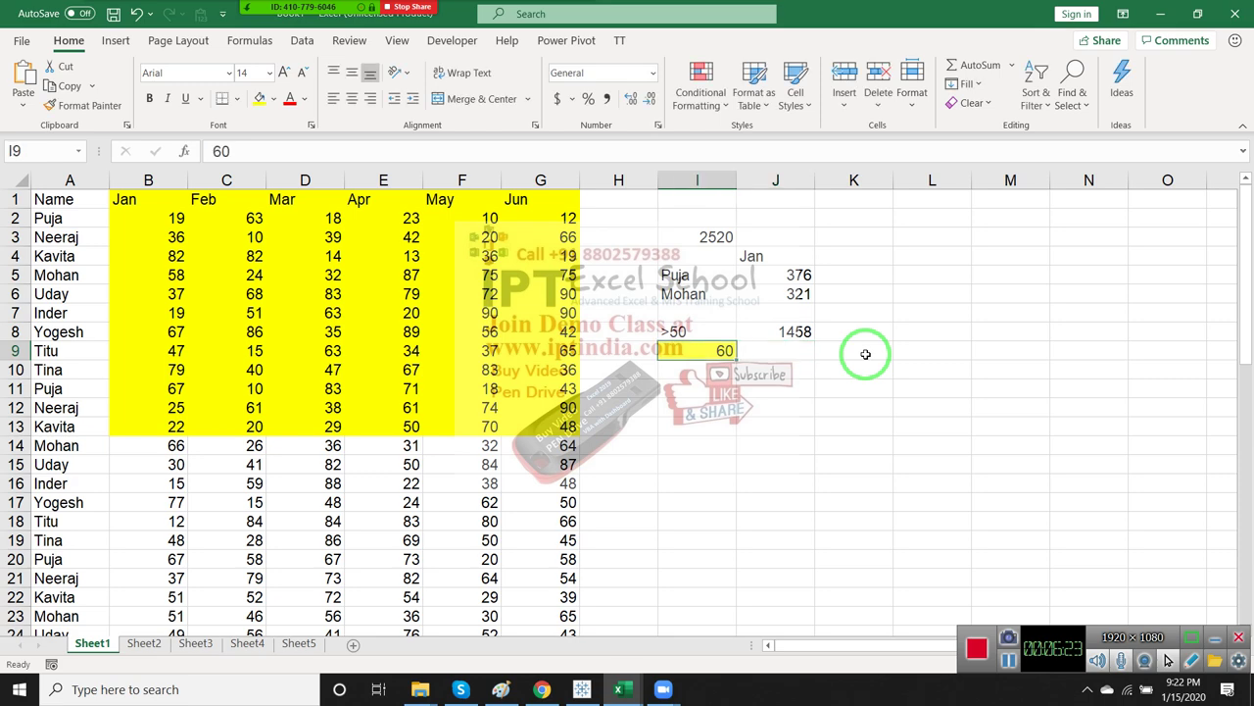
key(Up)
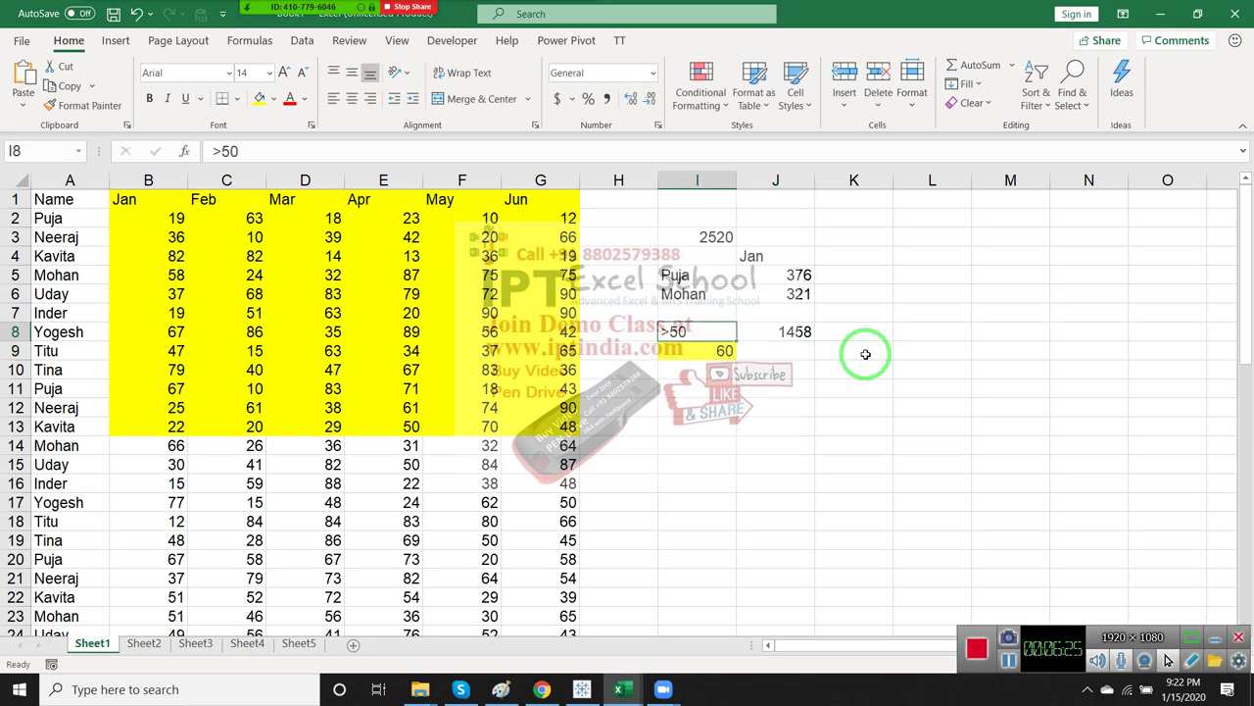
key(Down)
key(Down)
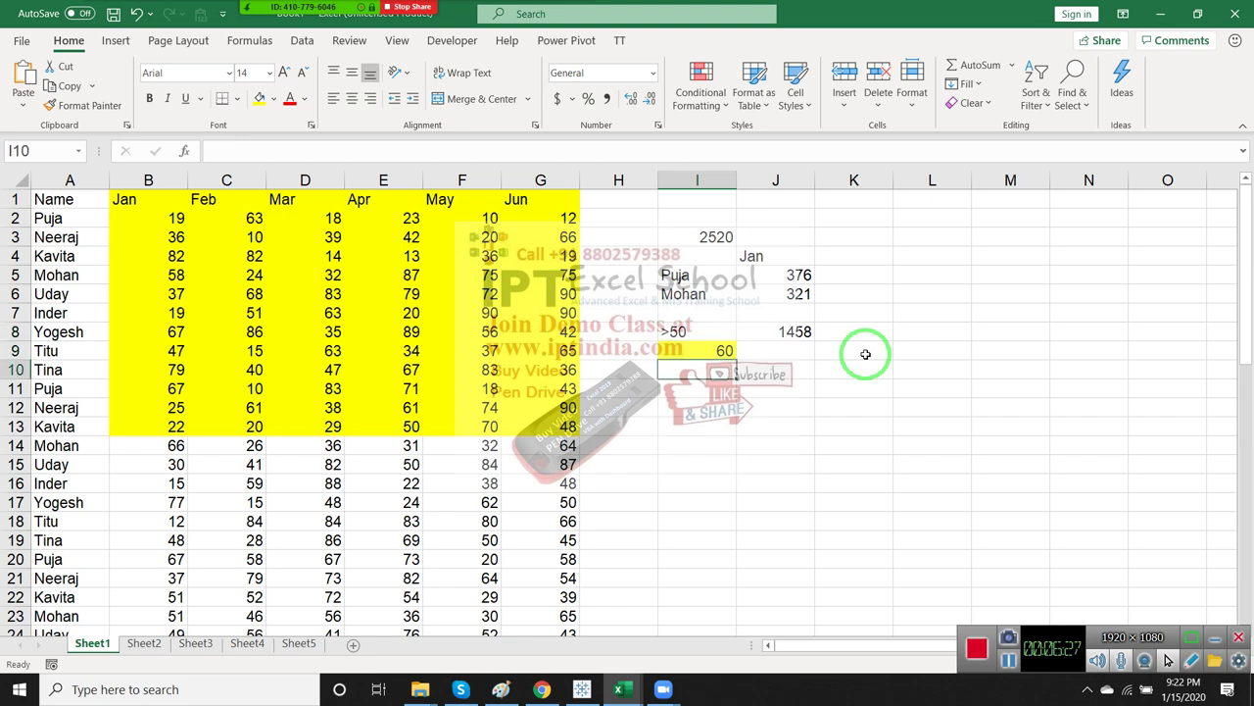
Enter thresholds 85, 36, 65 and 25 in I10:I13
text(85)
key(Return)
text(36)
key(Return)
text(65)
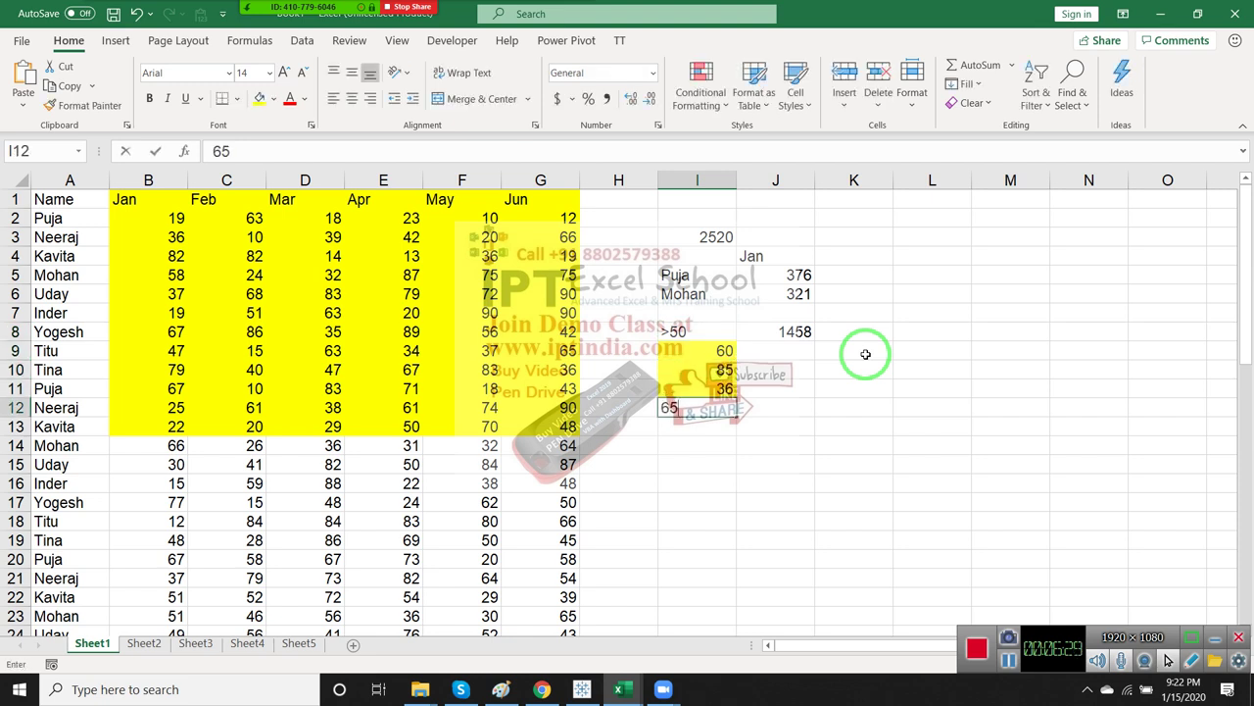
key(Return)
text(25)
key(Return)
key(Up)
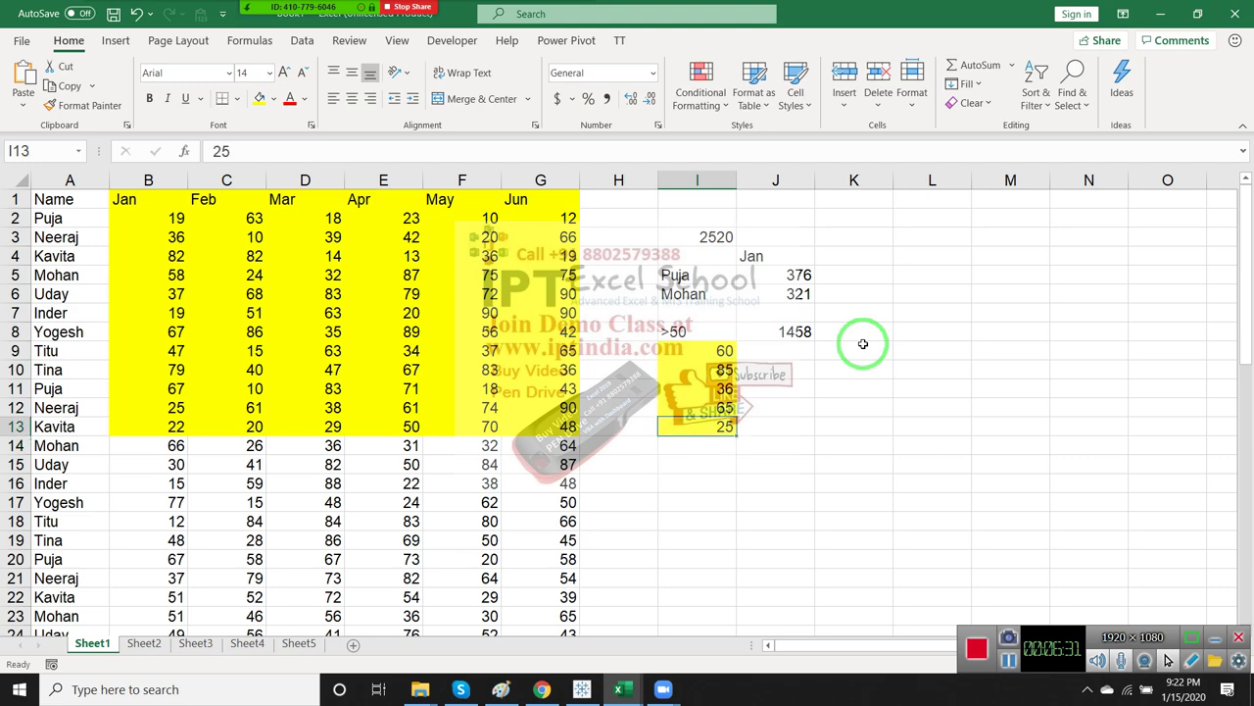
key(Up)
key(Up)
key(Up)
key(Up)
key(Right)
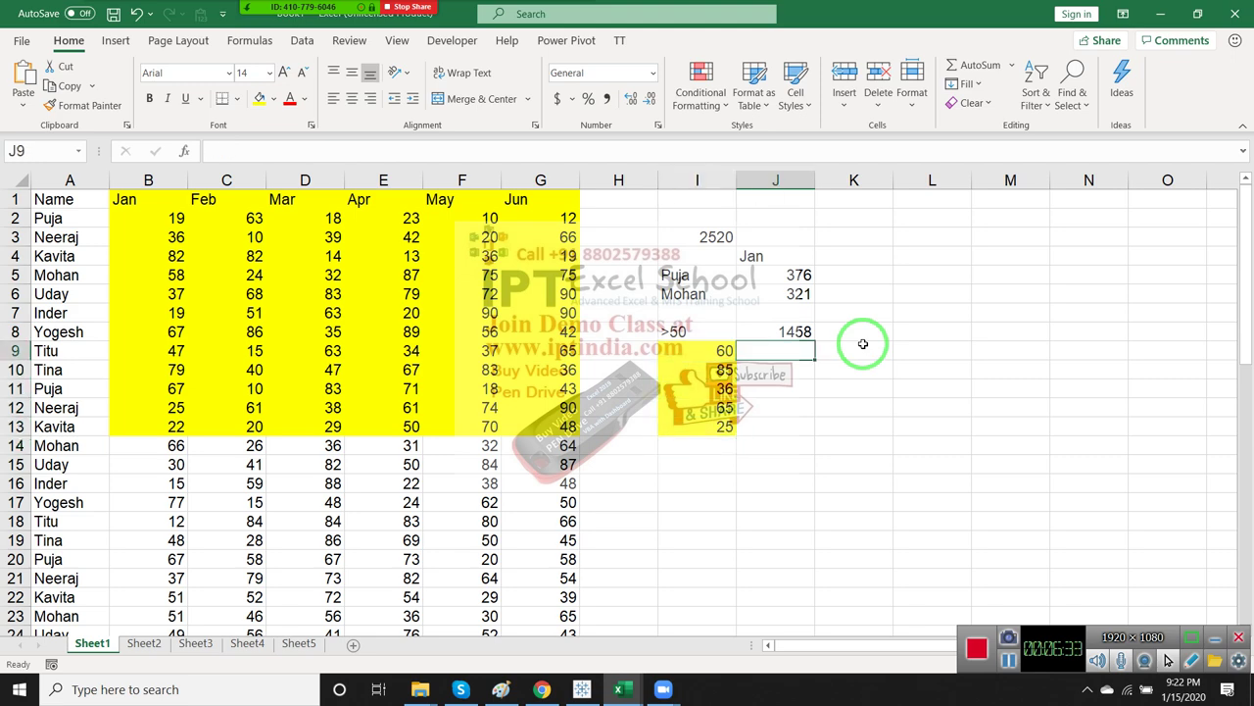
Enter =SUMIF(B:B,">="&I9) in J9 to total Jan sales at or above 60
text(=)
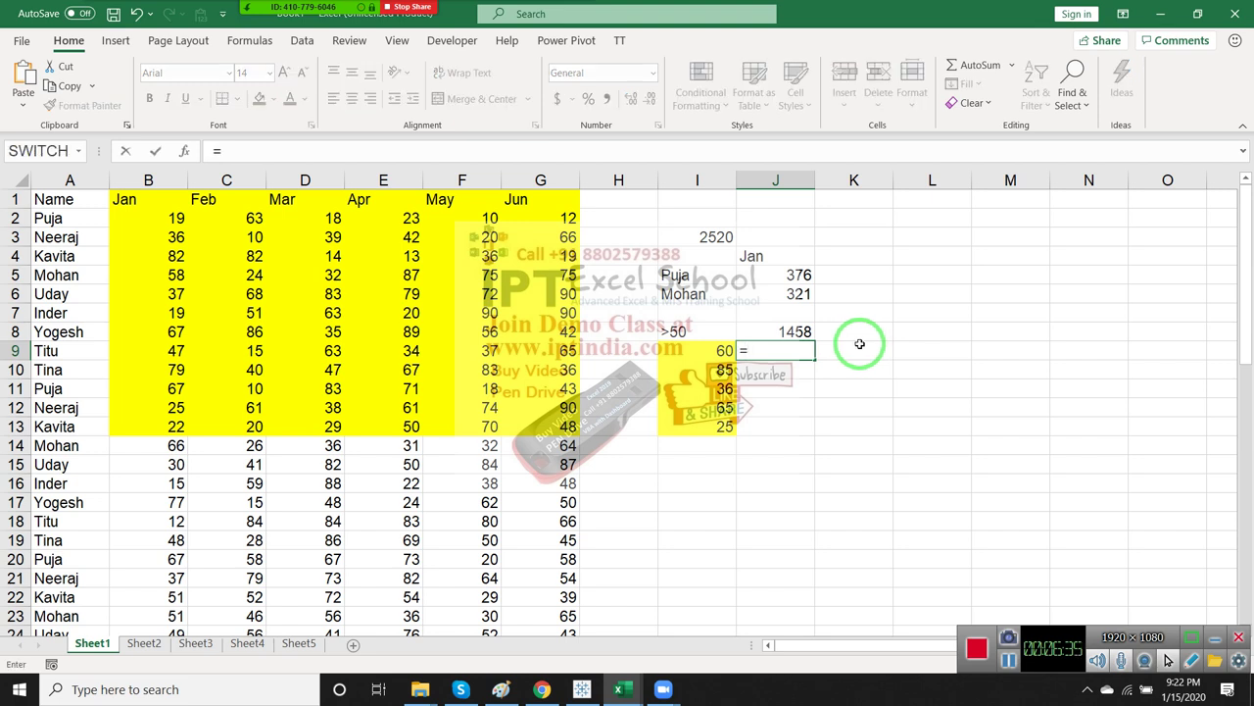
text(sum)
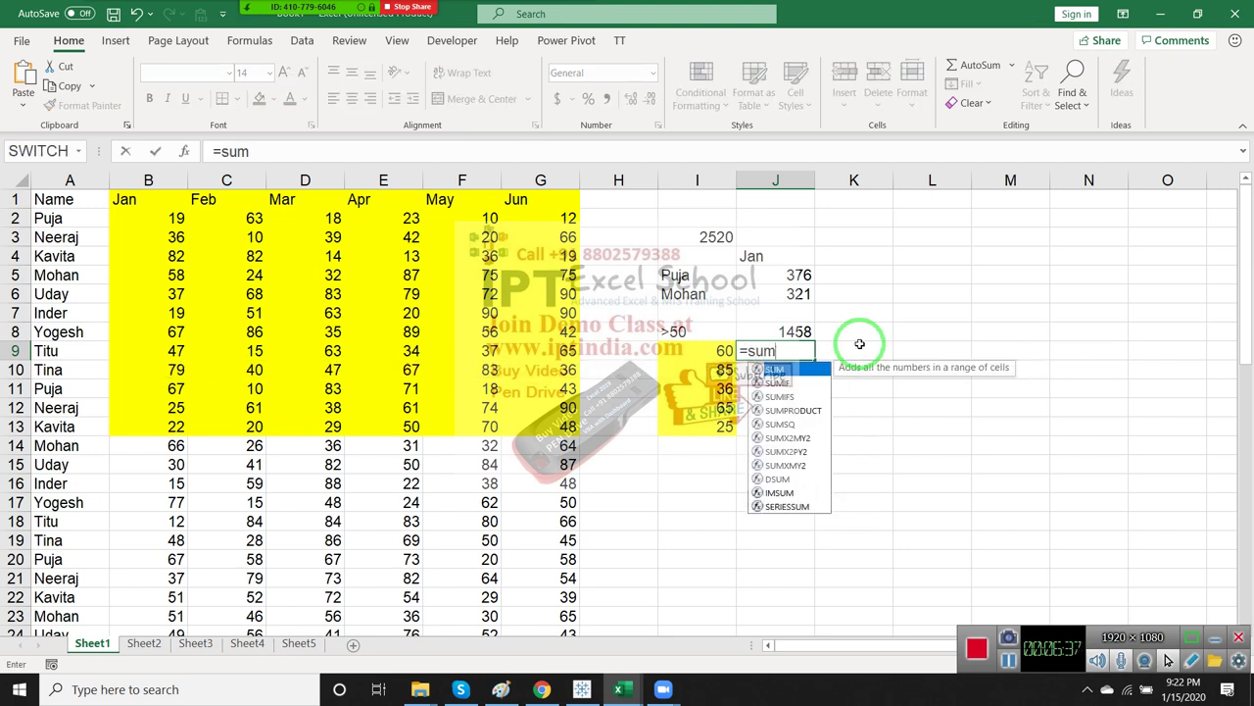
key(Down)
key(Tab)
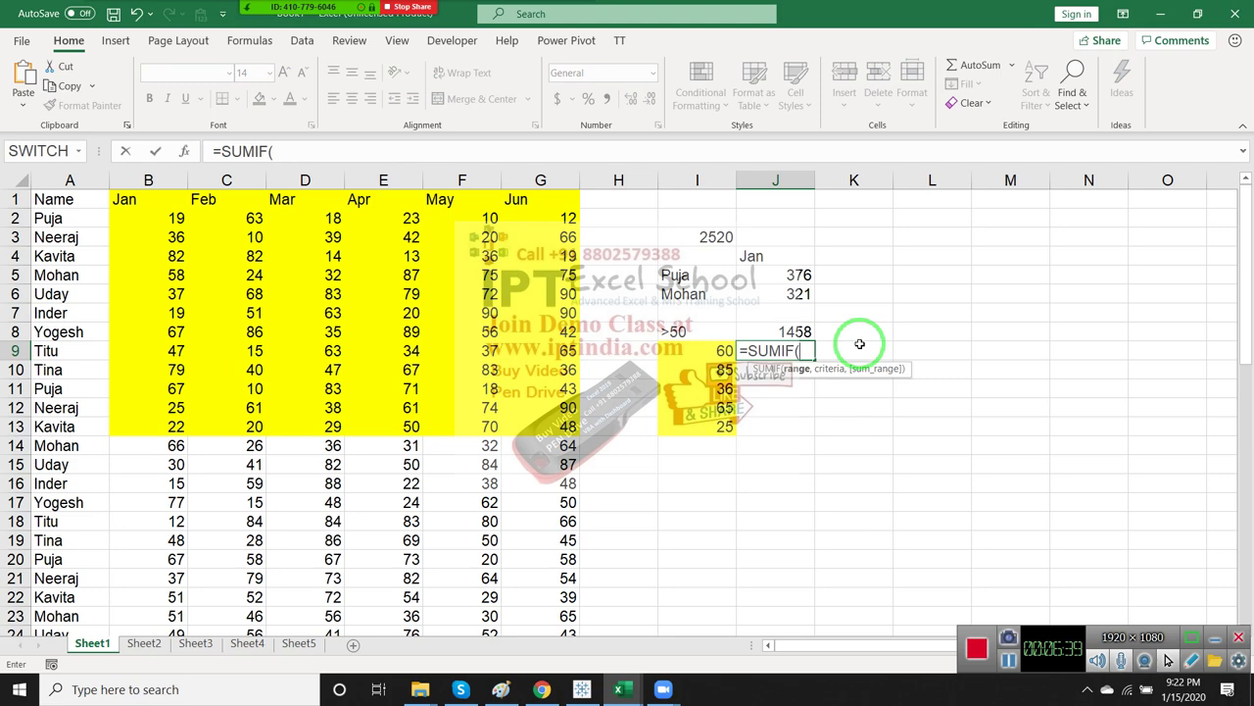
key(Left)
key(Left)
key(Left)
key(Left)
key(Left)
key(Left)
key(Left)
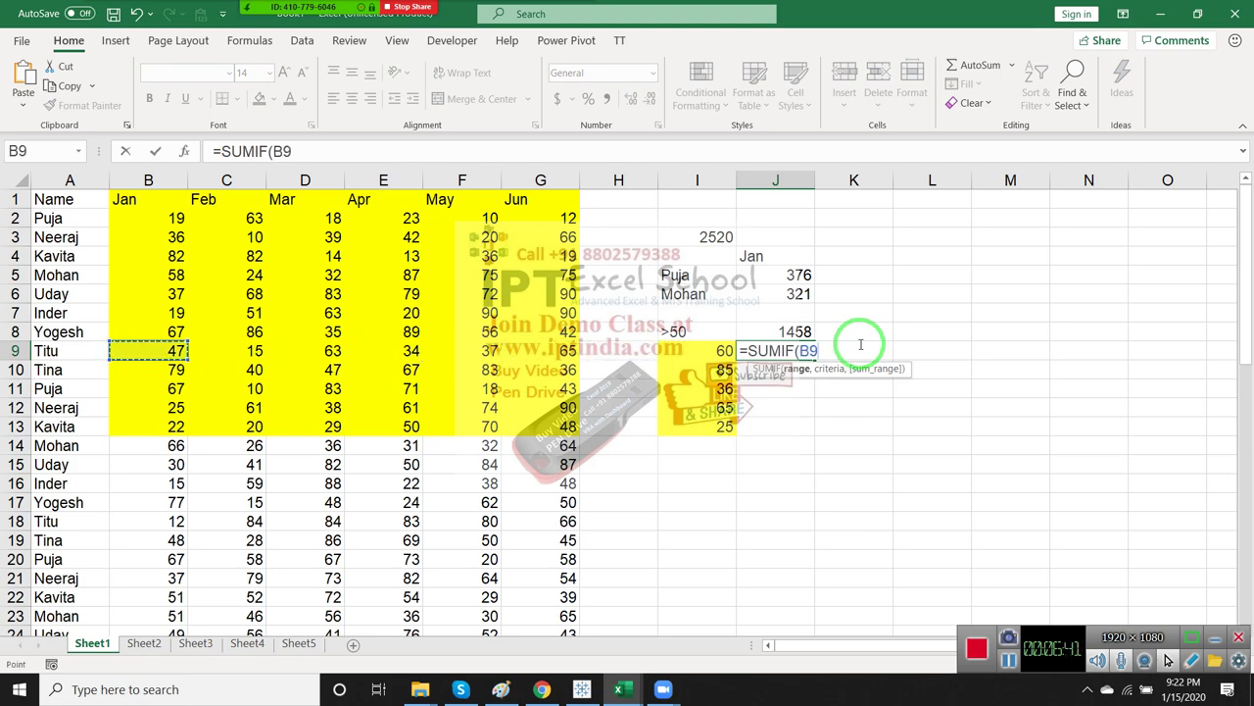
key(ctrl+space)
text(,")
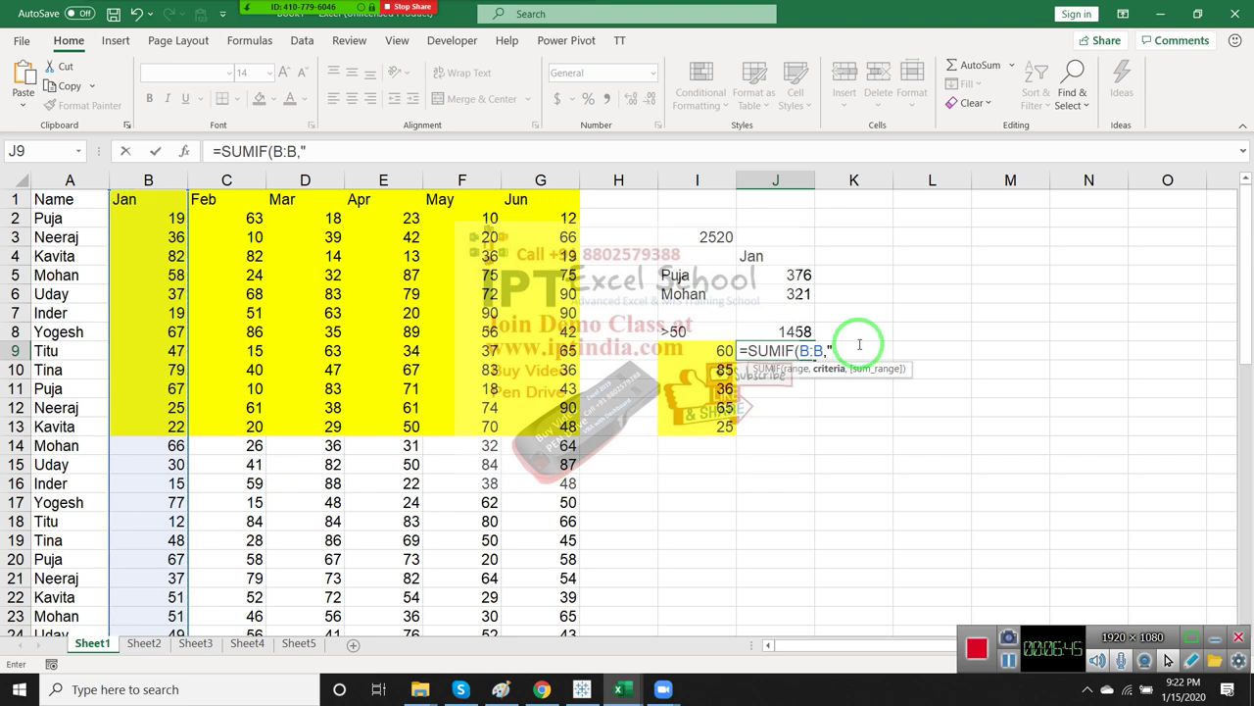
text(>=")
text(&)
click(718, 350)
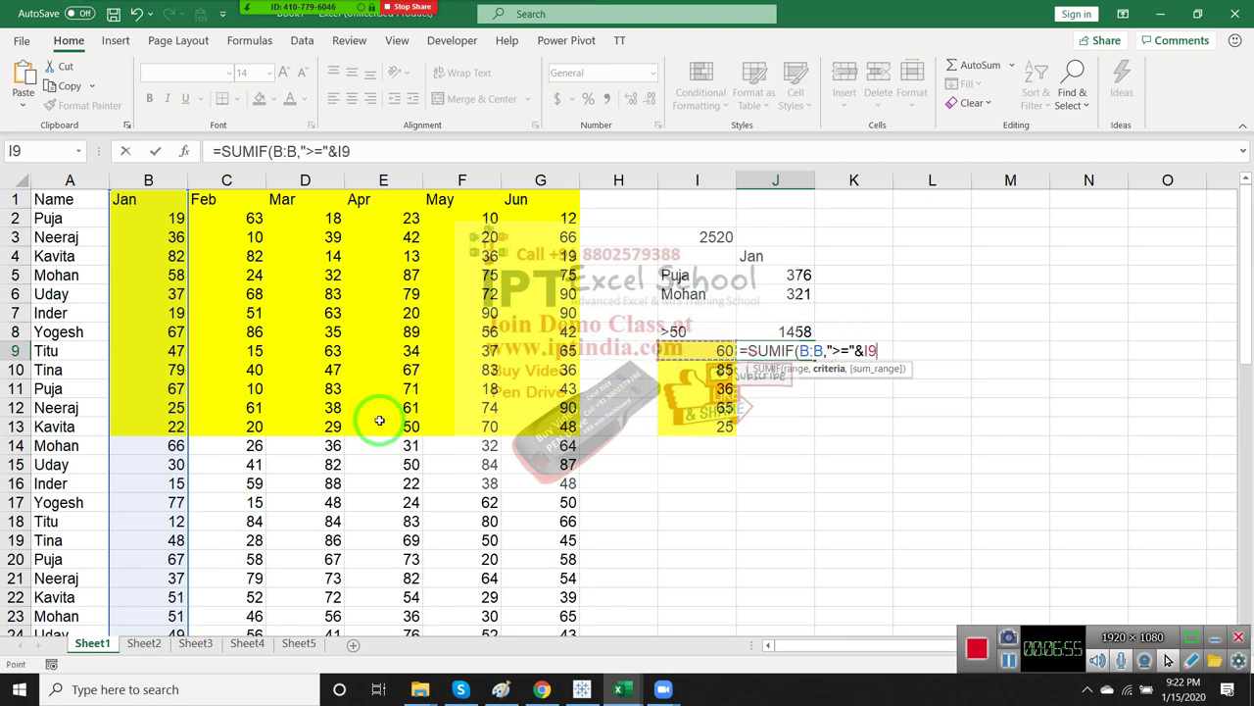
key(Return)
Fill the formula down J9:J13, giving 1193, 0, 2092, 1070 and 2327
key(Up)
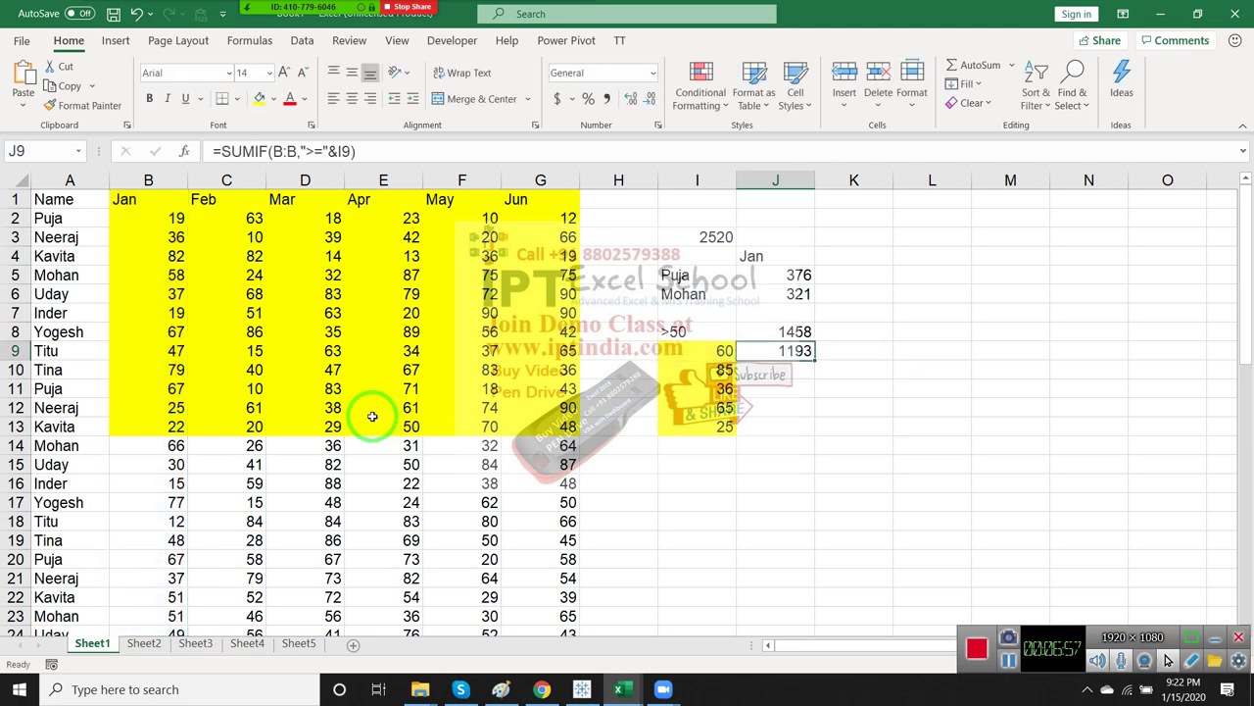
key(Left)
key(ctrl+Down)
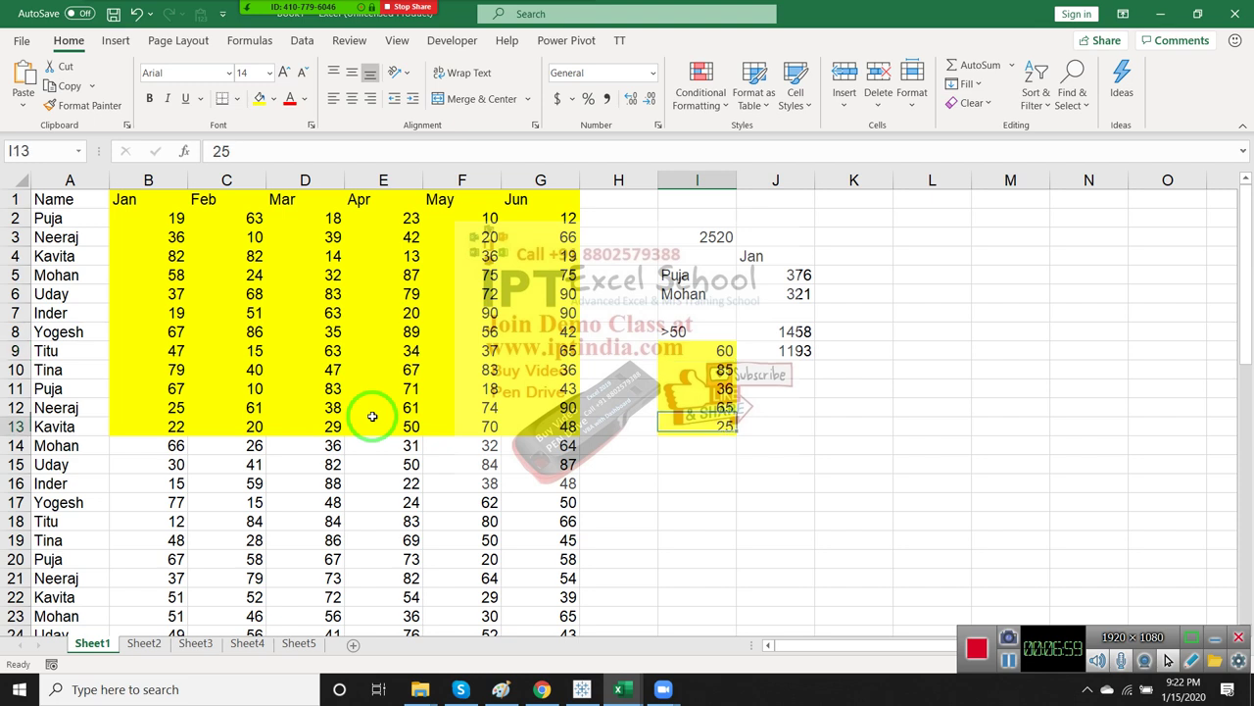
key(Right)
key(ctrl+shift+Up)
key(ctrl+d)
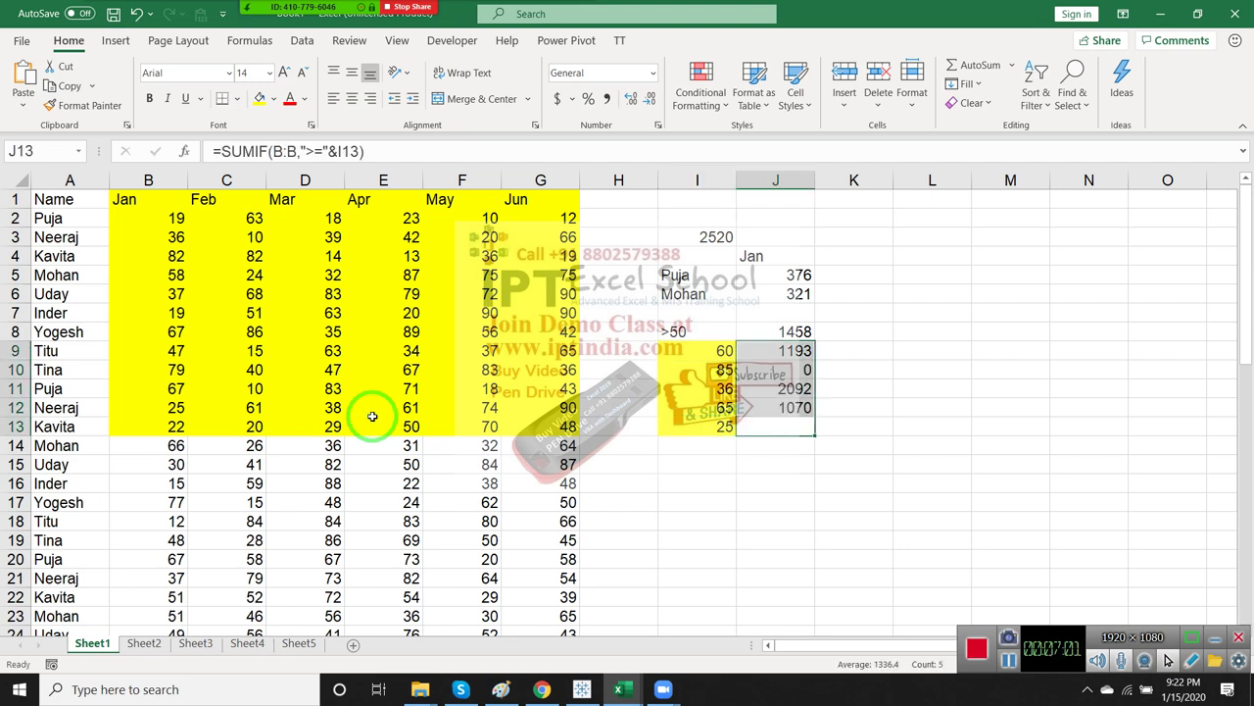
key(Down)
key(Up)
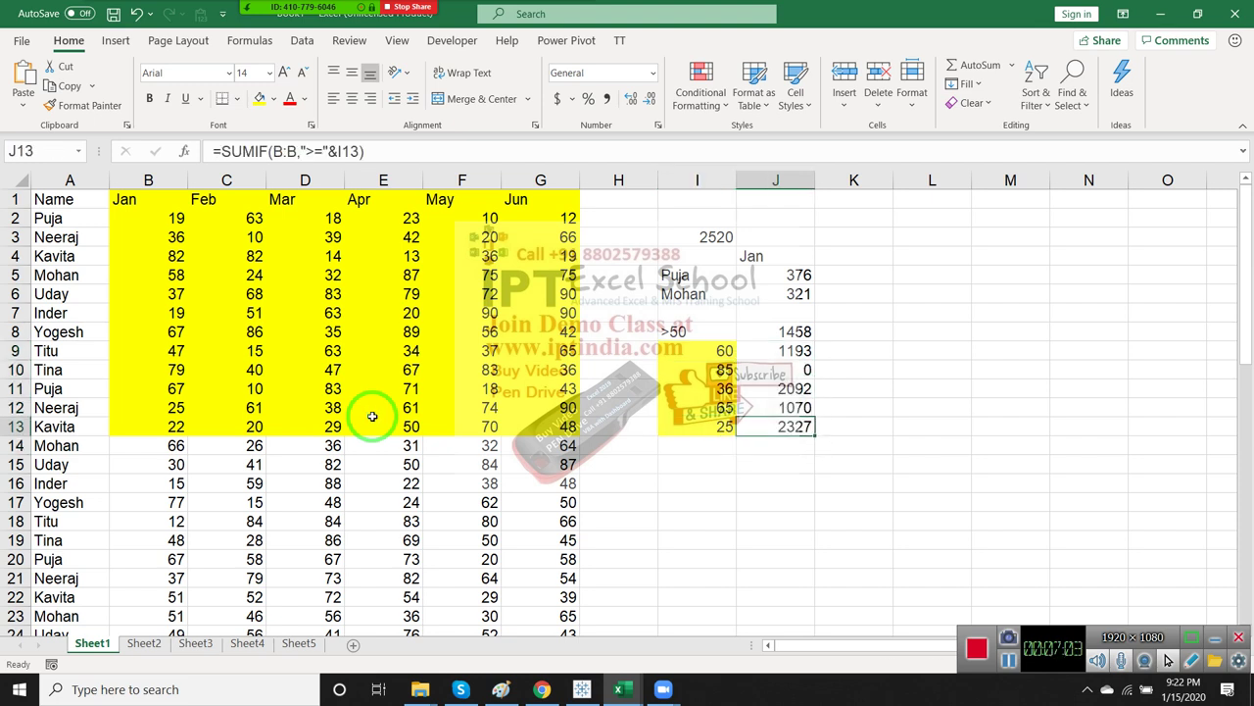
key(Up)
key(Up)
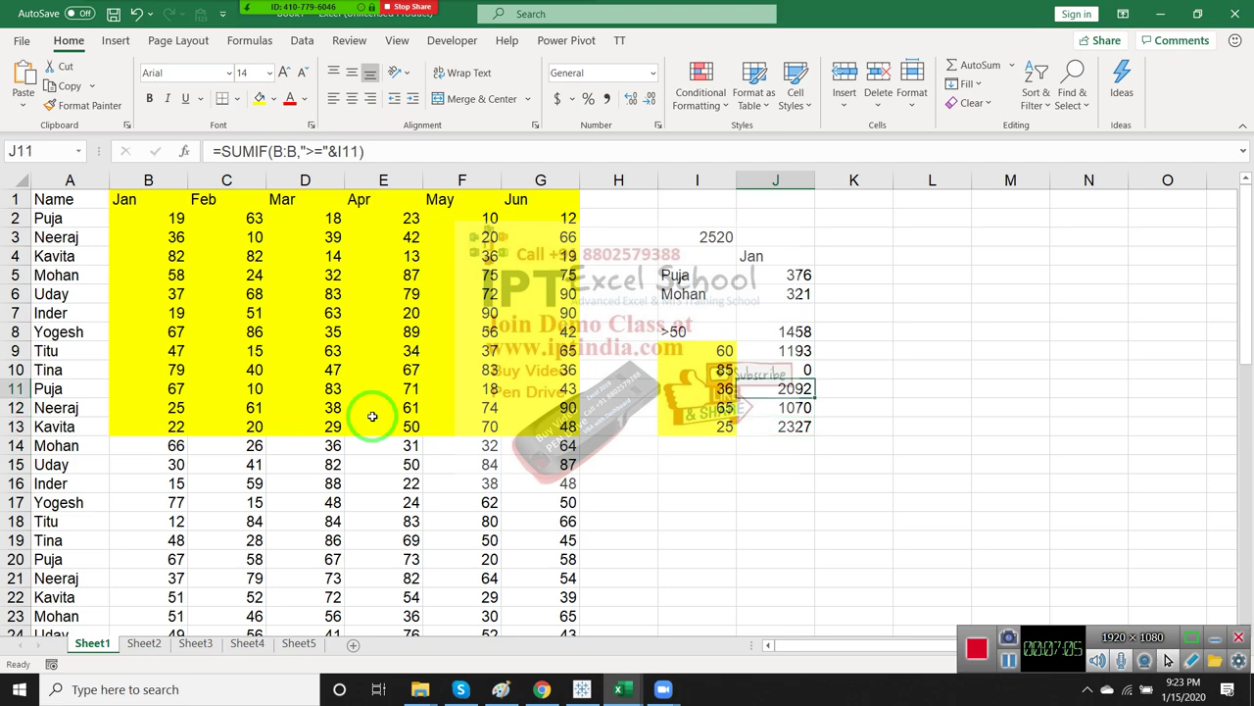
key(Up)
Enter > in I15 and < in I16, correcting a mistyped comma entry
key(Down)
key(Down)
key(Down)
key(Down)
key(Left)
key(Down)
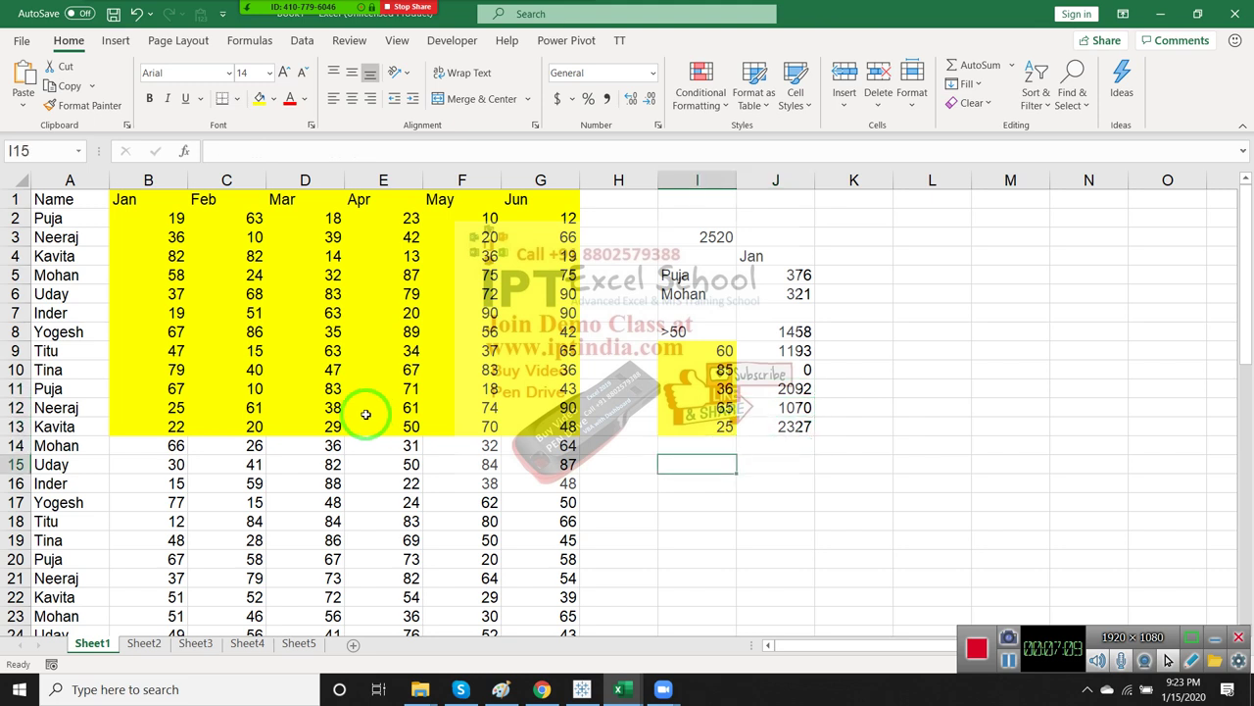
text(>)
key(Return)
text(,)
key(Return)
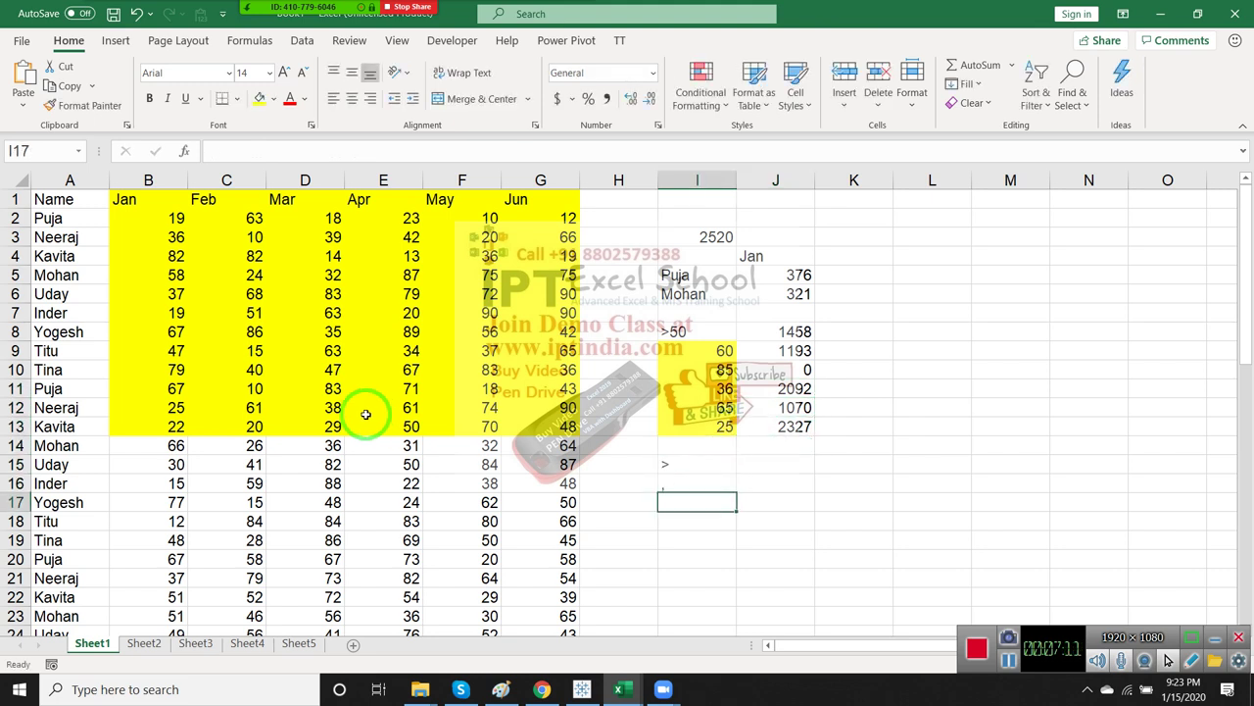
key(Up)
text(<)
key(Return)
Enter >=, <= and <> in I17:I19, then show the Zoom participants list
text(>=)
key(Return)
text(<)
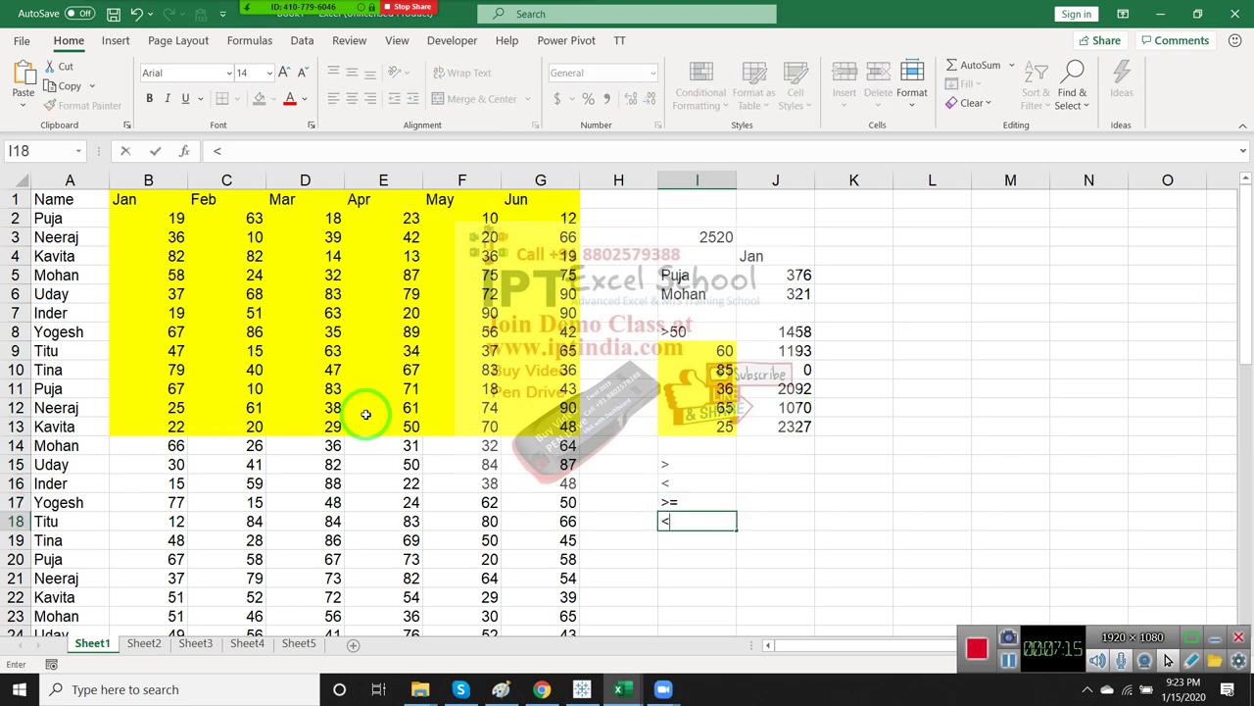
text(=)
key(Return)
text(<>)
key(Return)
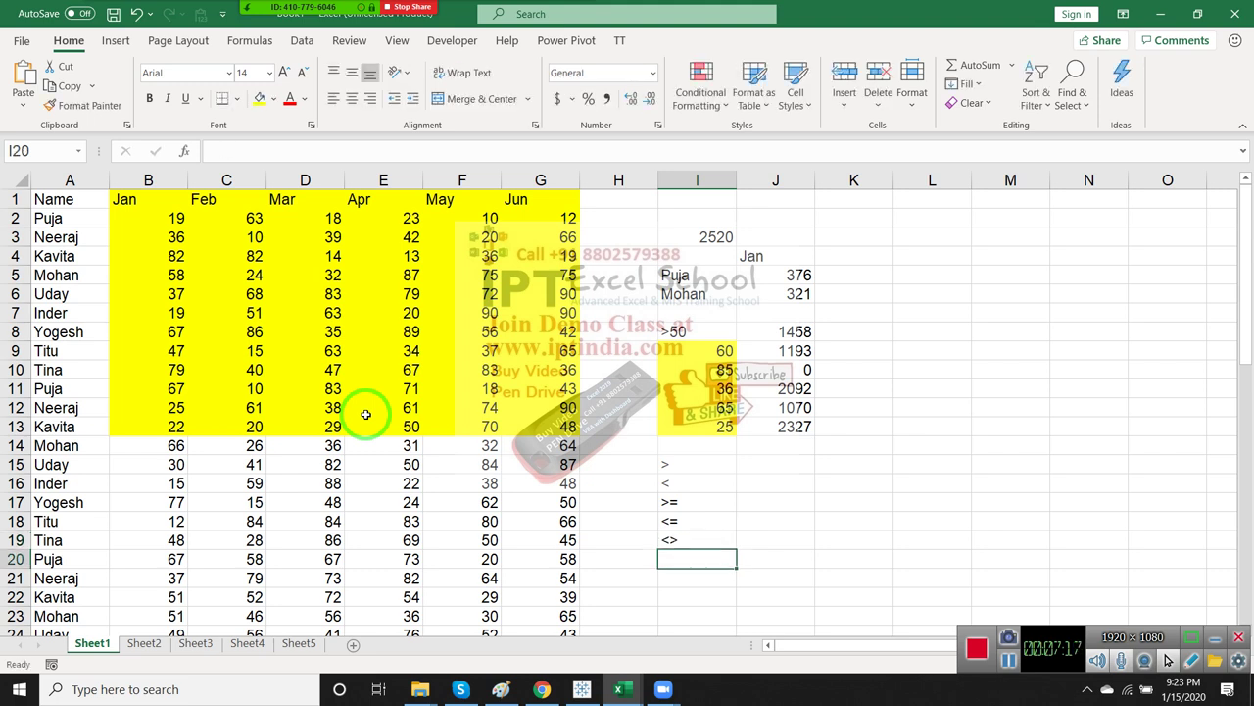
click(274, 12)
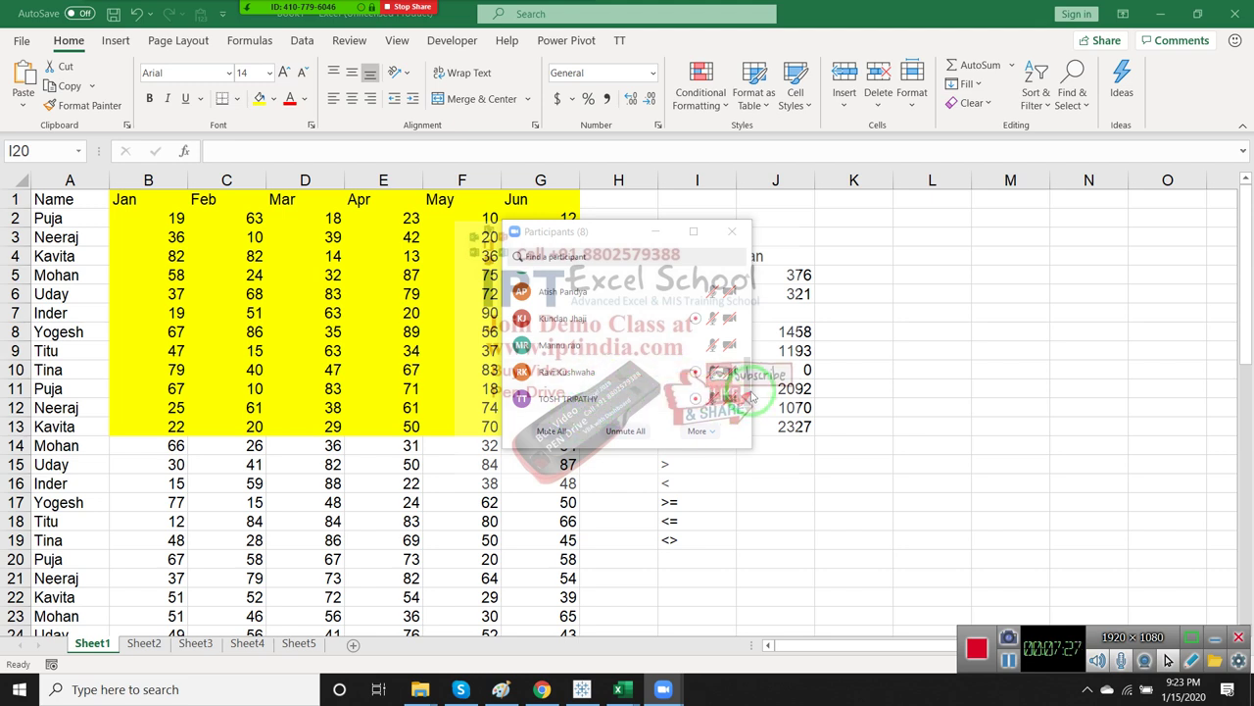
Scroll through the Zoom participants, close that window, and select cell I20
click(749, 392)
drag(749, 392, 747, 345)
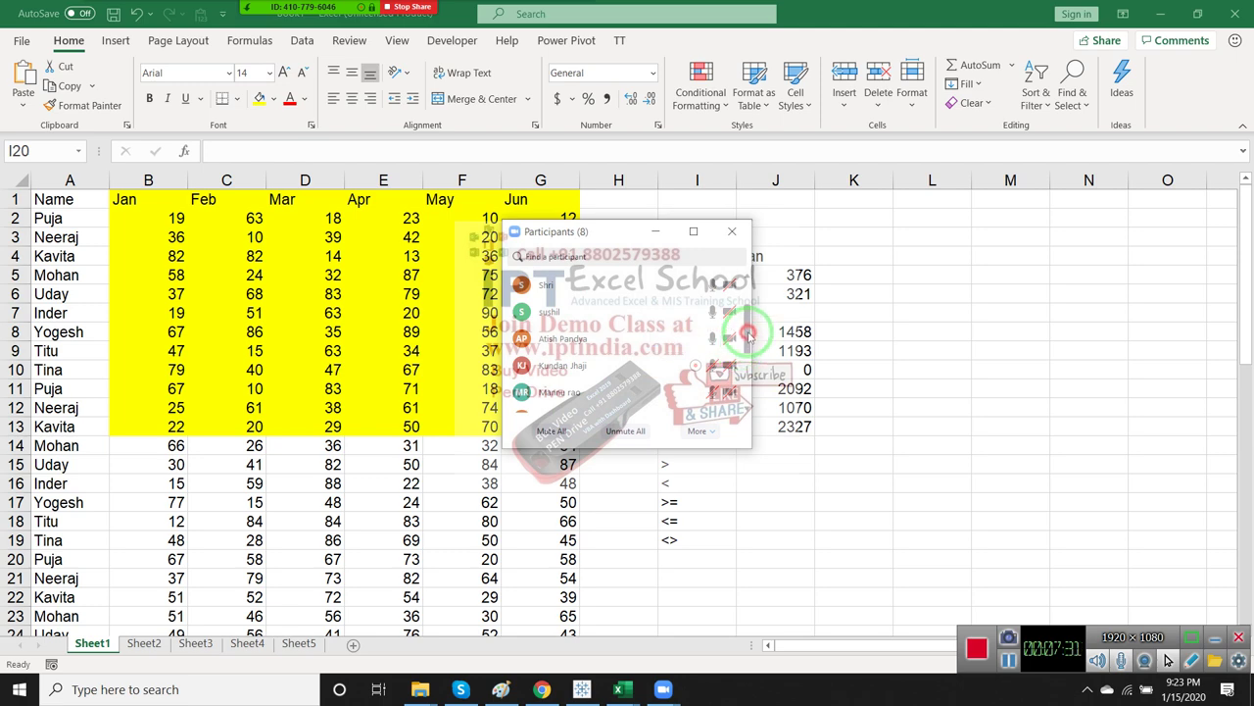
drag(746, 345, 749, 328)
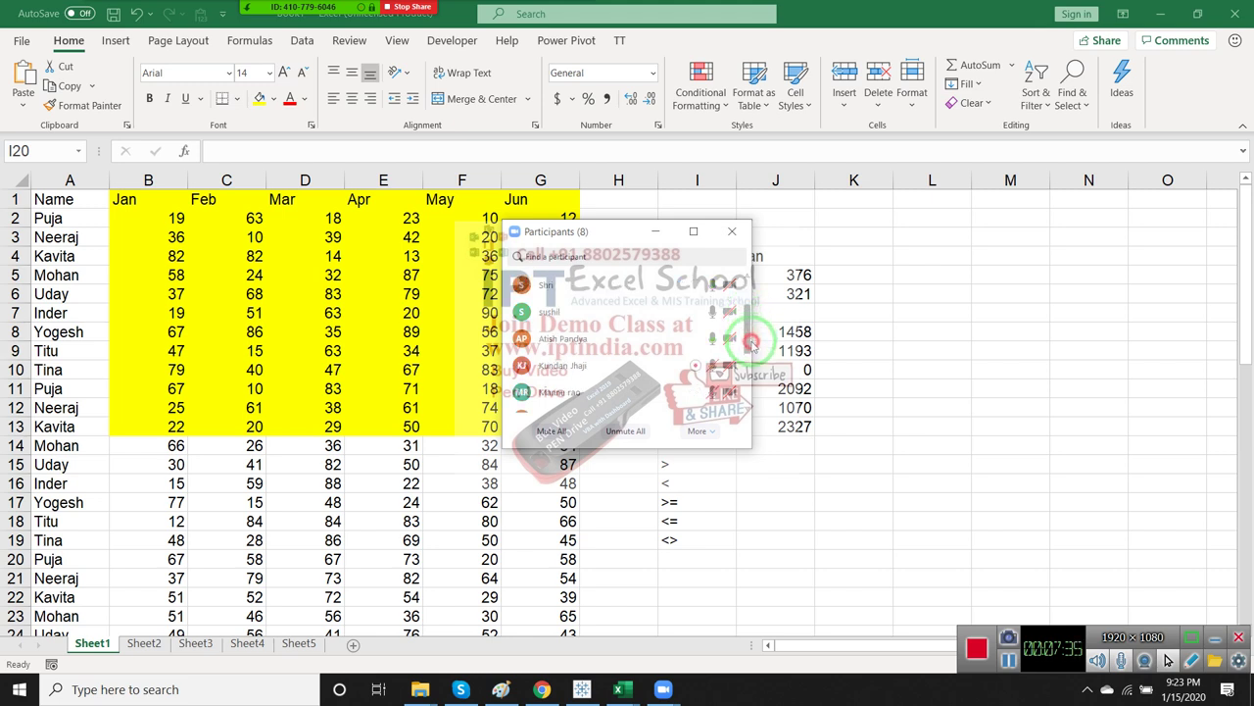
drag(748, 324, 753, 346)
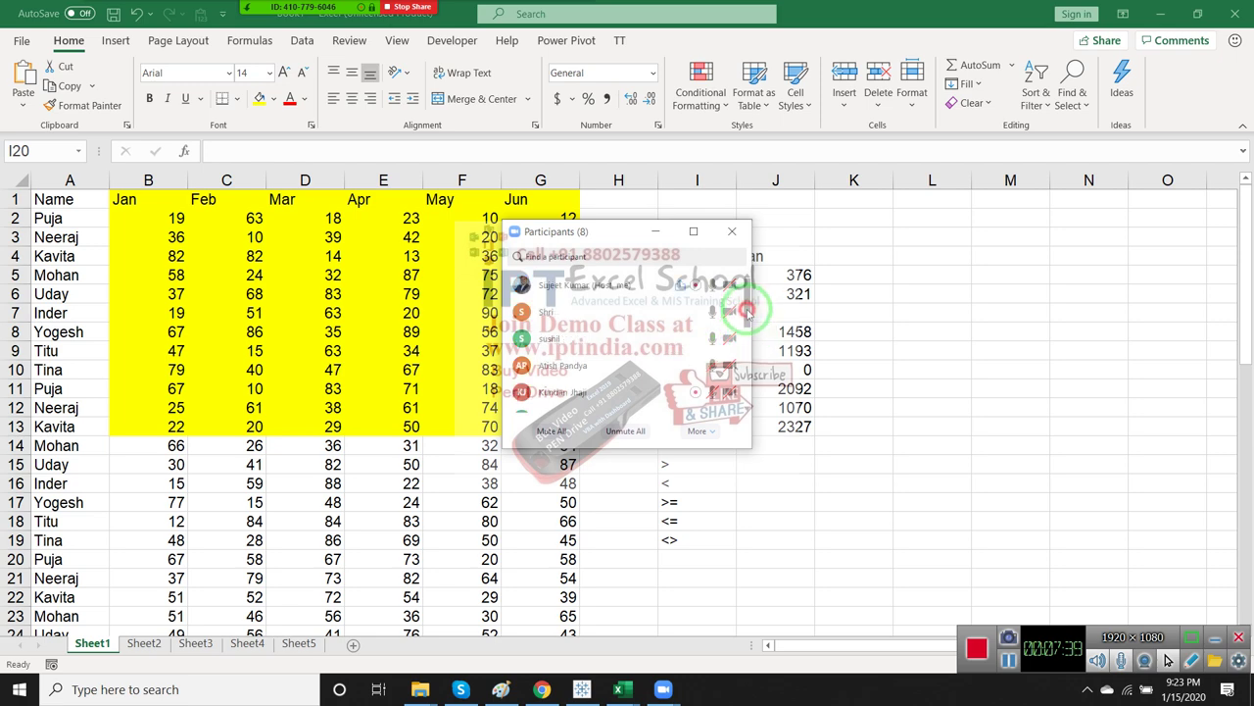
click(751, 335)
drag(751, 336, 751, 316)
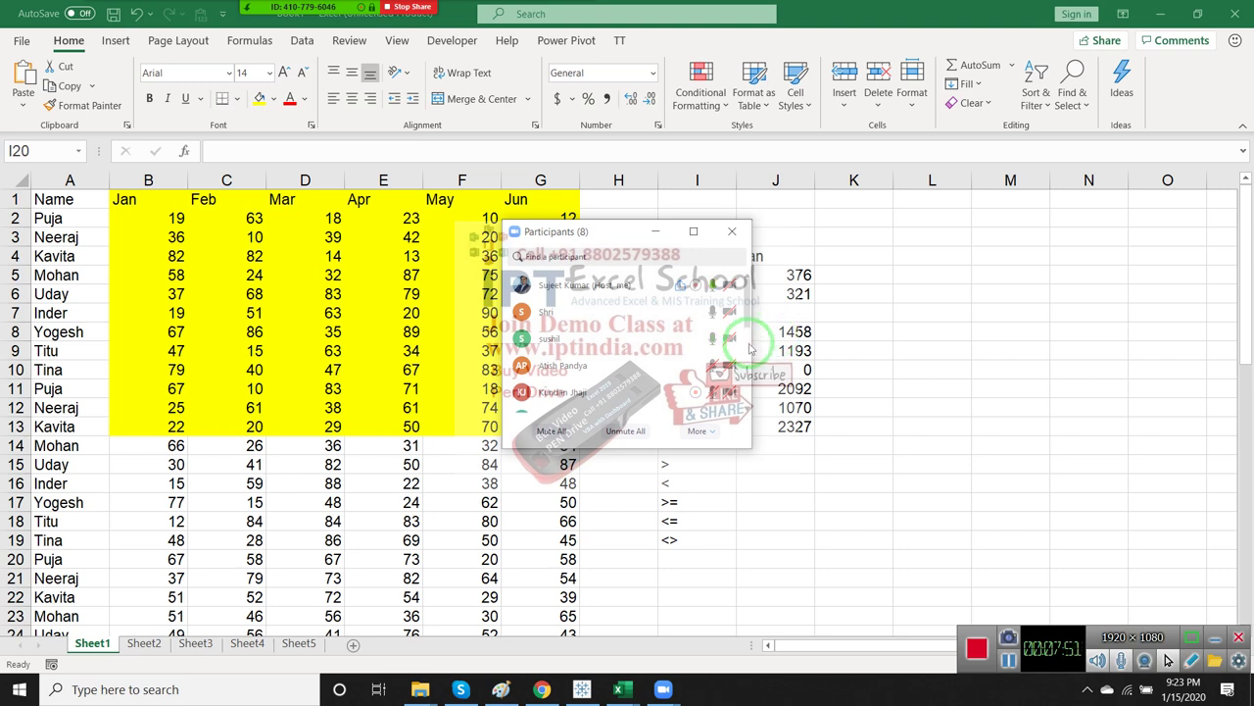
click(732, 231)
click(704, 554)
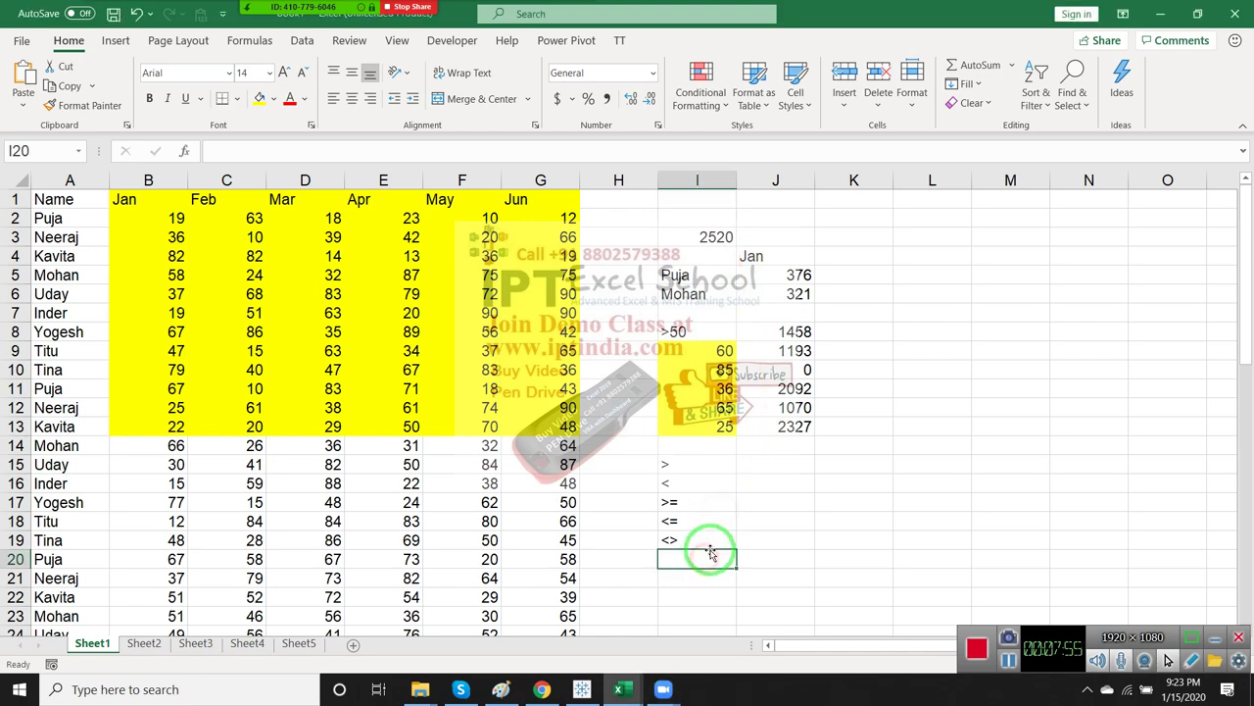
scroll(714, 549, down, 2)
scroll(712, 553, up, 2)
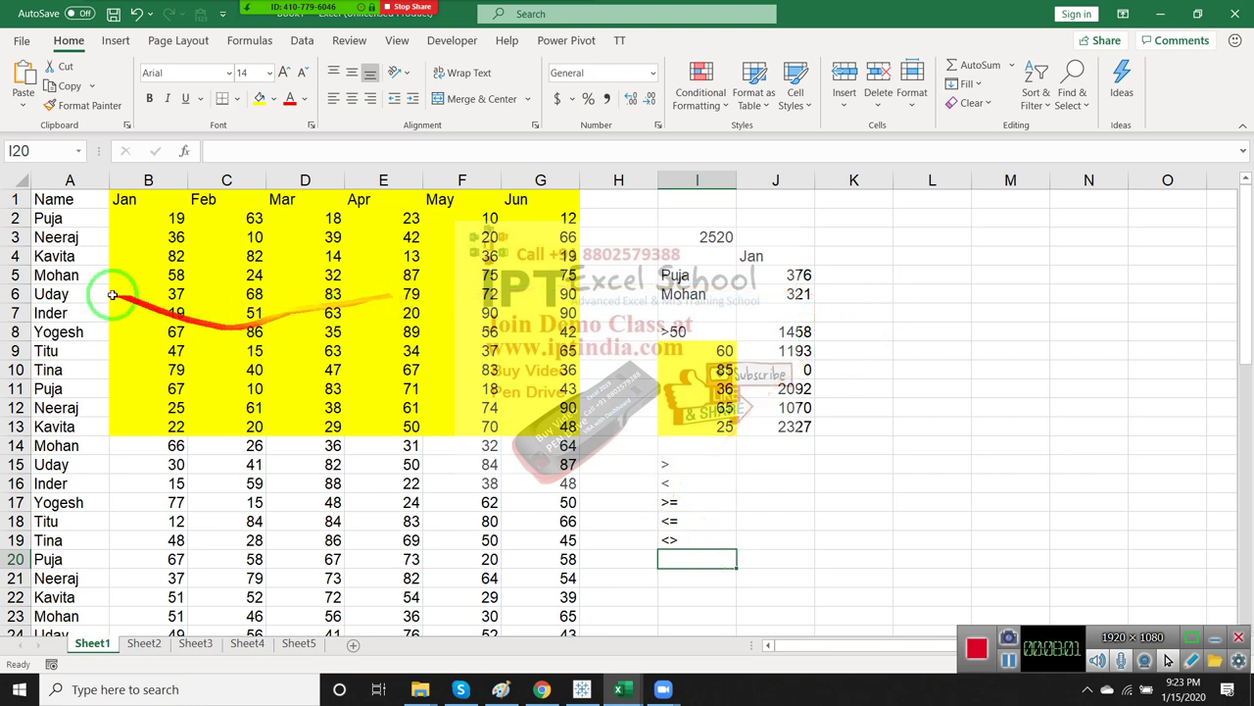
click(76, 482)
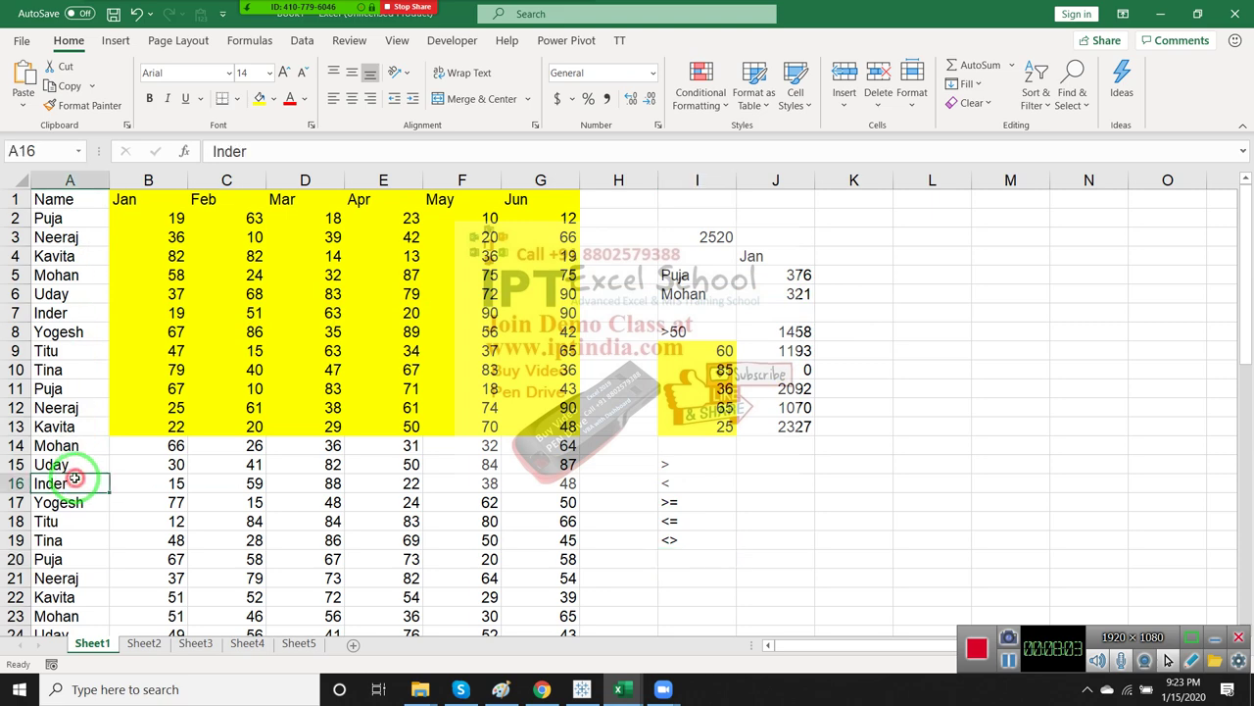
text(Puja)
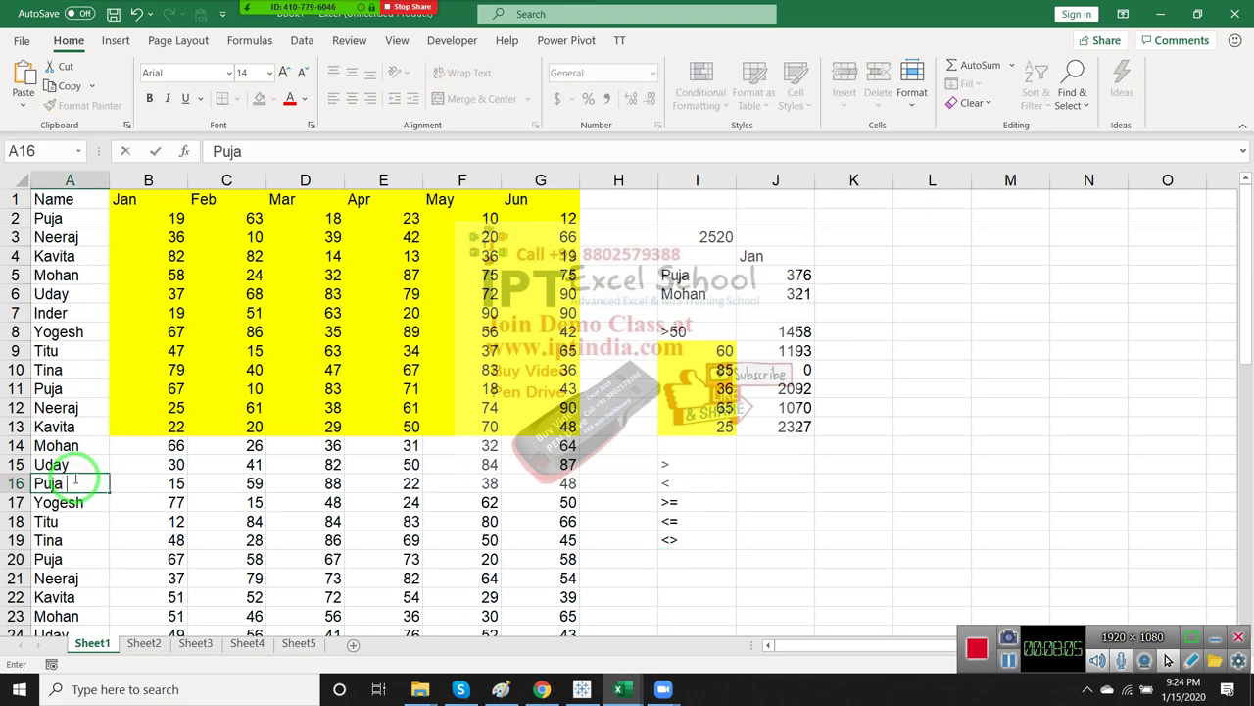
text( Singh)
key(Return)
key(Return)
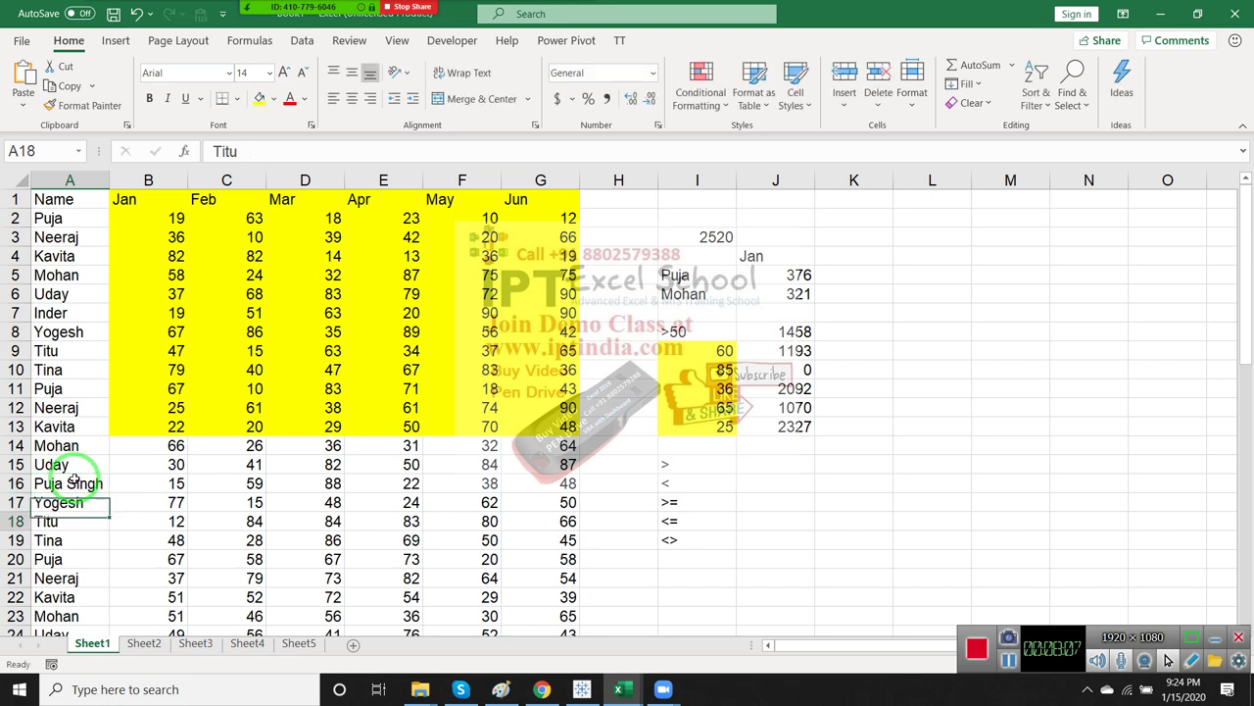
key(Down)
key(Down)
key(Down)
key(Down)
text(P)
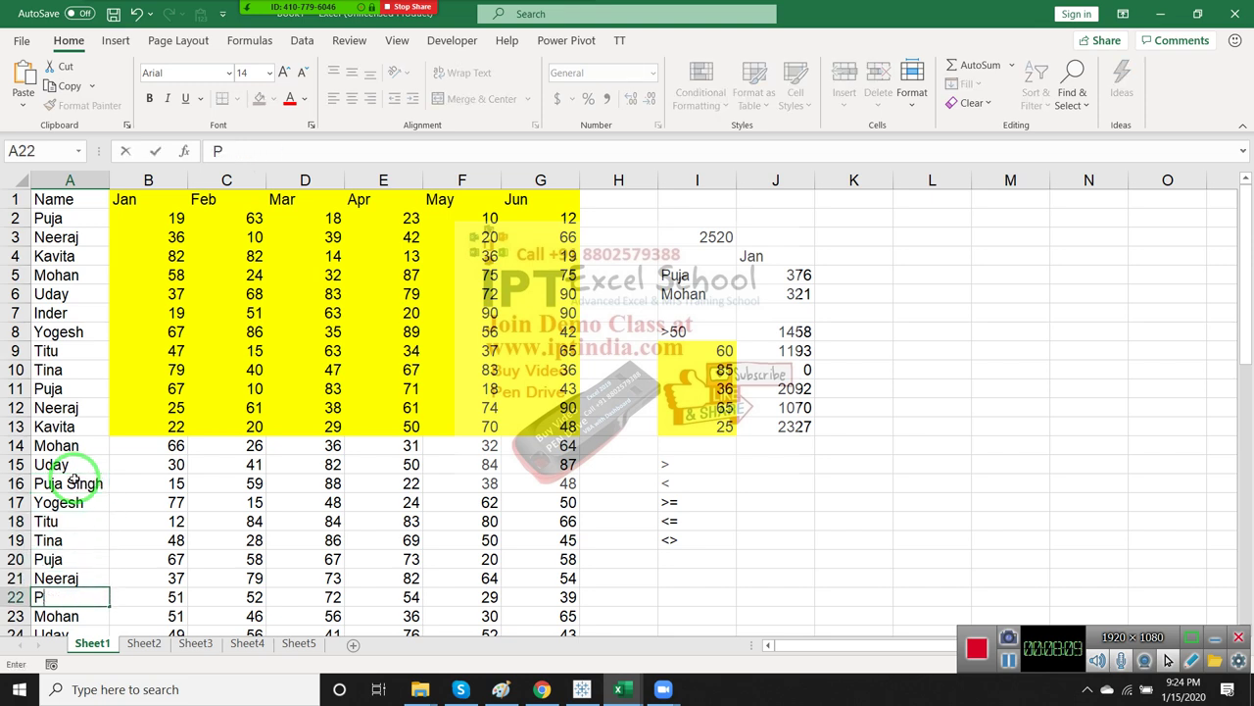
text(uja Singh)
key(Return)
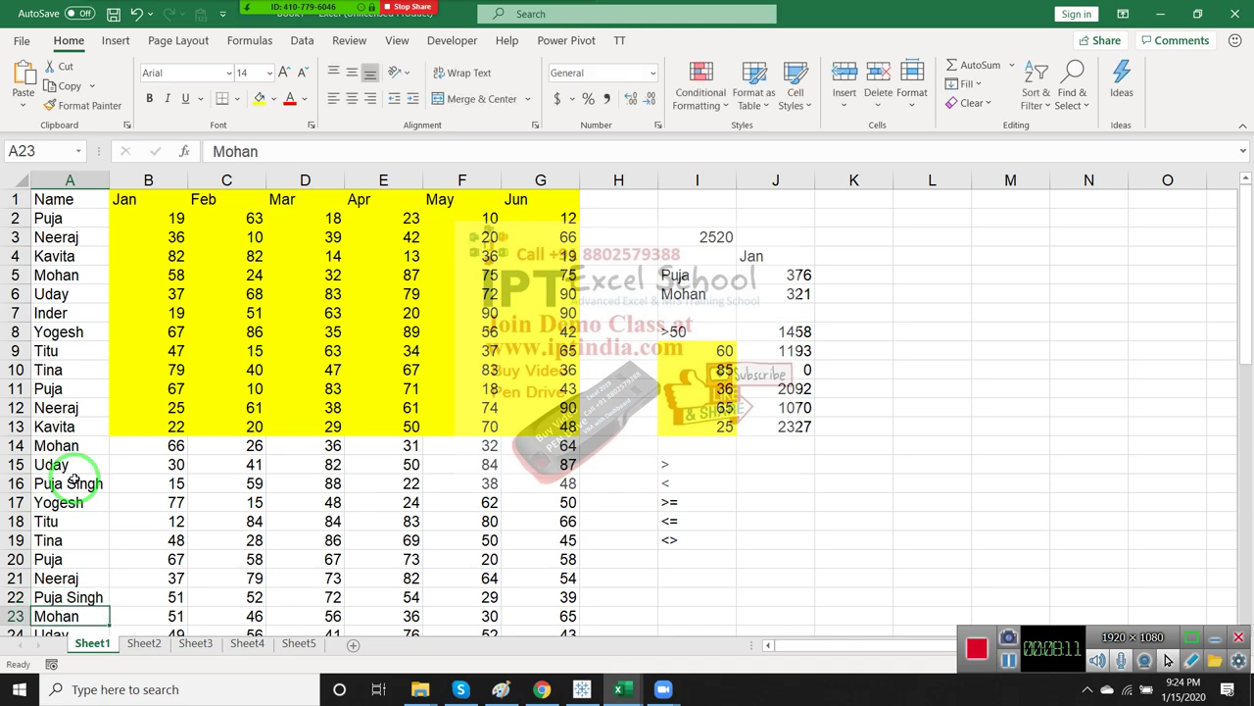
click(899, 269)
click(805, 275)
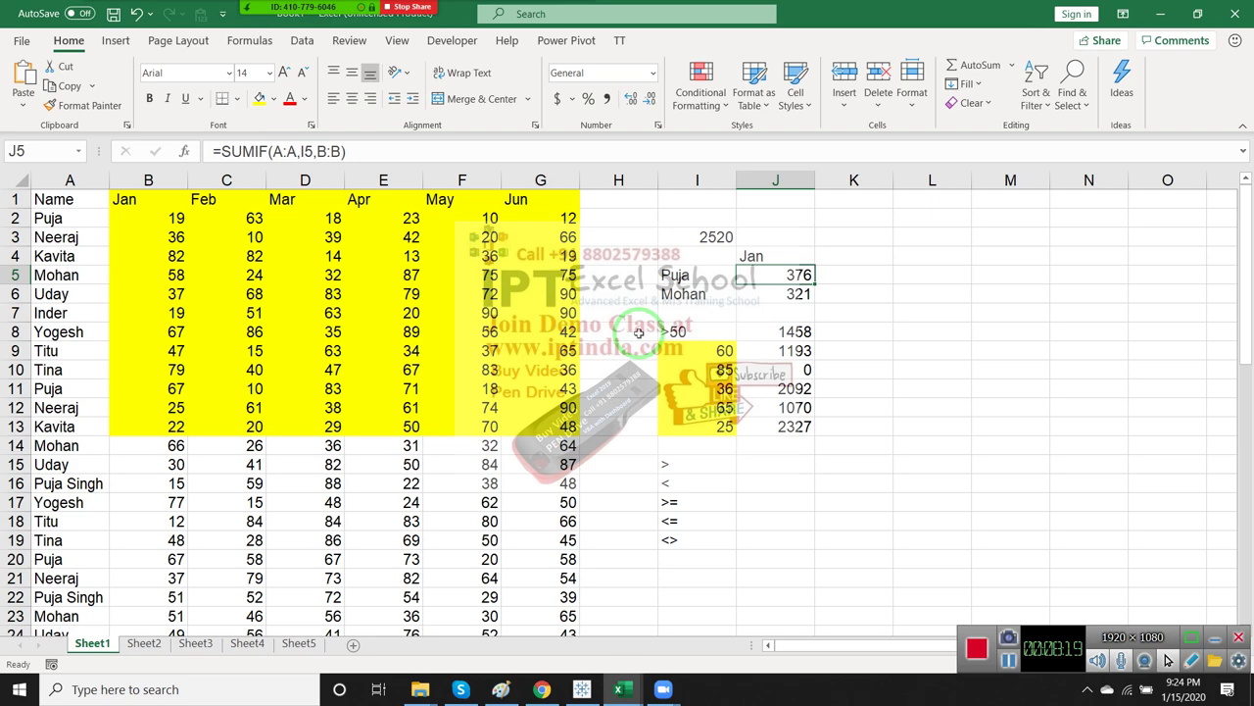
click(93, 387)
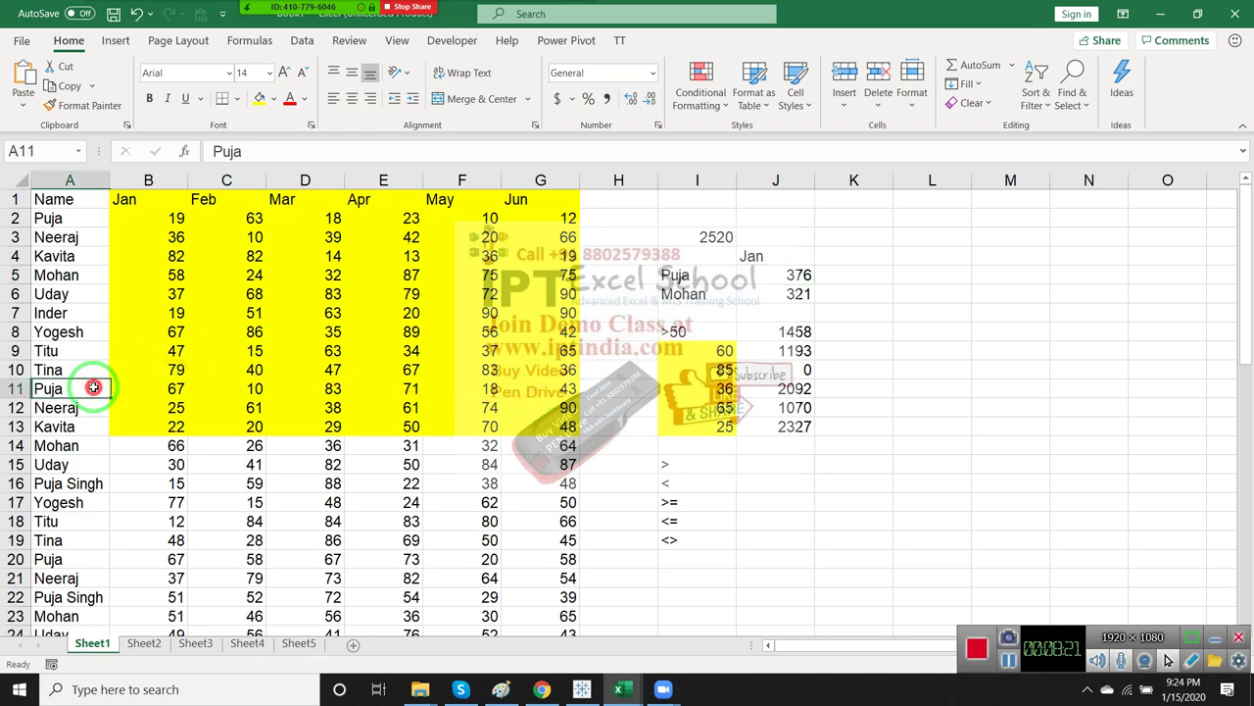
double_click(93, 387)
text(singh)
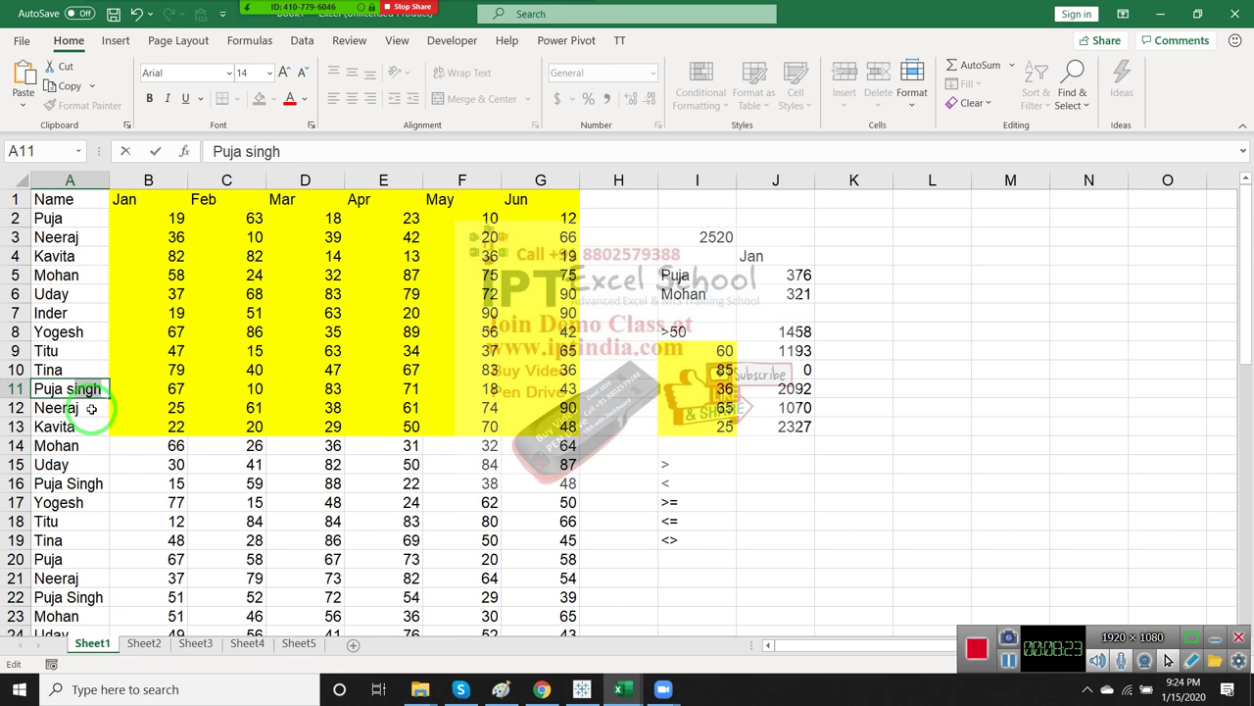
key(Return)
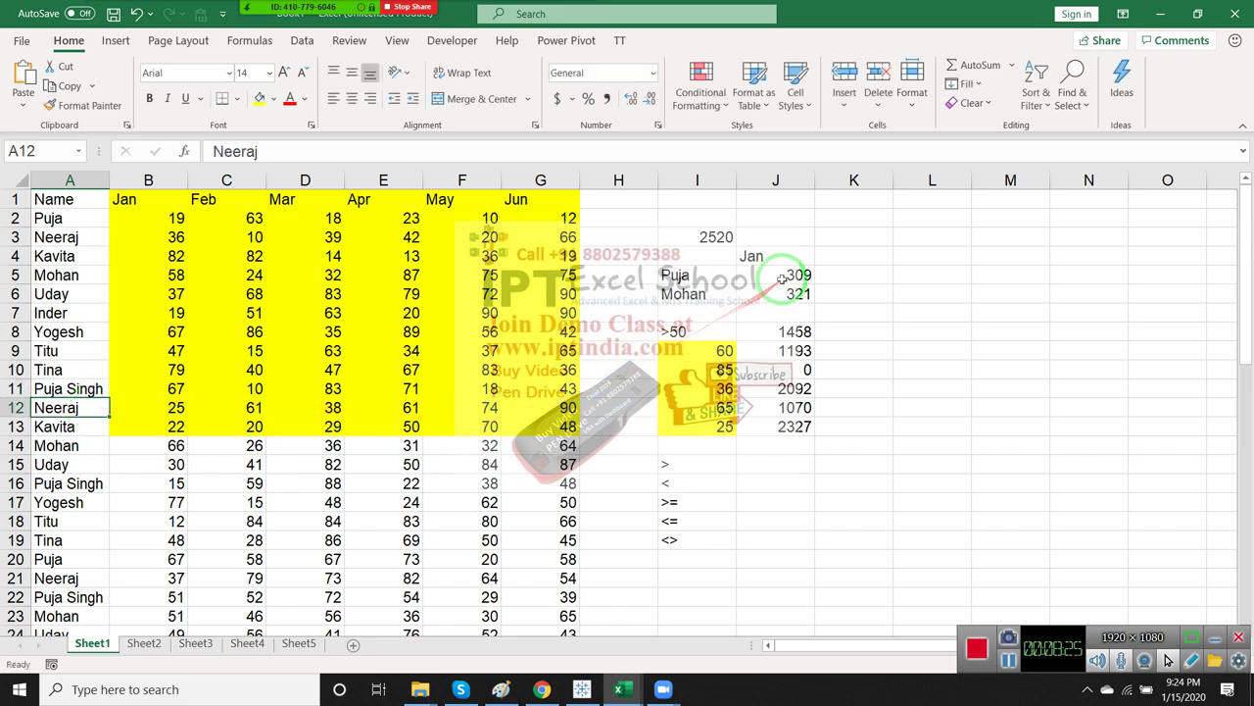
click(781, 278)
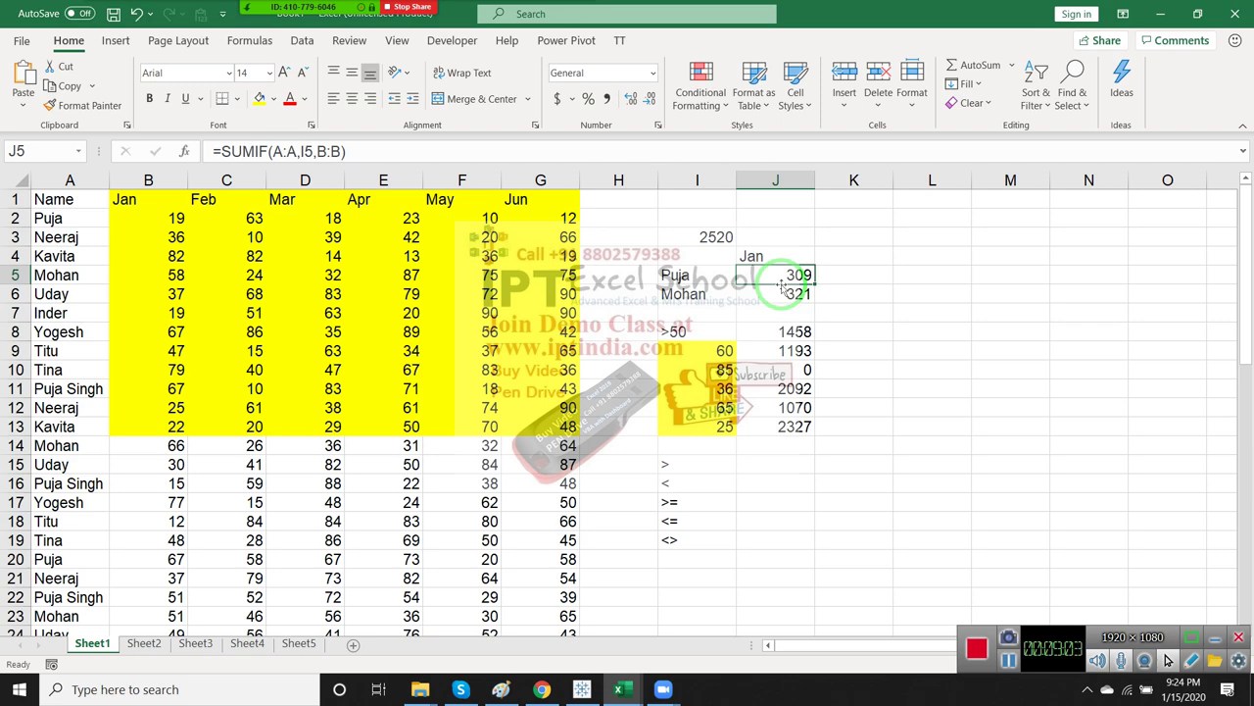
Enter the wildcard criterion *Puja* in K5
click(853, 270)
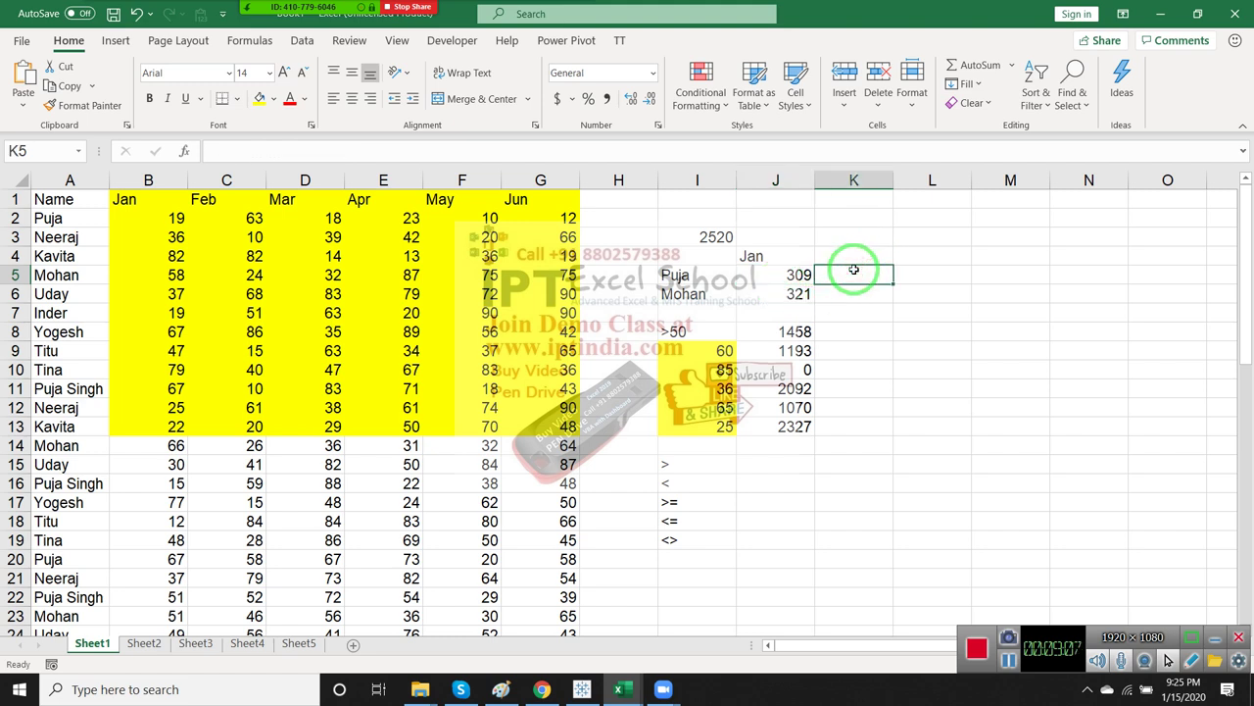
text(*Puja*")
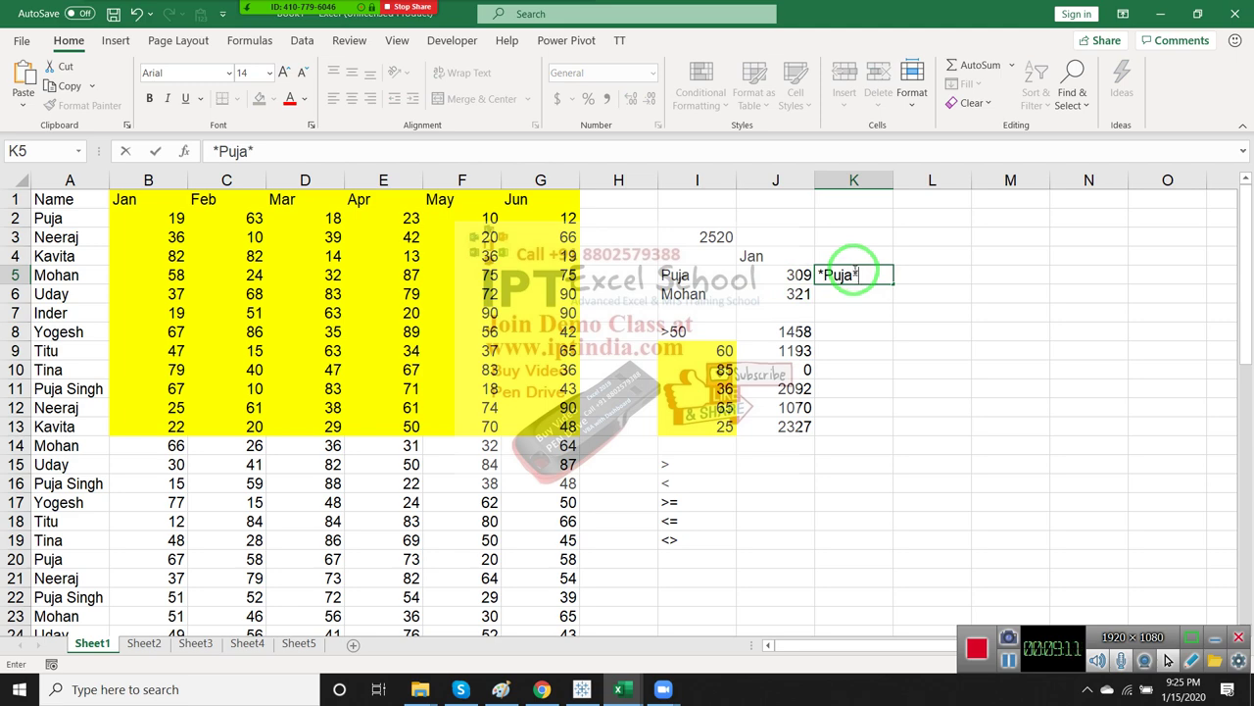
key(Tab)
Start a SUMIF in L5 using all of column A as the range
text(=)
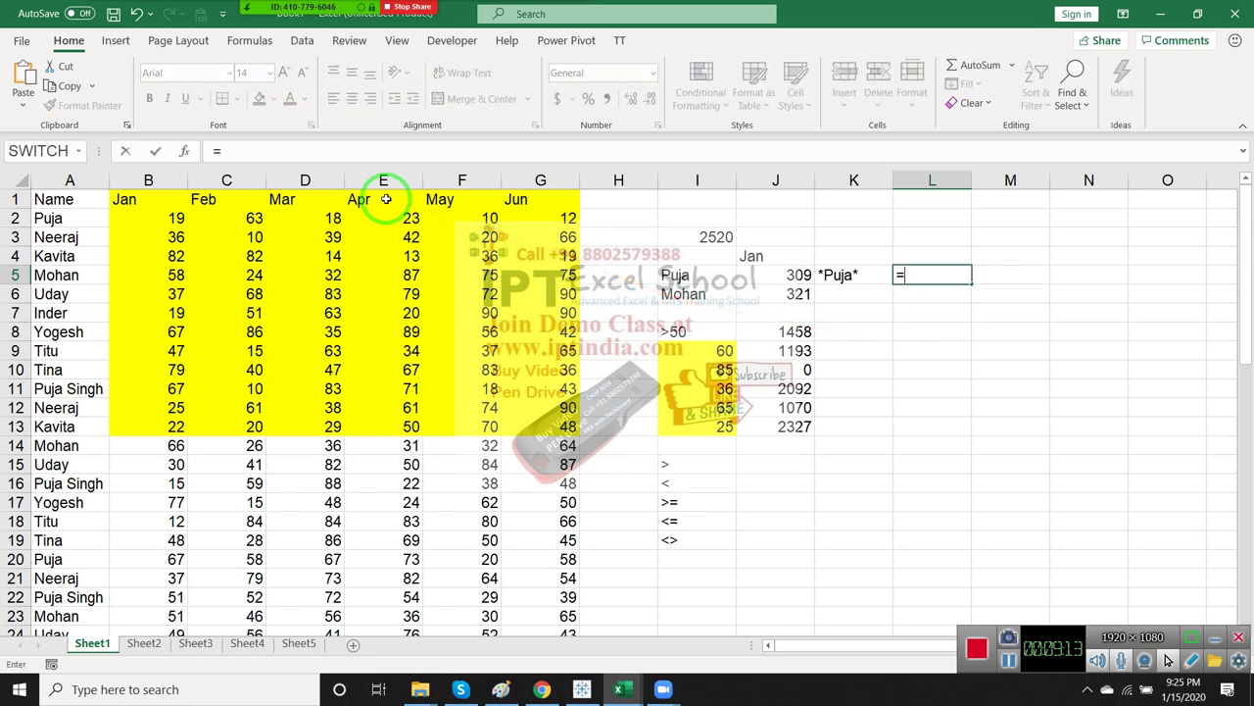
text(sum)
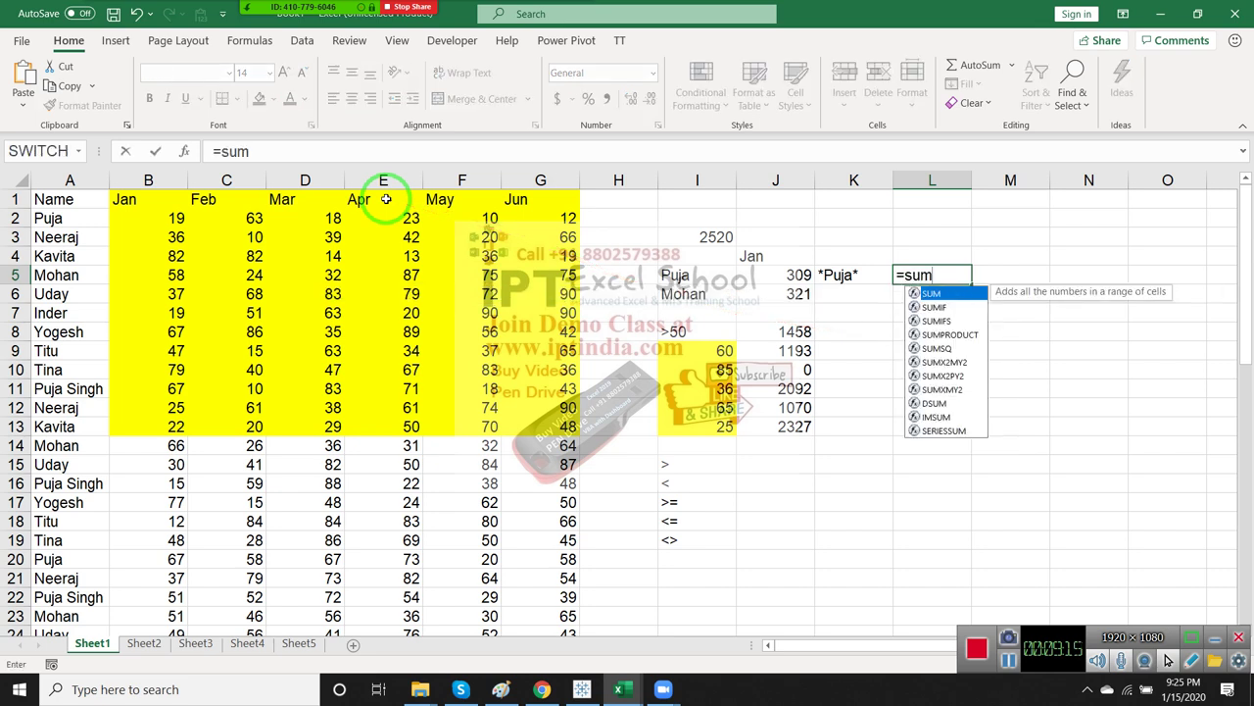
key(Down)
key(Tab)
key(Left)
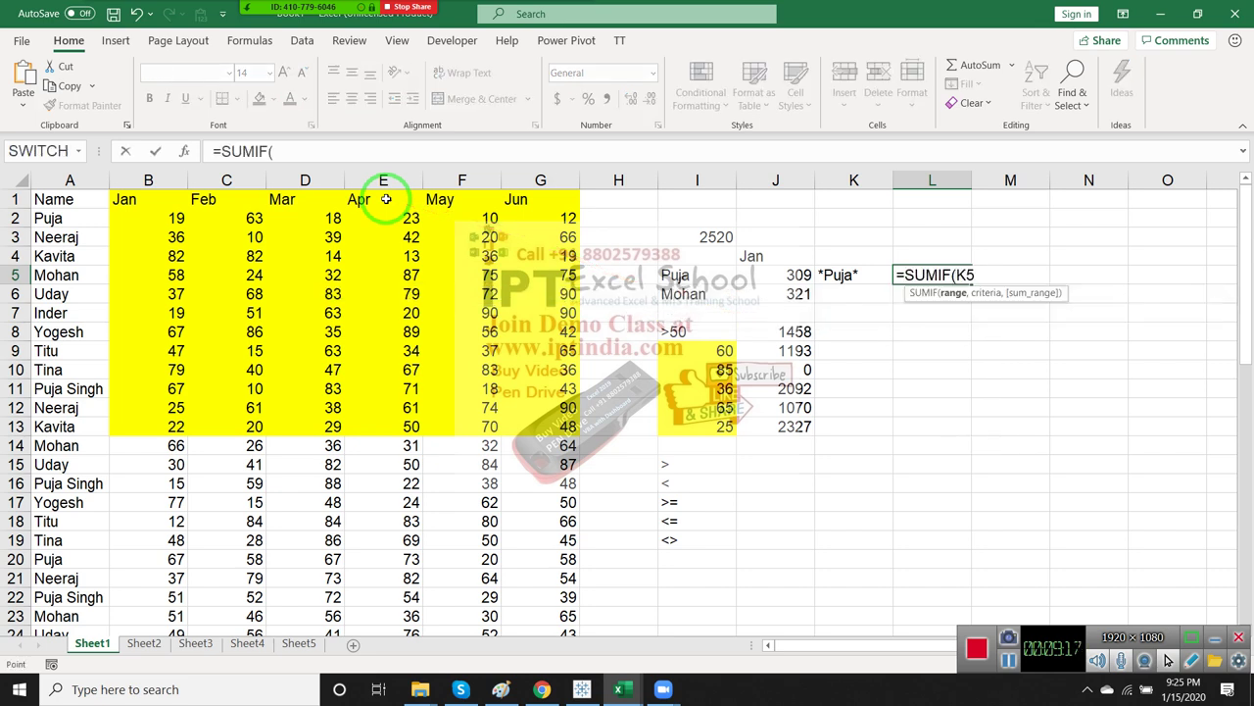
key(Left)
key(ctrl+Left)
key(ctrl+Left)
key(ctrl+space)
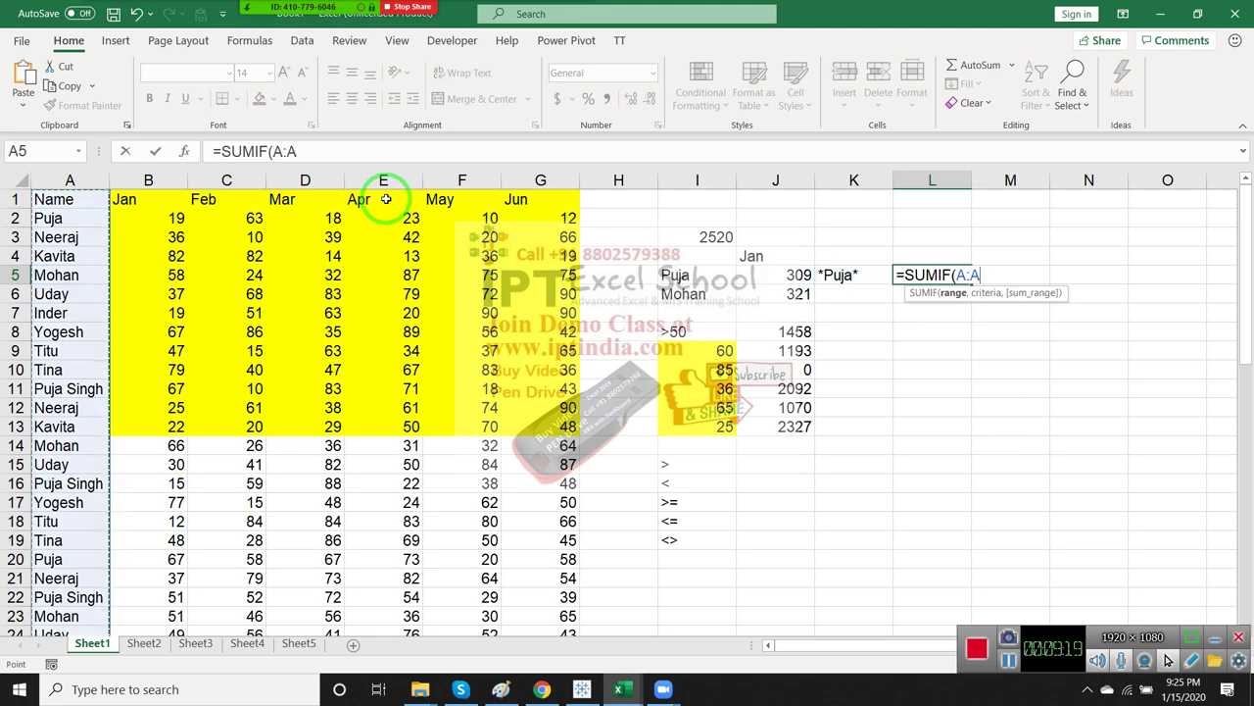
Finish =SUMIF(A:A,K5,B:B) with K5 as criterion and column B summed, giving 442
text(,)
key(Left)
text(,)
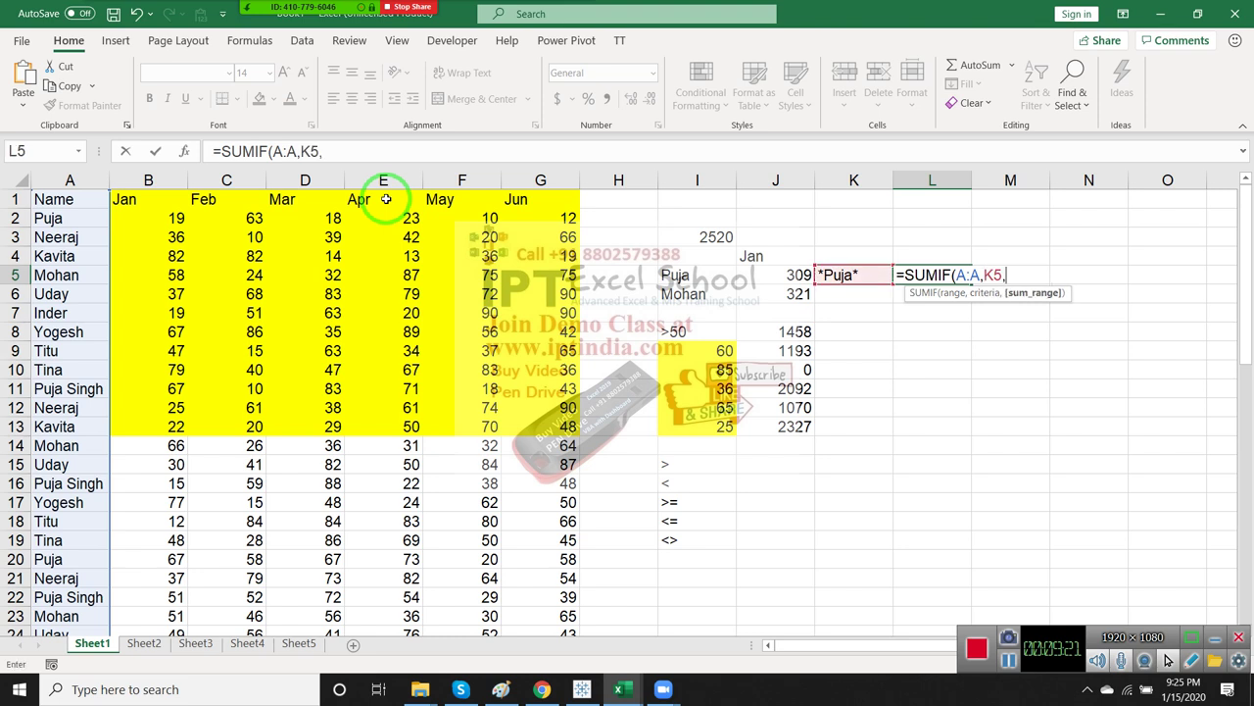
key(Left)
key(Home)
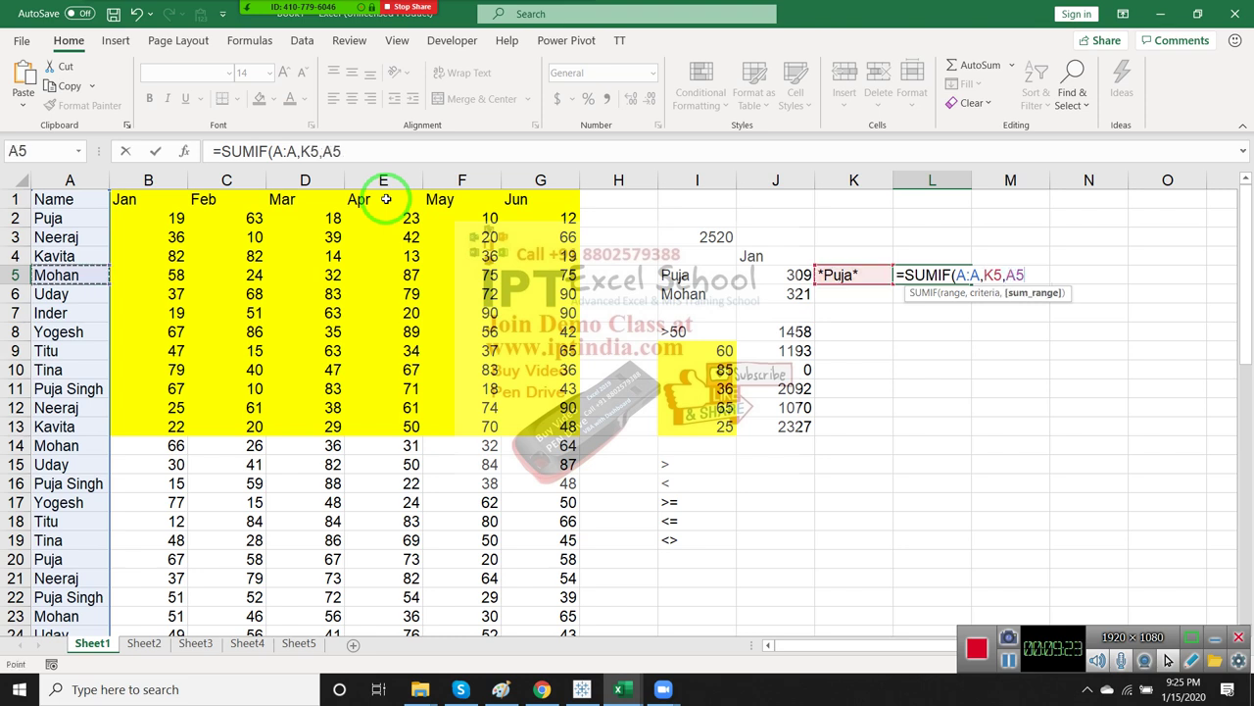
click(166, 183)
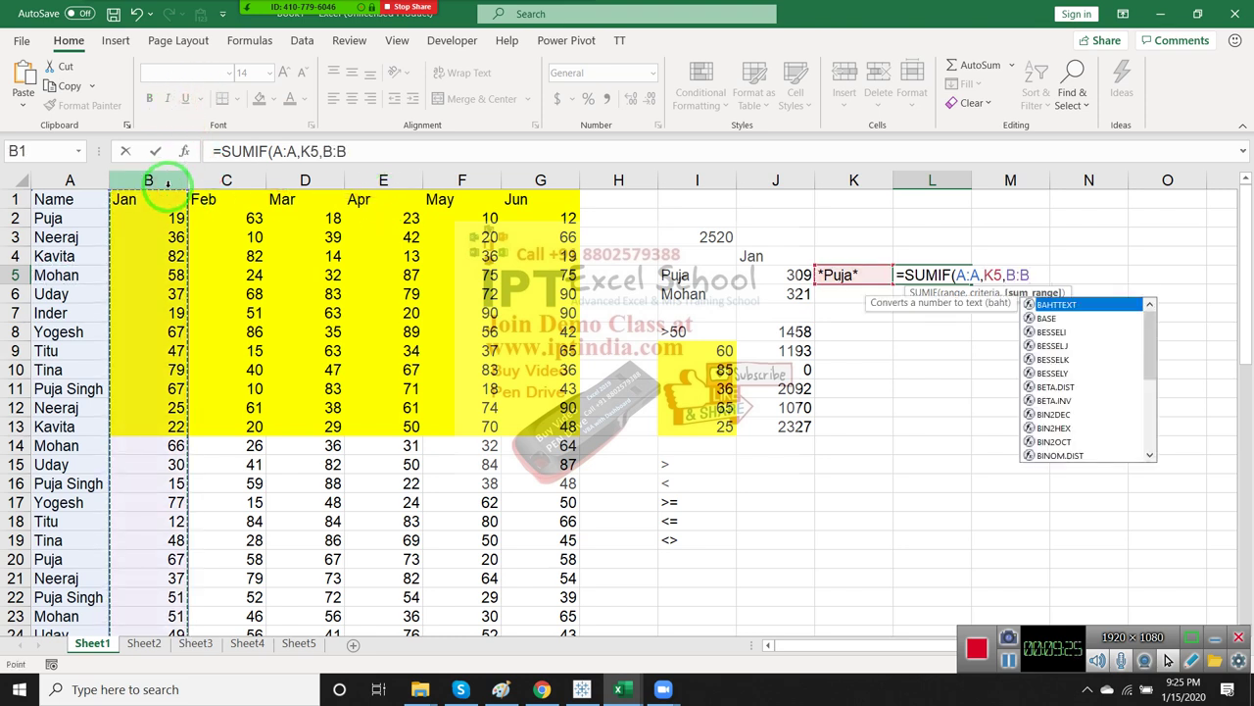
key(Return)
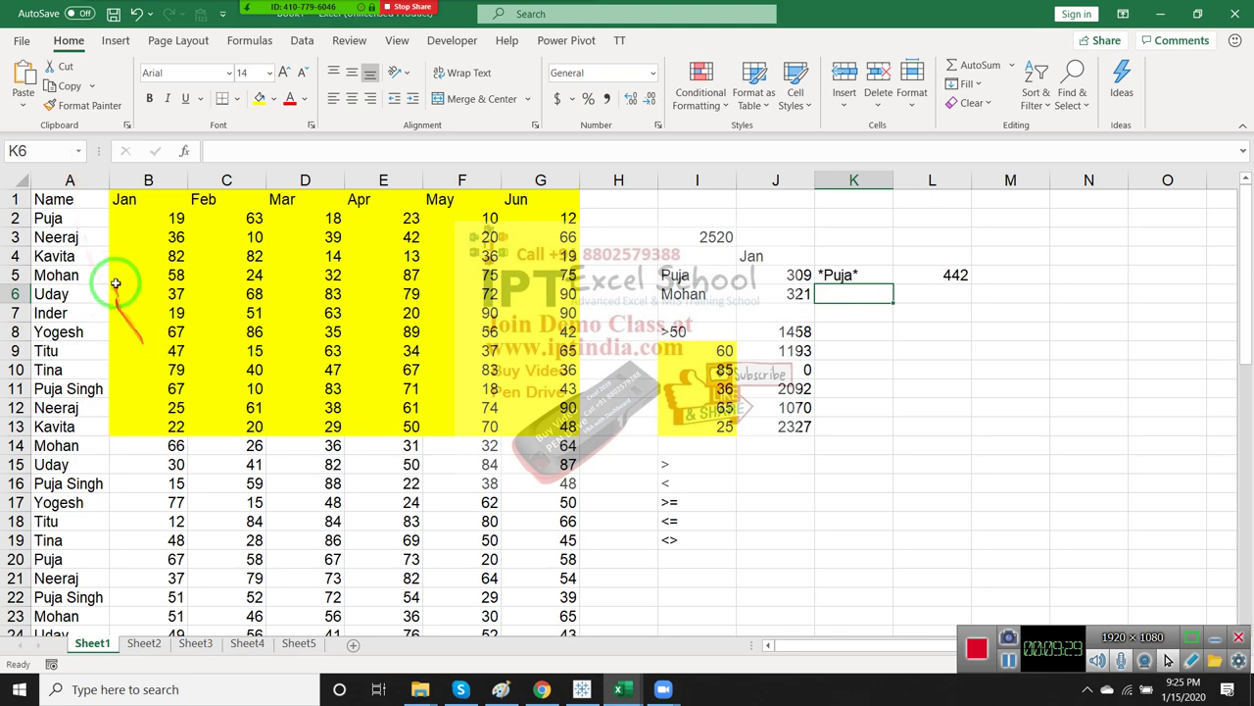
click(44, 198)
Open the DD workbook from the Recent workbooks list
click(21, 43)
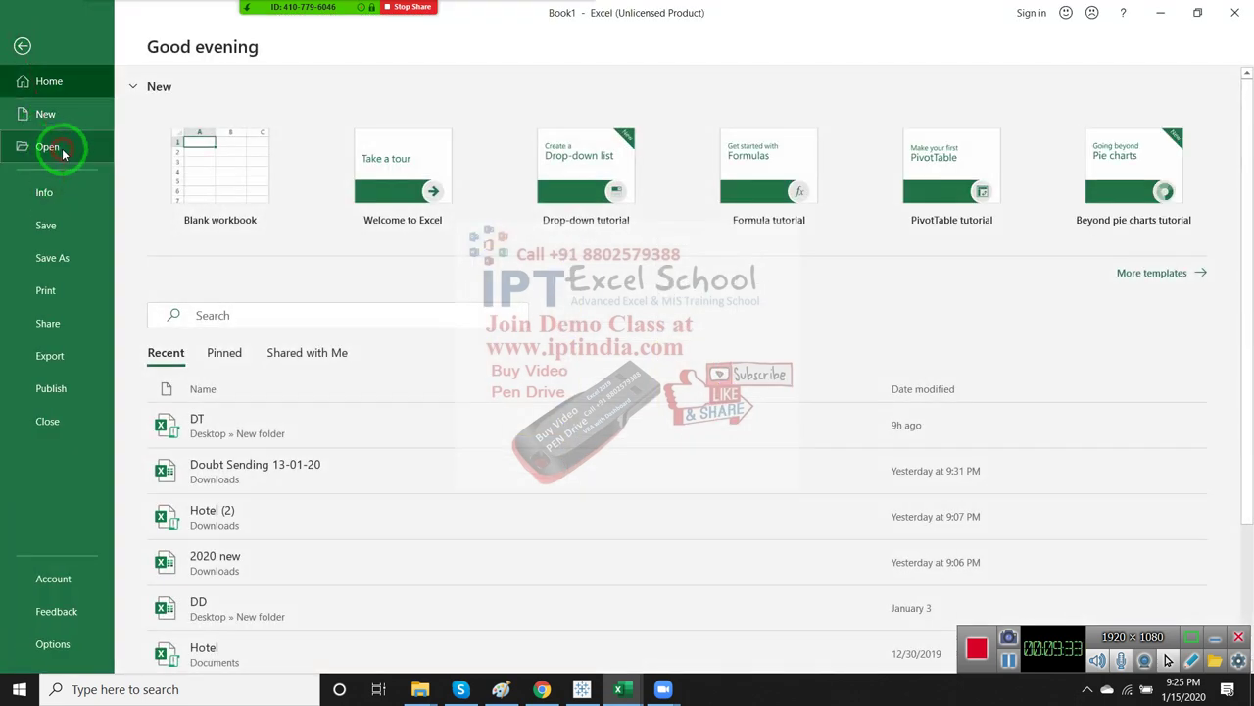
click(63, 153)
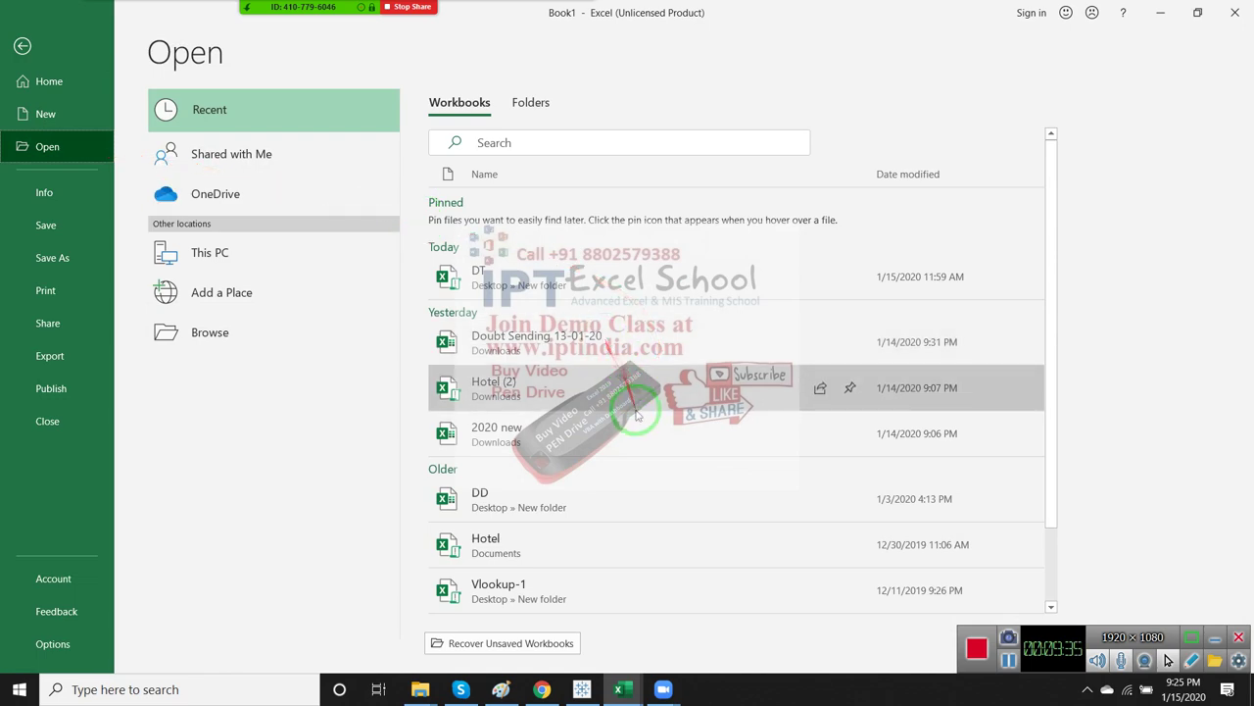
click(630, 501)
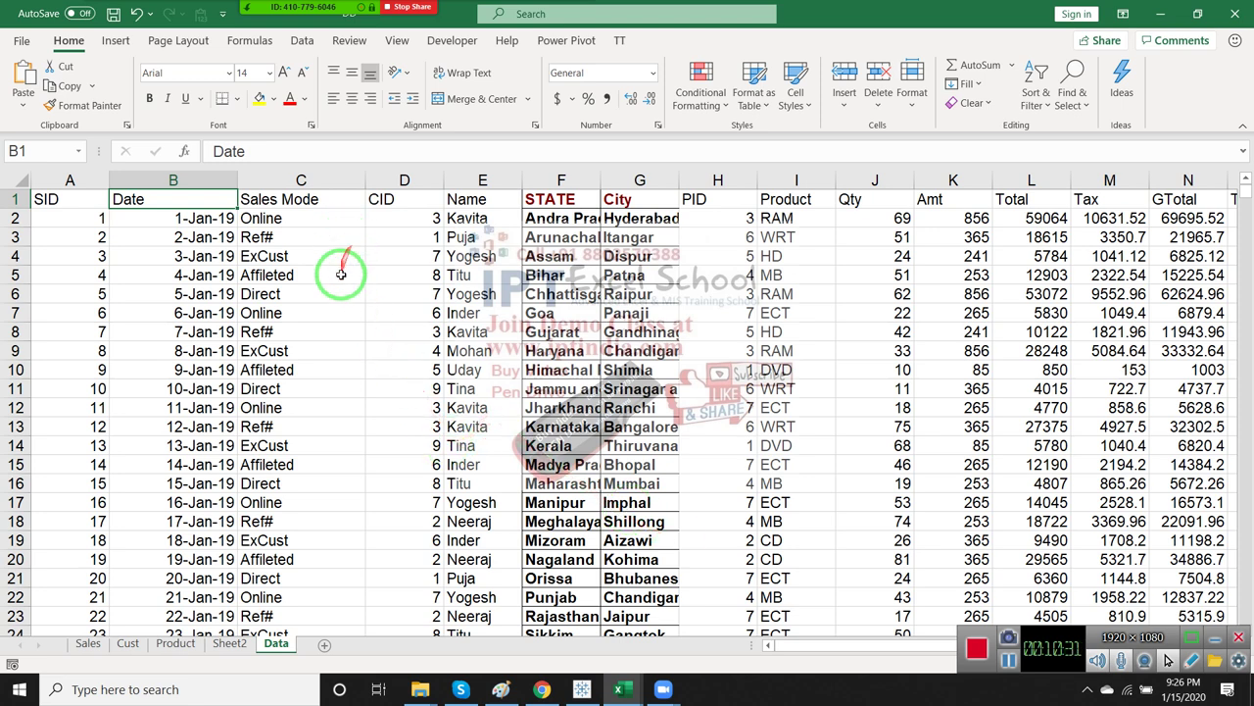
Create a PivotTable on a new sheet from the Data table
click(299, 218)
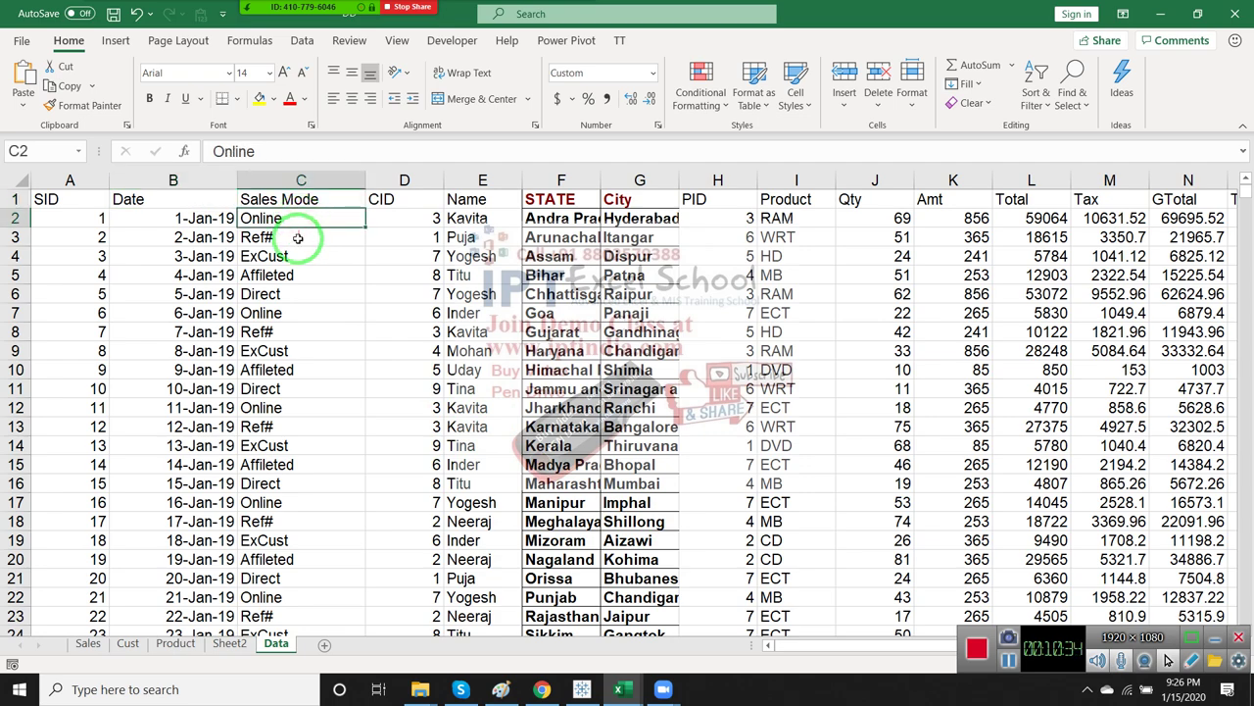
drag(296, 201, 294, 294)
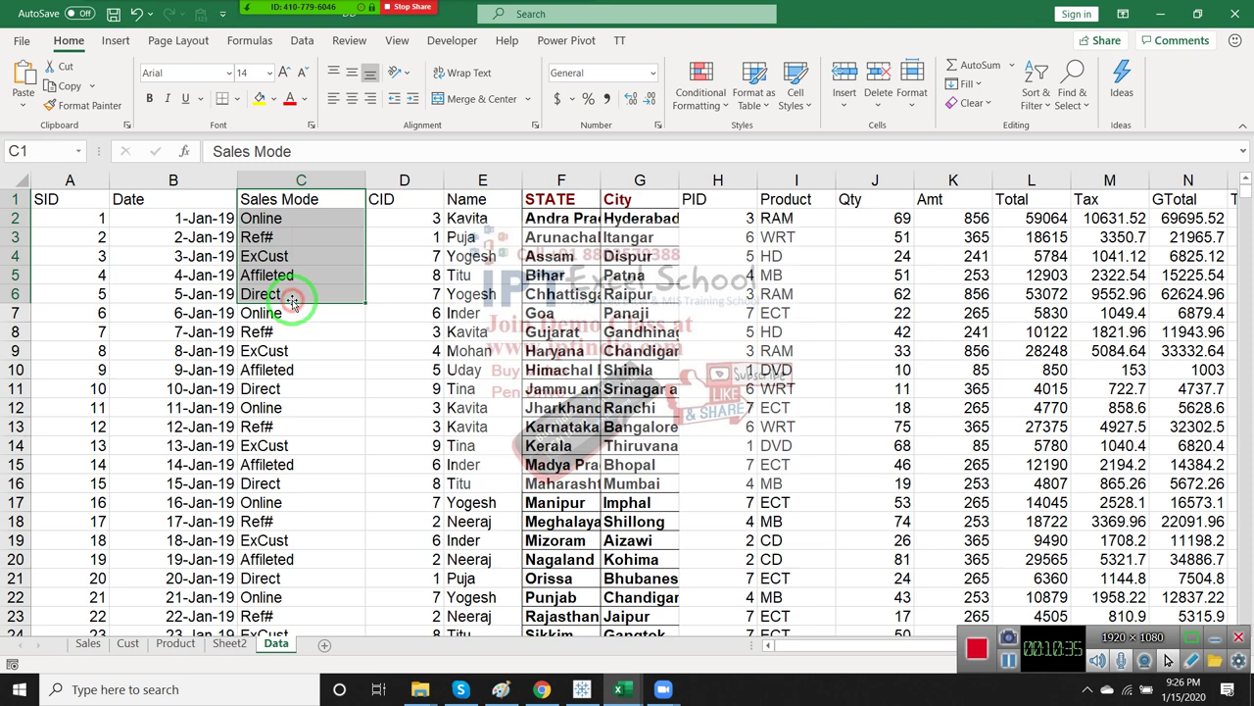
click(71, 204)
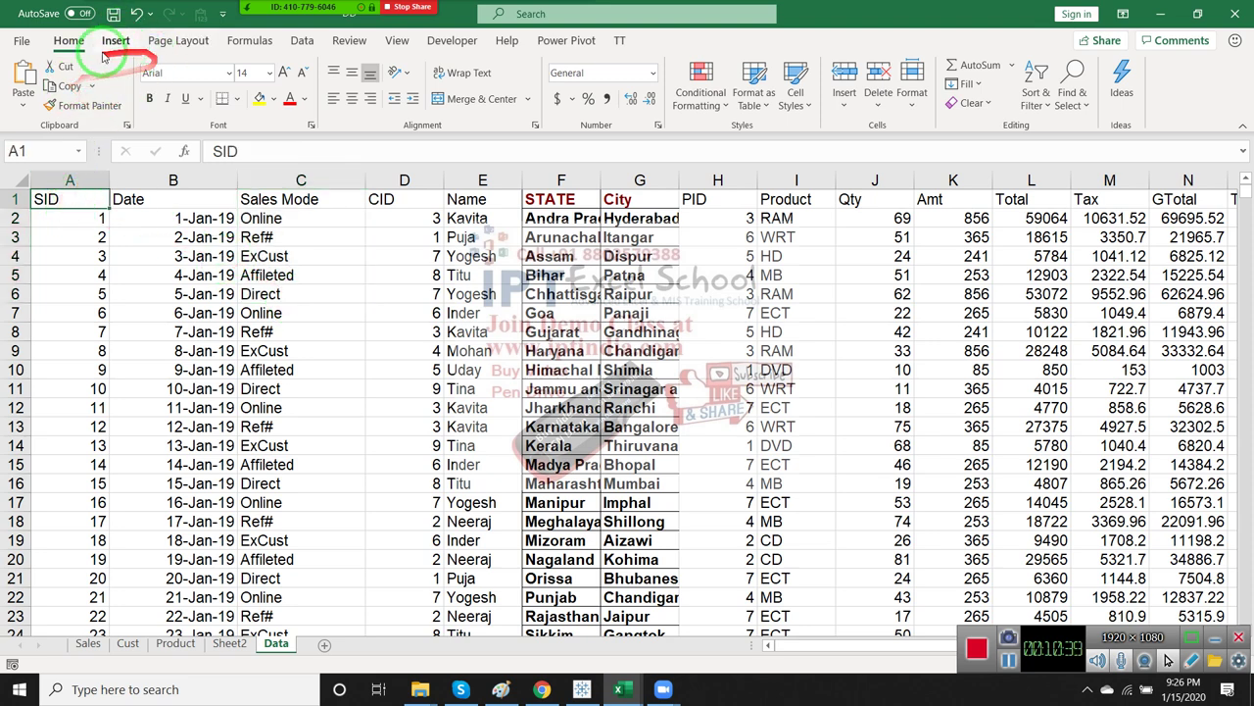
click(115, 40)
click(30, 78)
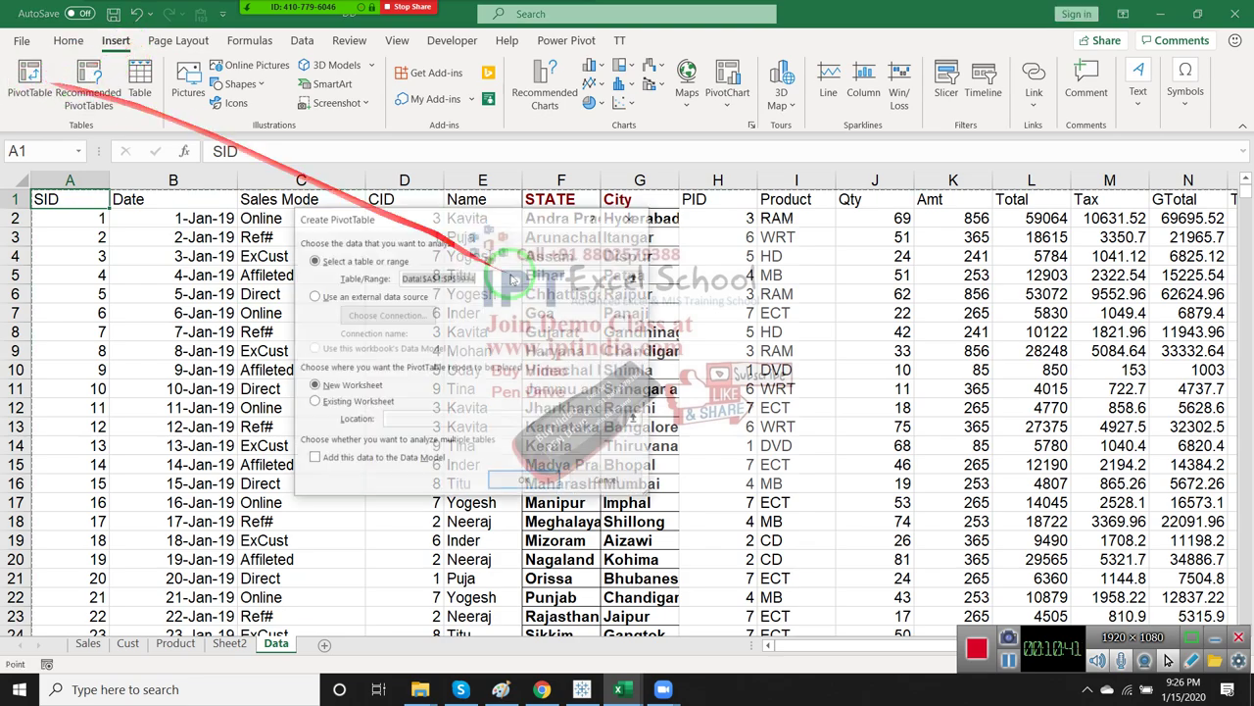
click(526, 481)
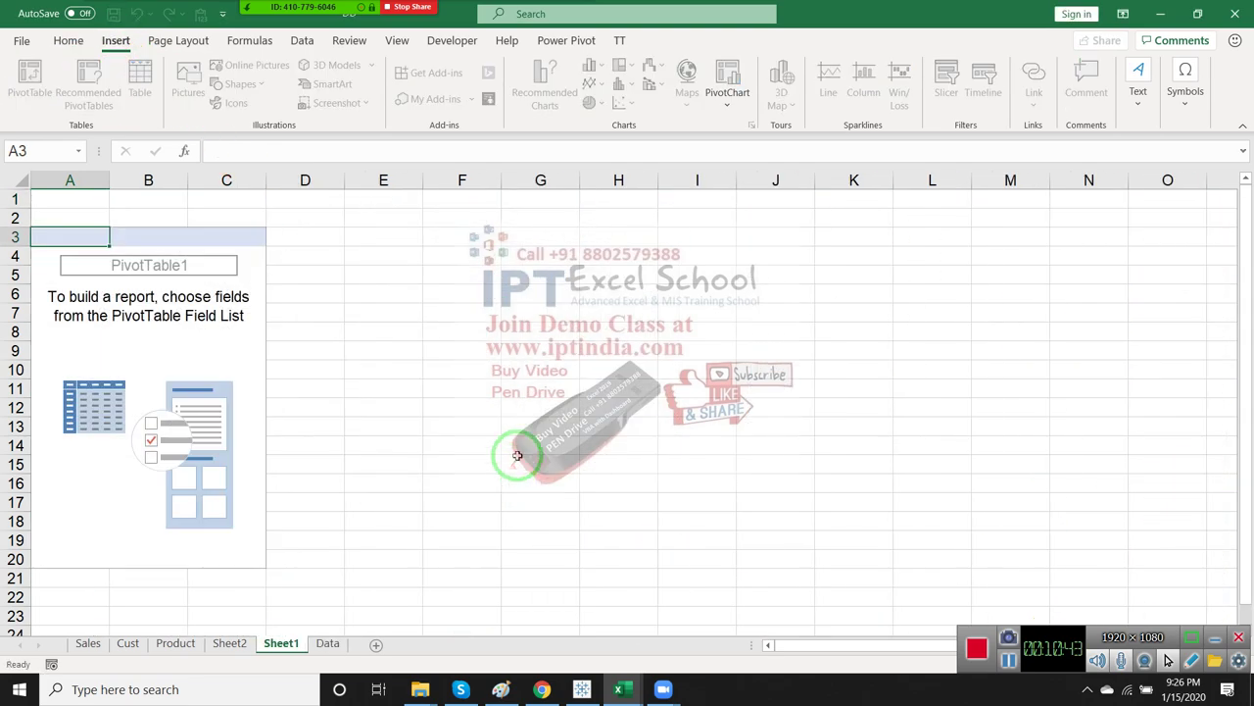
Put Sales Mode in the pivot Rows and sum Qty in Values
drag(1019, 311, 1031, 573)
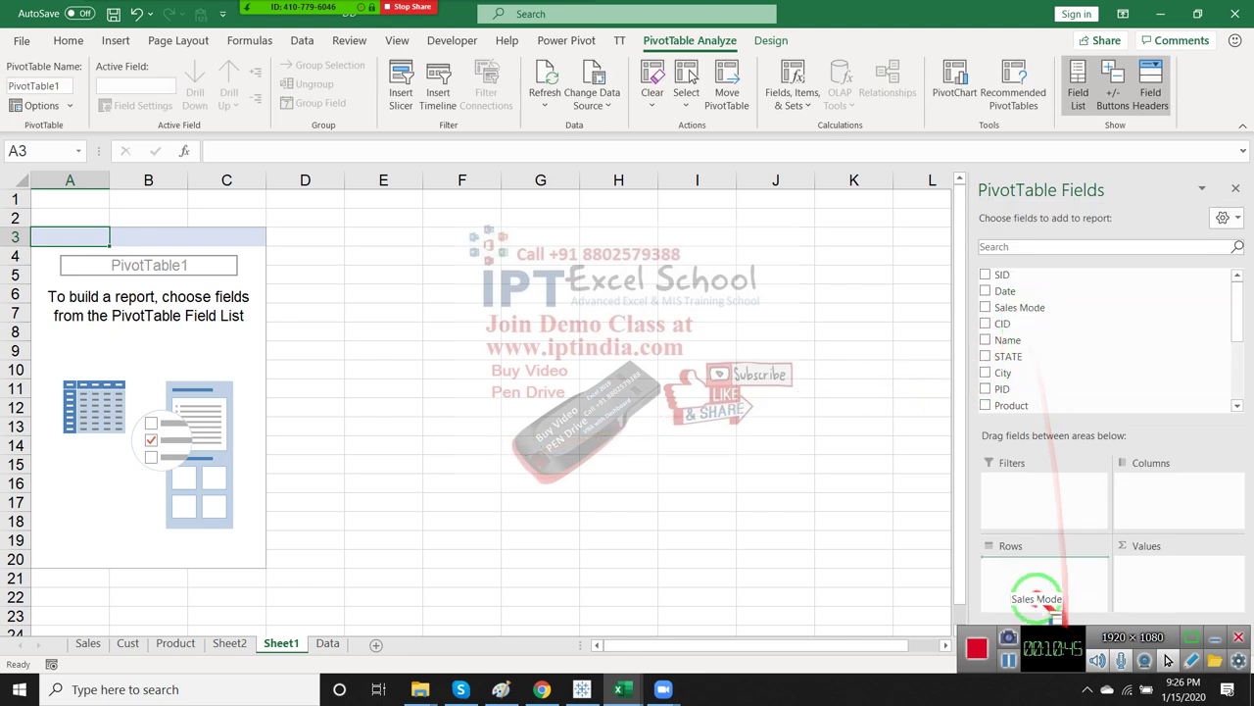
scroll(1034, 411, down, 1)
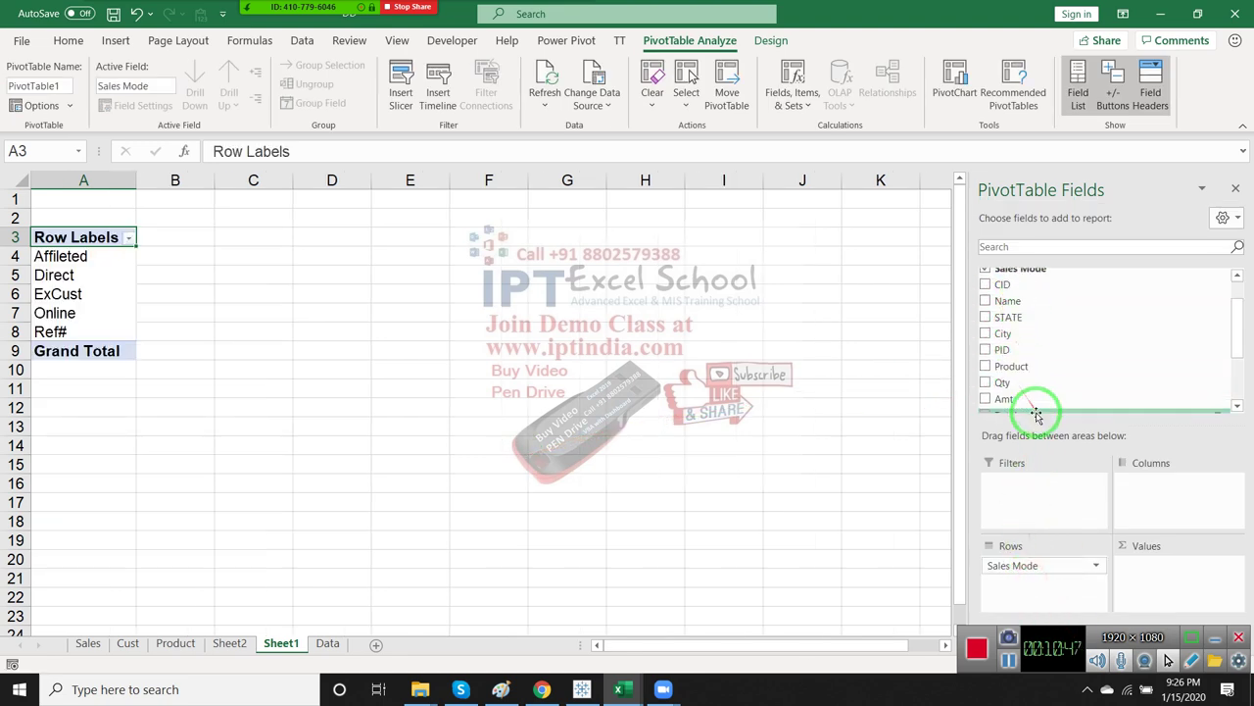
mouse_move(1010, 390)
mouse_down()
mouse_move(1157, 560)
mouse_move(753, 367)
mouse_up()
click(751, 355)
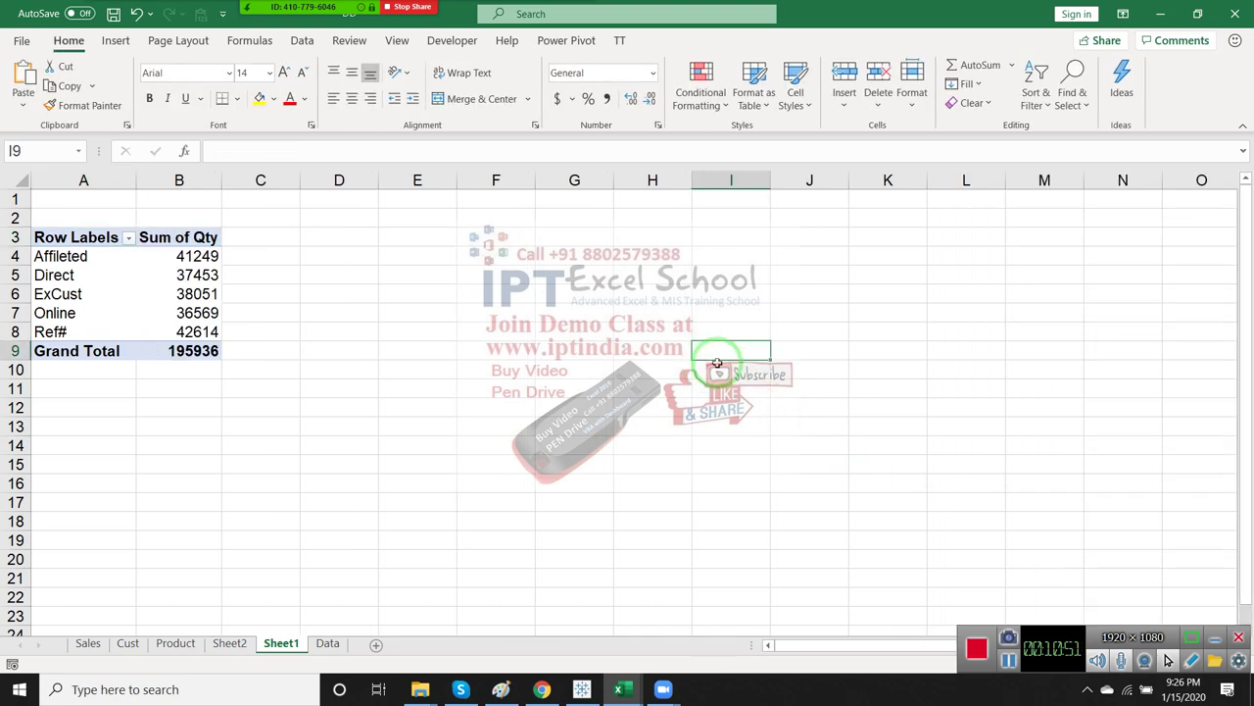
Change the Qty in cell J8 of the Data sheet from 42 to 500
click(327, 643)
click(872, 333)
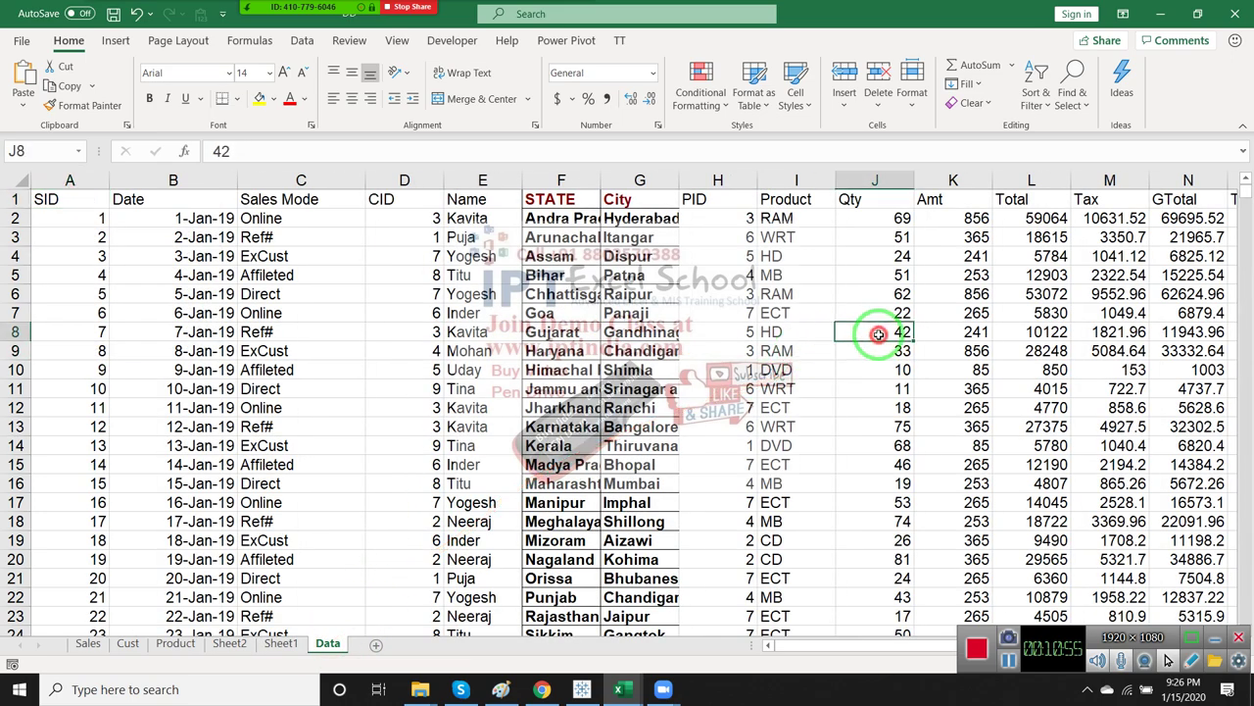
text(500)
key(Return)
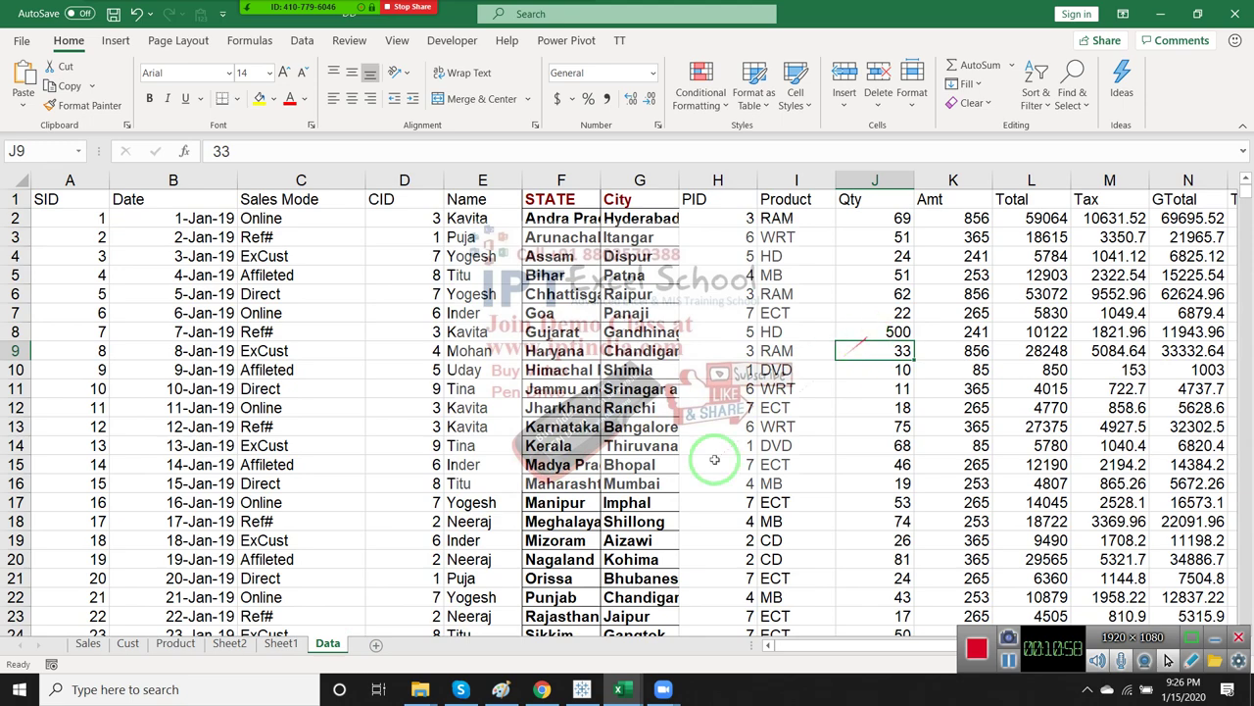
Refresh the Sheet1 pivot table so Ref# totals 43072, then select its sales mode labels
click(282, 643)
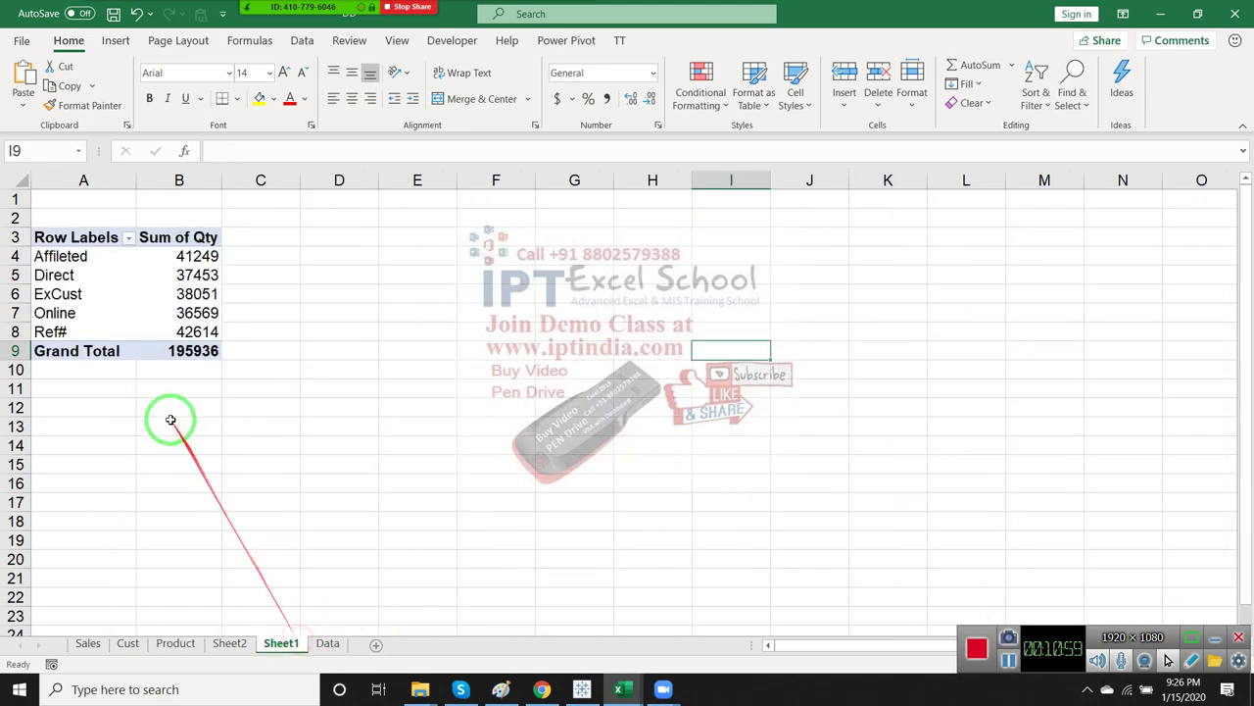
click(243, 643)
click(327, 643)
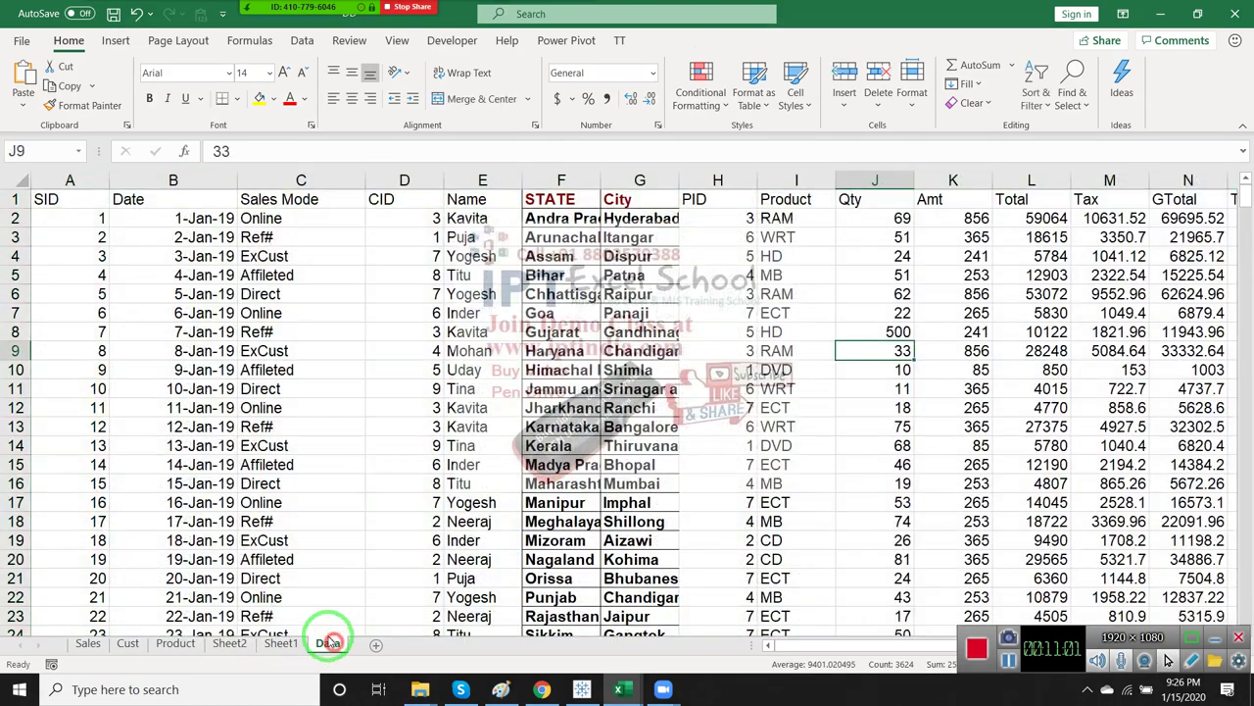
right_click(226, 427)
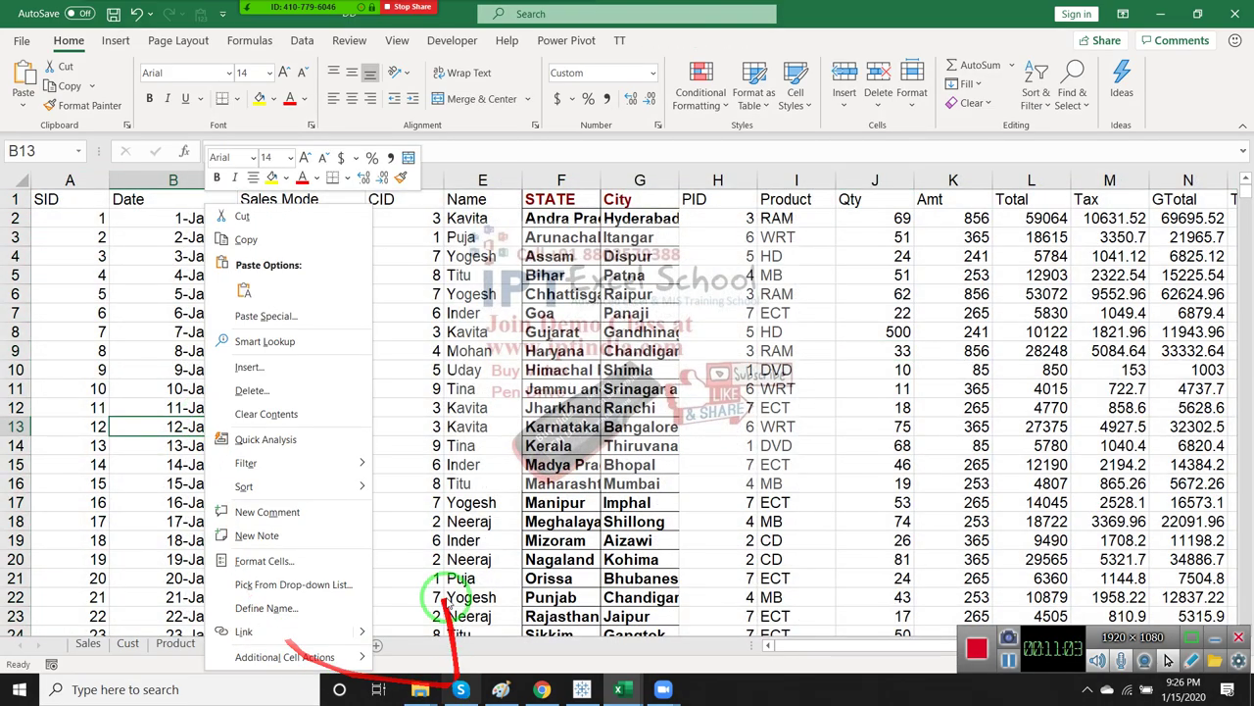
click(350, 588)
click(299, 645)
right_click(142, 312)
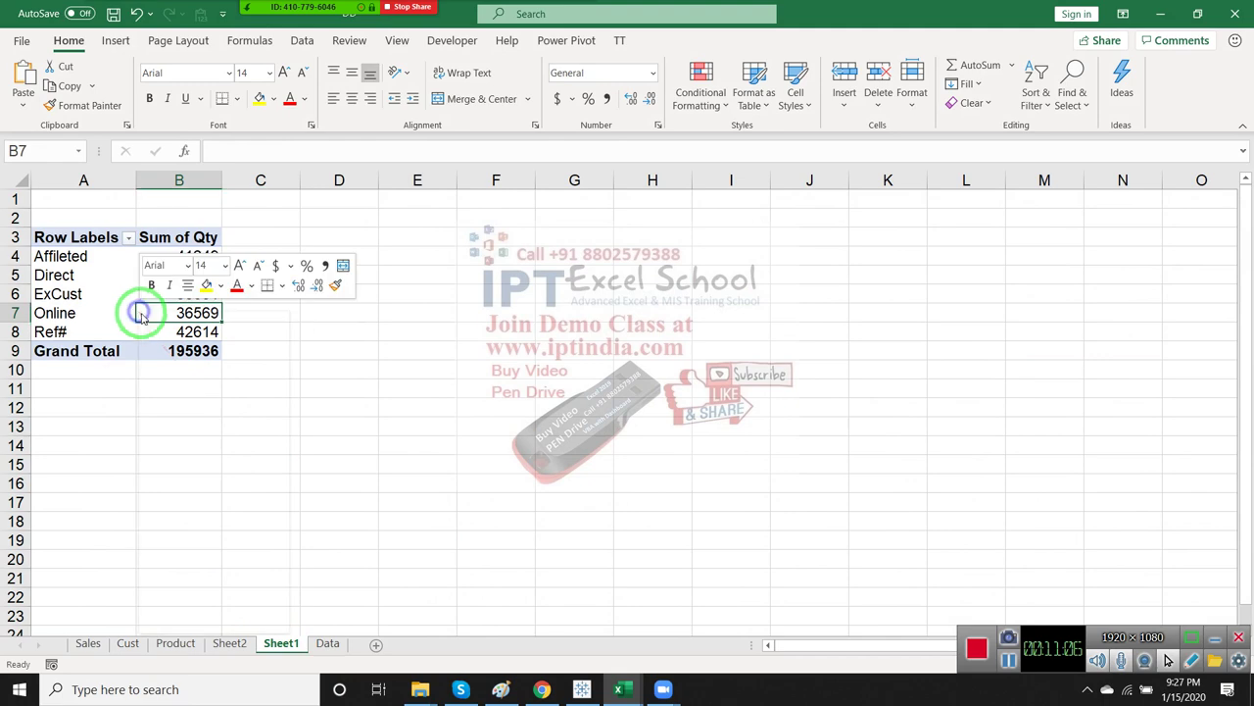
click(193, 399)
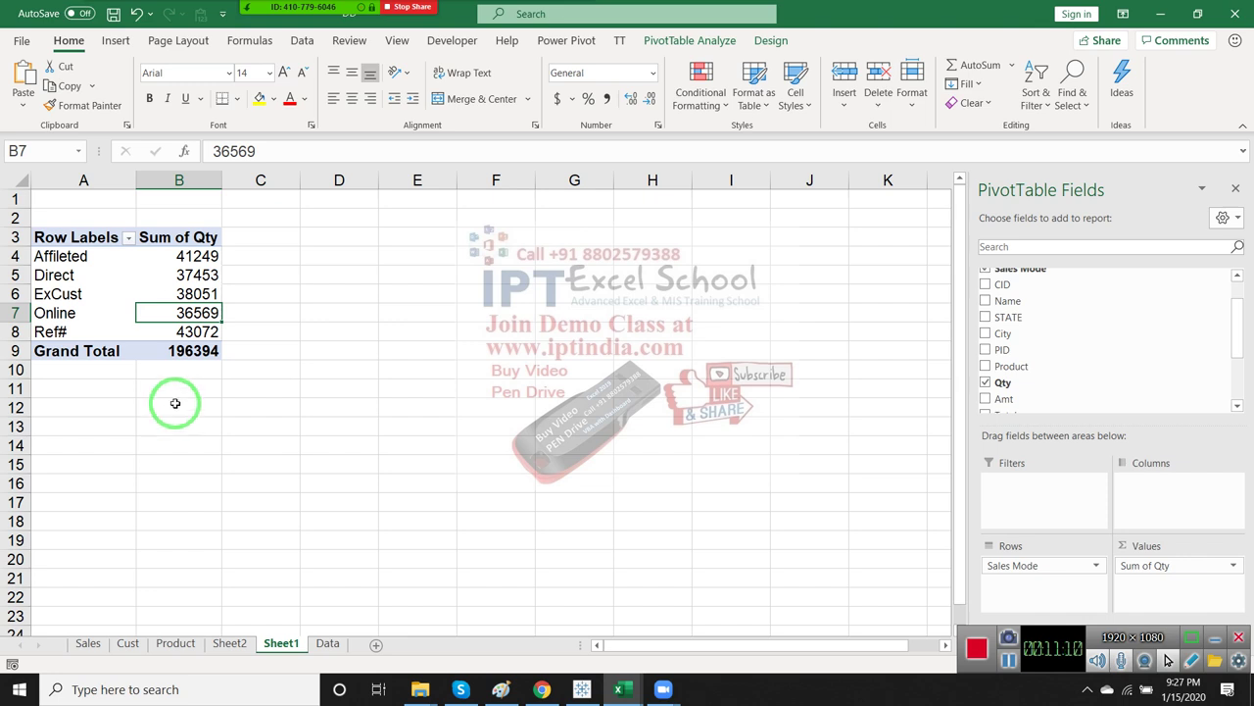
drag(68, 256, 78, 331)
Copy the sales mode labels A4:A8 into F4:F8
key(ctrl+c)
click(472, 253)
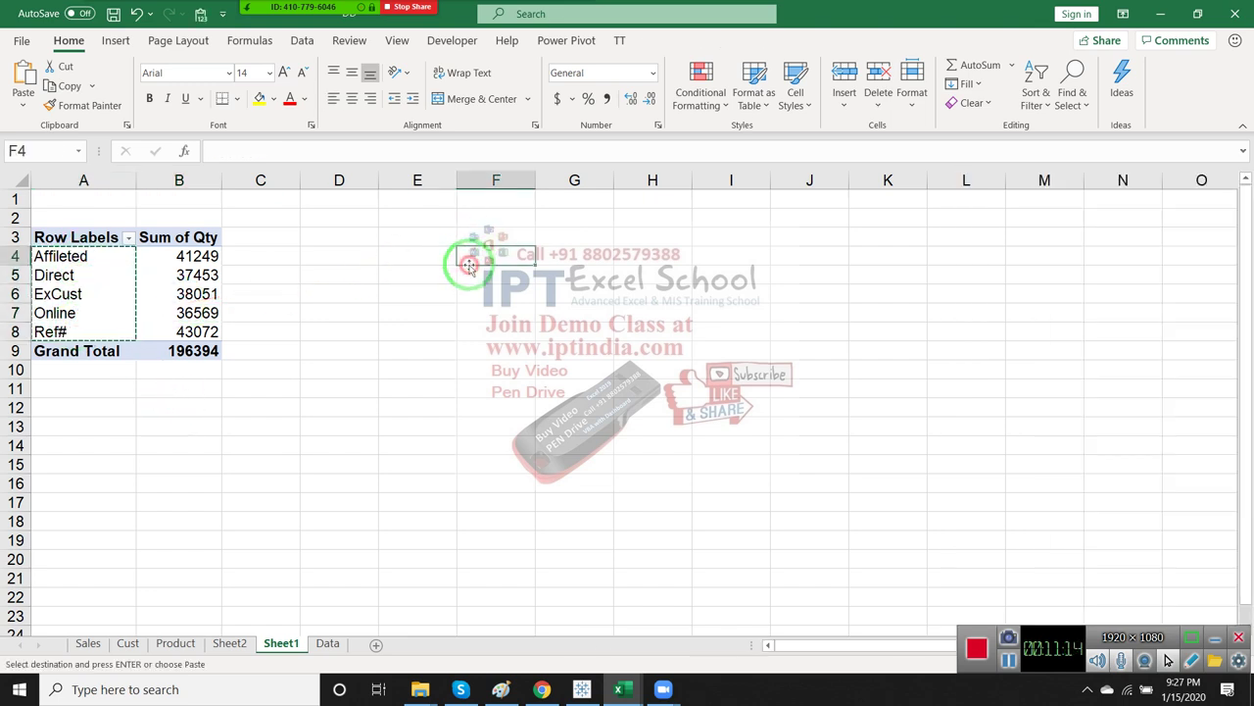
key(ctrl+v)
Add headers Sales Mode in F3 and Total Qty in G3, autofitting column F
click(486, 240)
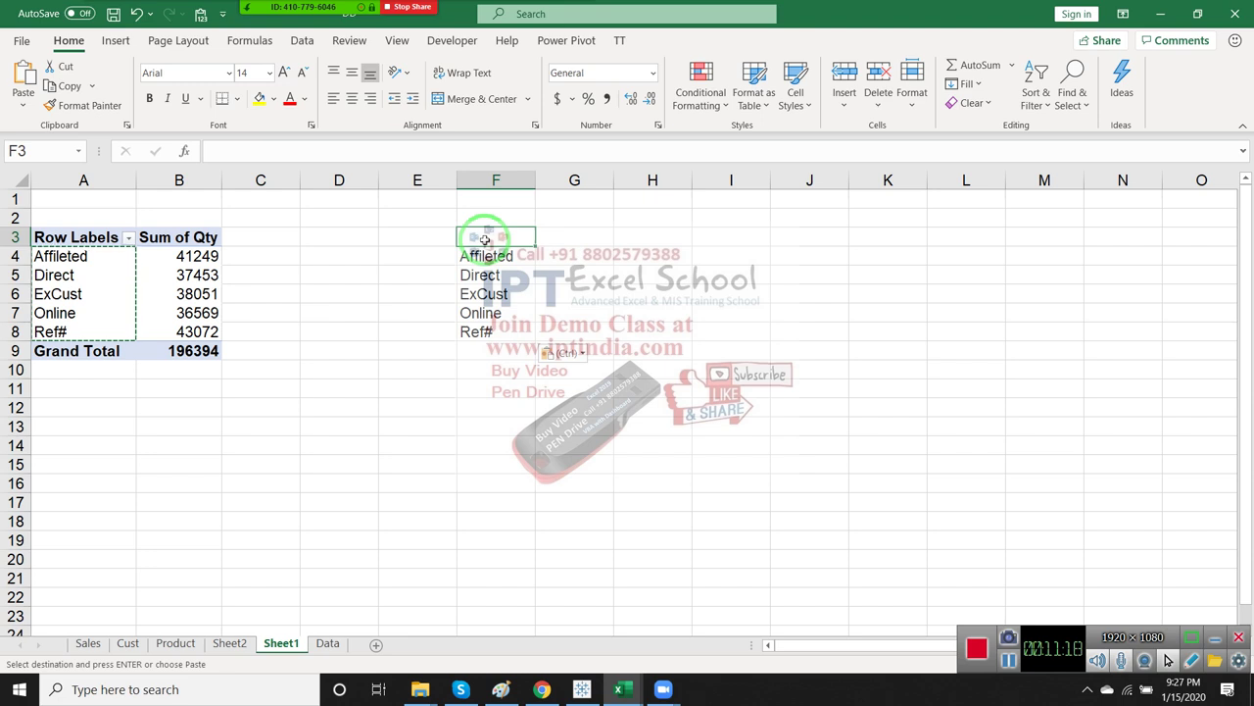
text(Sales )
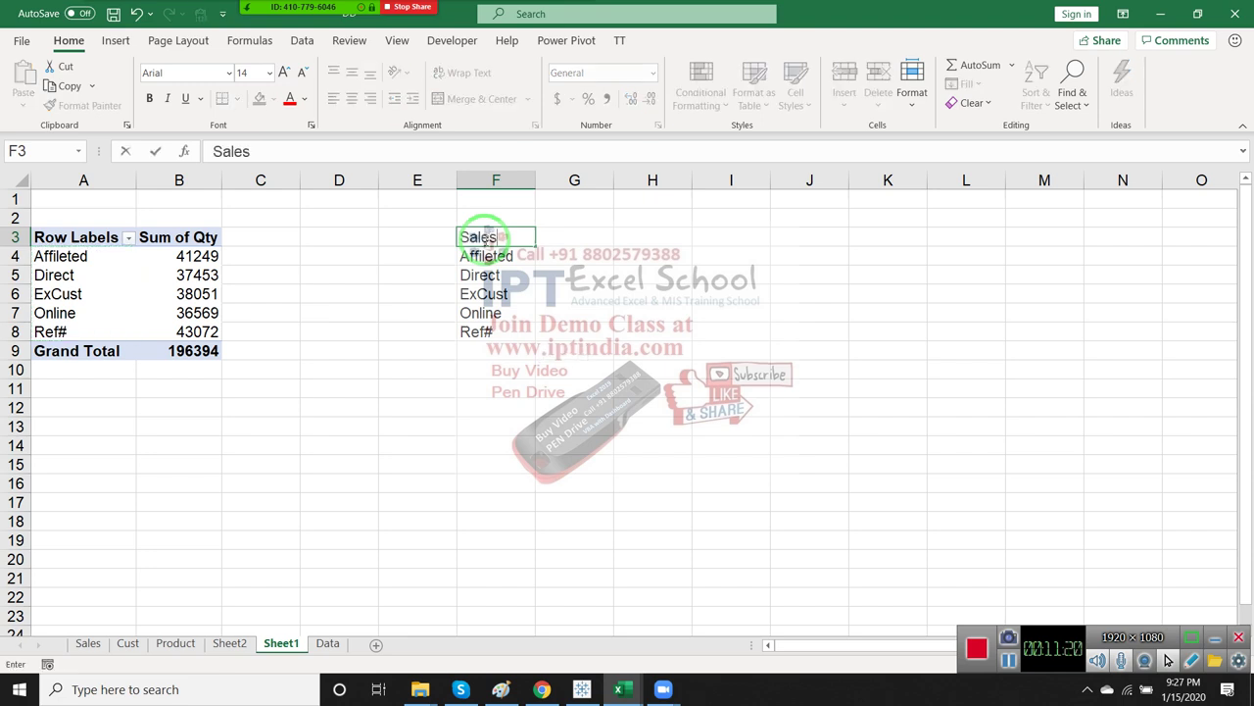
text(Mode)
key(Tab)
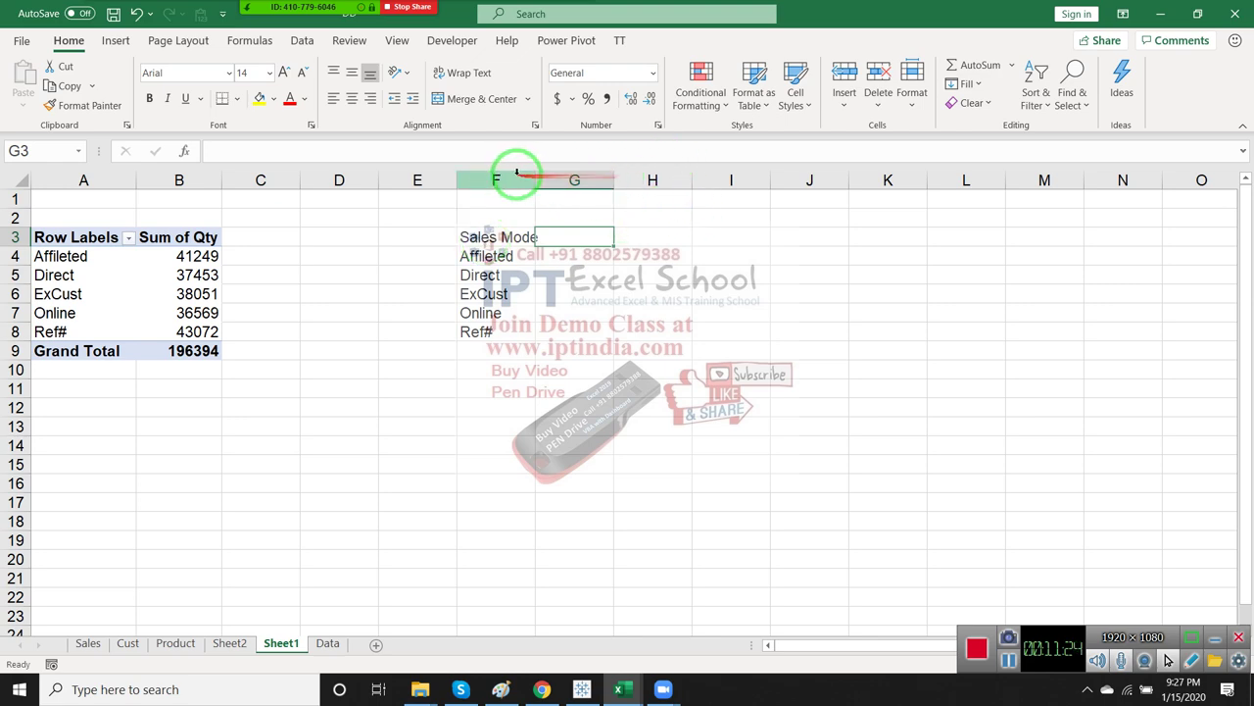
double_click(534, 180)
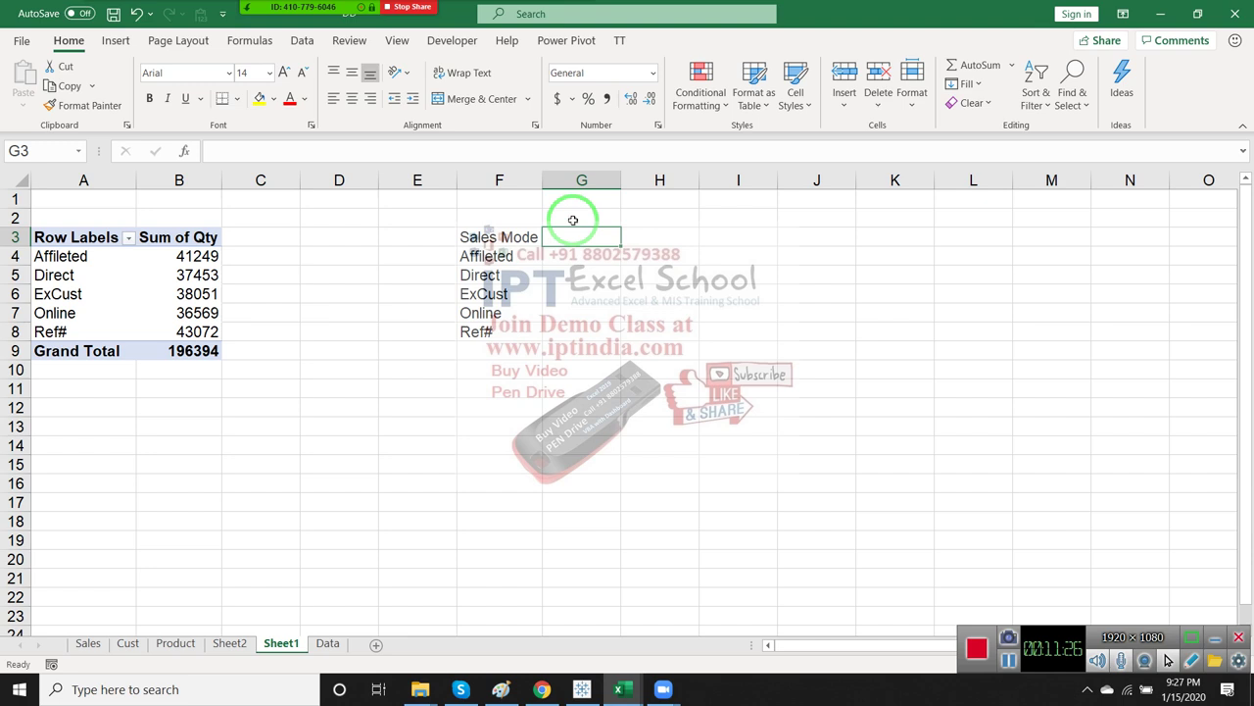
text(Total)
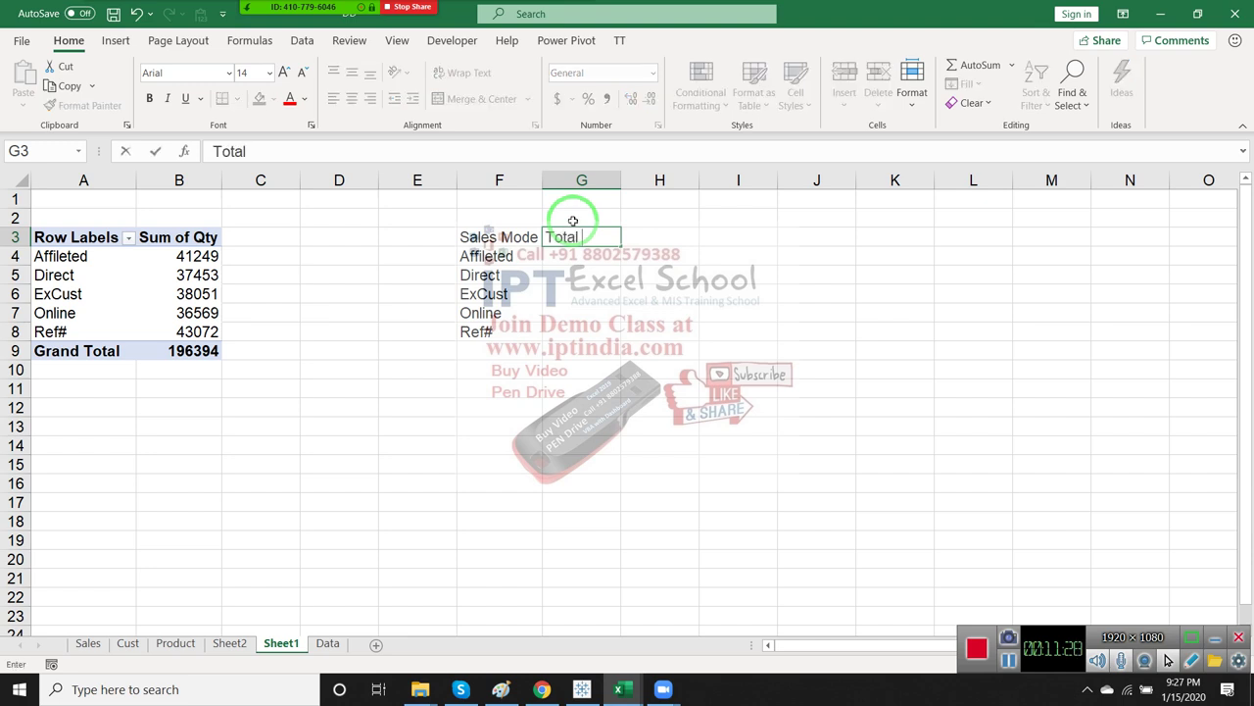
text( Qty)
key(Return)
Enter =SUMIF(Data!C:C,Sheet1!F4,Data!J:J) in G4 to total Qty for the first sales mode
click(581, 253)
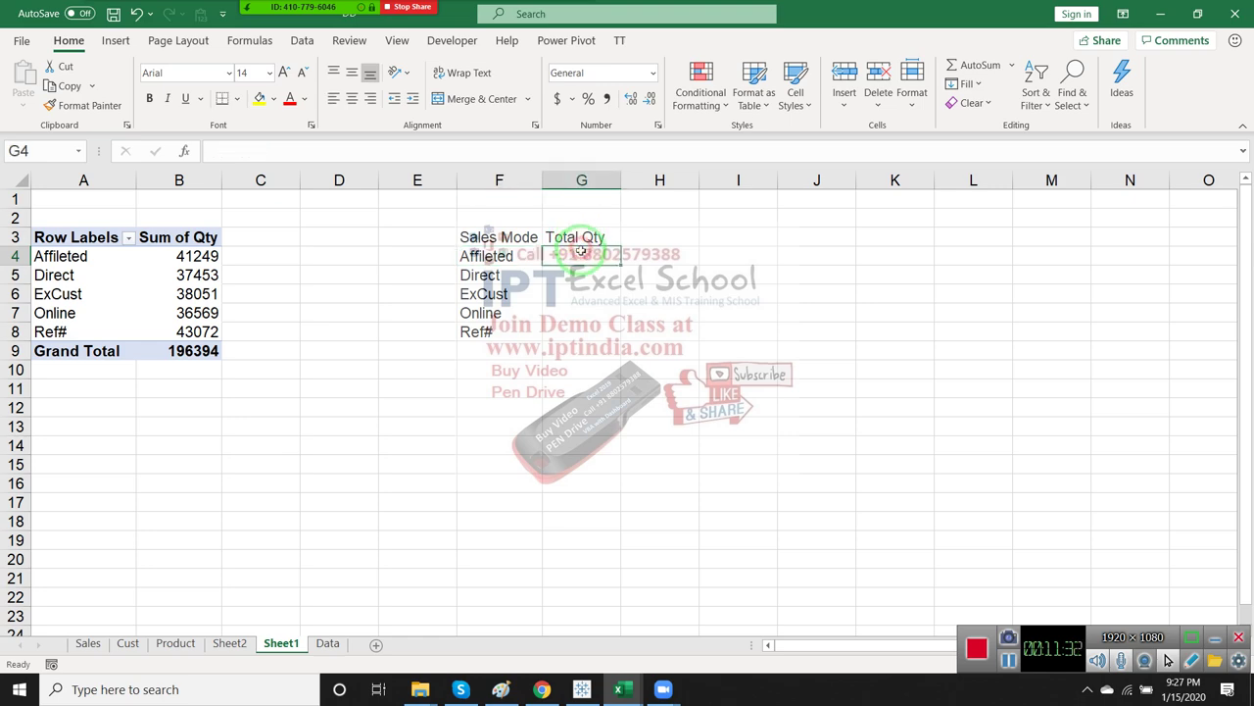
text(=sum)
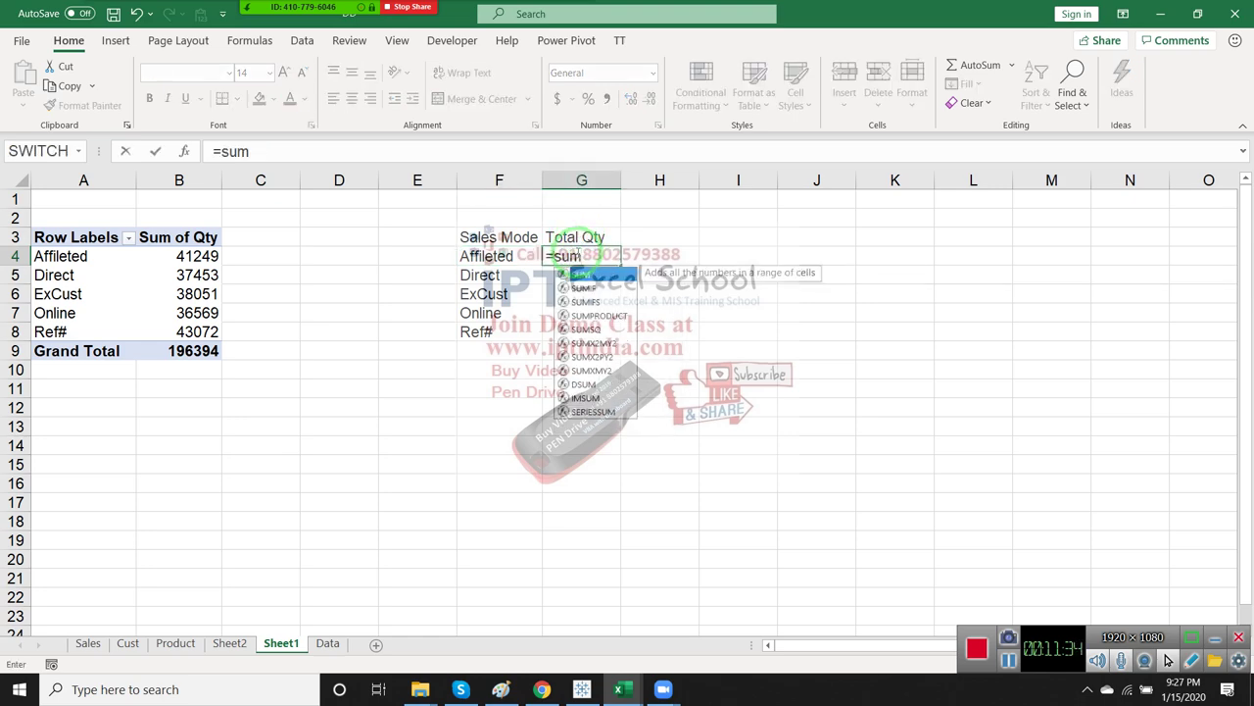
key(Down)
key(Down)
key(Up)
key(Tab)
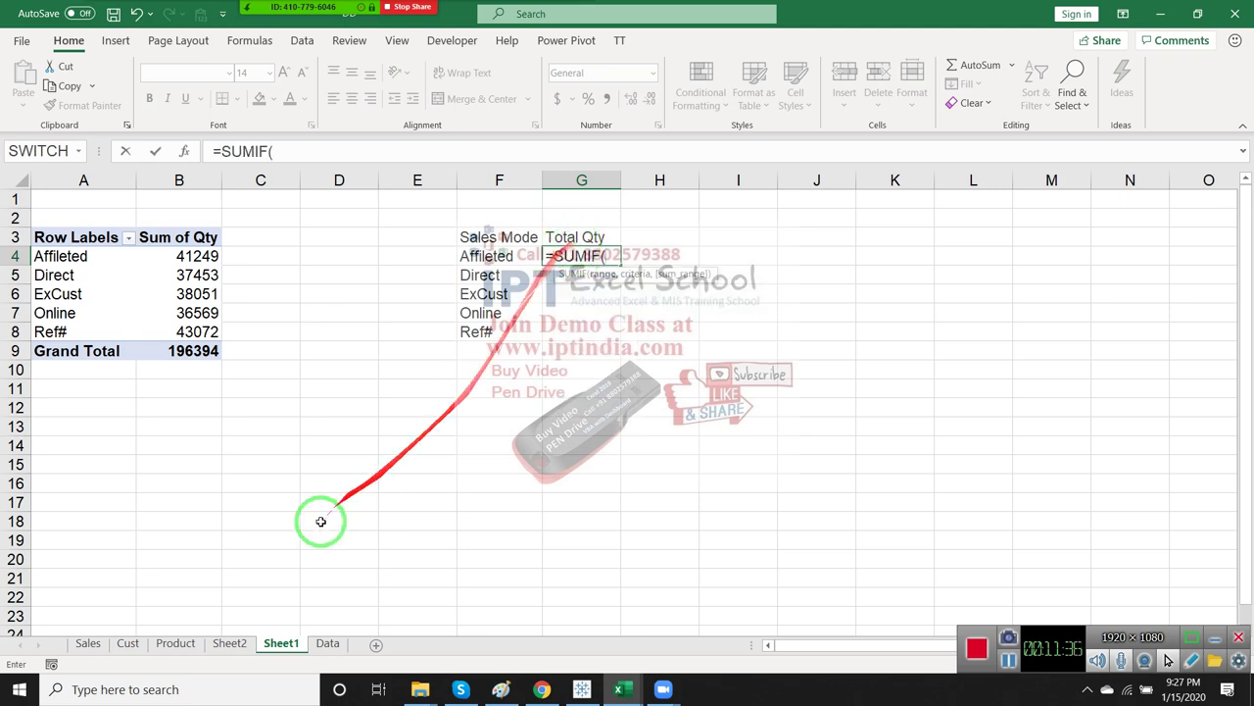
click(327, 642)
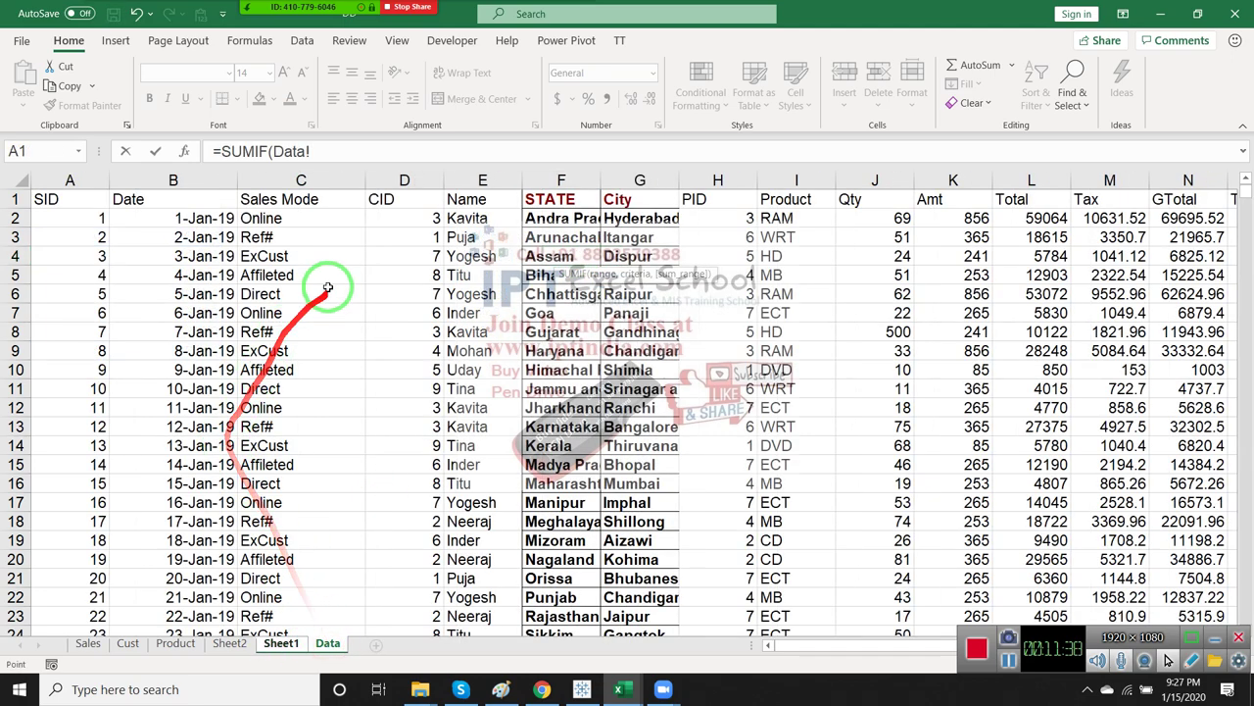
click(281, 179)
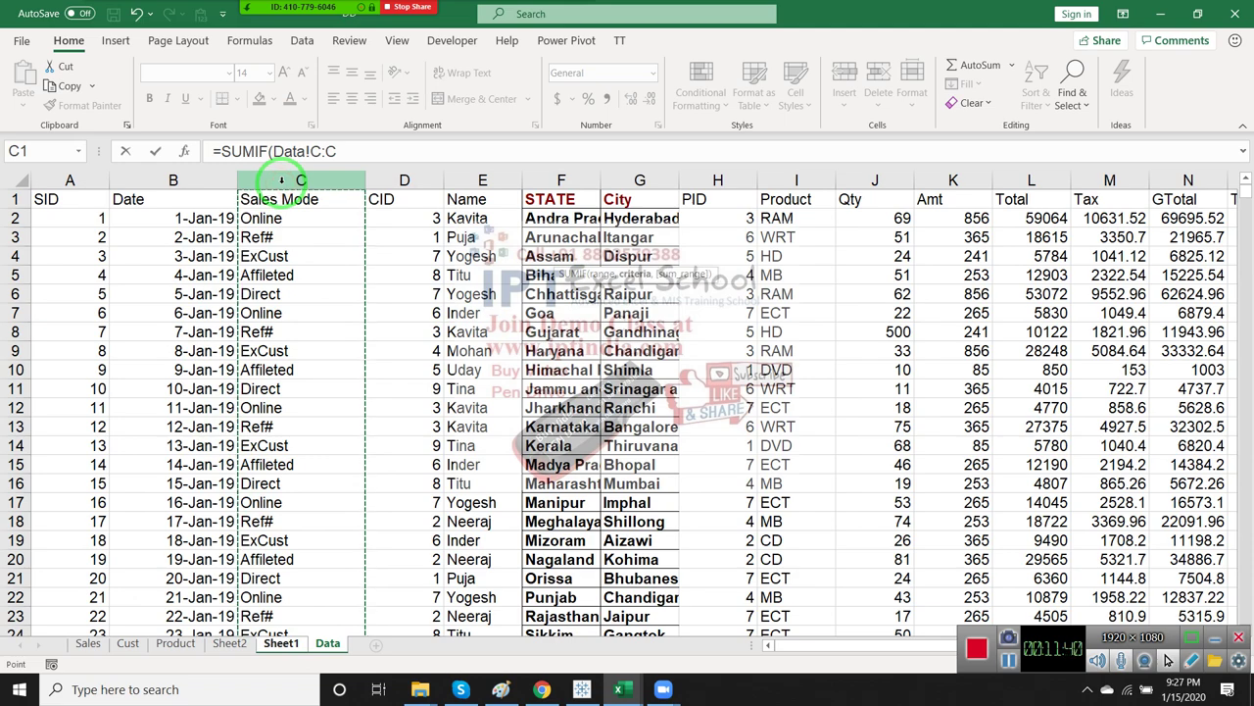
text(,)
click(284, 645)
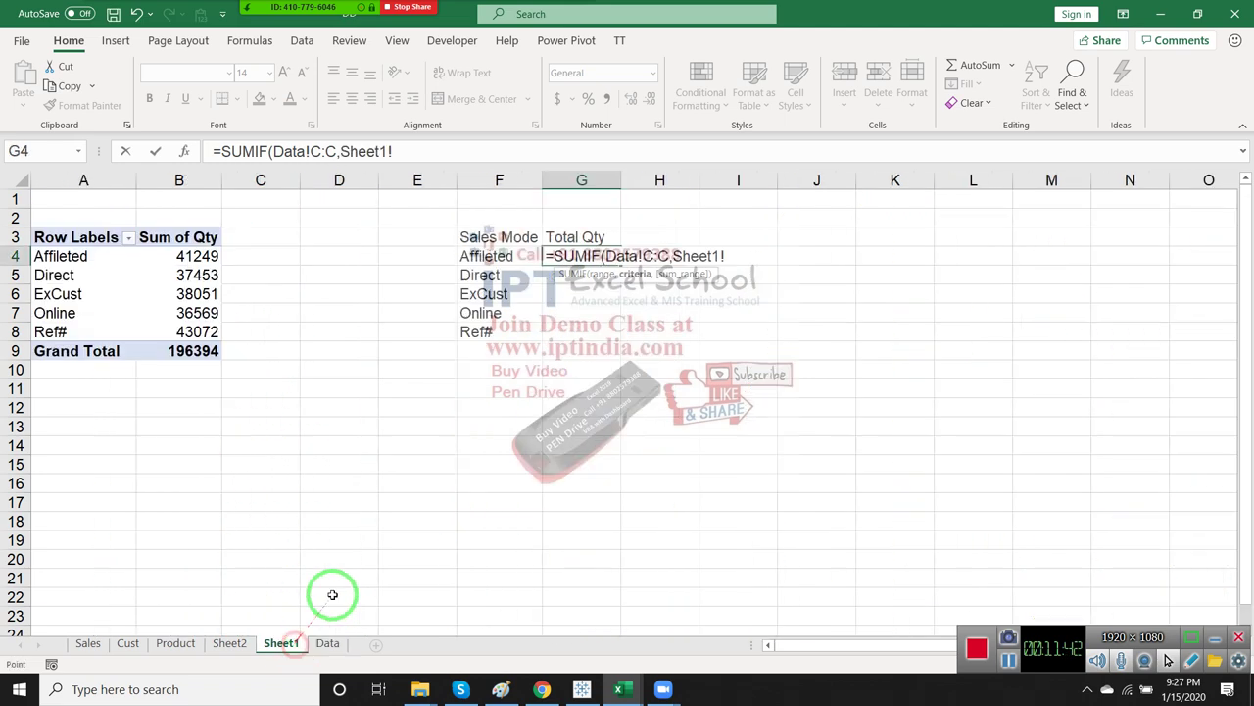
click(500, 253)
text(,)
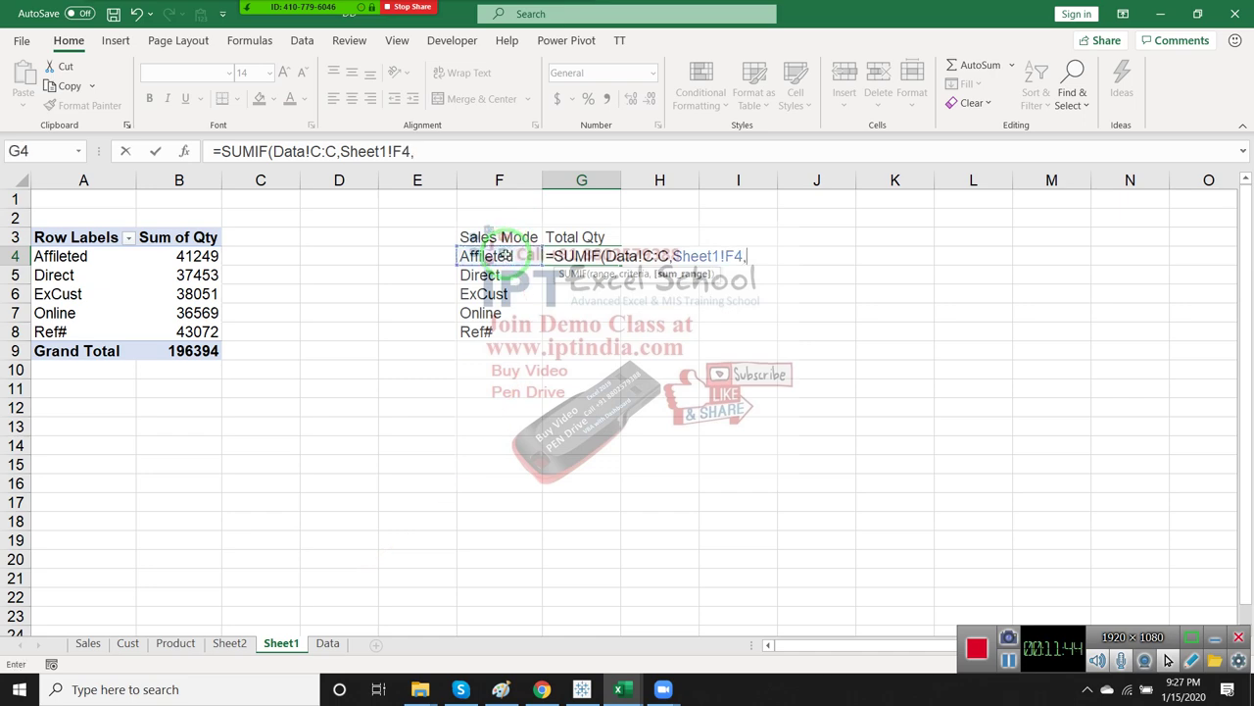
click(328, 642)
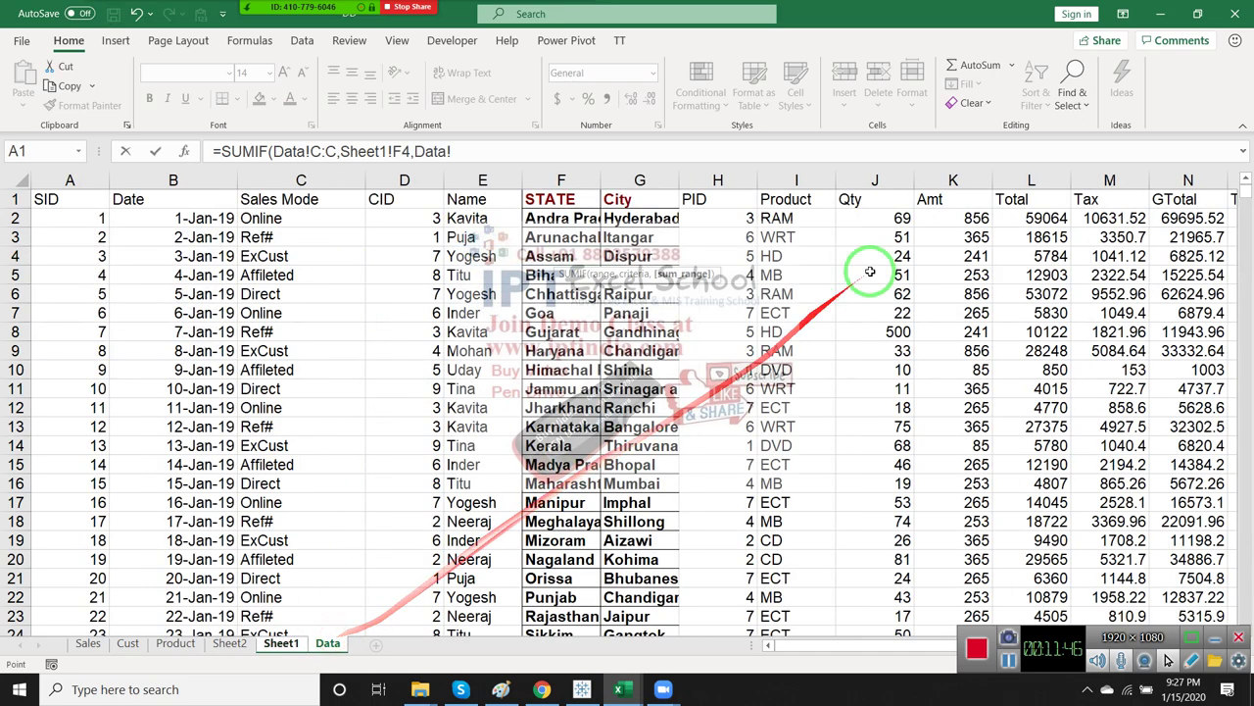
click(875, 180)
key(Return)
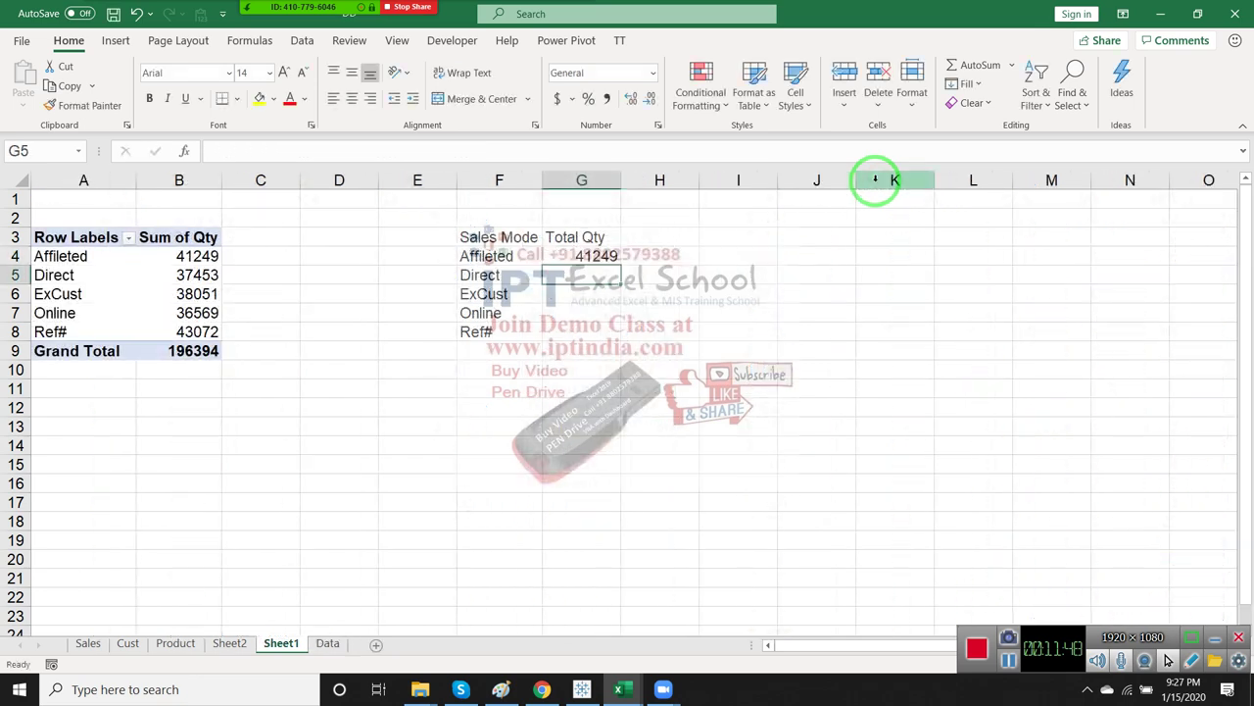
Fill the SUMIF down G4:G8 and check the Ref# result in G8
key(Up)
key(Left)
key(ctrl+Down)
key(Right)
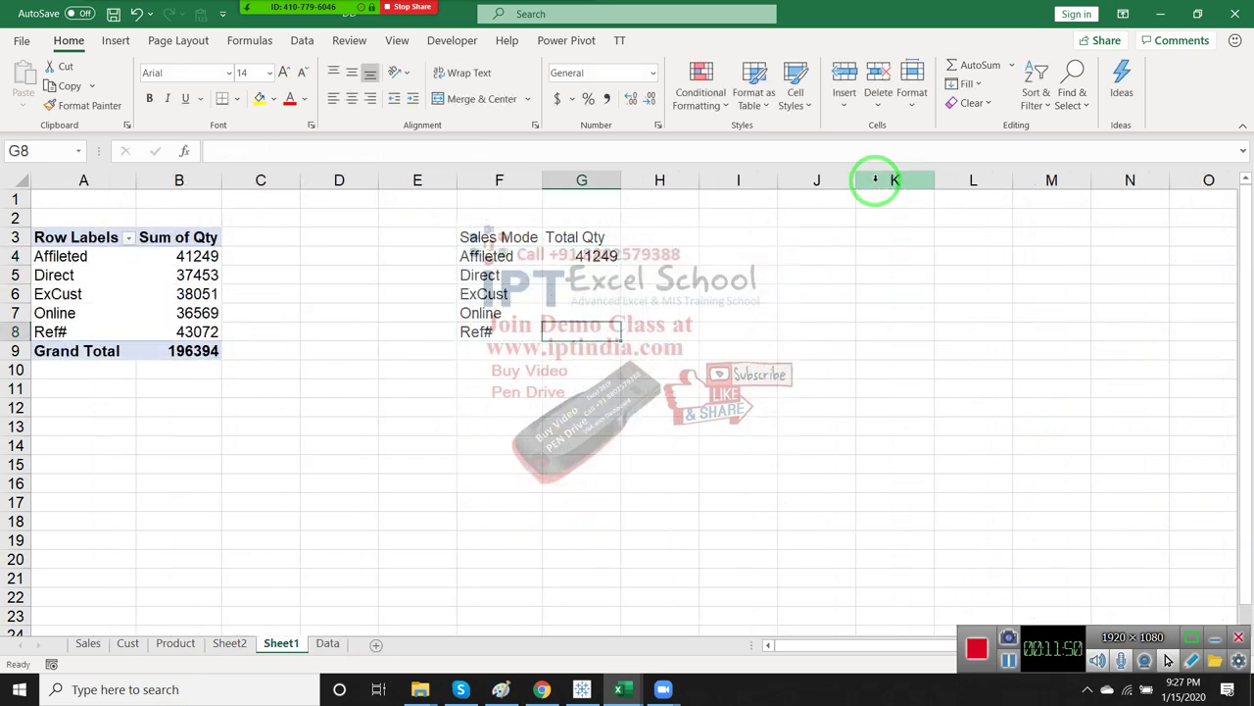
key(ctrl+shift+Up)
key(ctrl+d)
drag(872, 183, 814, 227)
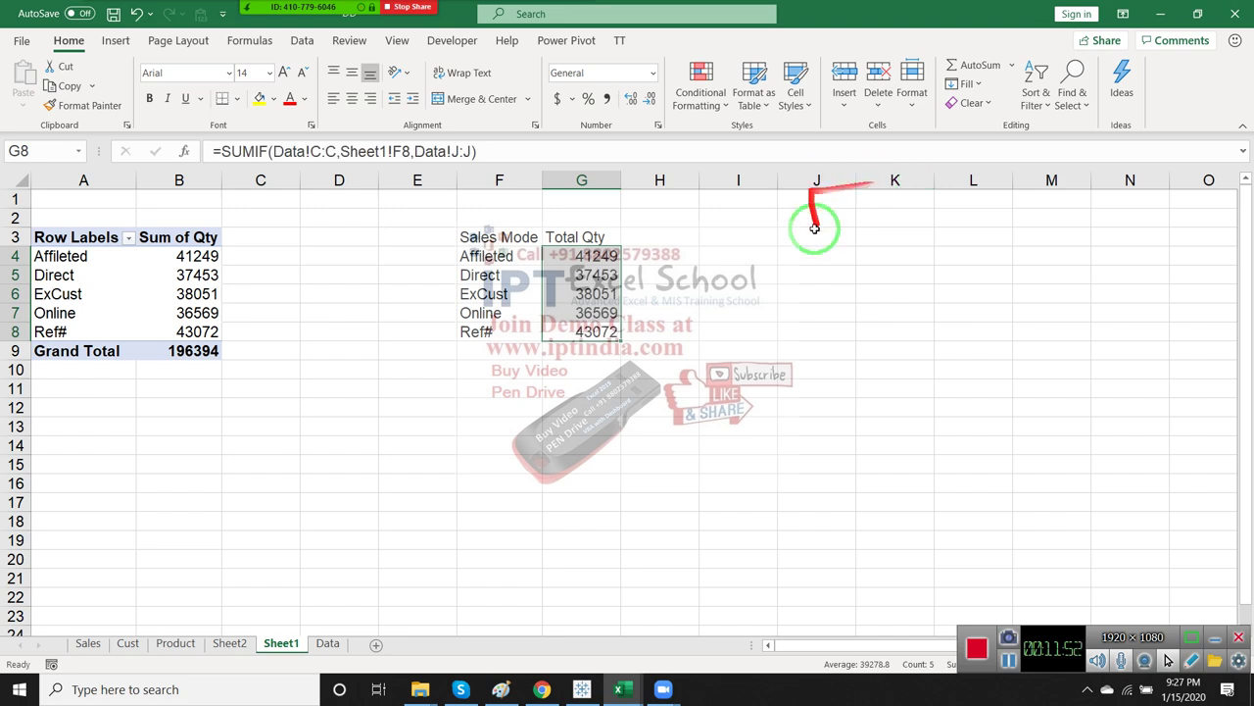
click(539, 332)
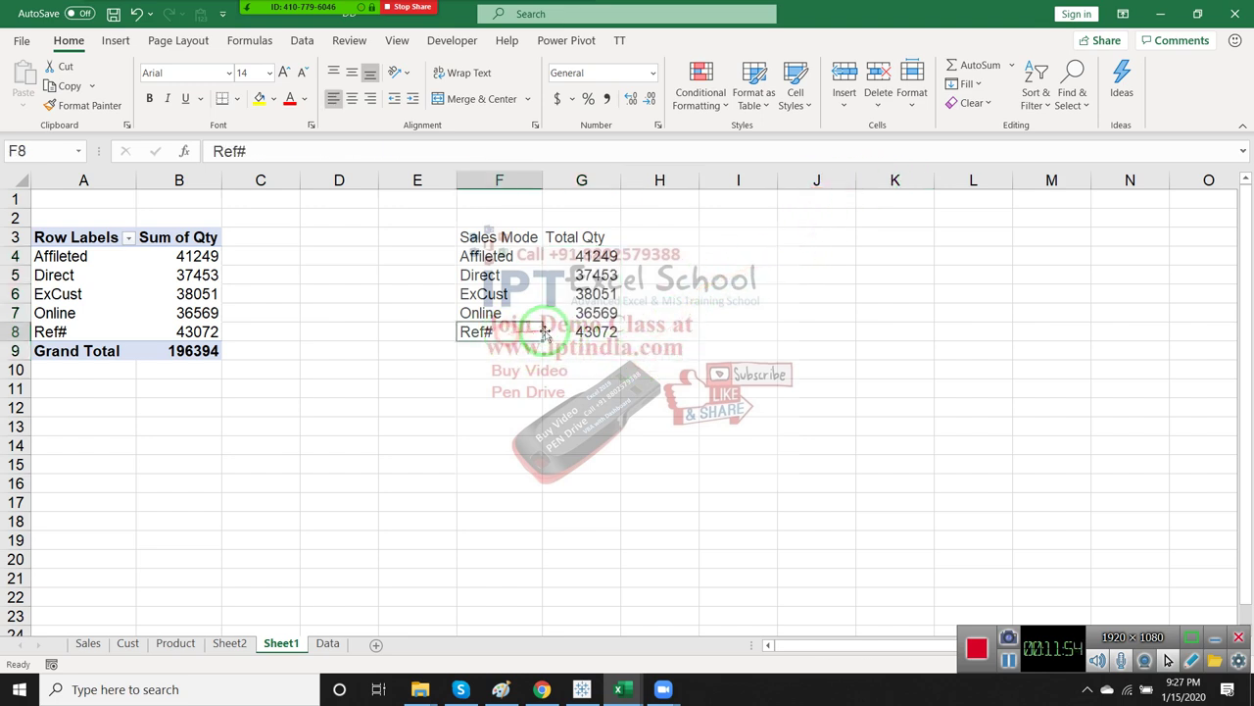
click(549, 332)
drag(397, 523, 321, 638)
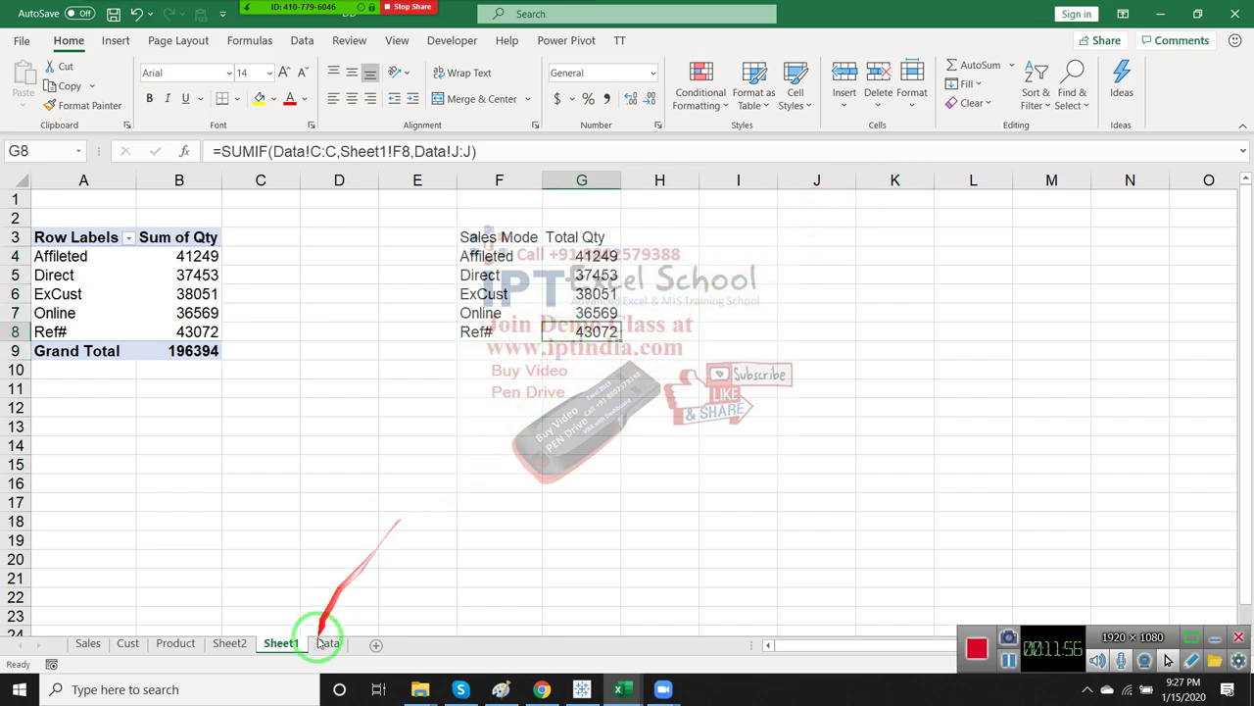
Change the Qty for the Ref# record in row 13 of the Data sheet to 7500
click(328, 642)
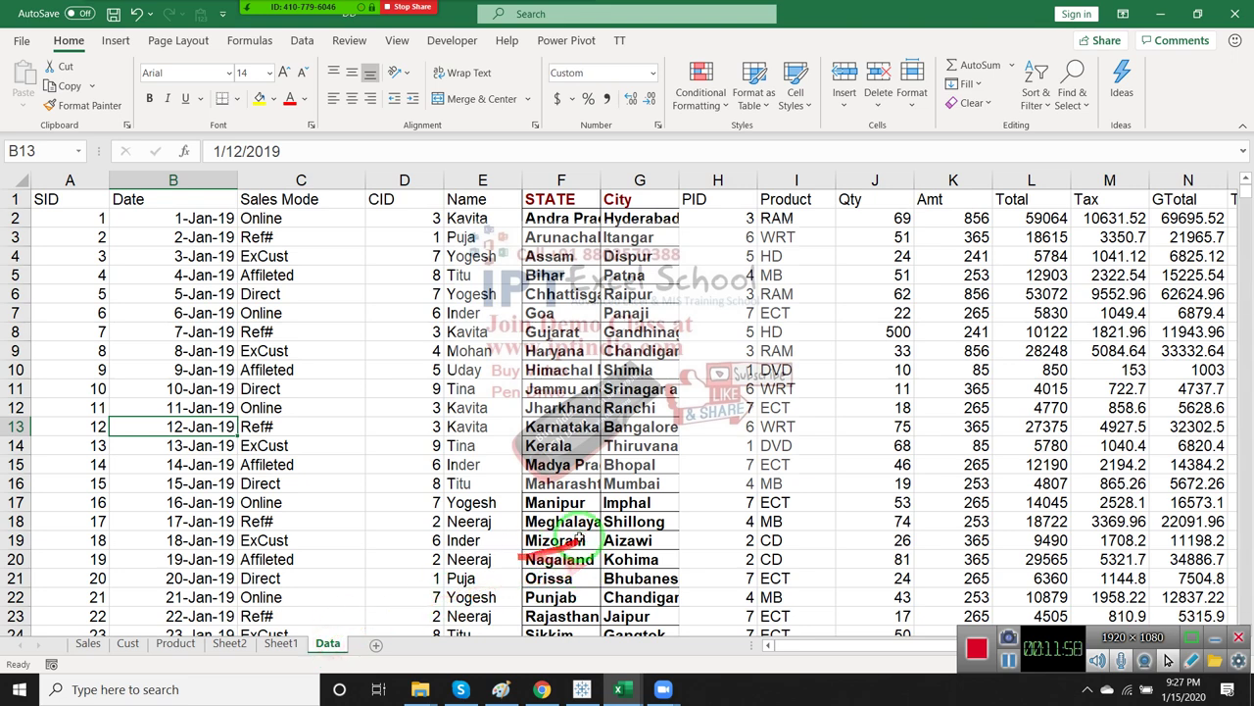
click(279, 445)
click(276, 427)
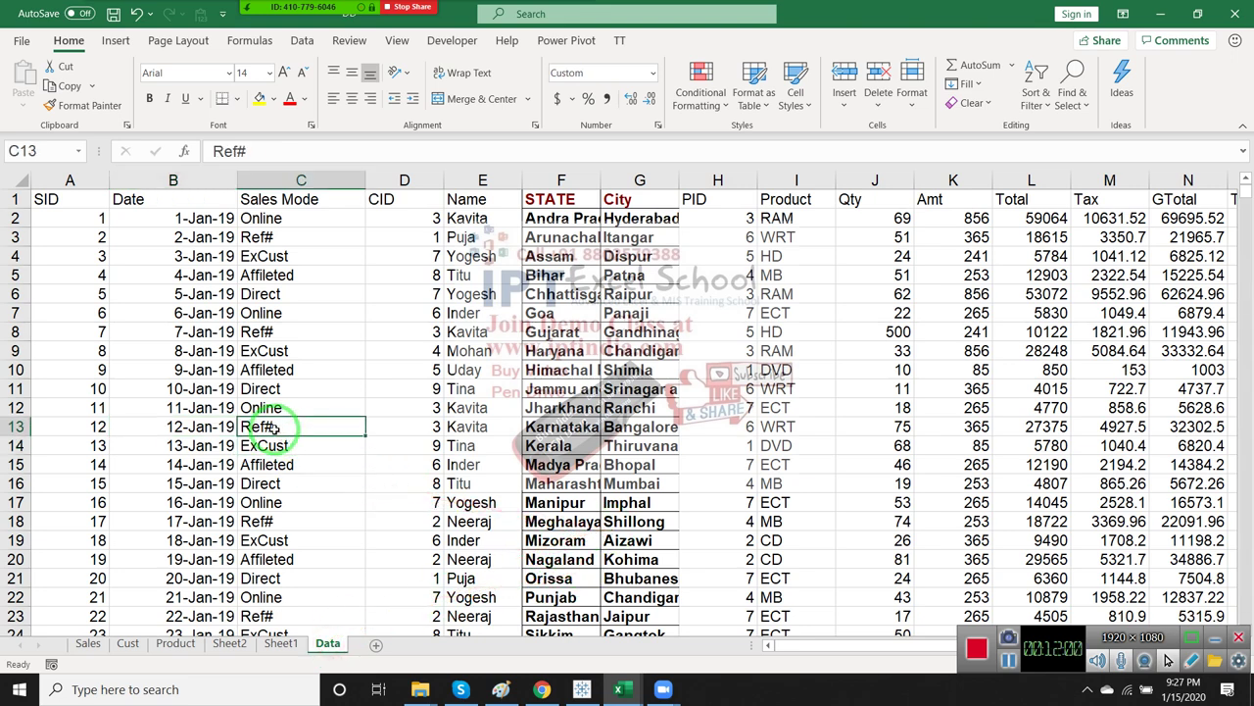
key(Right)
key(Right)
key(Right)
key(Right)
key(Right)
key(Right)
key(Right)
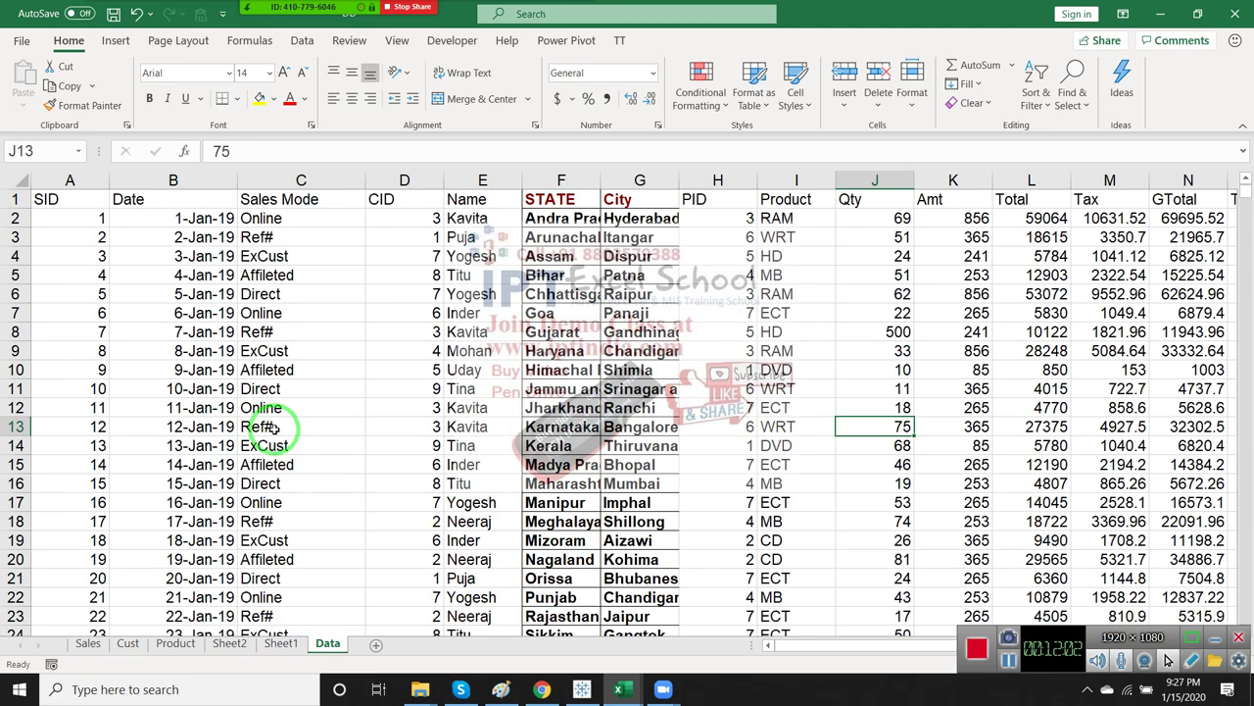
text(7500)
key(Return)
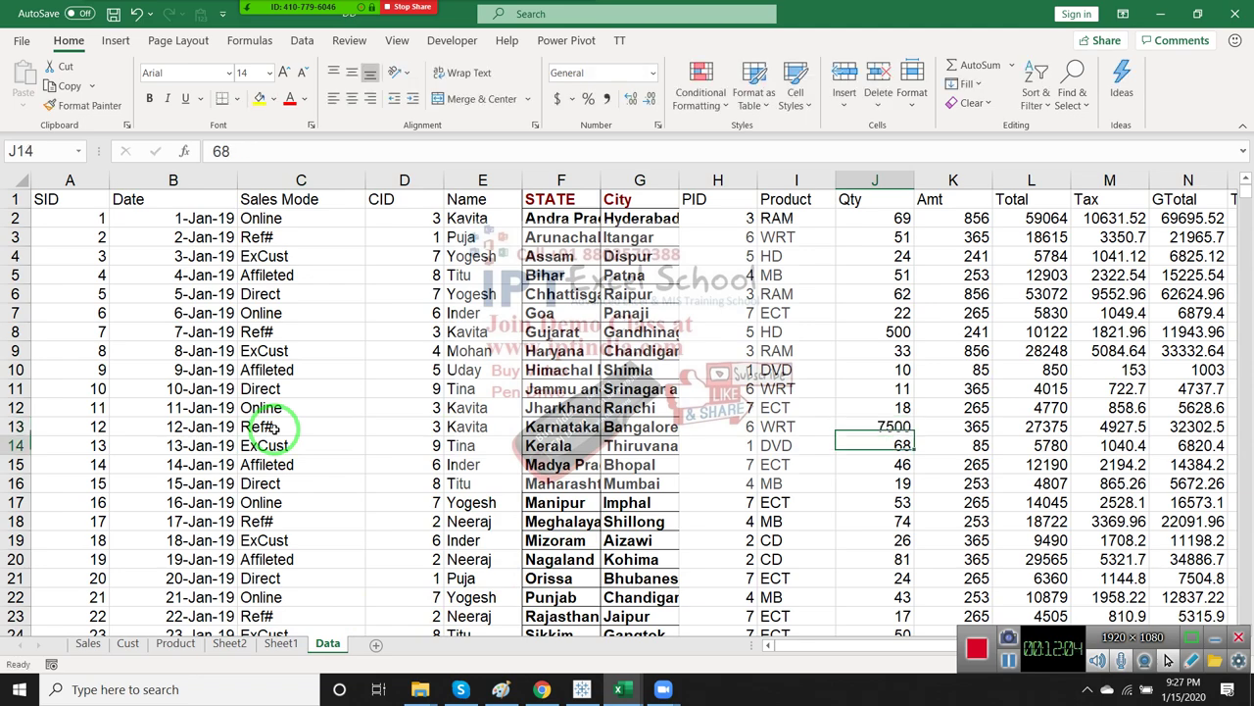
Refresh the pivot so Ref# shows 50497 and verify the matching SUMIF formula in G4
click(281, 643)
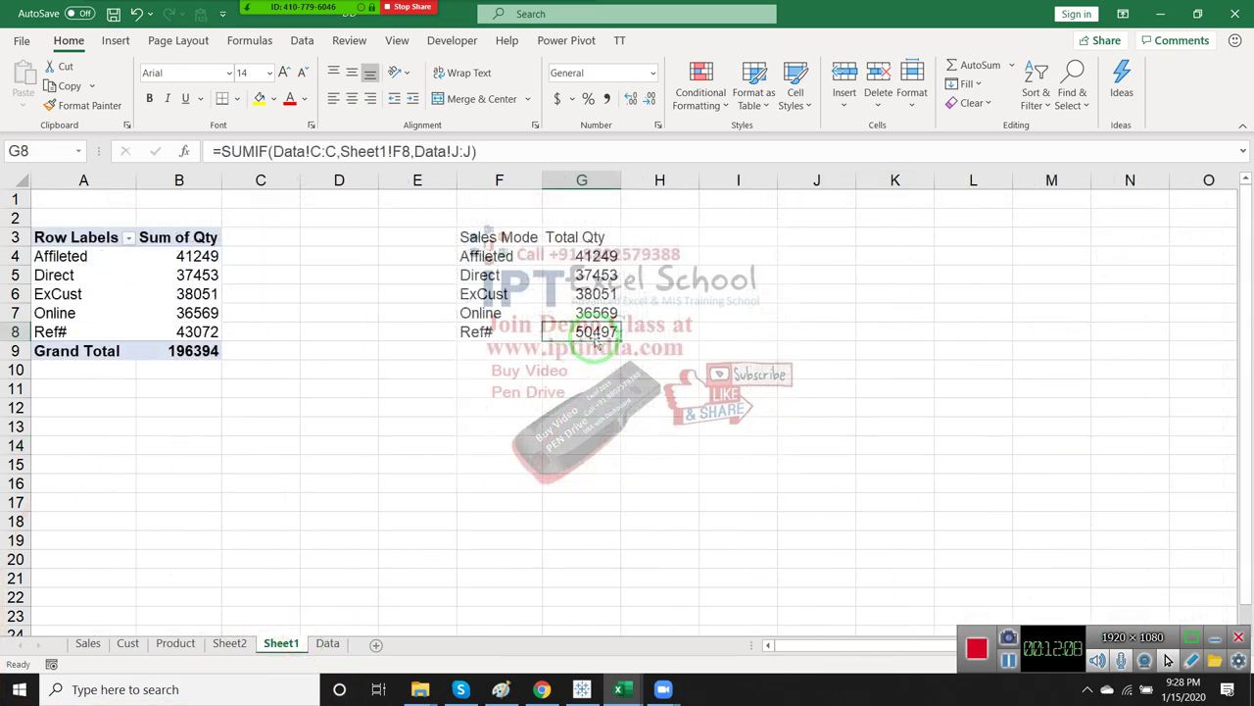
click(195, 332)
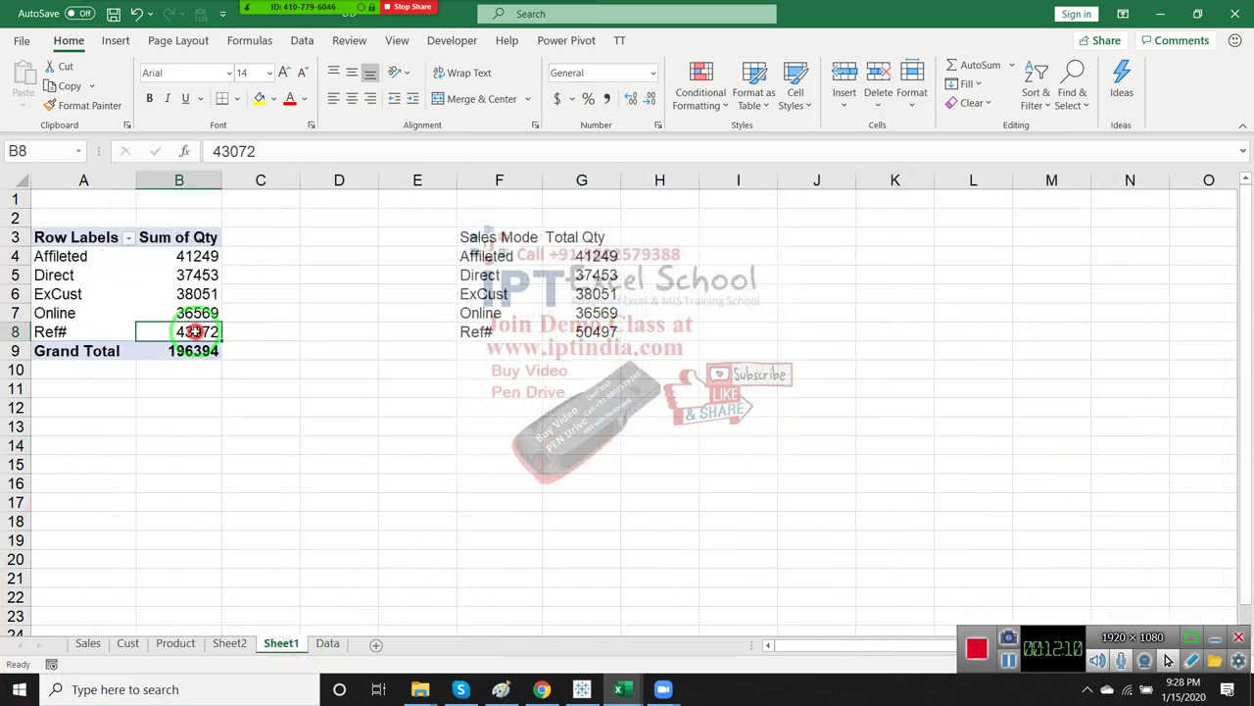
right_click(198, 332)
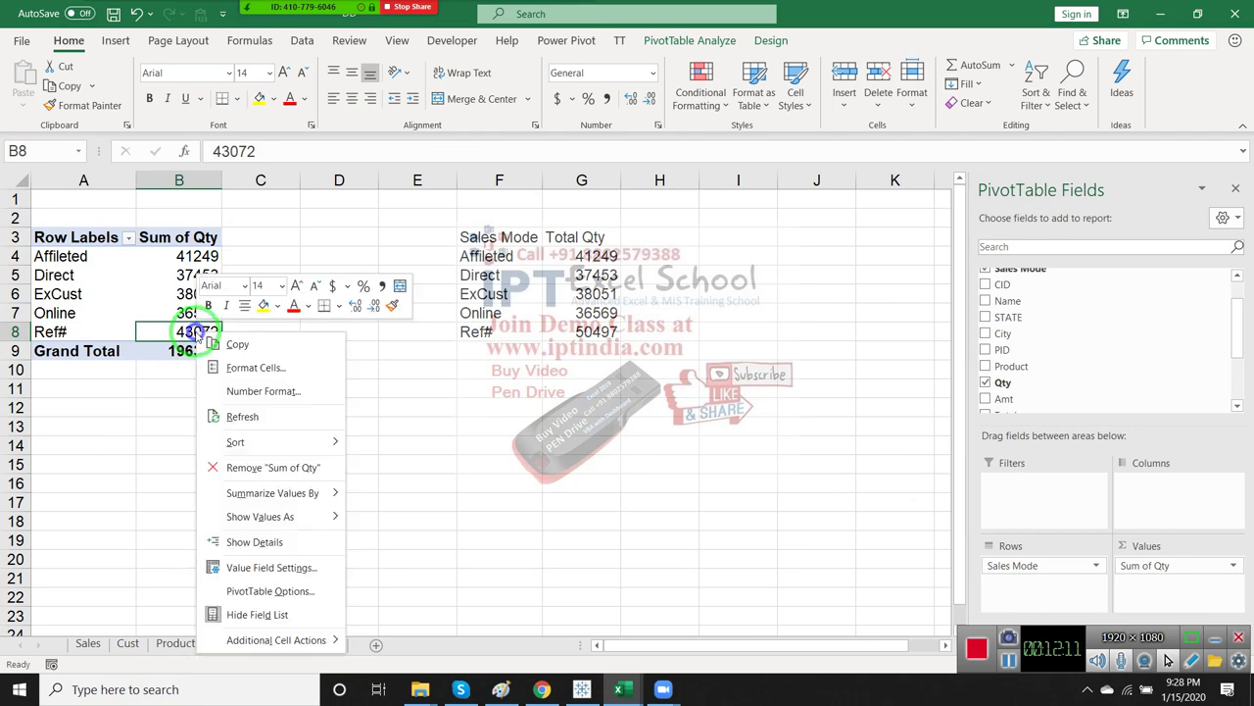
click(263, 420)
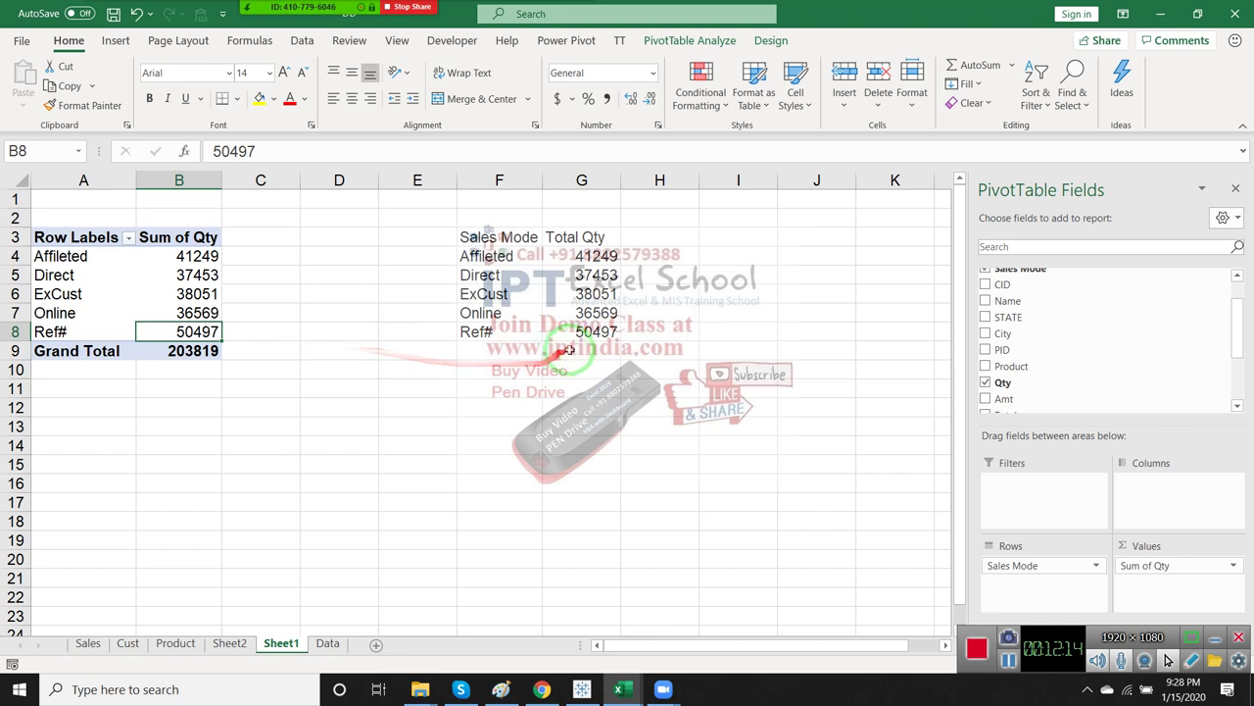
drag(578, 334, 517, 232)
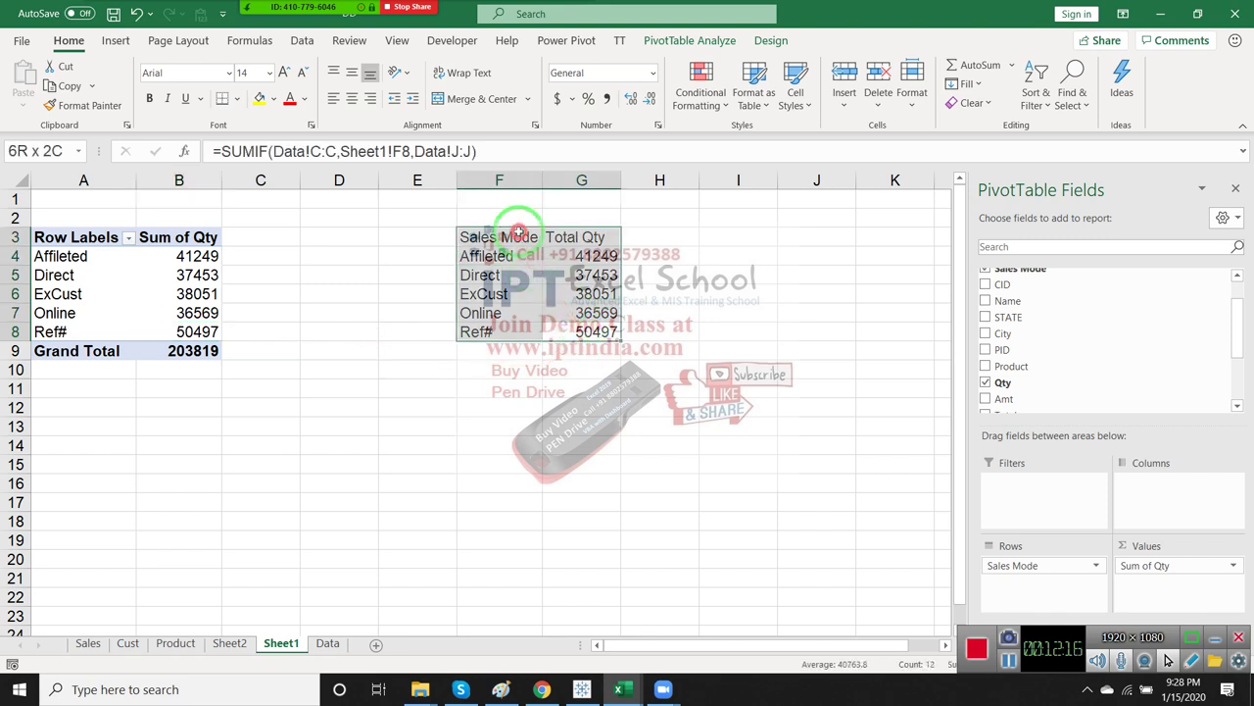
click(147, 253)
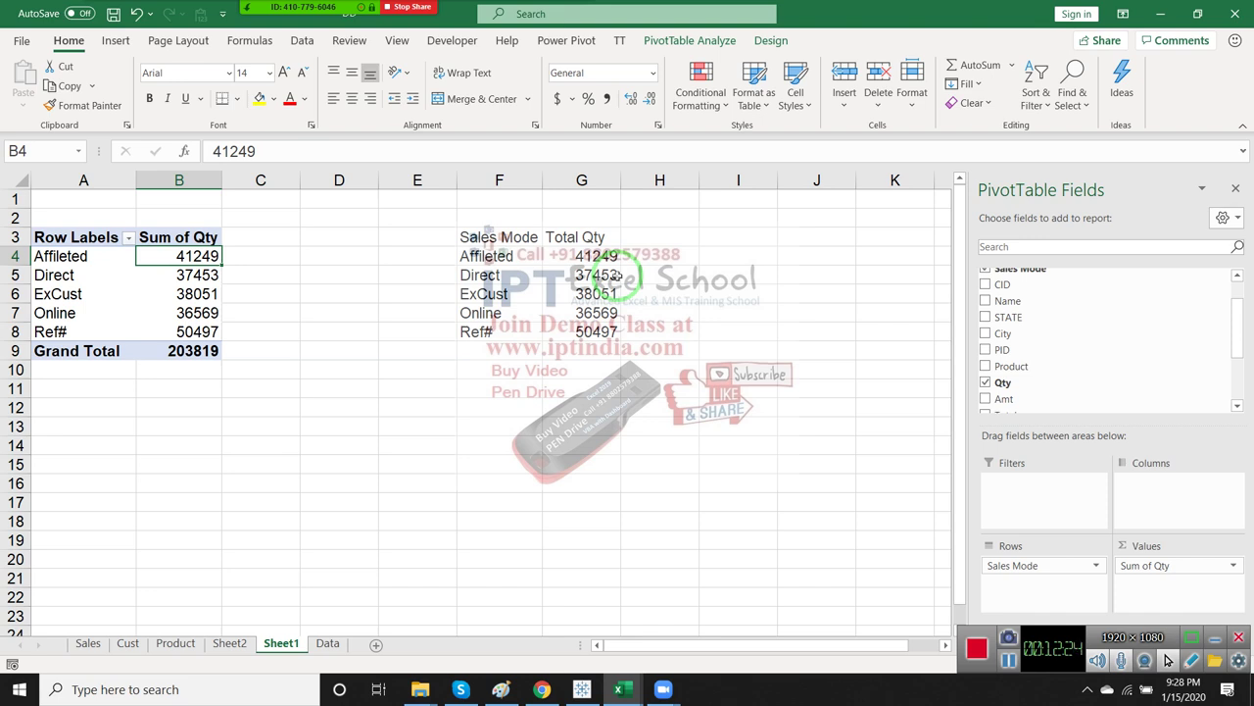
double_click(588, 256)
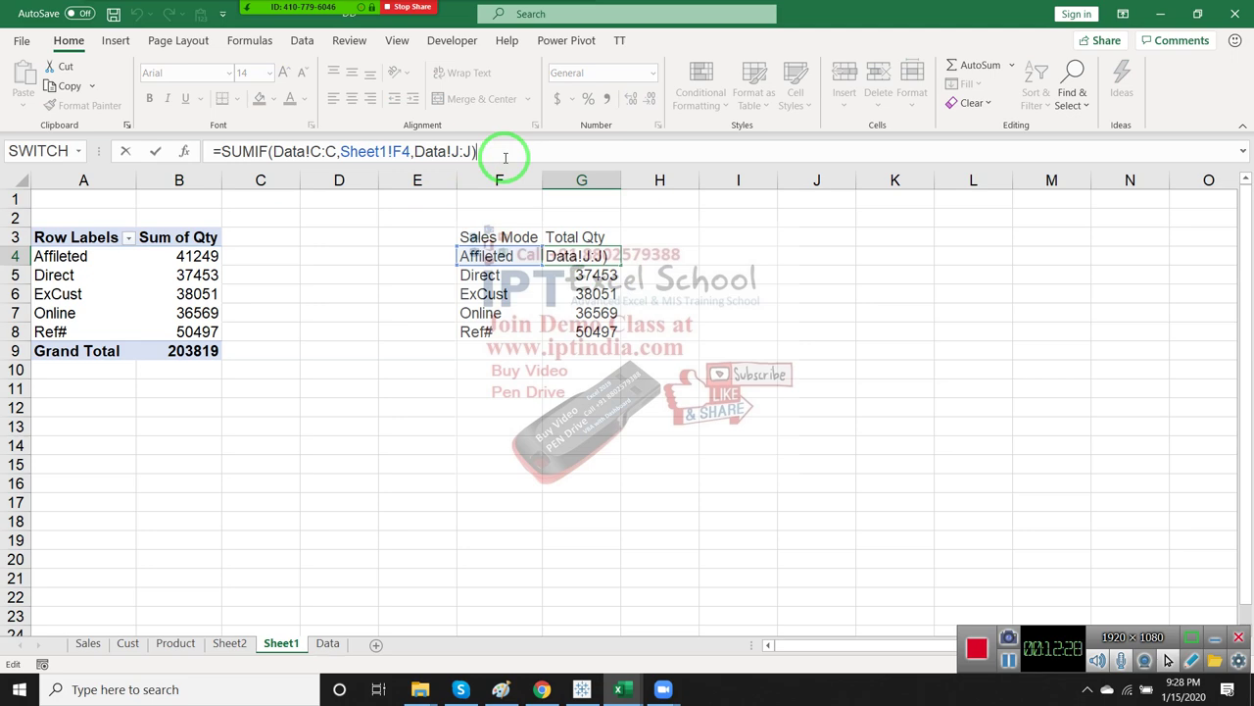
key(Escape)
click(619, 688)
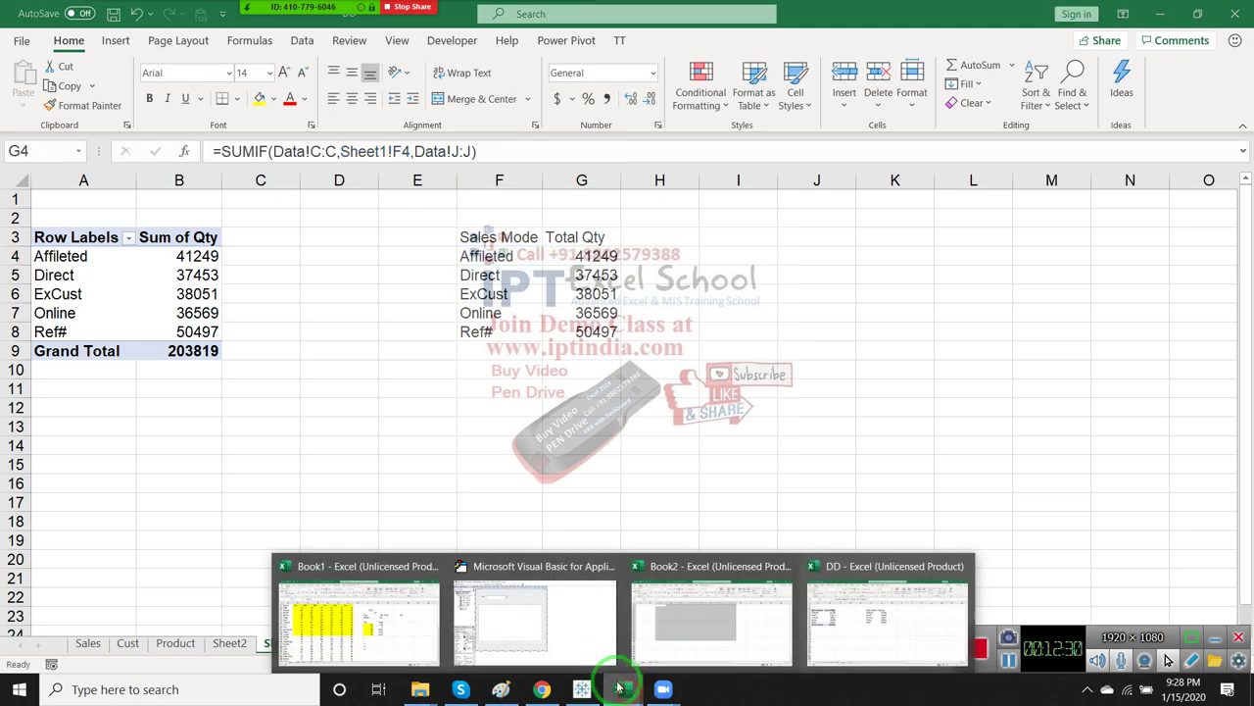
Return to the Book1 sales sheet and compare the *Puja* criterion in K5 with the names in A2 and A11
click(431, 621)
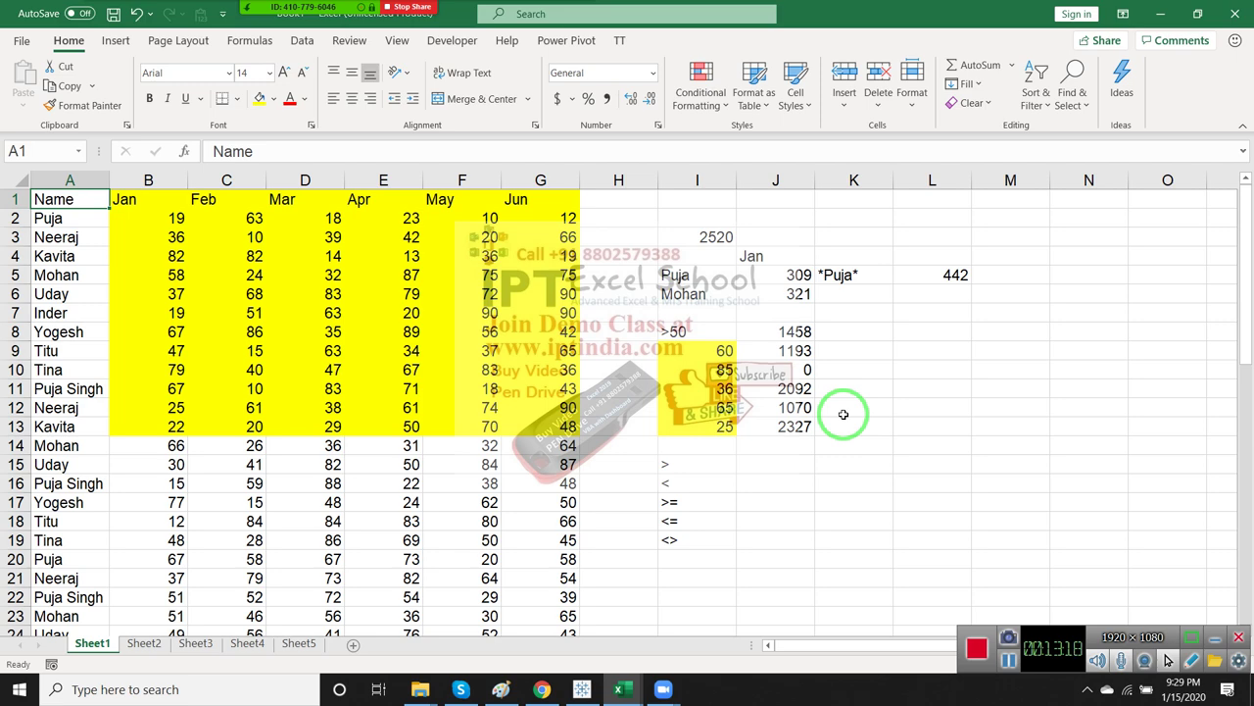
drag(859, 405, 925, 400)
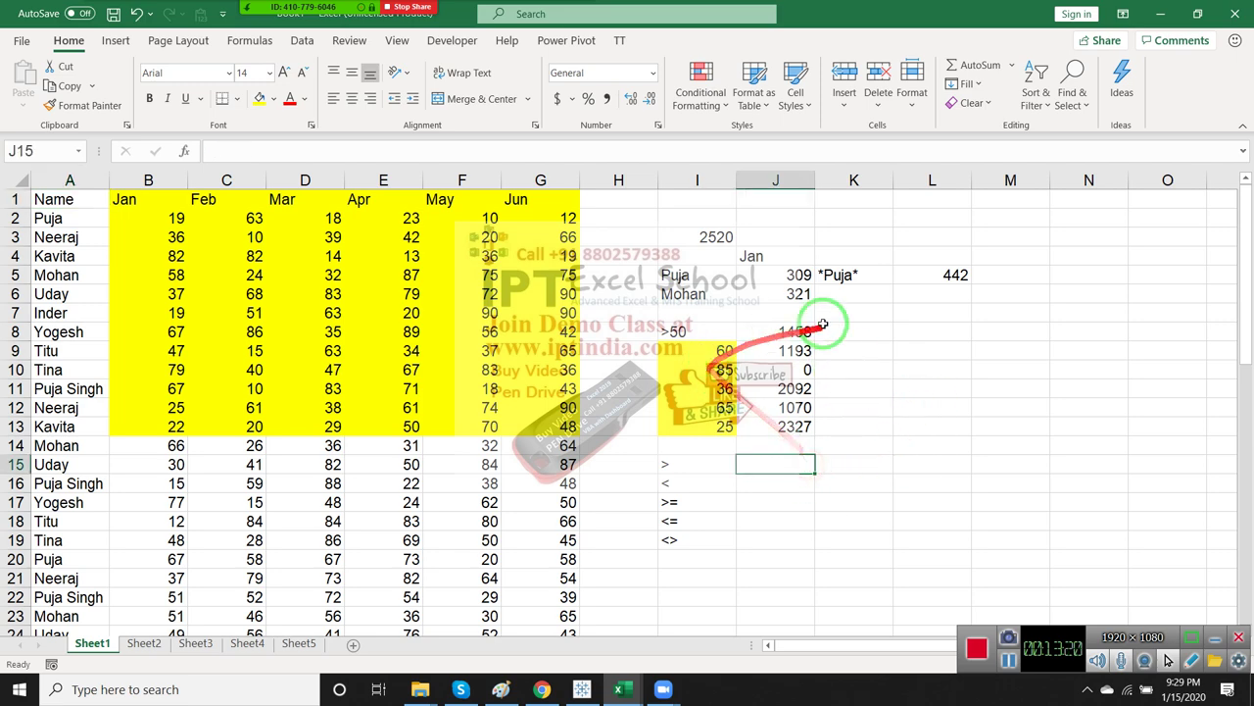
click(862, 284)
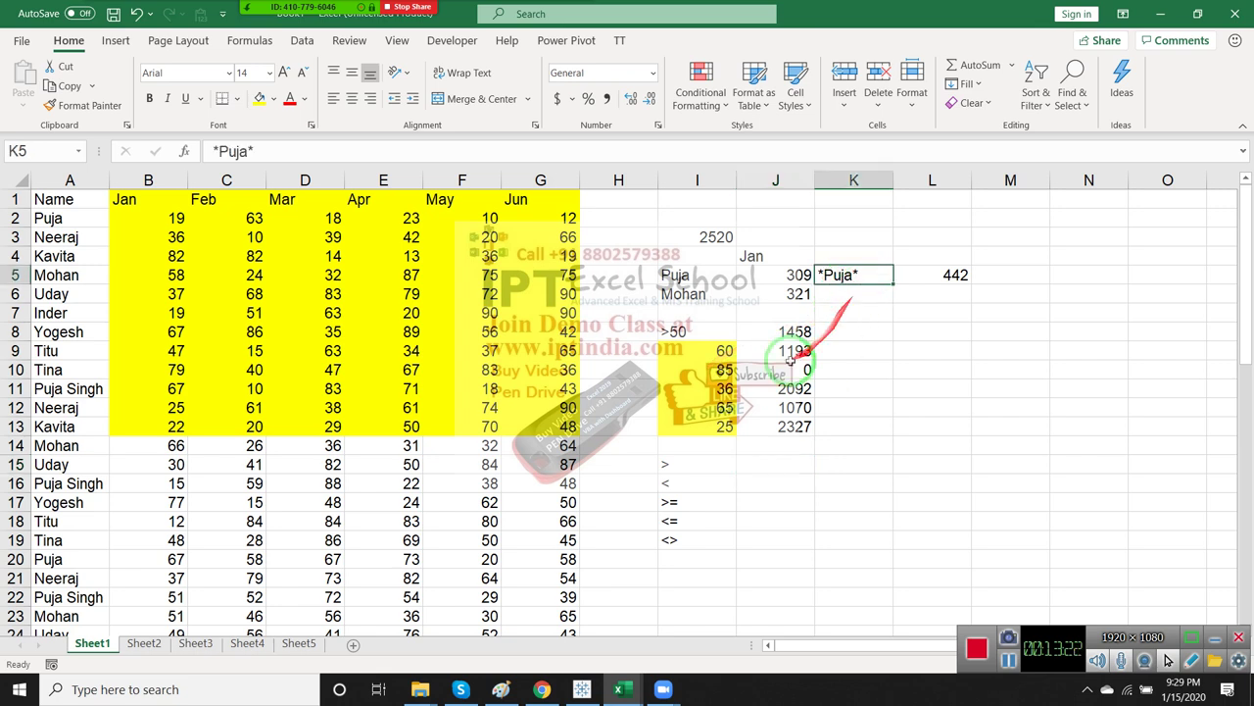
drag(730, 345, 840, 287)
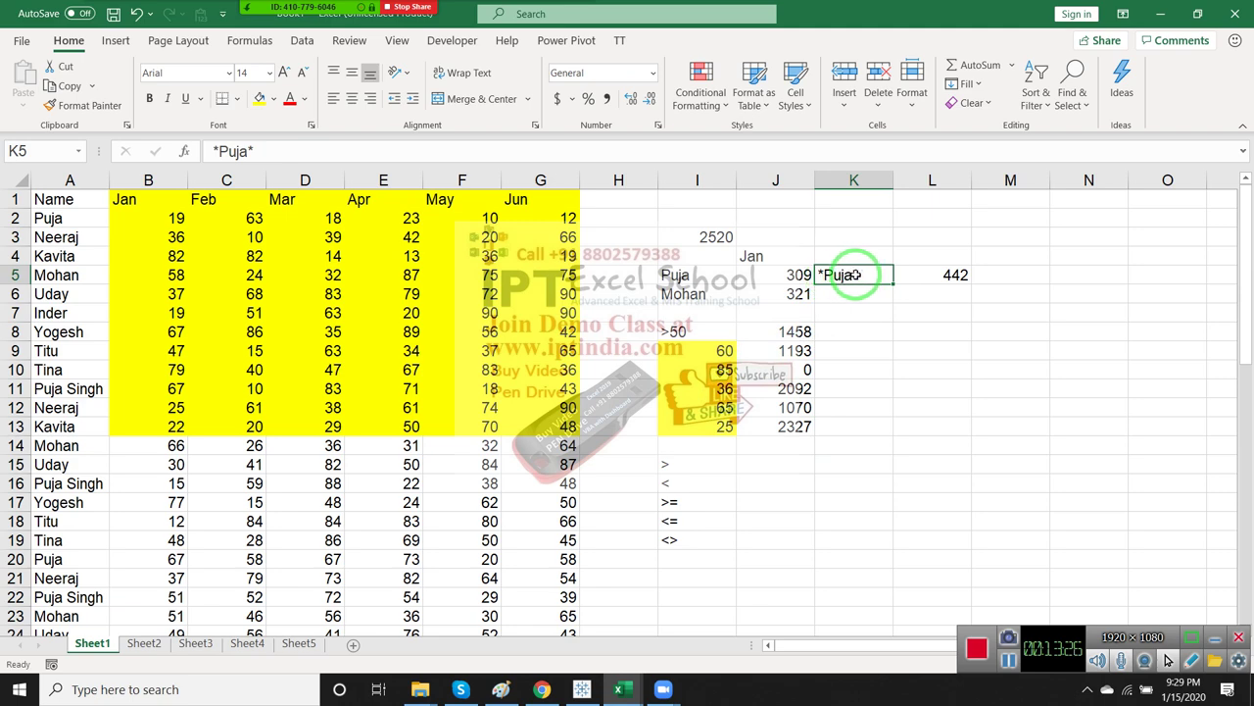
click(71, 220)
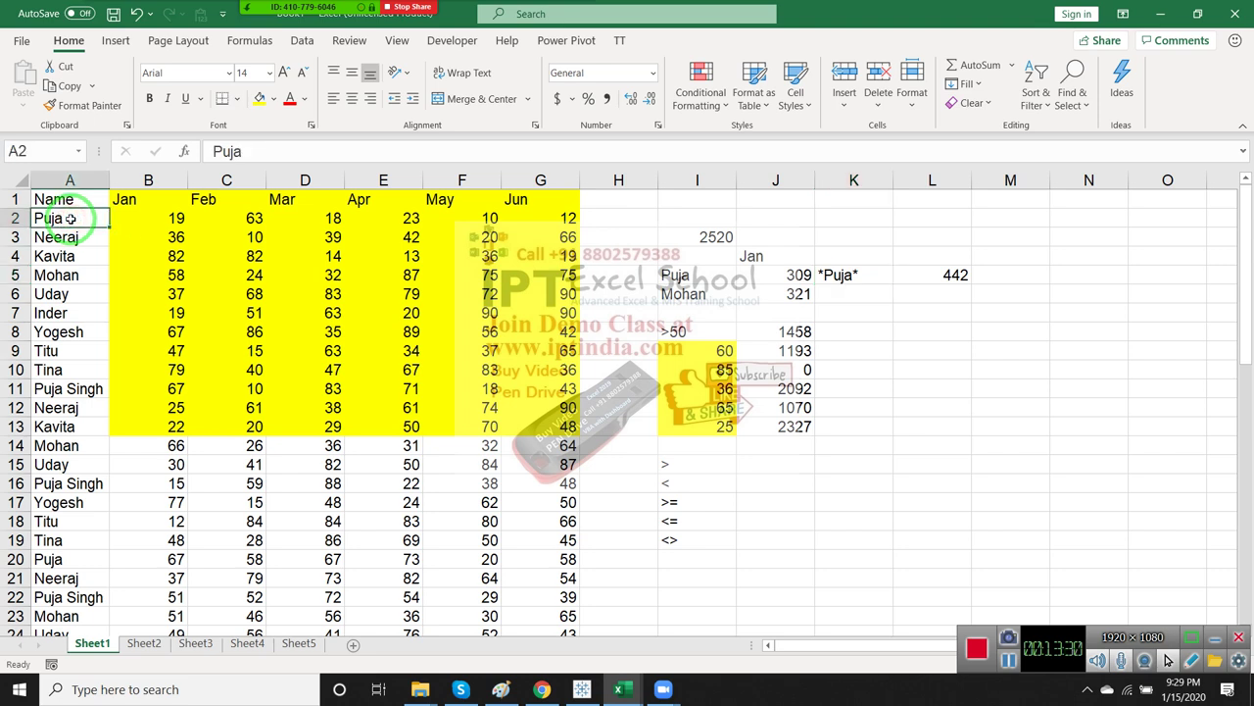
click(73, 390)
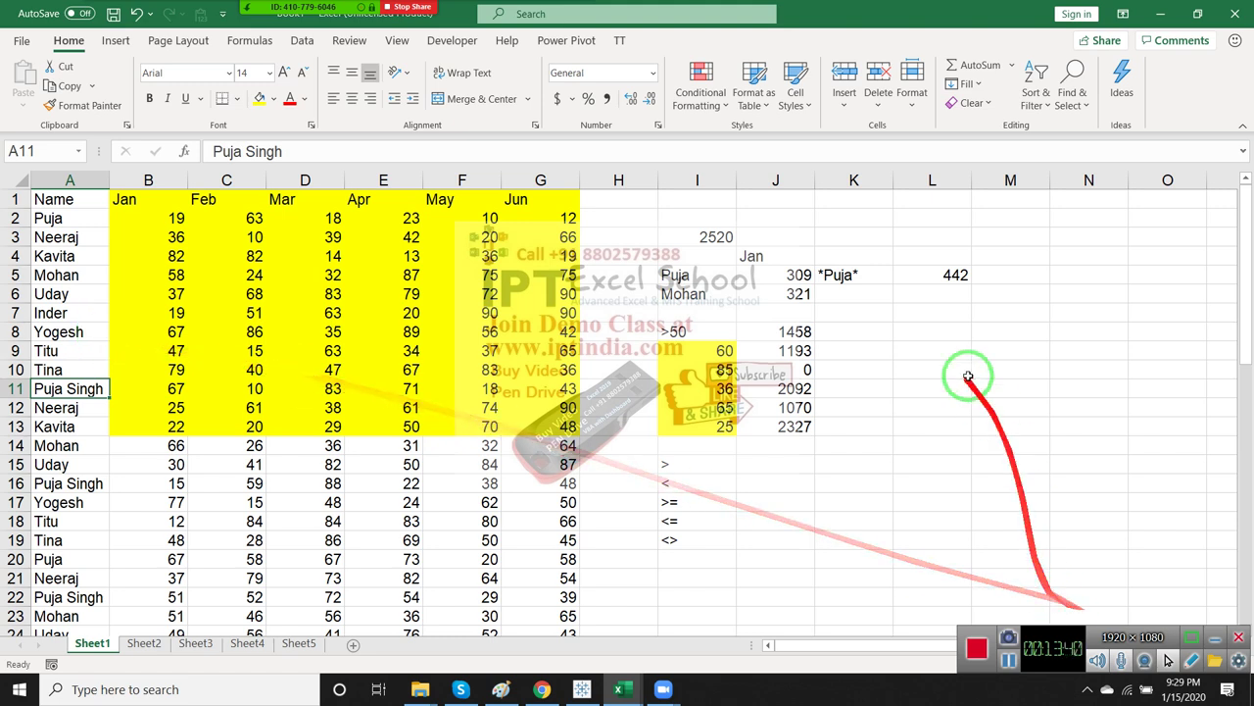
Add the Puja* criterion in K6 and fill the SUMIF formula down to L6, totalling 442
click(863, 291)
text(Pu)
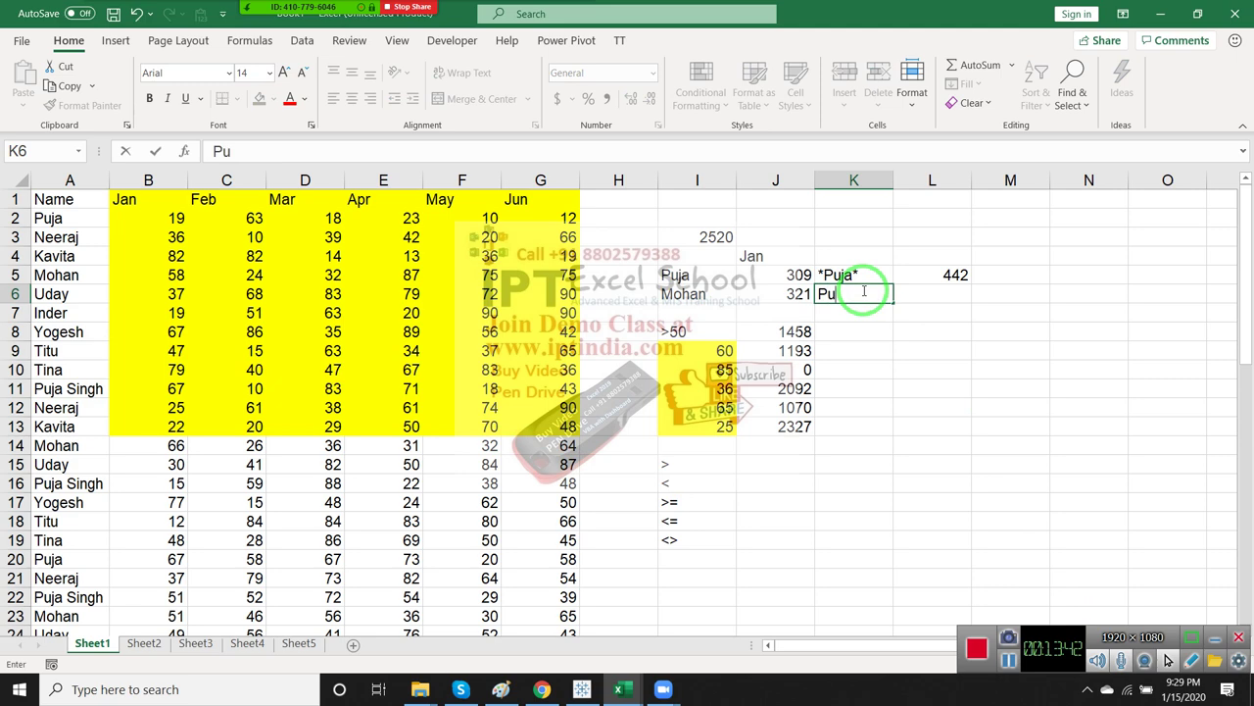
text(ja*)
key(Return)
key(Right)
key(Up)
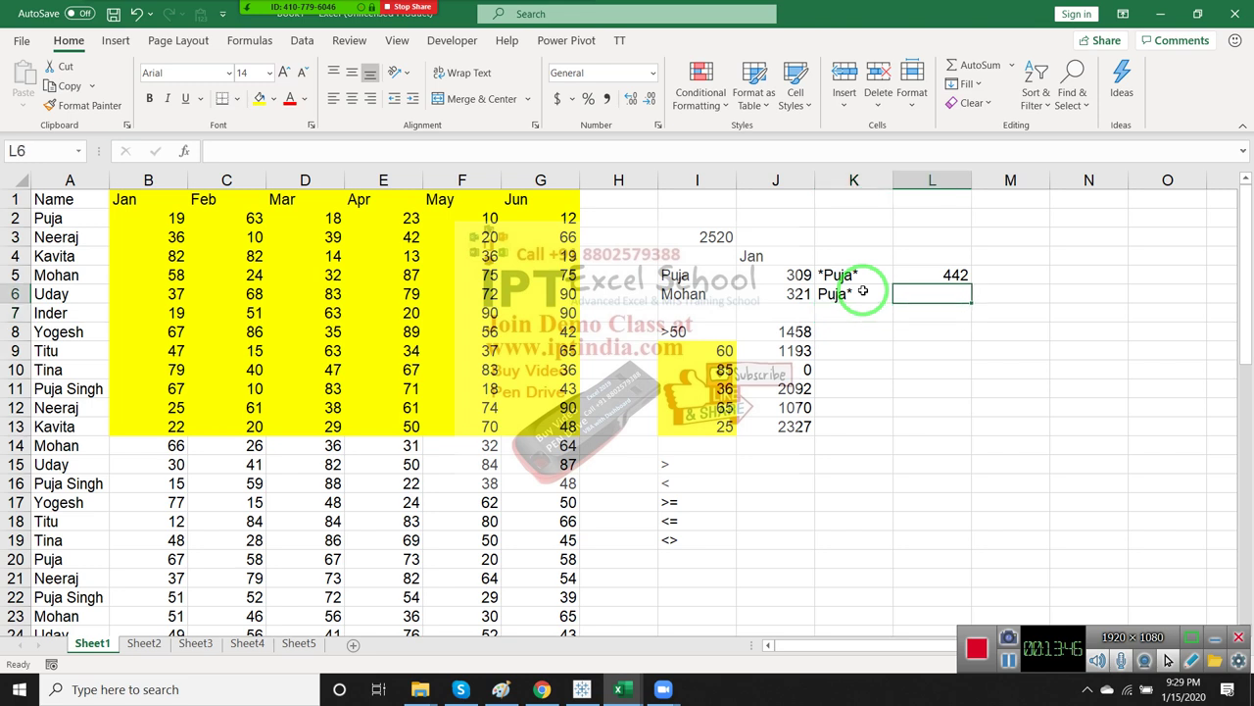
key(ctrl+d)
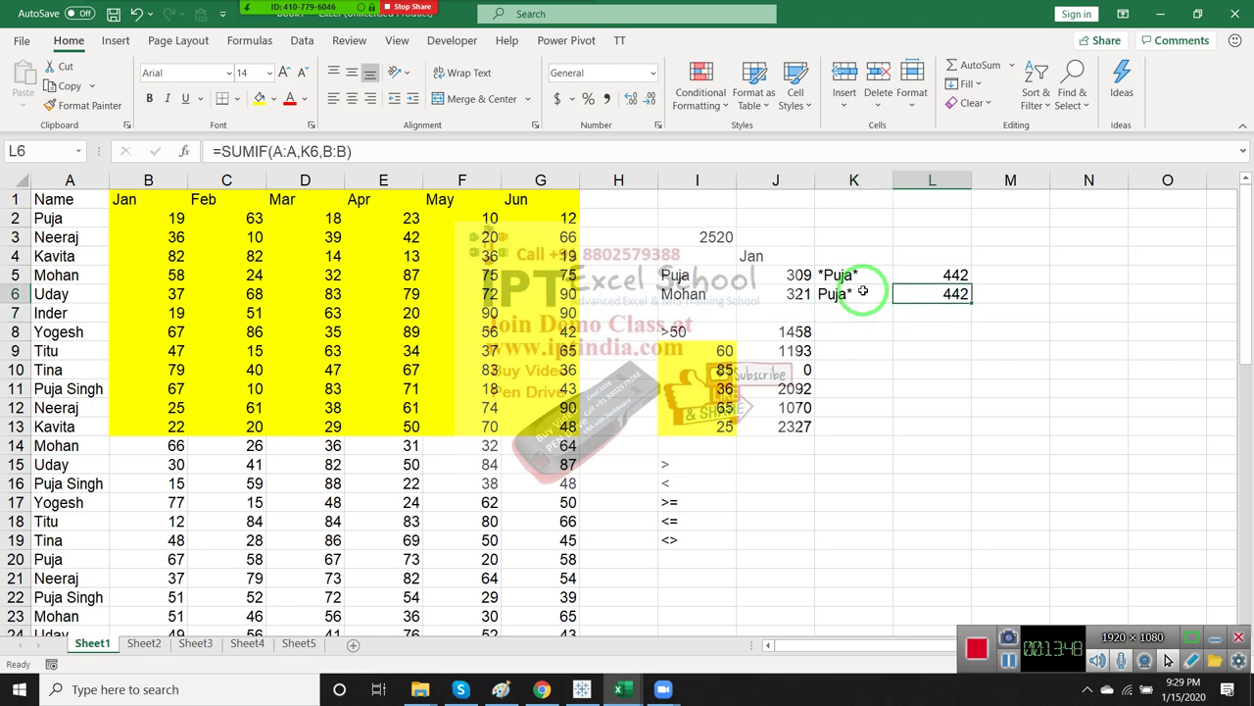
Add the *Puja criterion in K7 and fill the SUMIF formula down to L7, totalling 309
key(Down)
key(Left)
text(Pu)
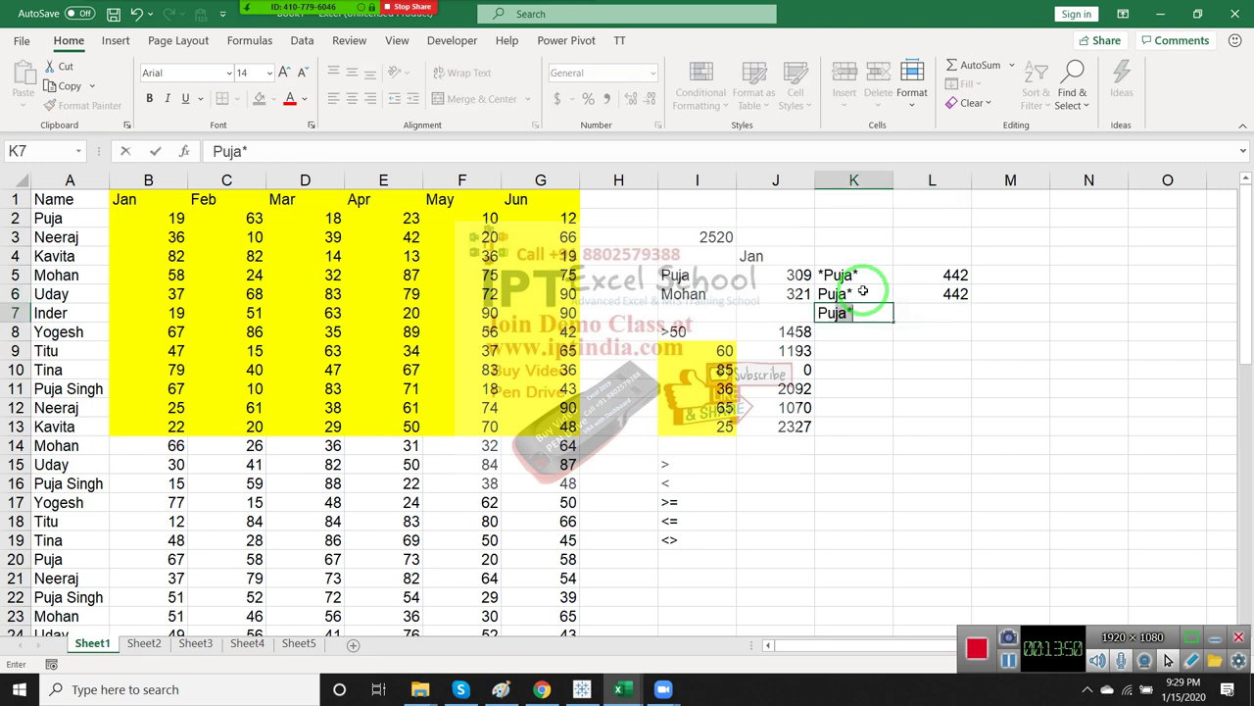
text(ja)
key(BackSpace)
key(BackSpace)
key(BackSpace)
key(BackSpace)
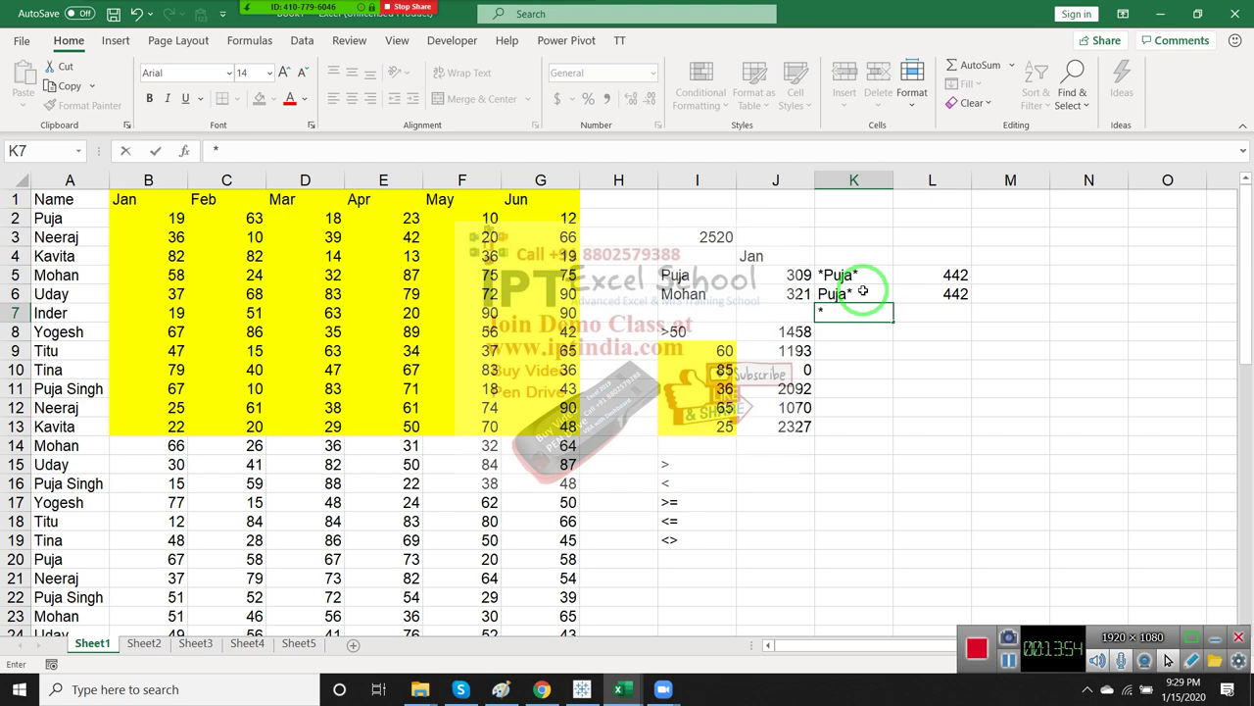
text(Puja)
key(Tab)
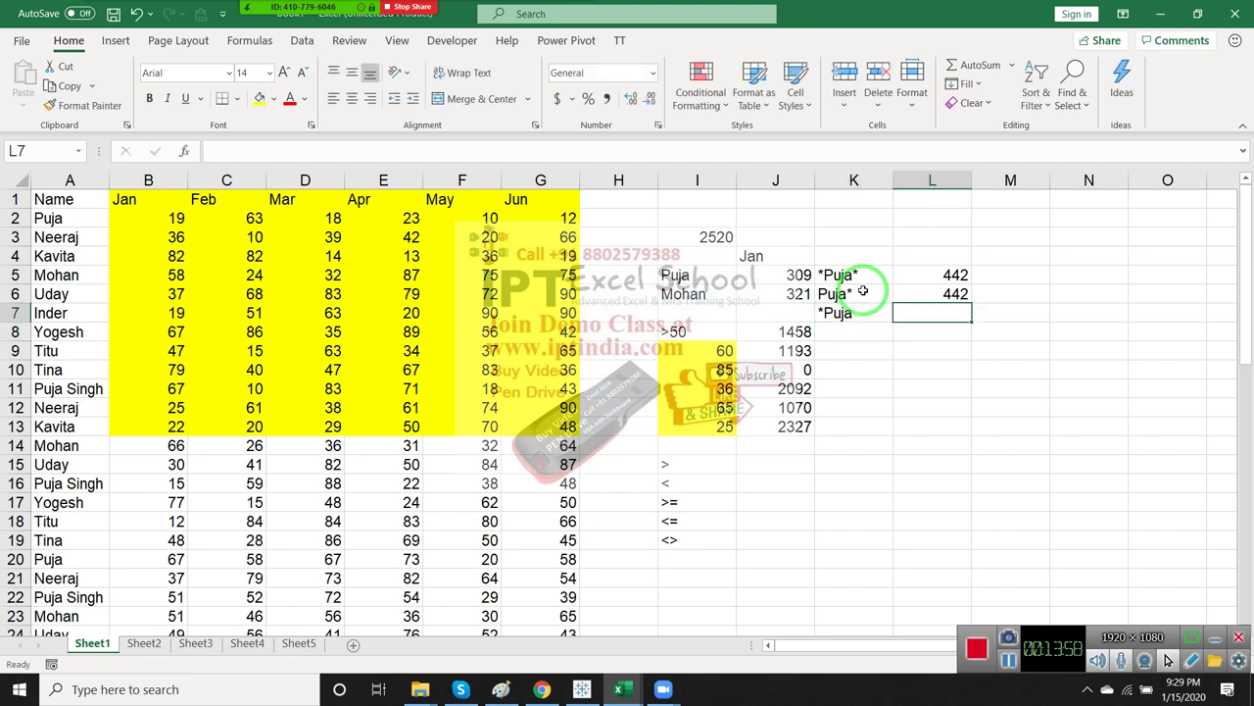
key(ctrl+d)
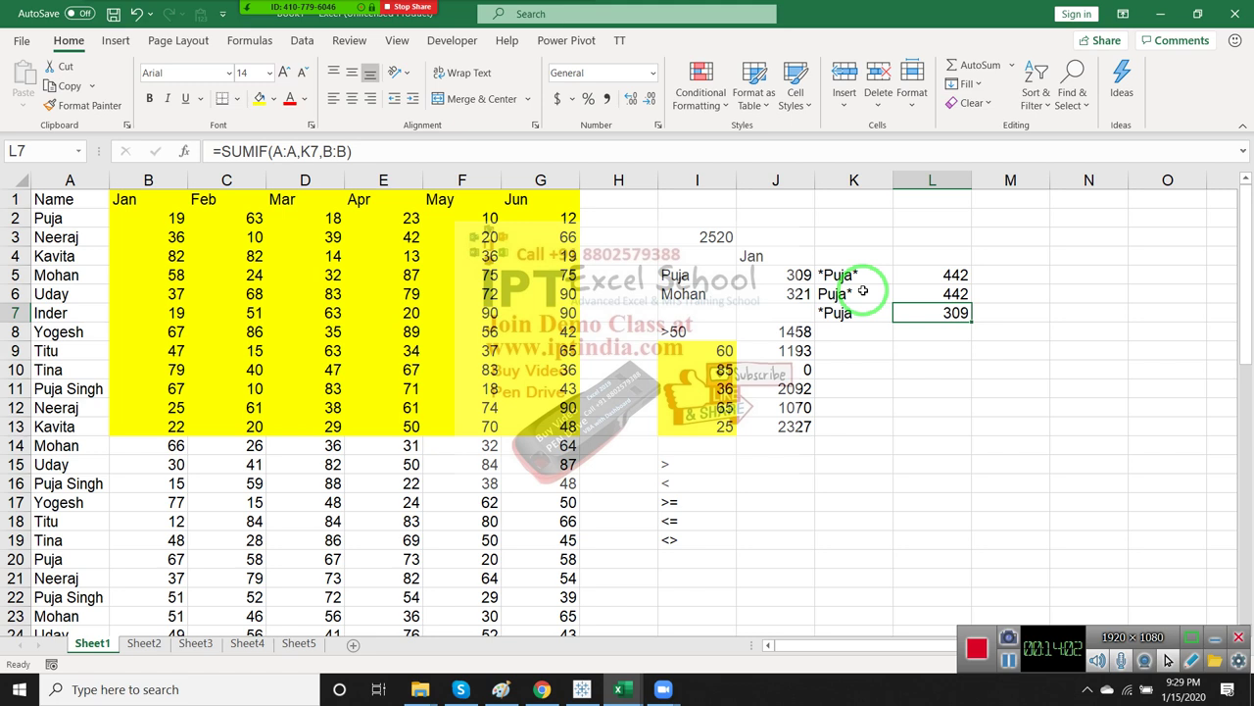
Review the three wildcard criteria and totals in K5:L7, ending on K8
key(Down)
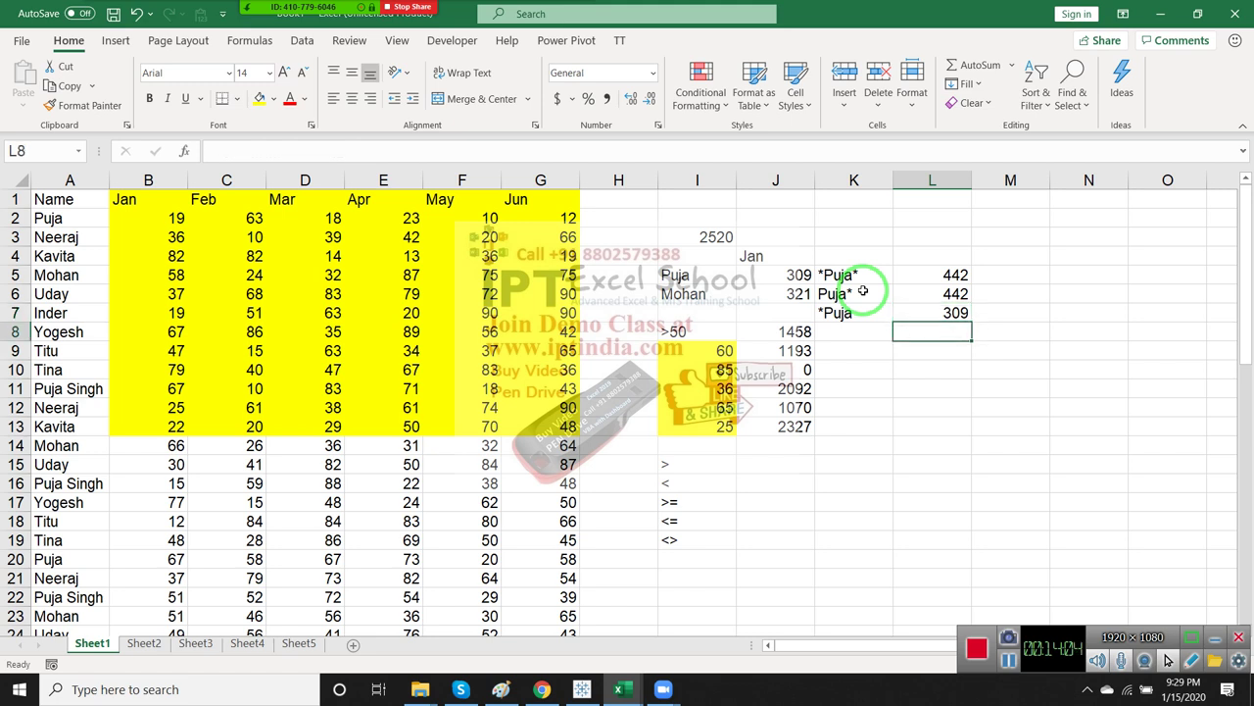
key(Left)
key(Left)
key(Up)
key(Up)
key(Up)
key(Right)
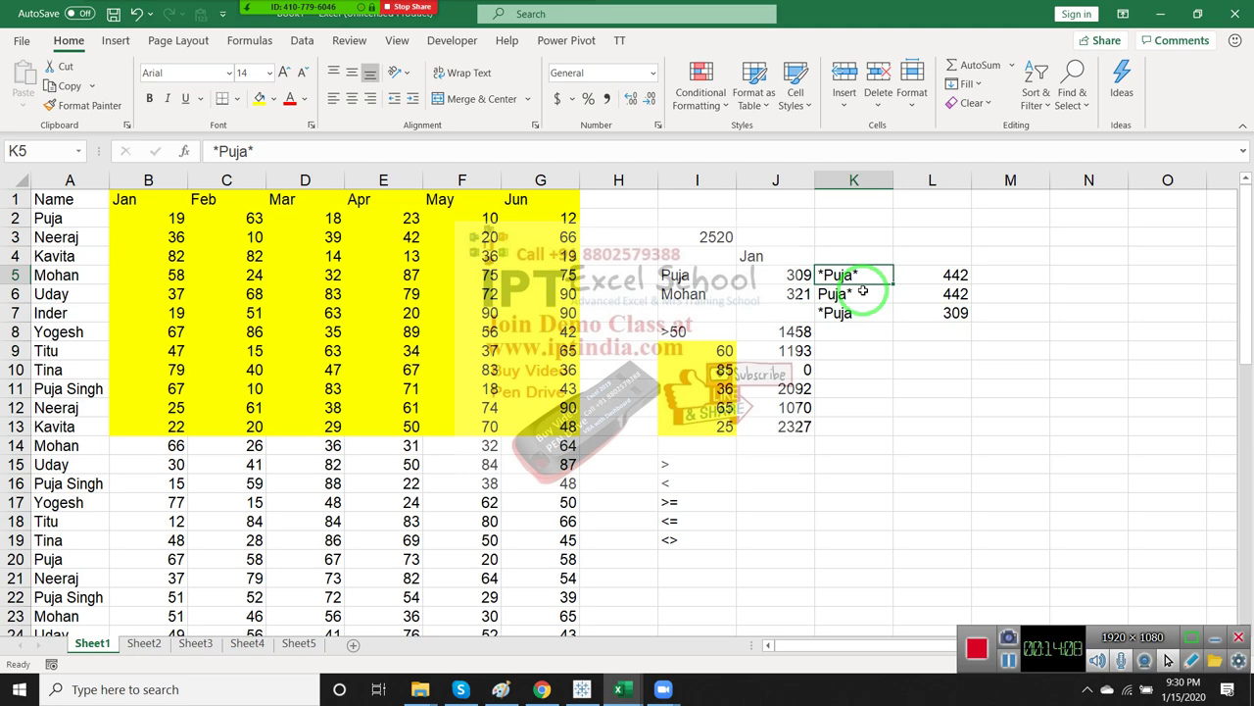
key(Down)
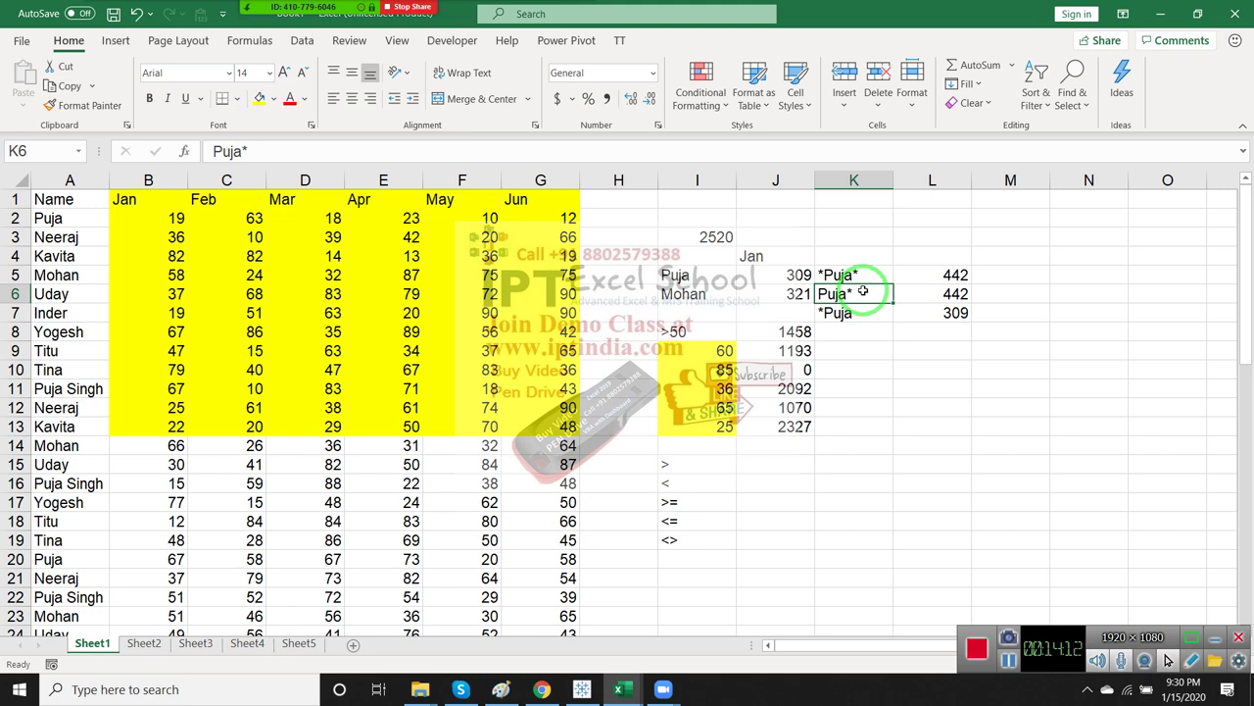
key(Down)
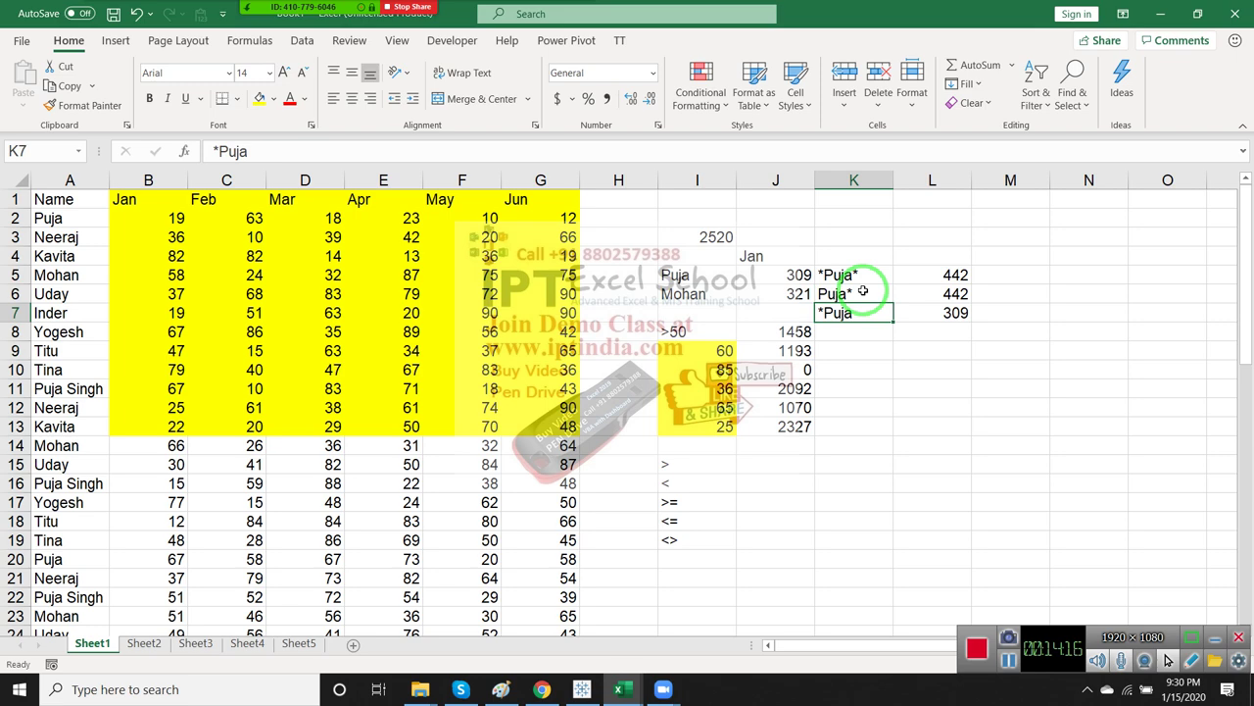
key(Down)
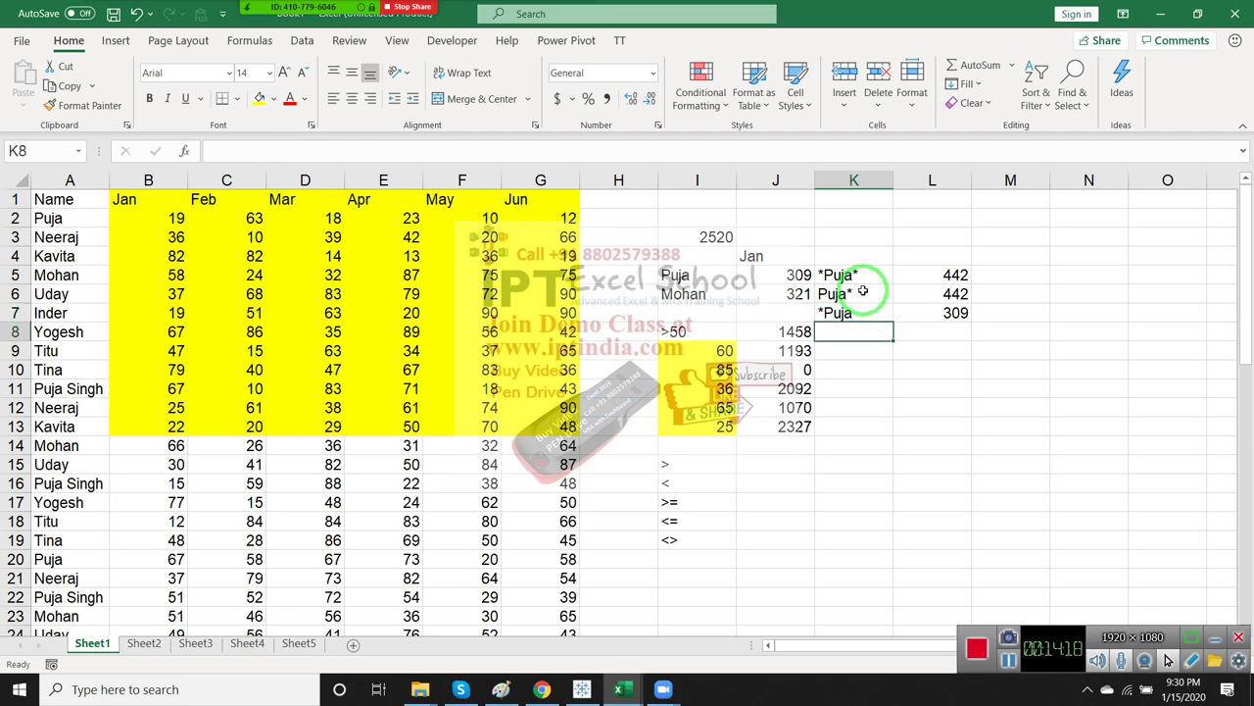
Enter Titu in K8 and build =SUMIF(A:A,K8,B:B) in L8
text(Titu)
key(Tab)
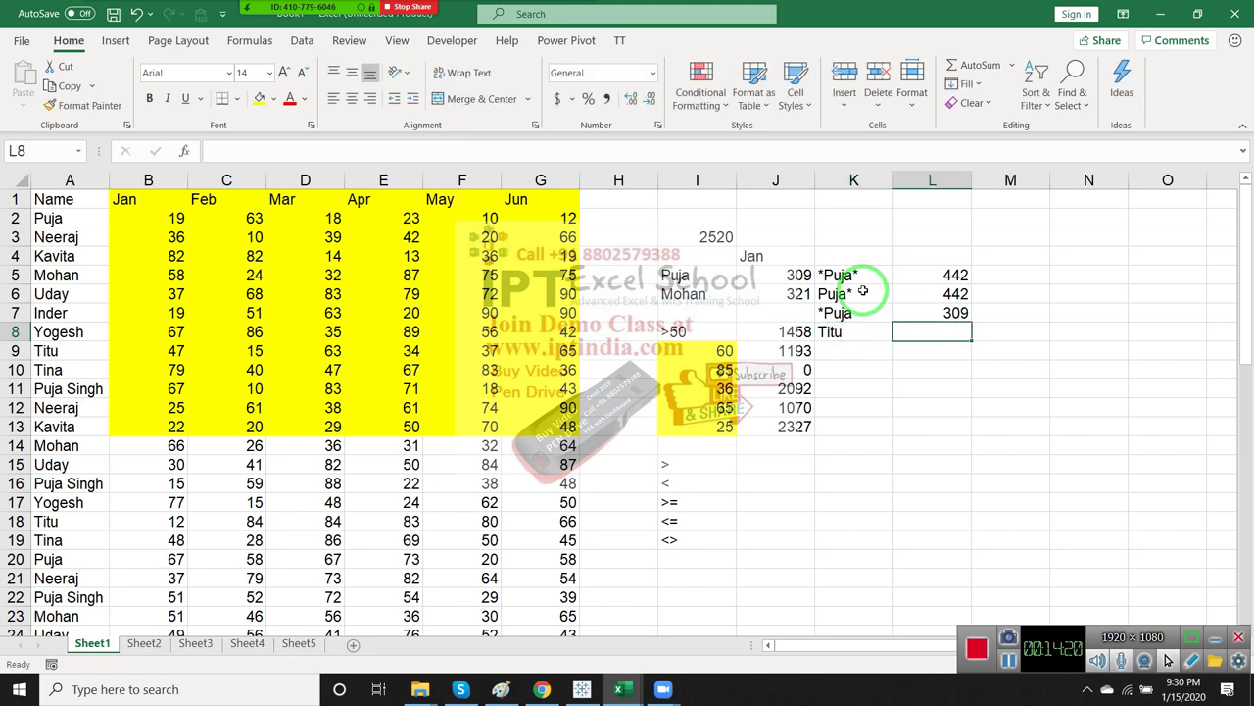
text(=sum)
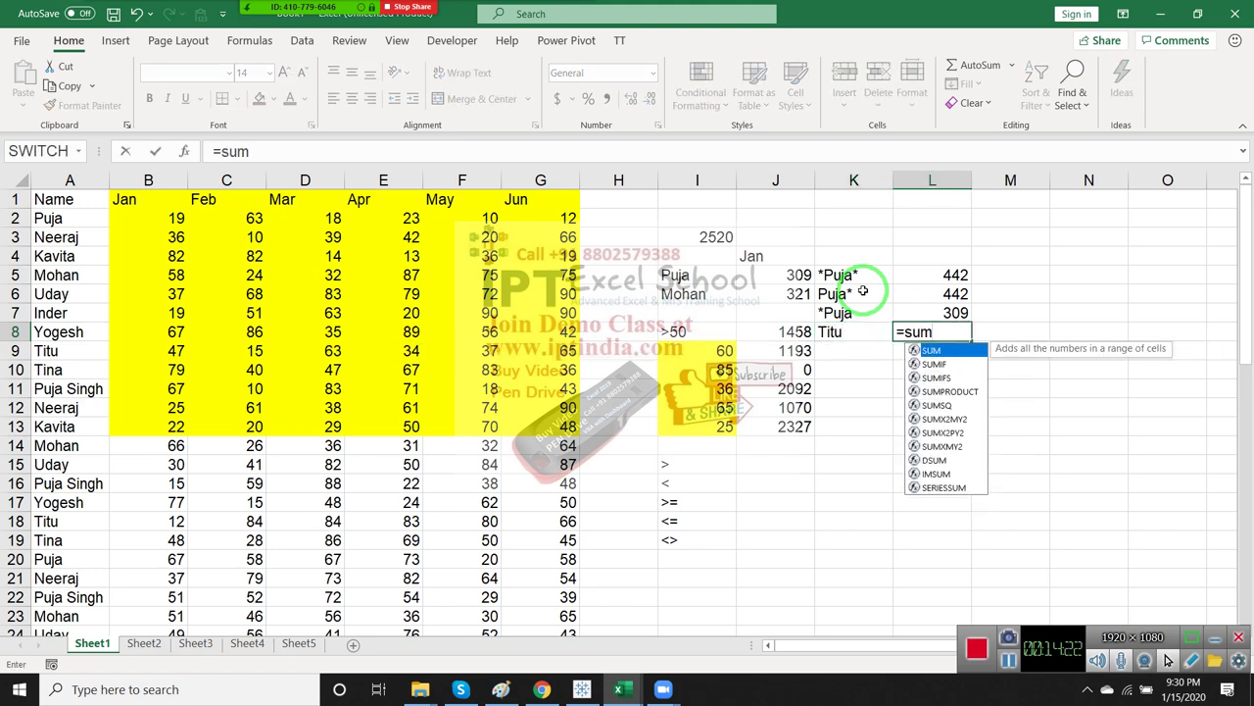
key(Down)
key(Tab)
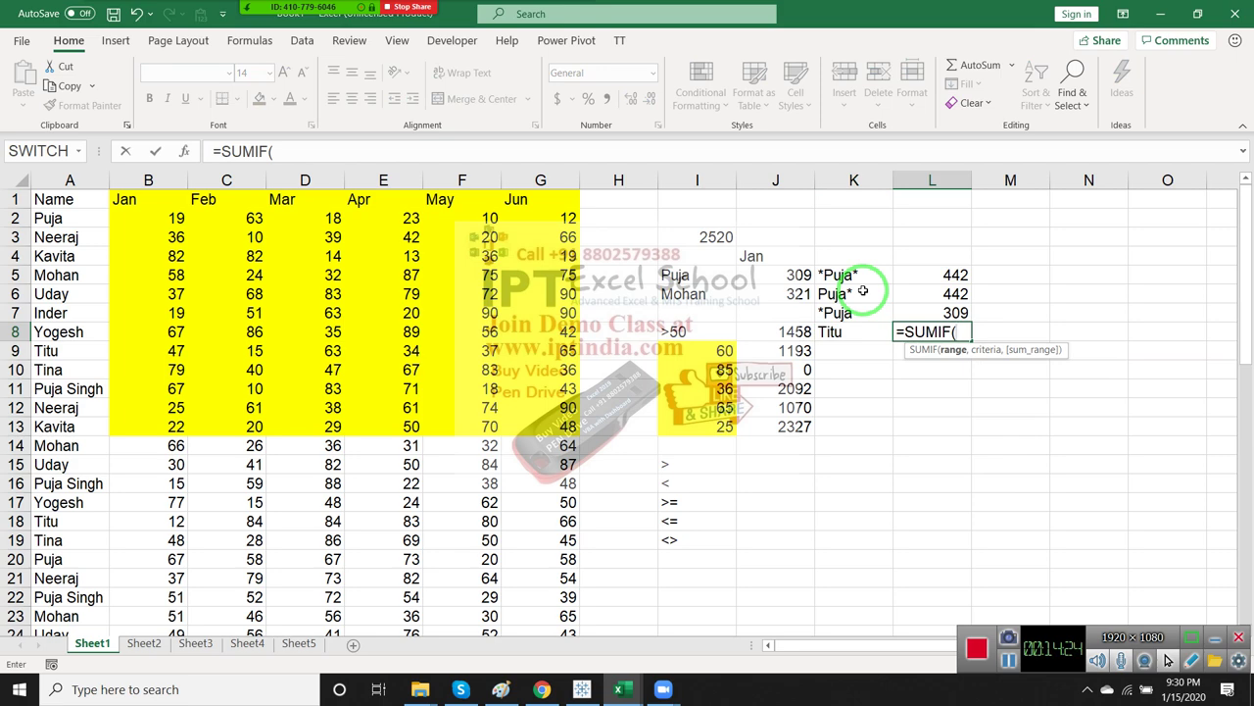
key(Left)
key(Left)
key(Left)
key(Left)
key(Left)
key(Left)
key(Left)
key(ctrl+space)
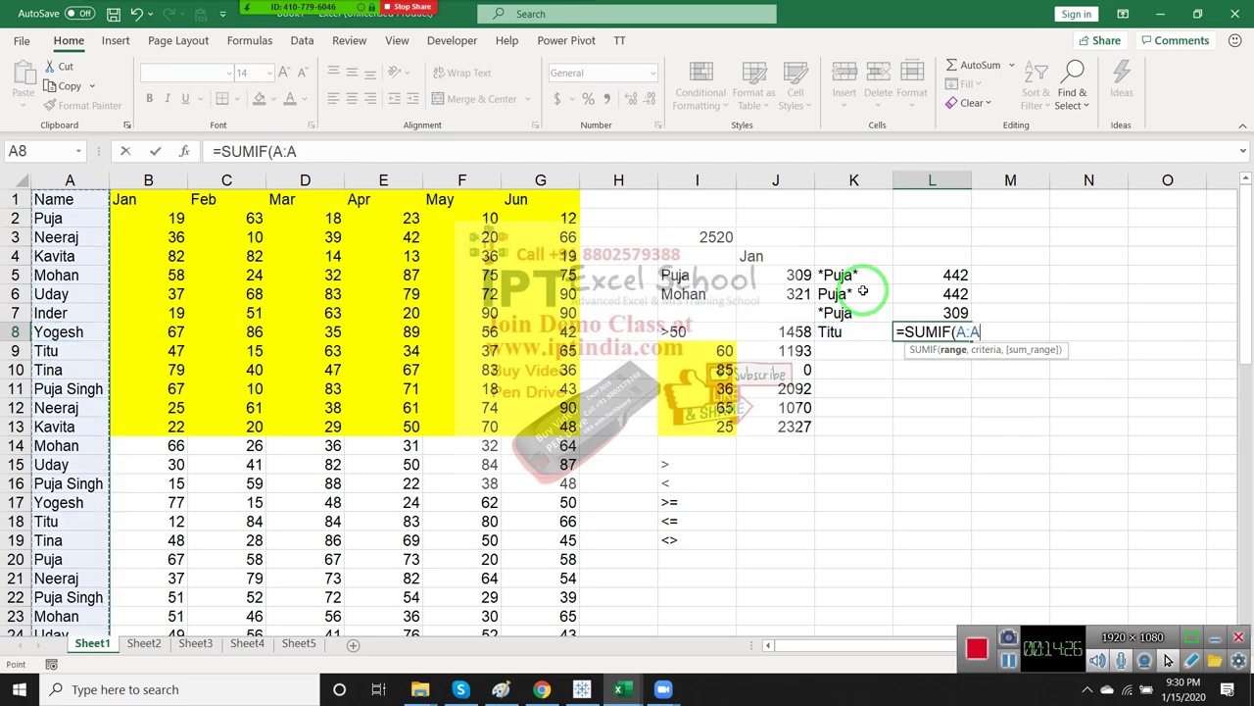
text(,)
key(Left)
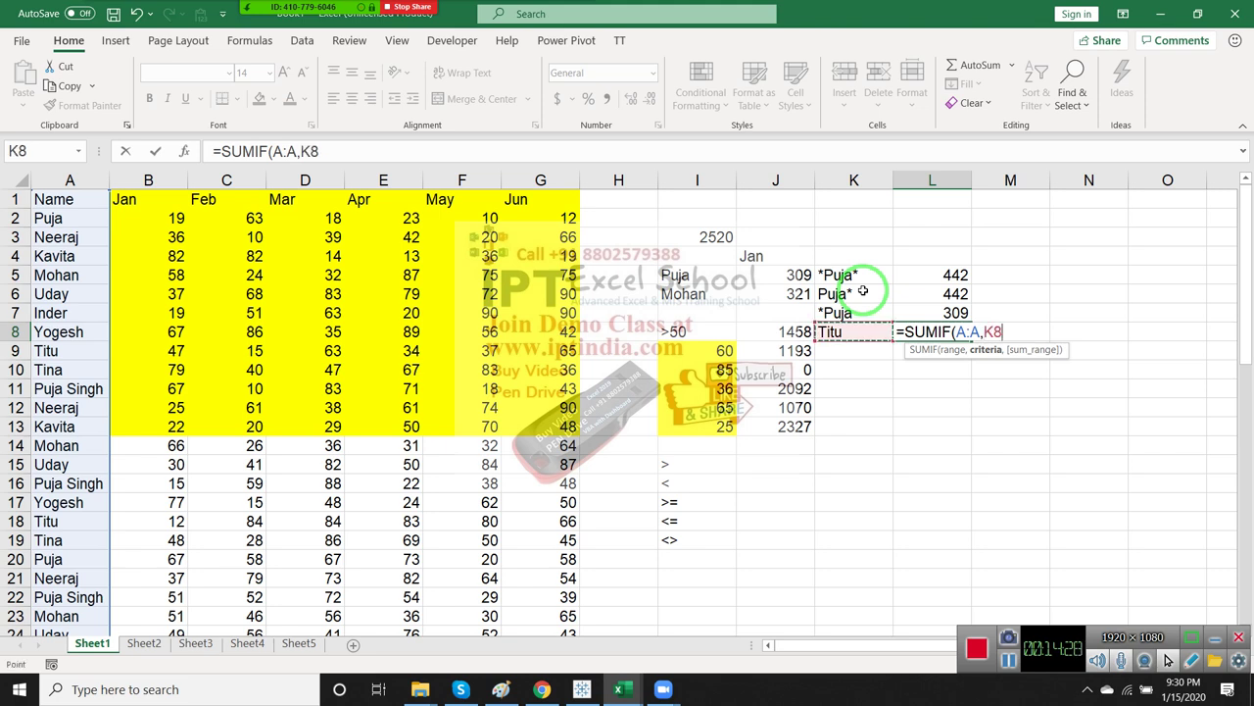
text(,)
key(Left)
key(Home)
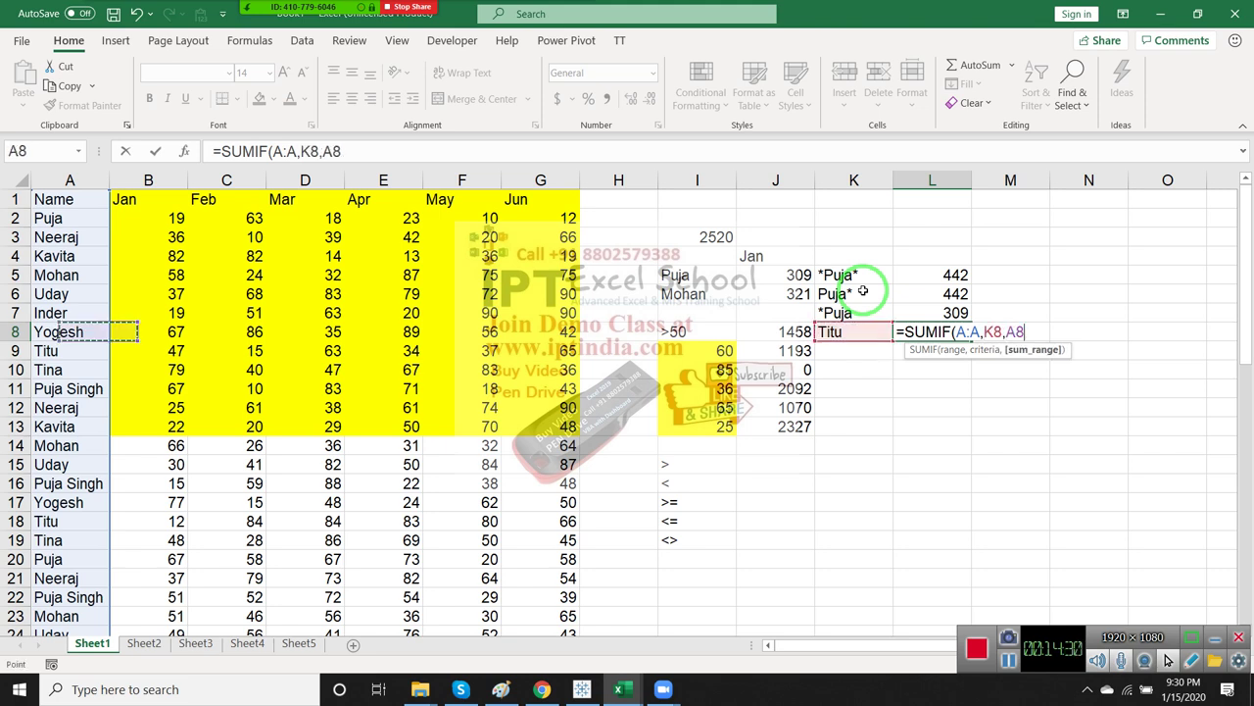
key(Right)
key(ctrl+space)
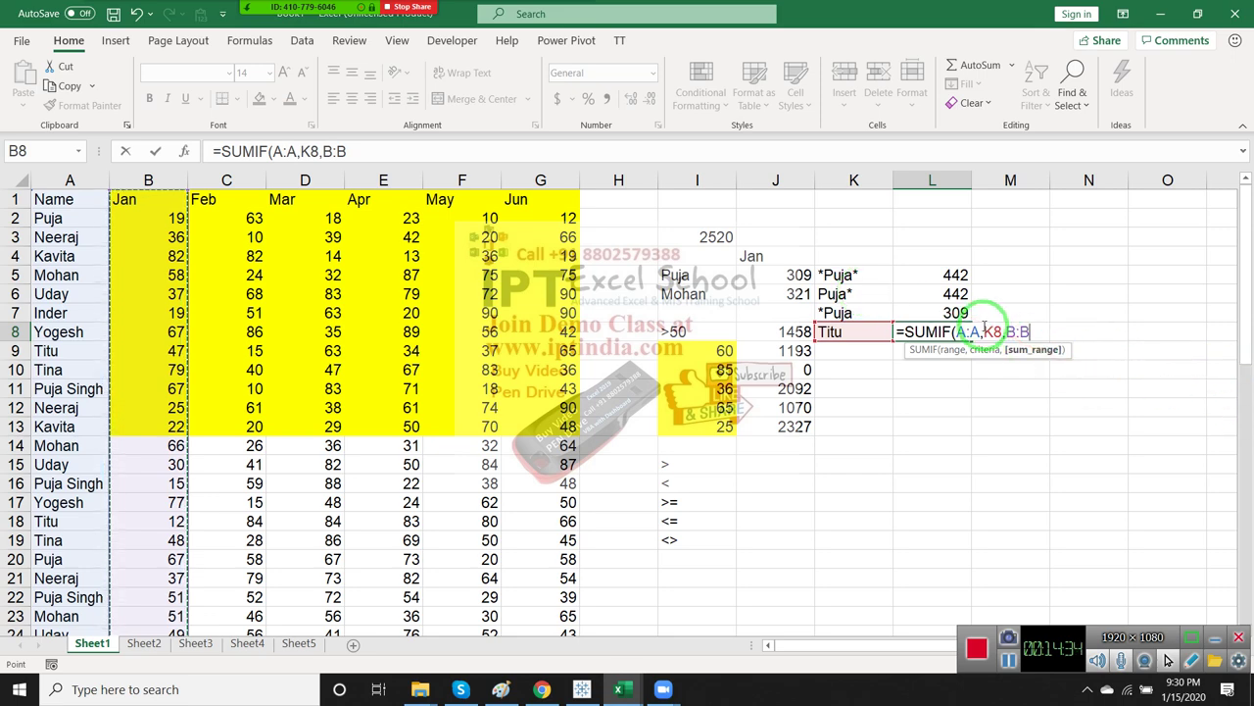
Wrap the K8 criterion as "*"&K8&"*" so L8 totals 267
click(988, 331)
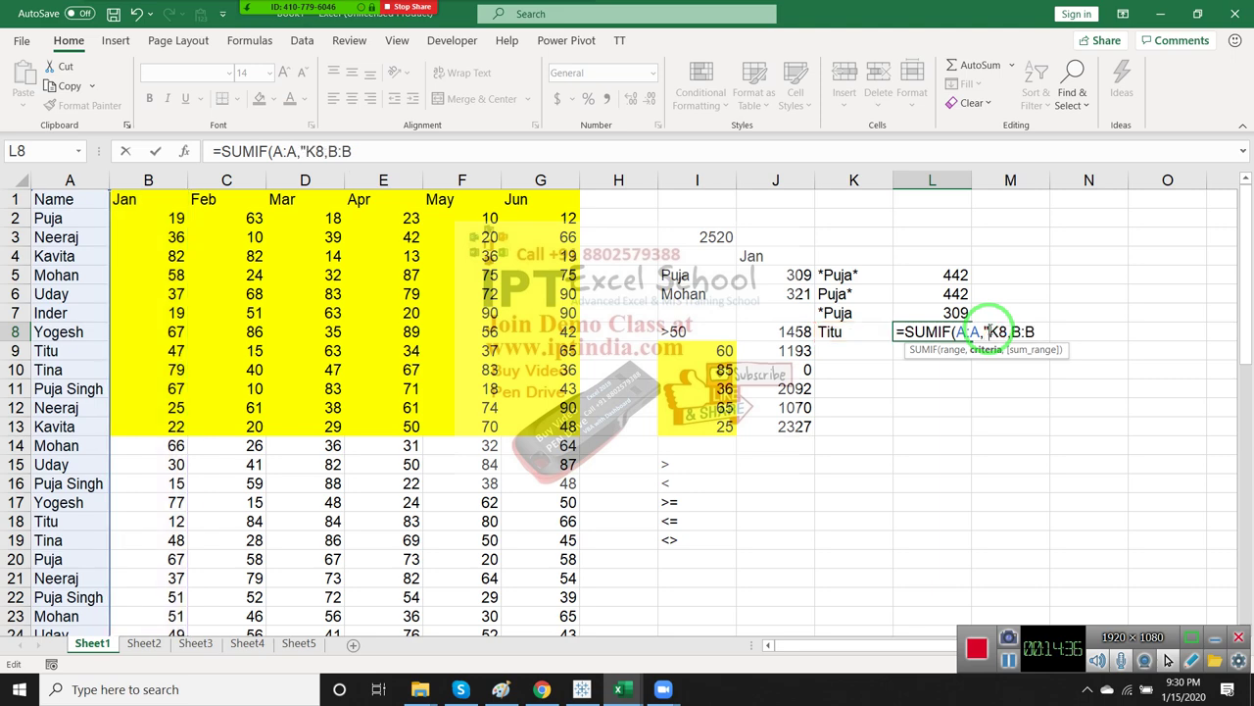
text("*)
key(Return)
key(Escape)
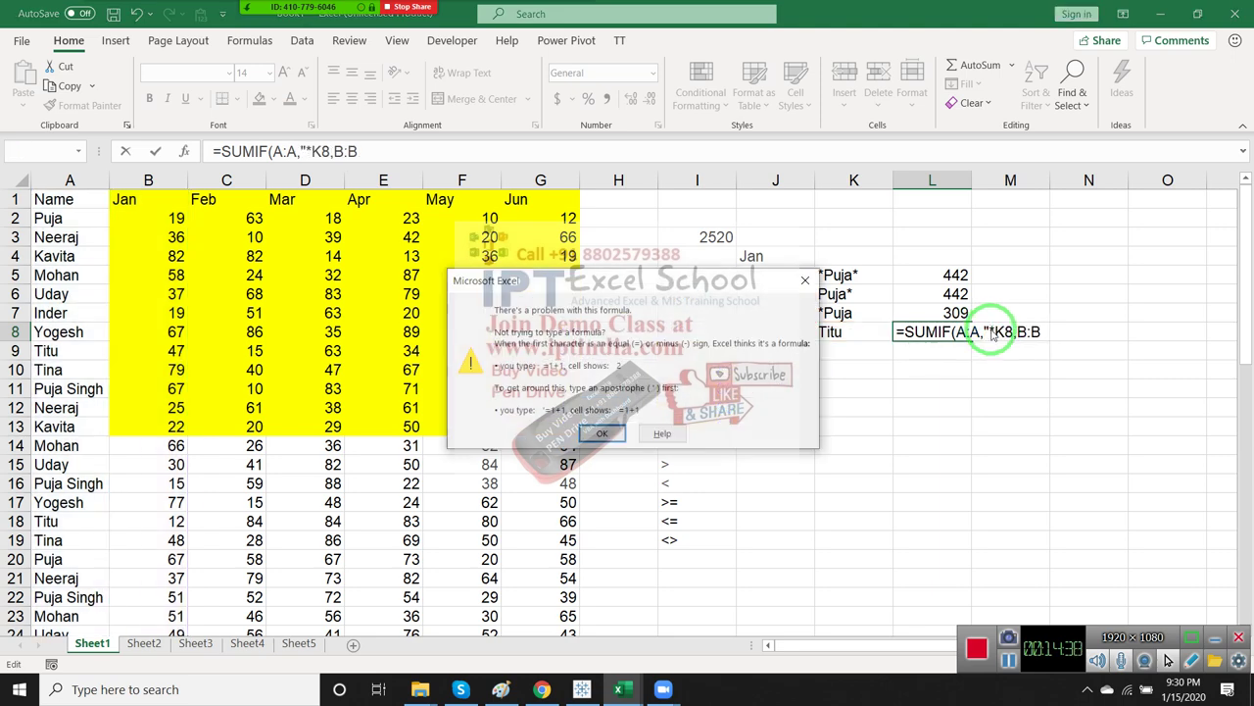
key(Return)
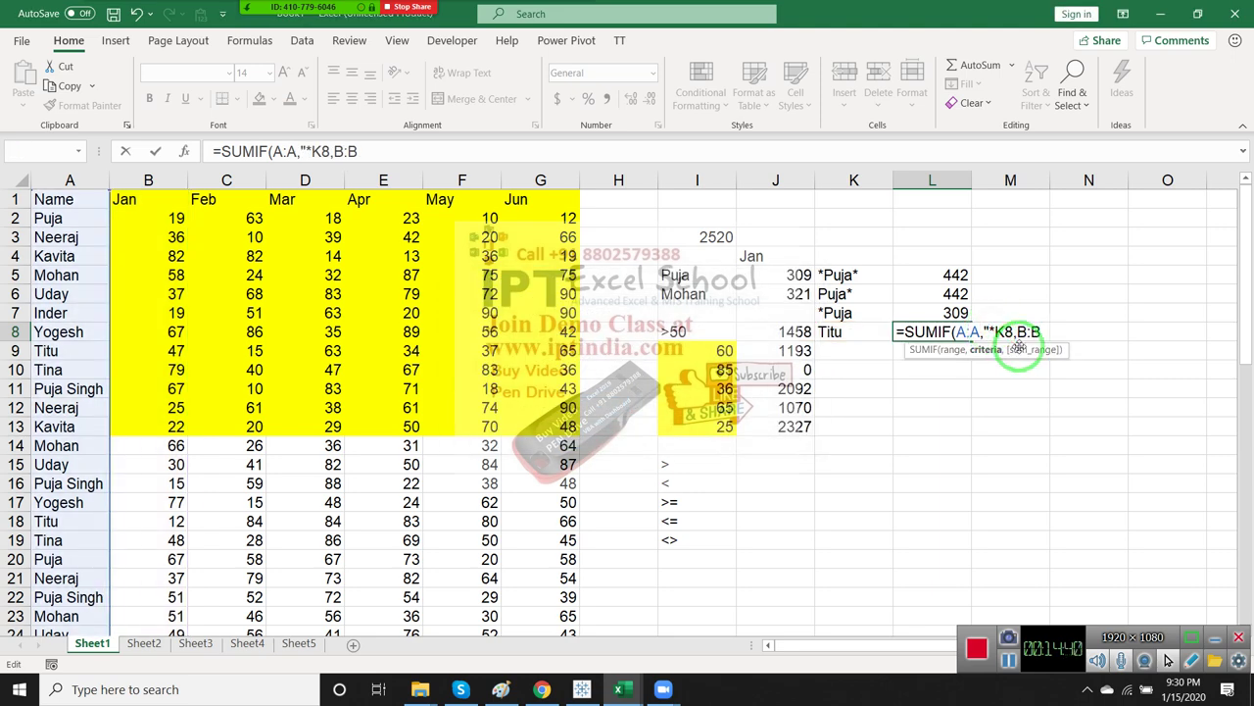
text(")
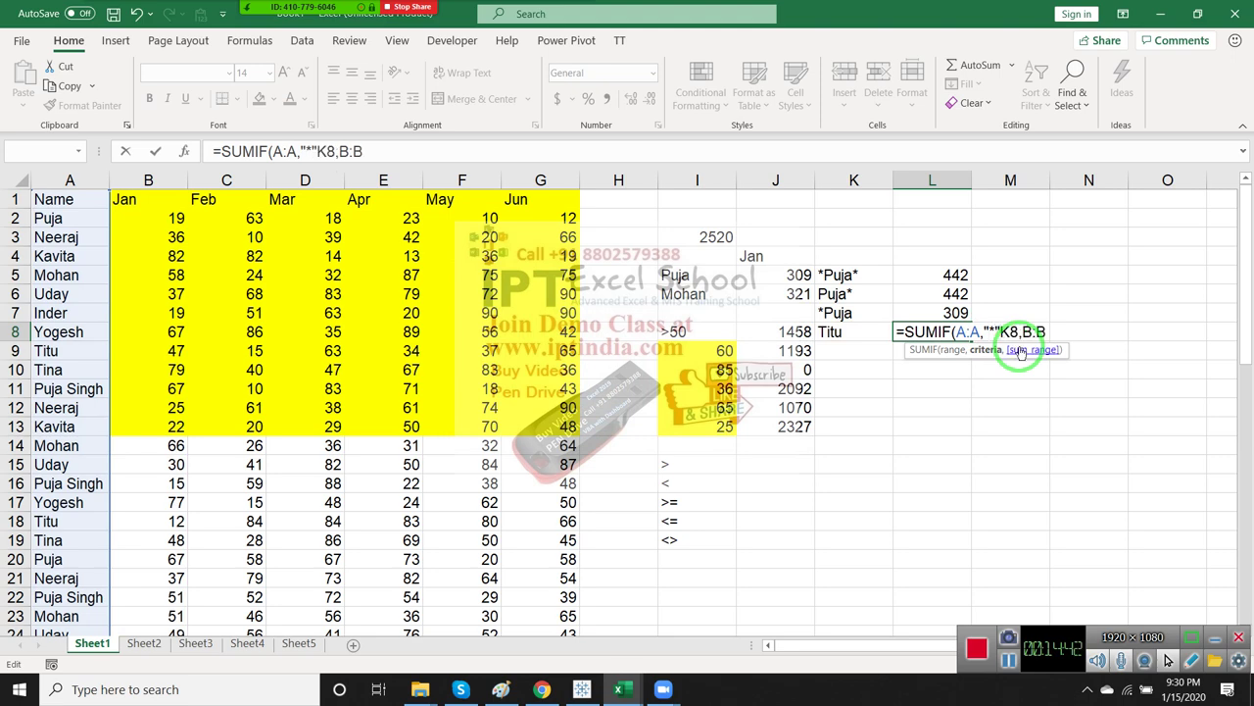
text(&)
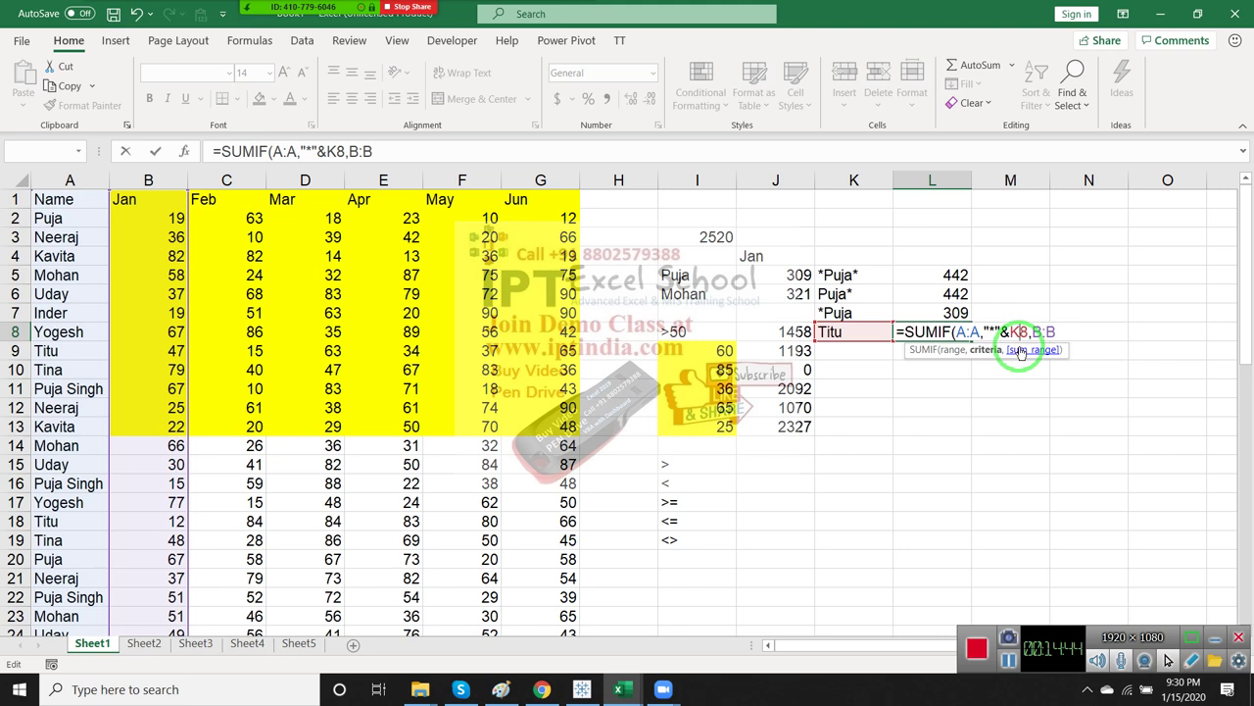
text("*)
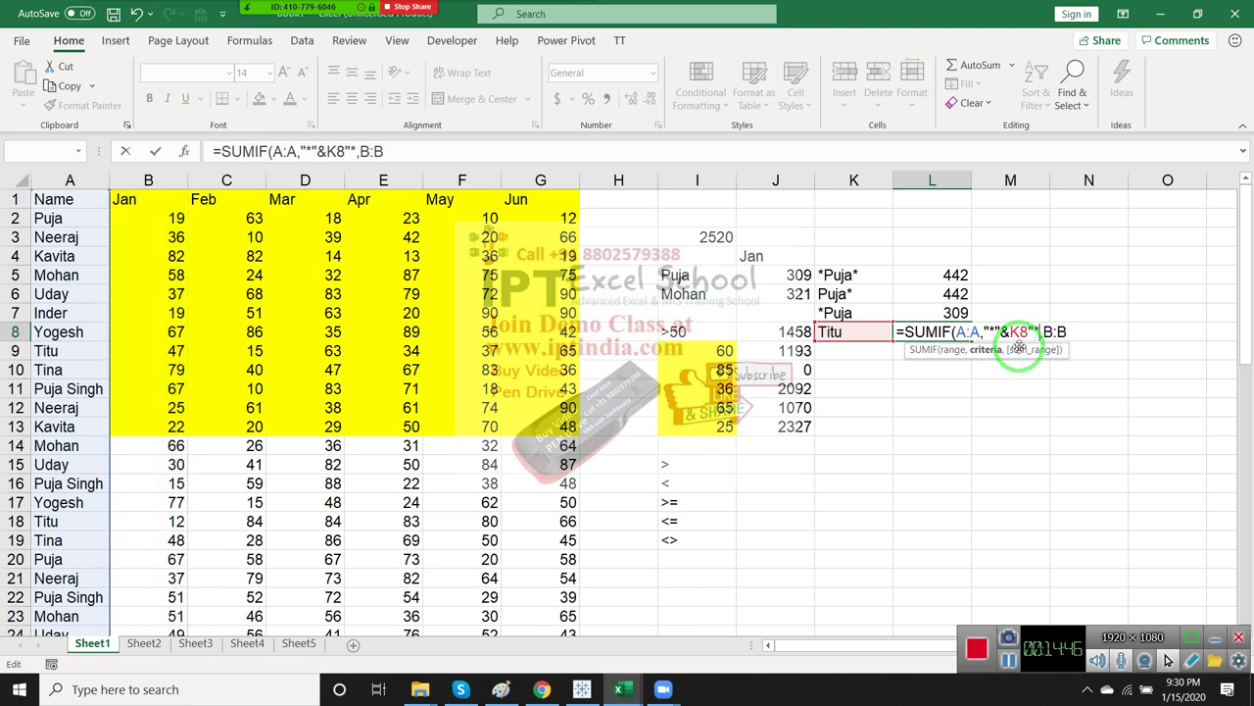
text(")
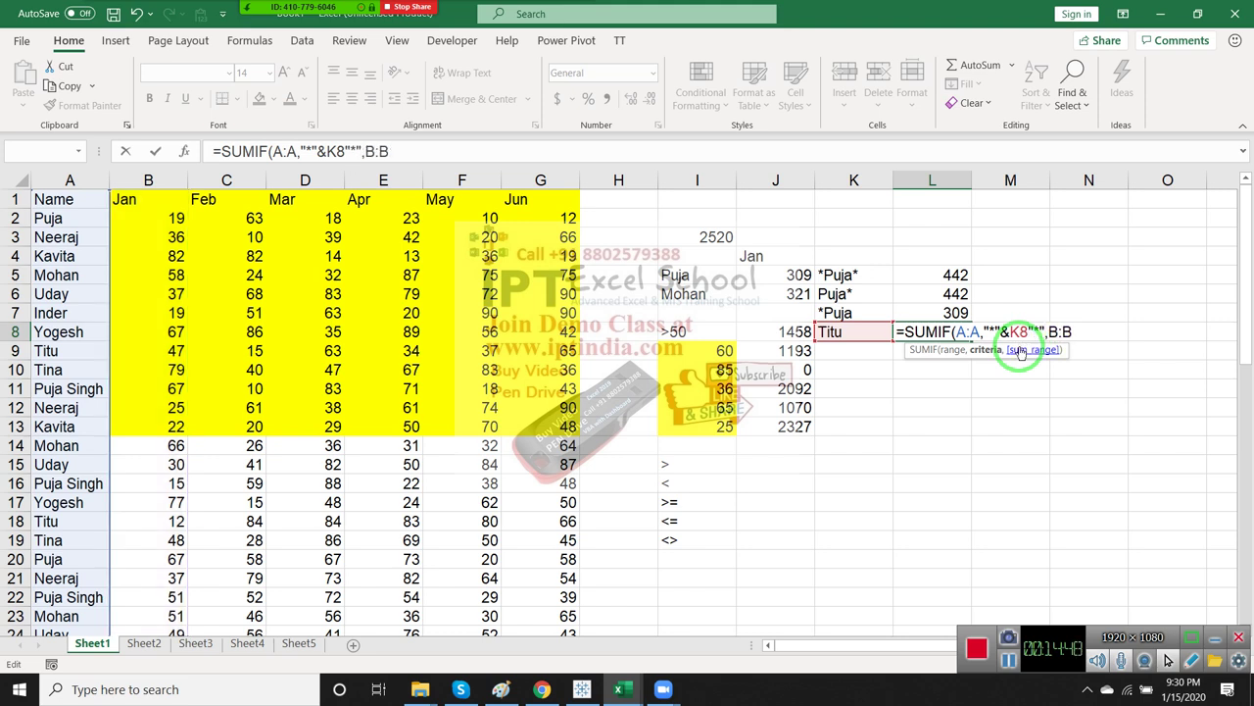
text(&)
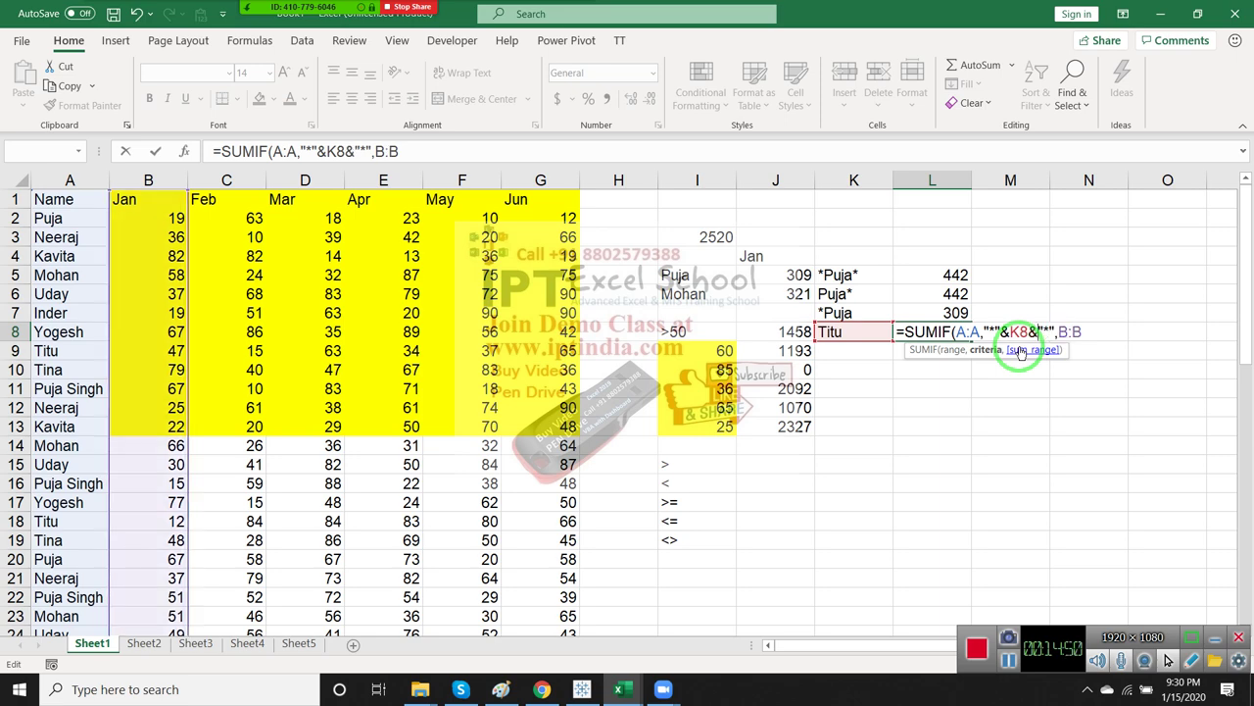
key(Return)
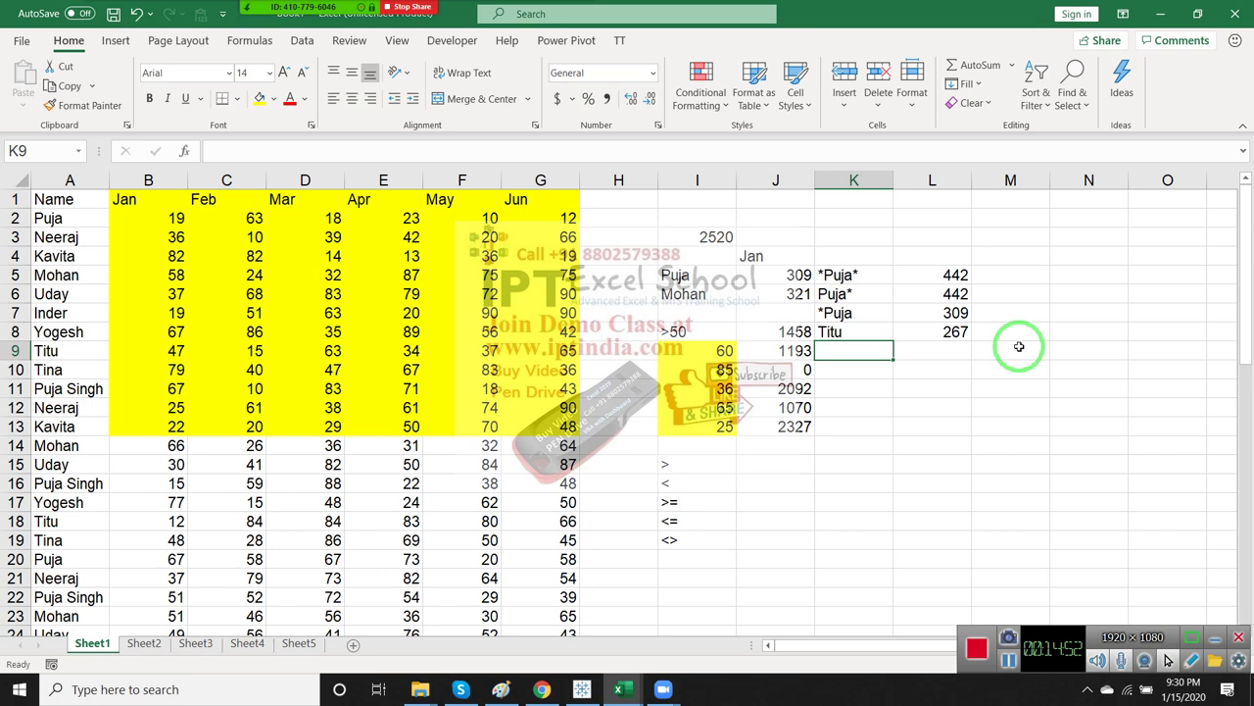
key(Up)
Overwrite the names in A15, A17 and A21 with DDD, F12 and T78
key(Right)
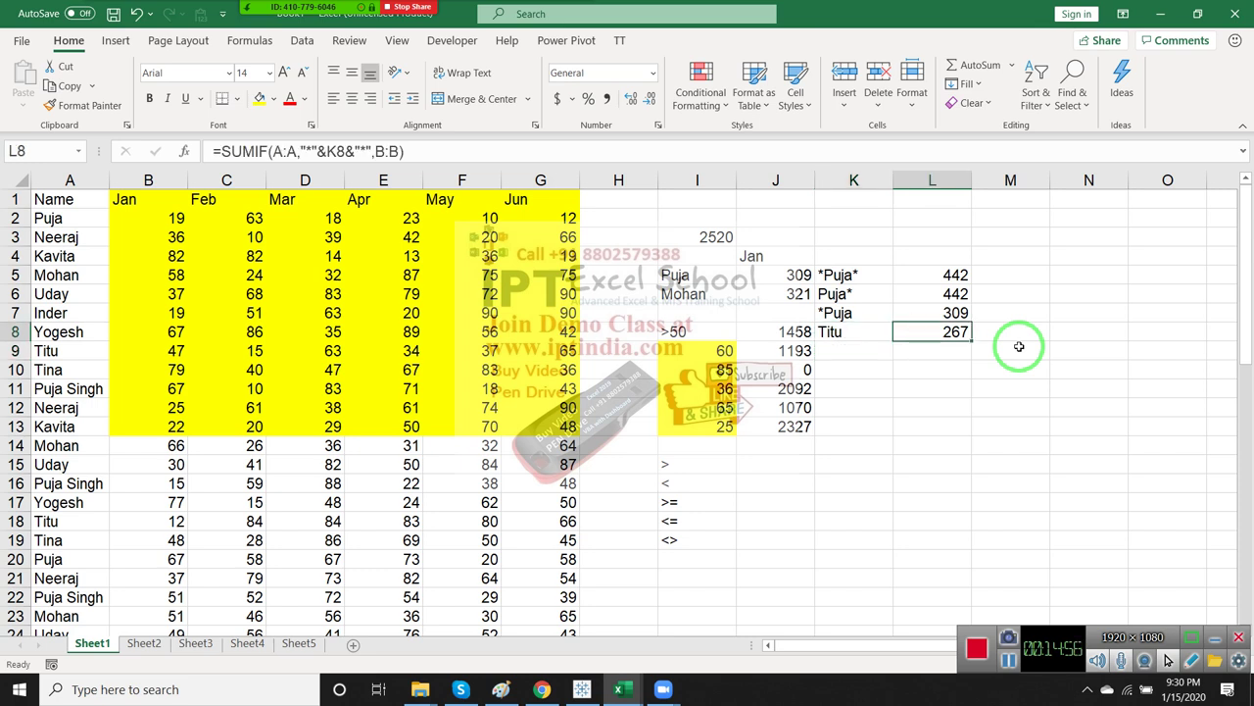
click(65, 468)
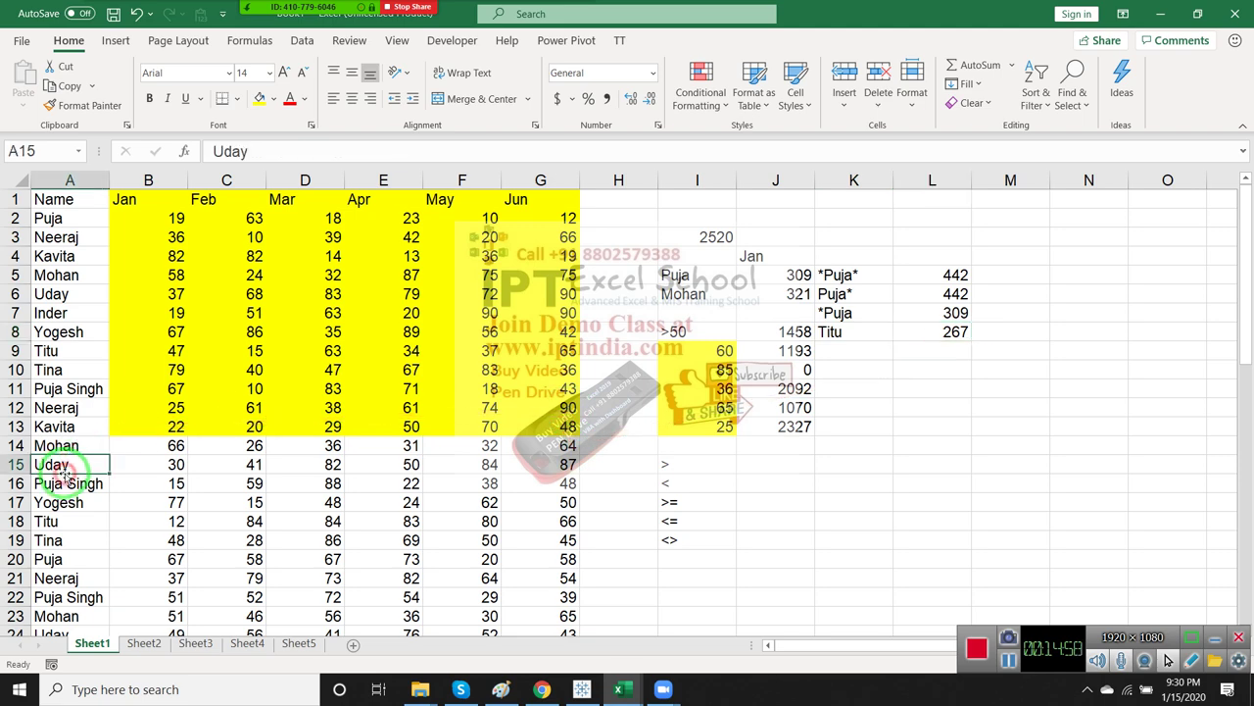
text(DD)
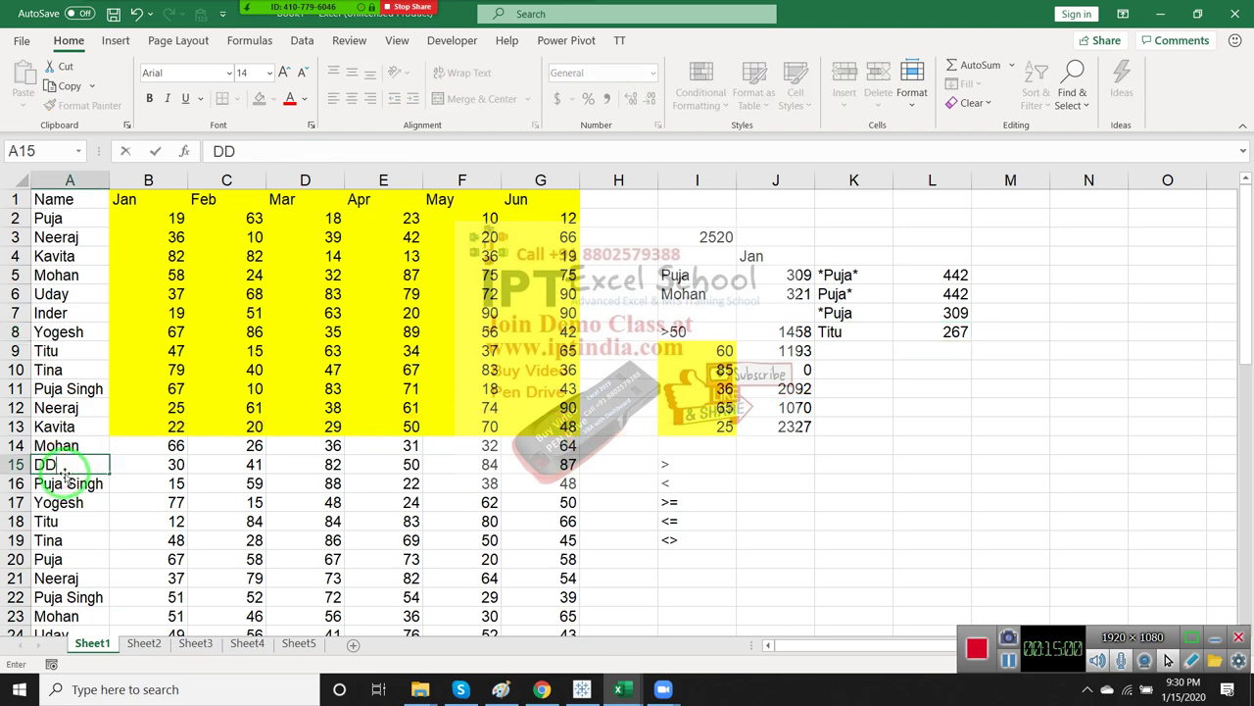
text(D)
key(Return)
key(Return)
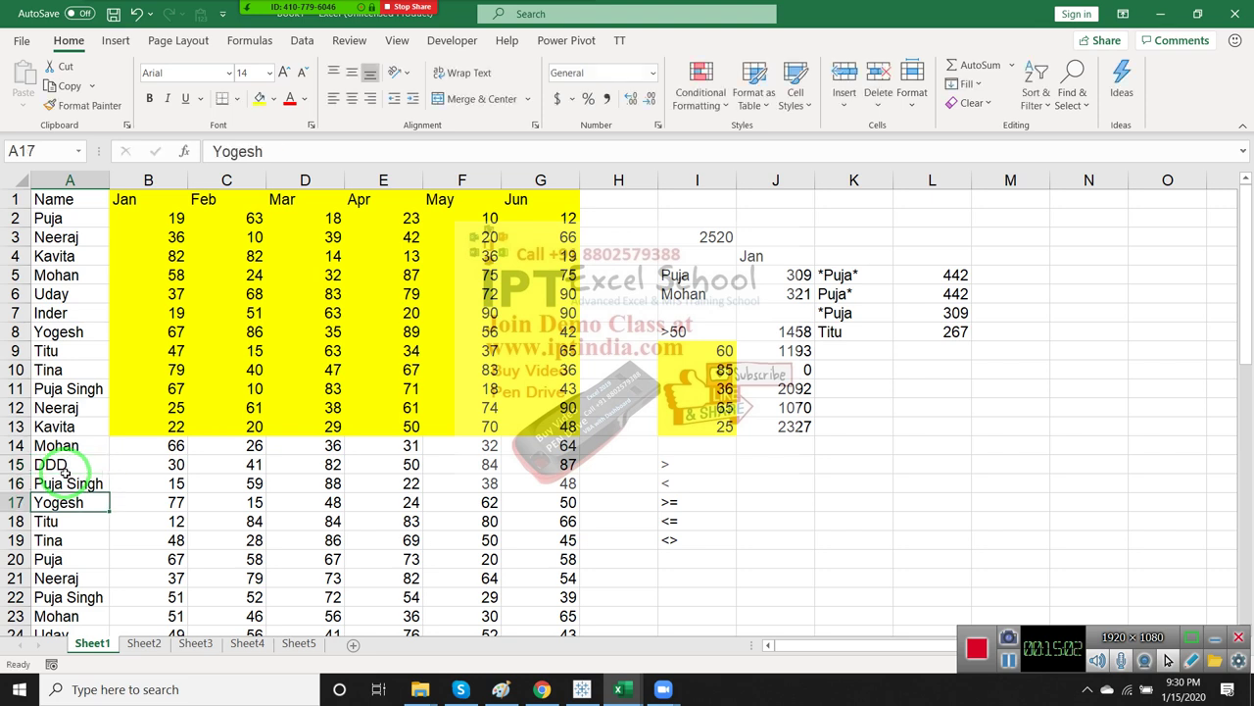
text(F12)
key(Return)
key(Return)
key(Return)
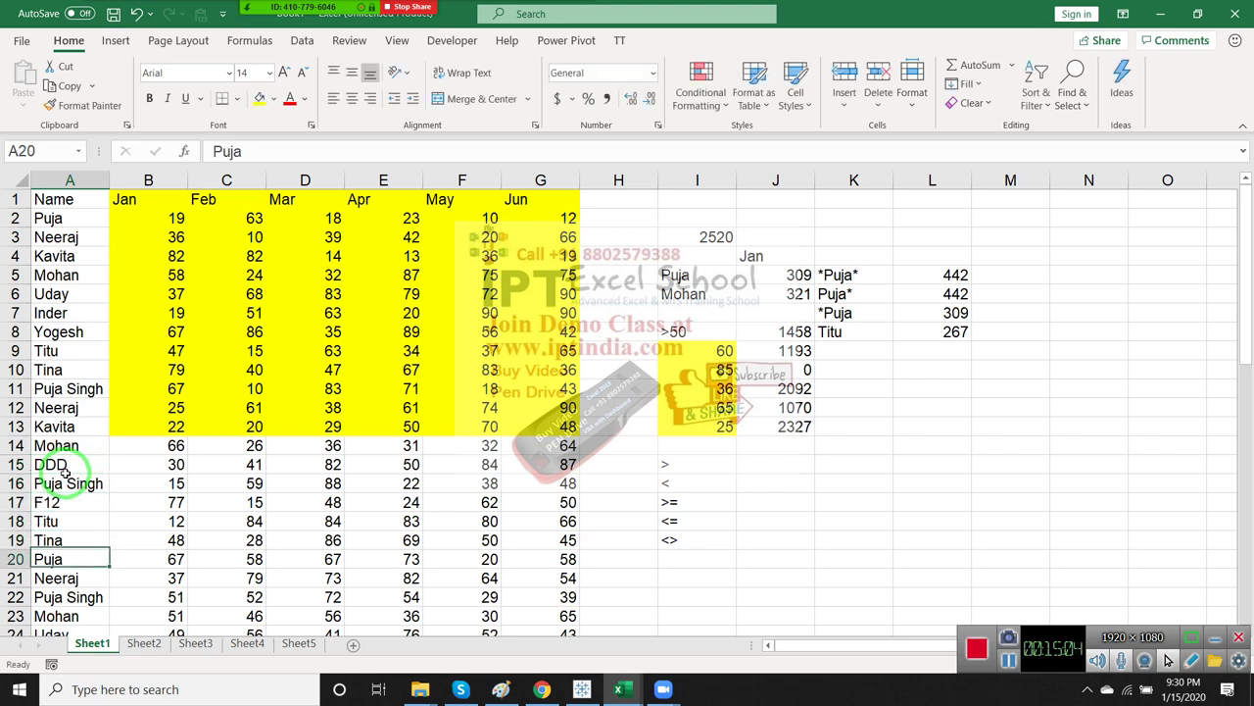
key(Return)
text(T)
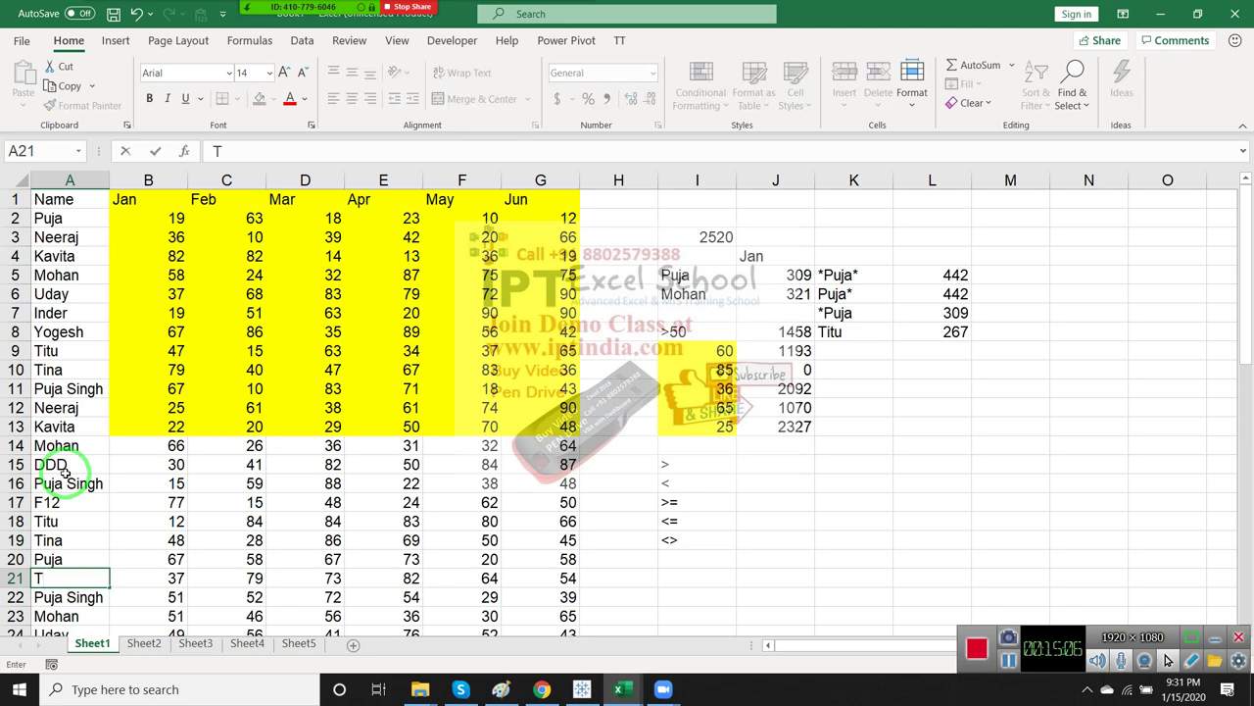
text(78)
Confirm T78, then enter ??? in K9 below Titu and move to L9
click(759, 449)
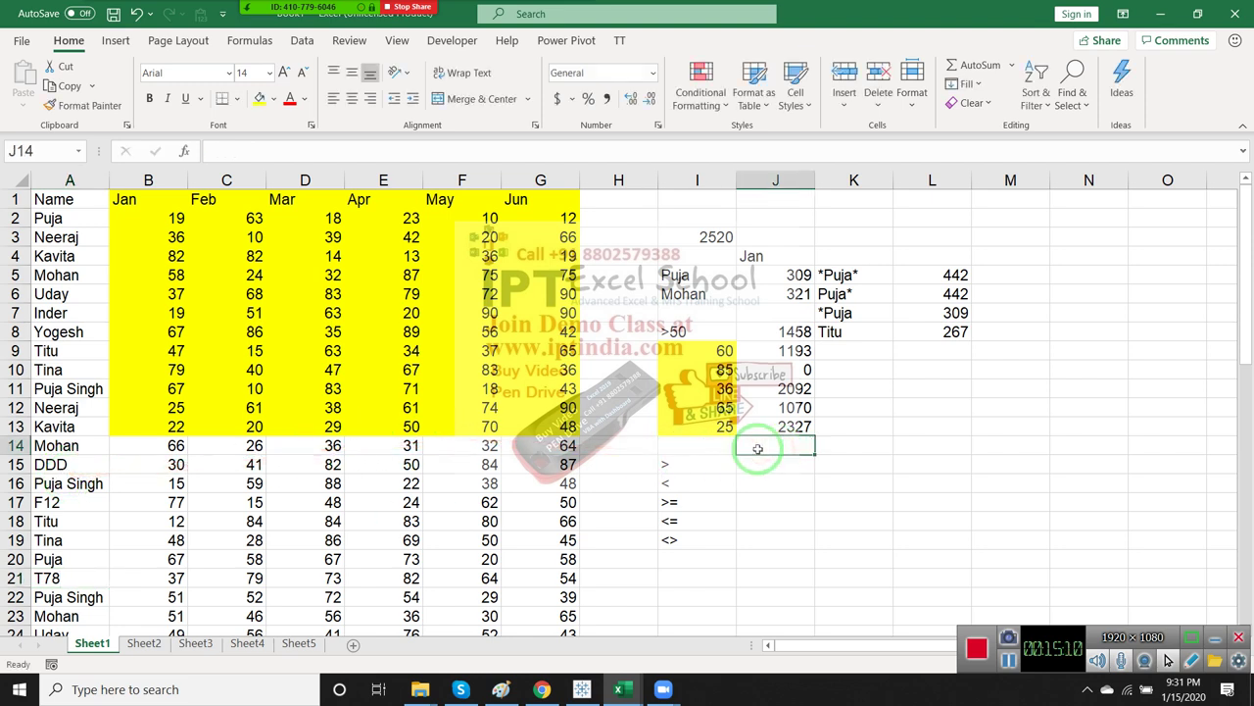
click(835, 348)
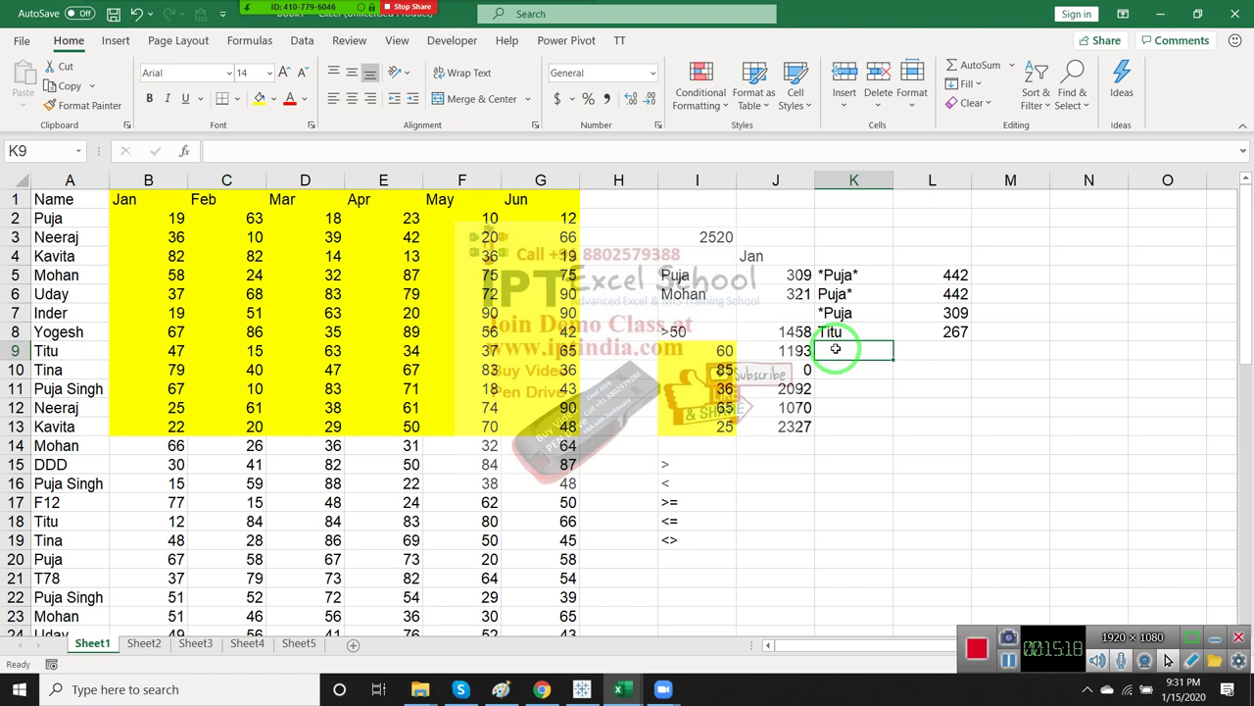
text(???)
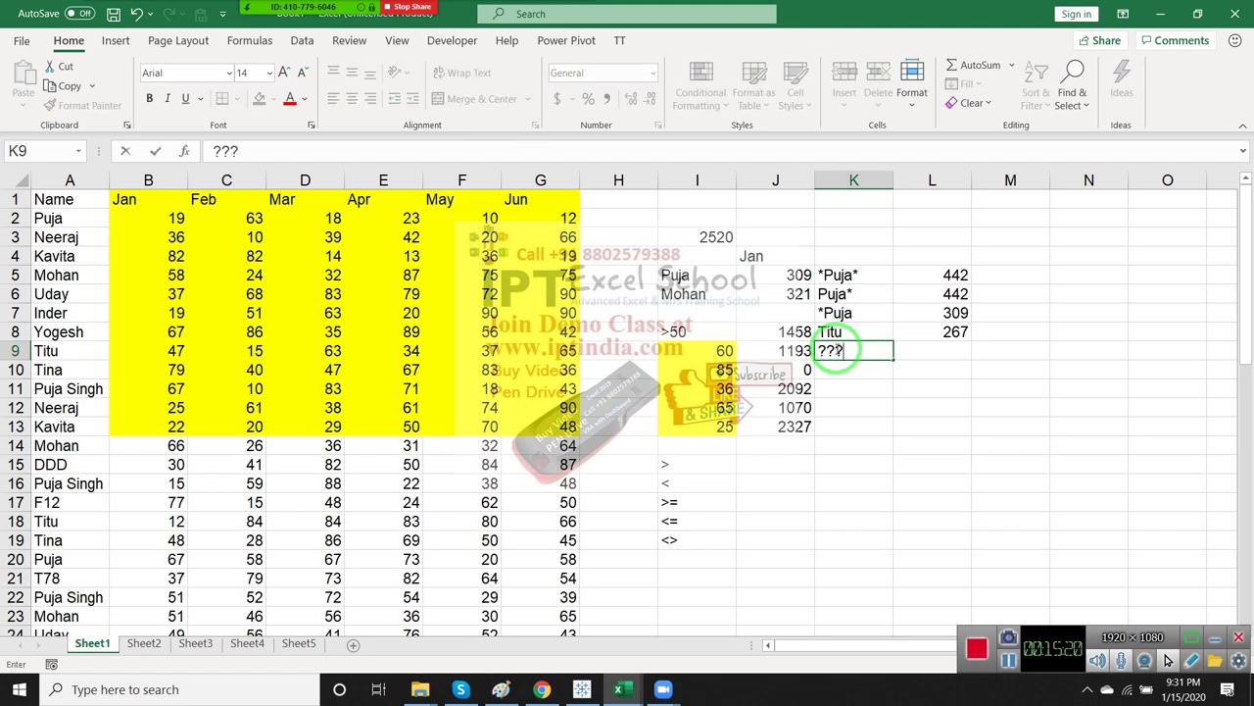
key(Return)
key(Up)
key(Right)
Enter =SUMIF(A:A,K9,B:B) in L9 to total the ??? matches
text(=)
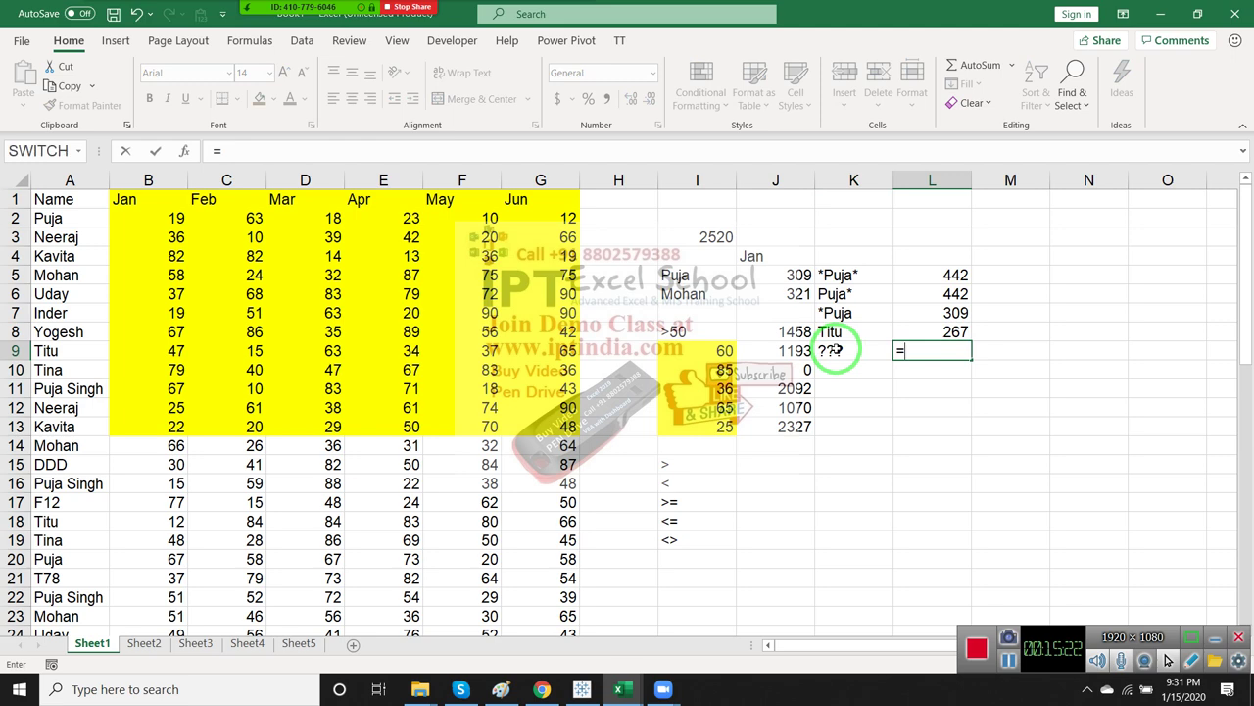
text(sumi)
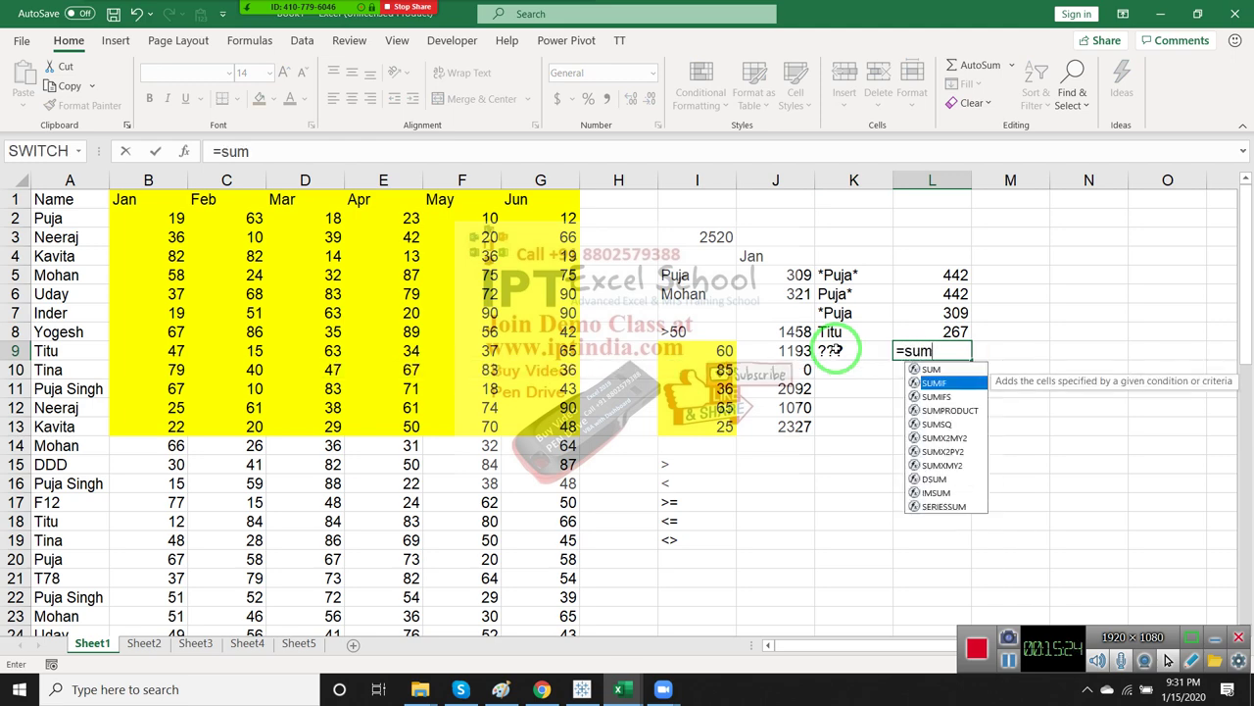
key(Tab)
key(Left)
key(ctrl+Left)
key(ctrl+Left)
key(ctrl+Left)
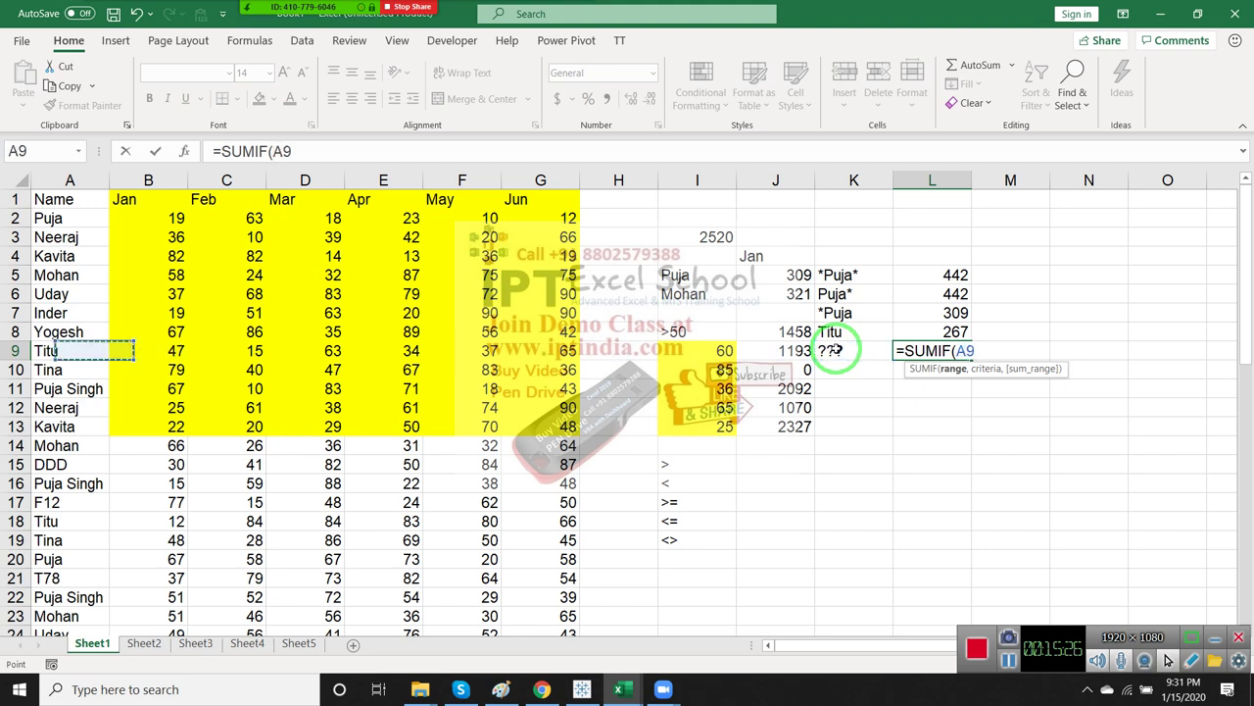
key(ctrl+space)
text(,)
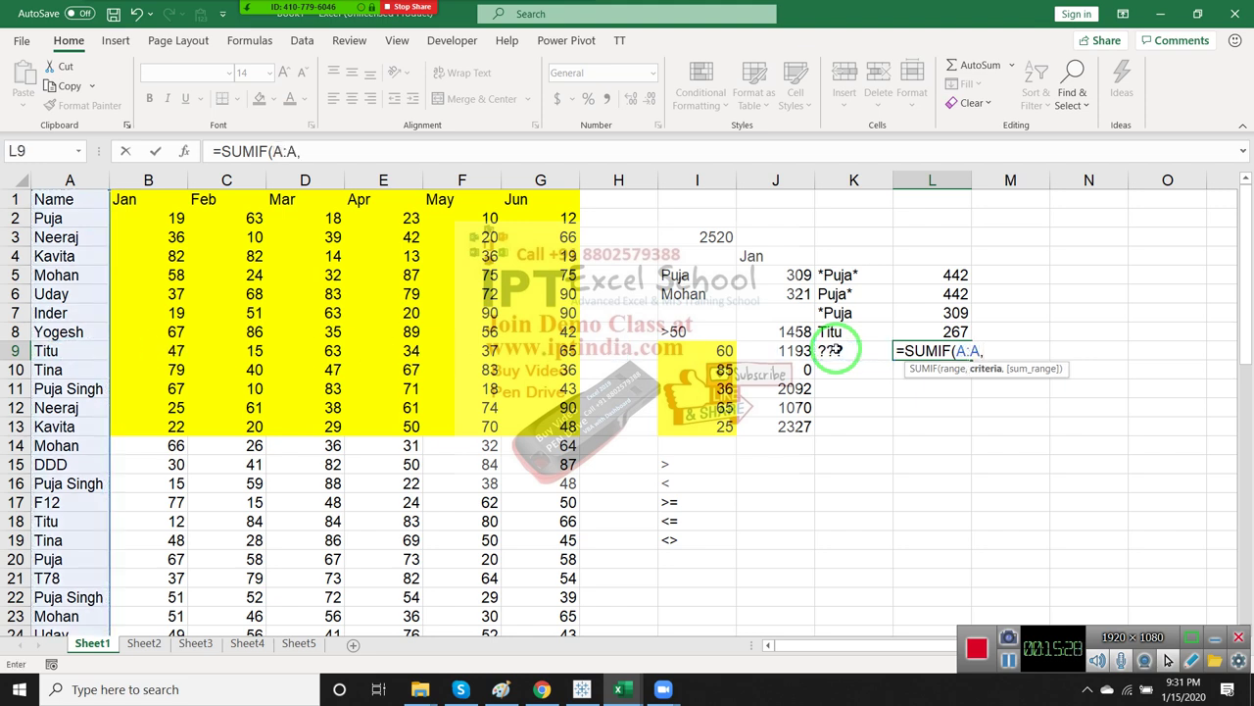
key(Left)
text(,)
key(Left)
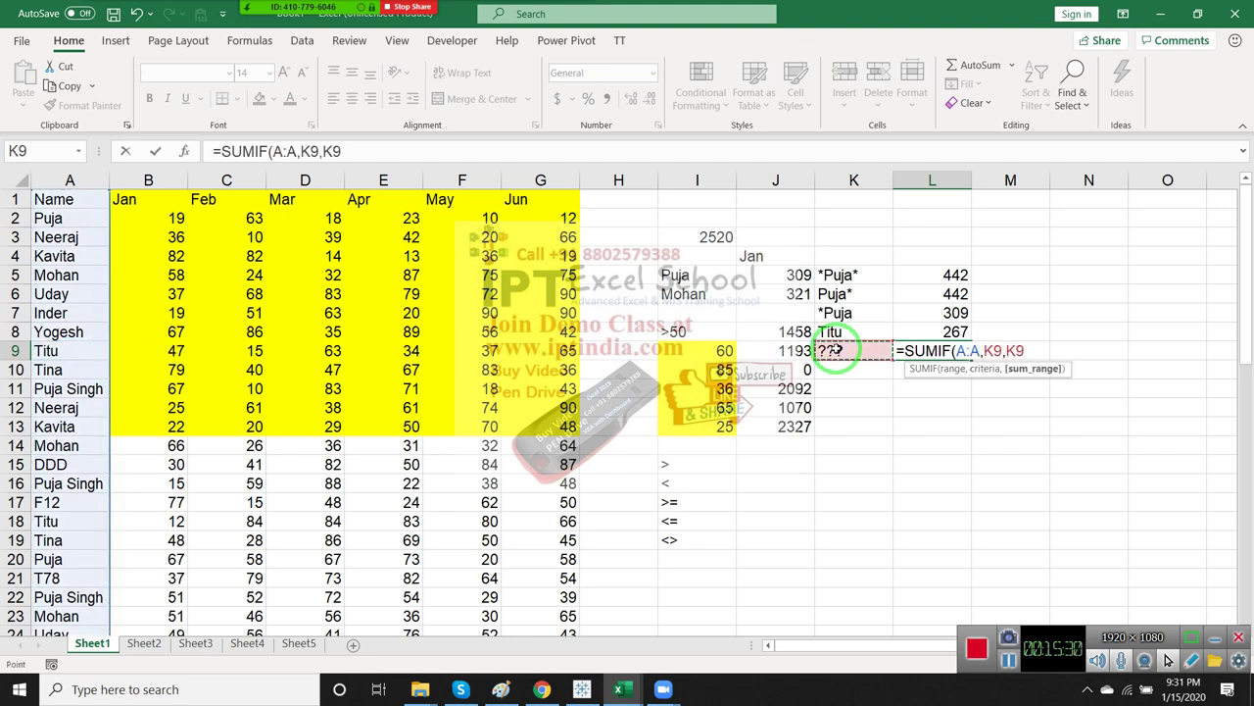
key(ctrl+Left)
key(Right)
key(Right)
key(Left)
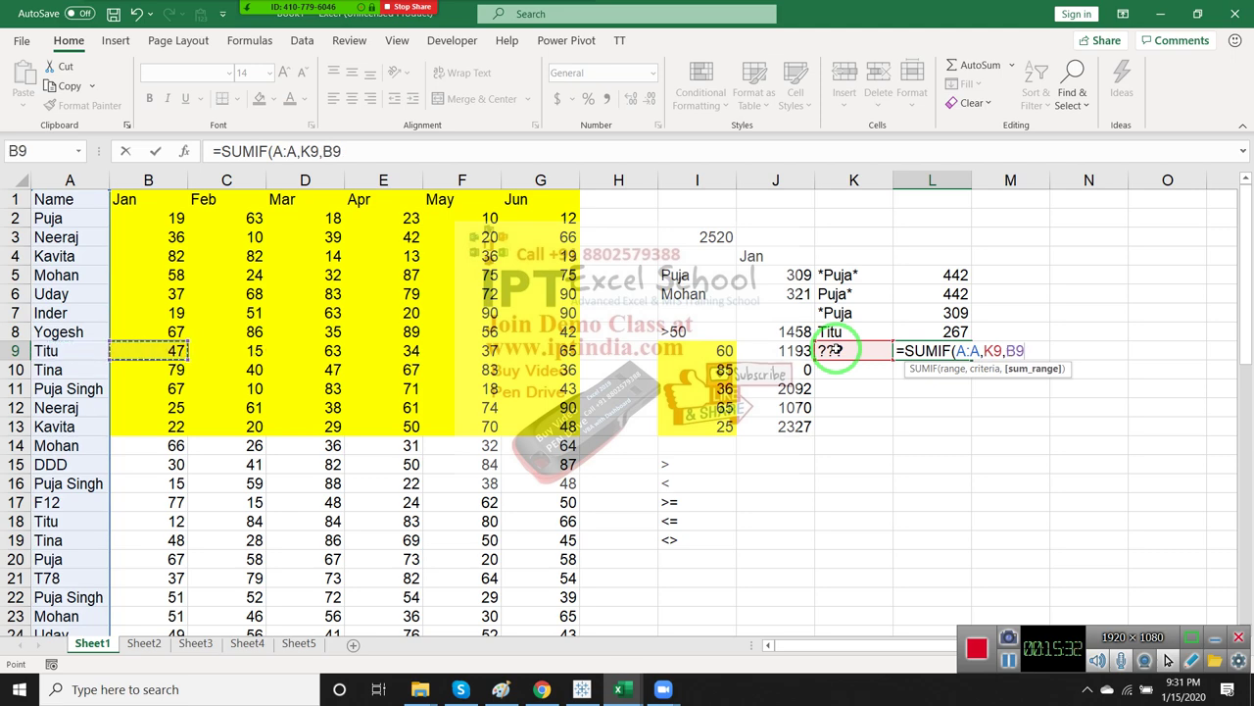
key(ctrl+space)
key(Return)
Check the 144 result in L9 against the Neeraj row's January figure 36
key(Up)
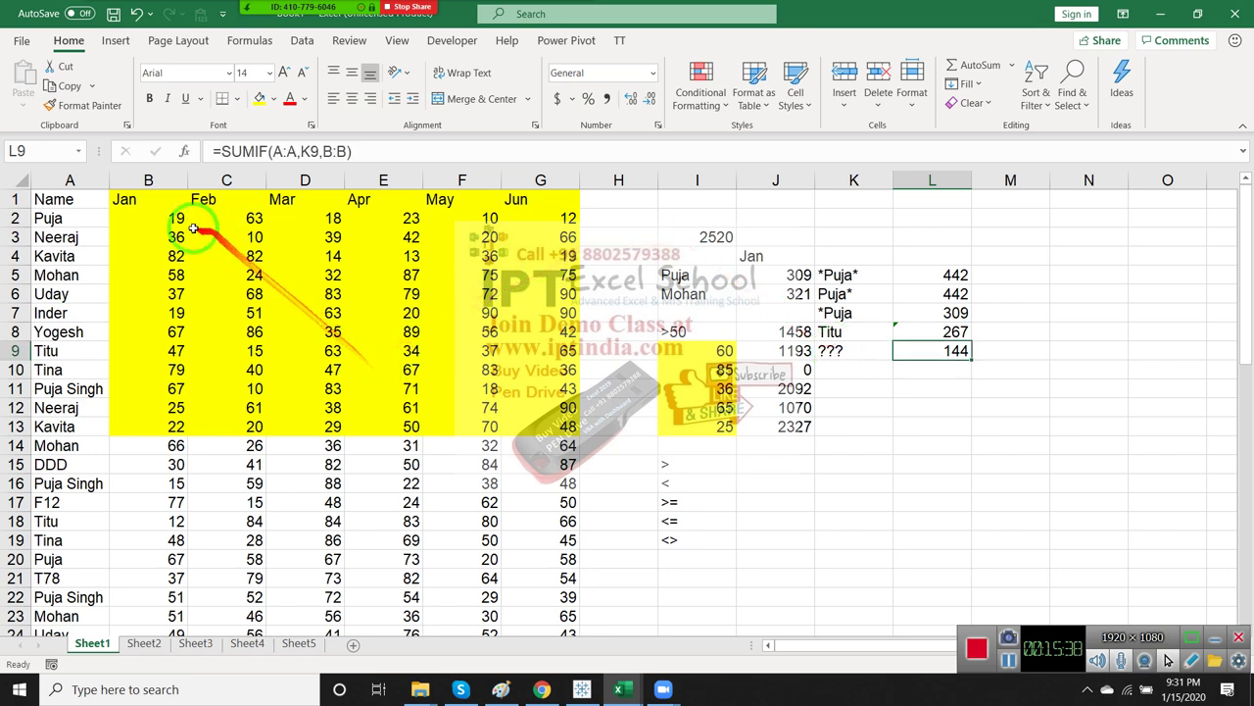
click(58, 236)
click(147, 235)
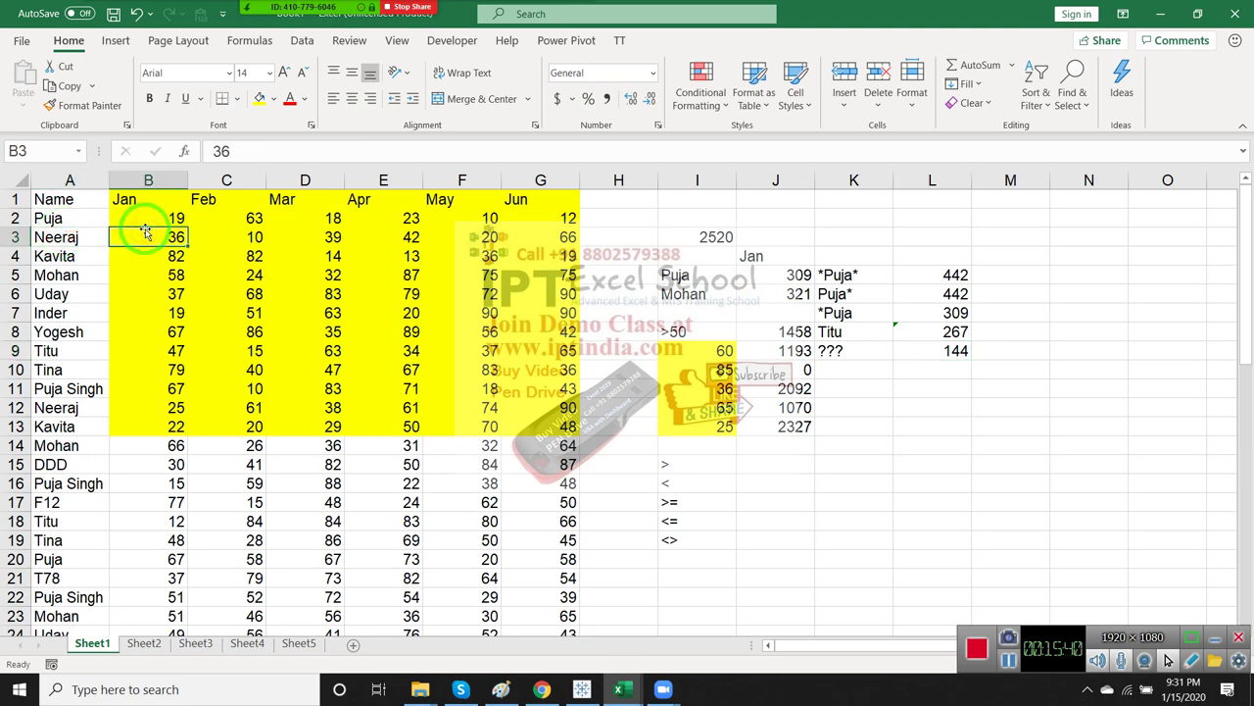
click(990, 348)
text(=)
key(Escape)
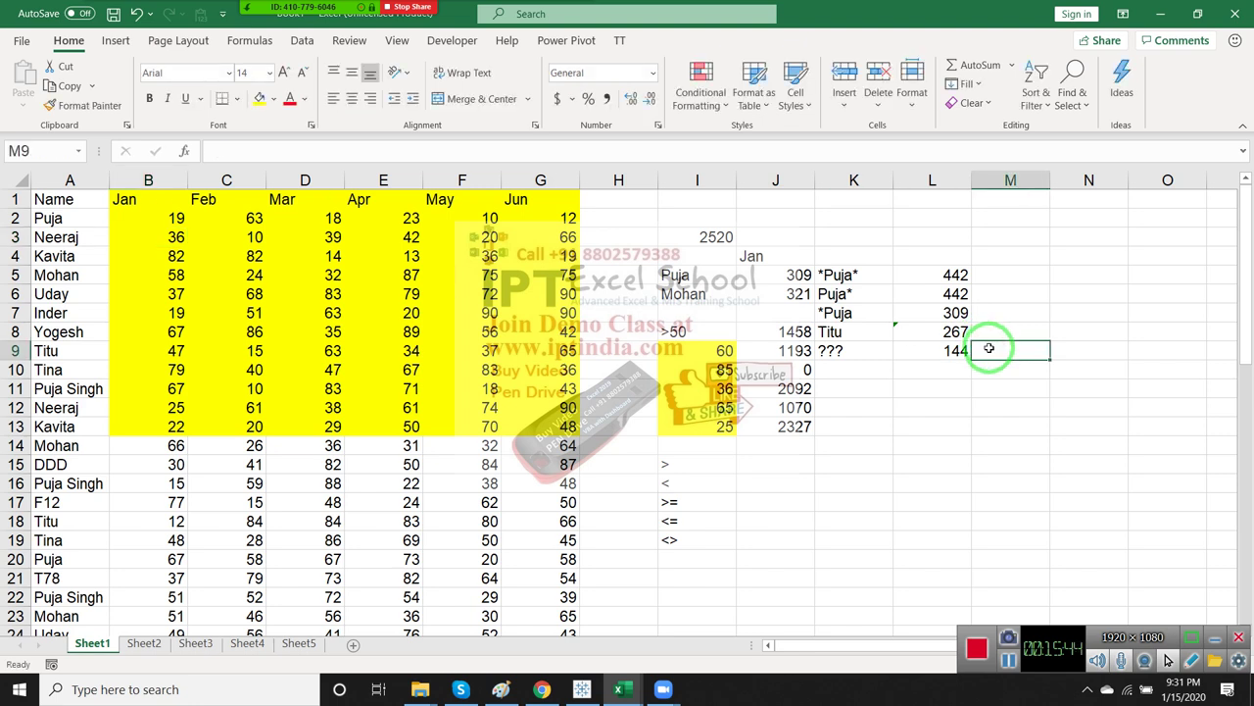
In H5 start a SUMIF with column A as range and I5 as criterion
click(611, 277)
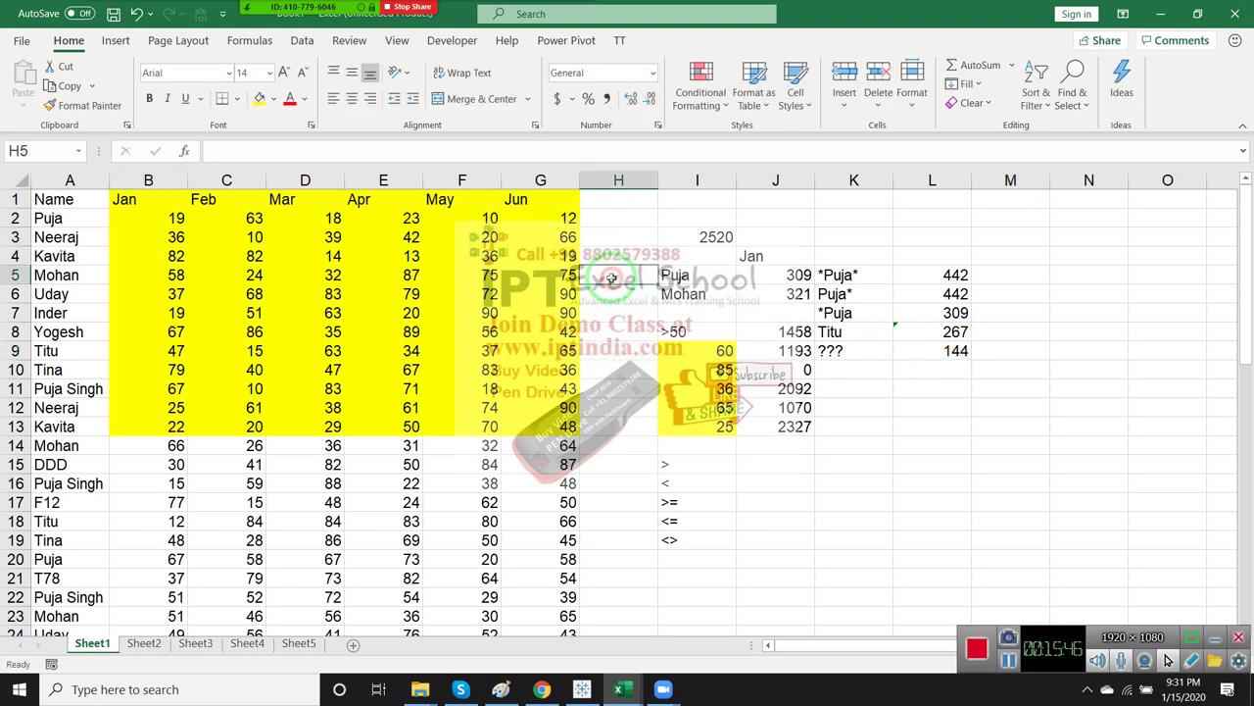
text(=si)
key(BackSpace)
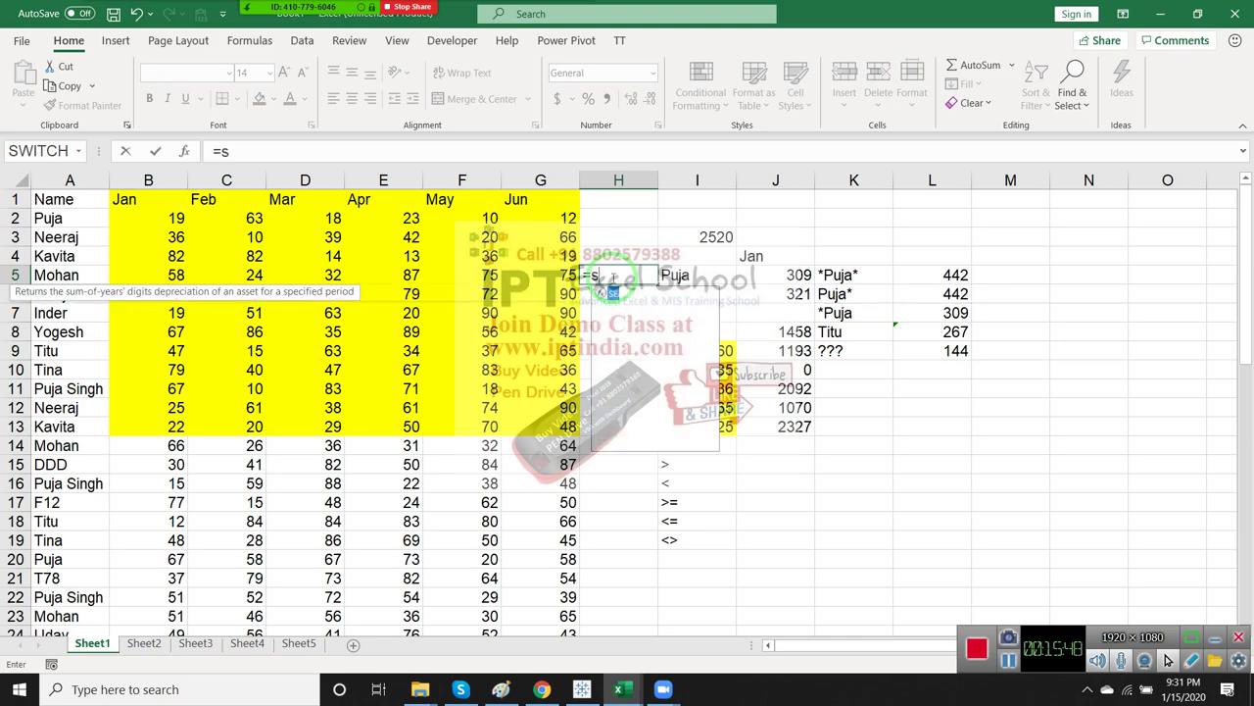
text(um)
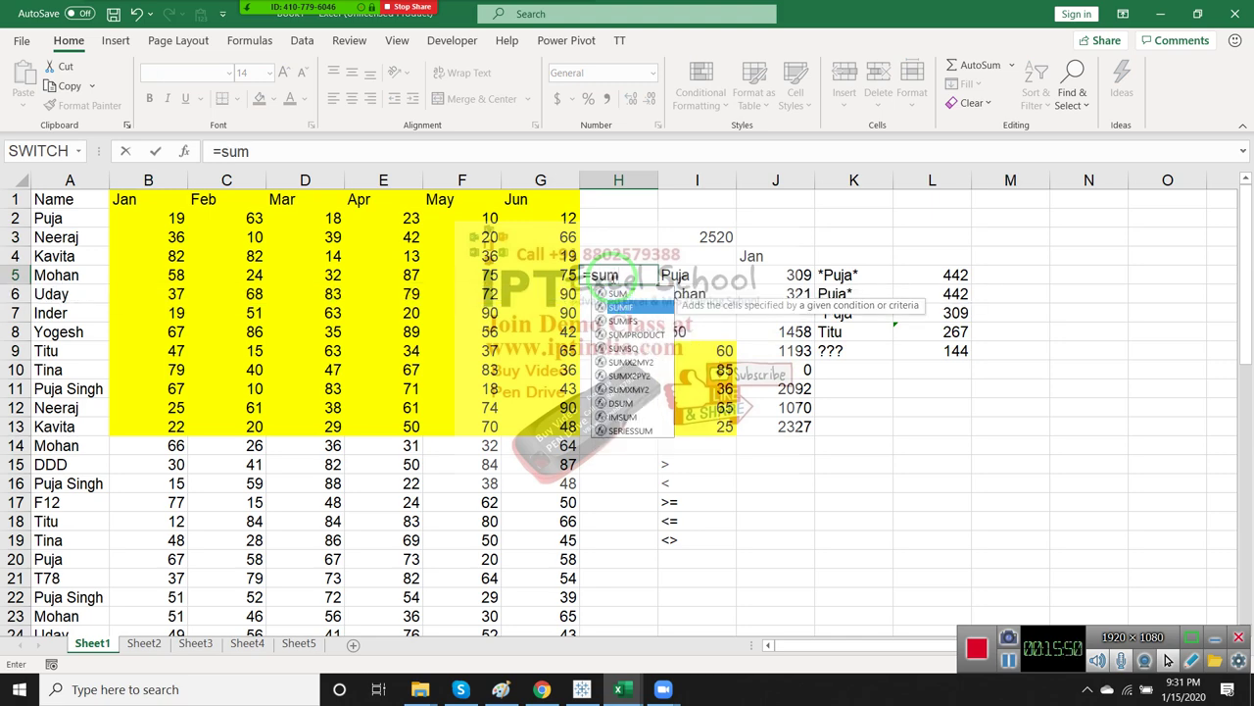
key(Tab)
key(Left)
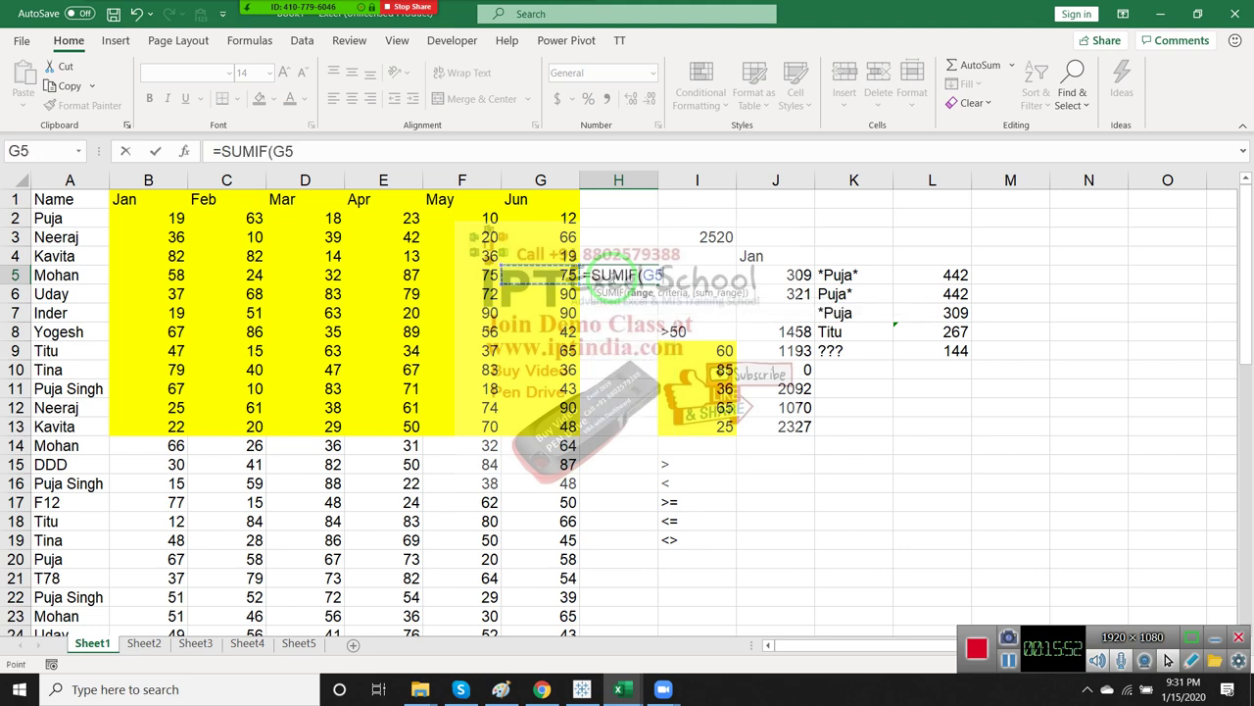
key(Left)
key(Left)
key(Left)
key(ctrl+space)
text(,)
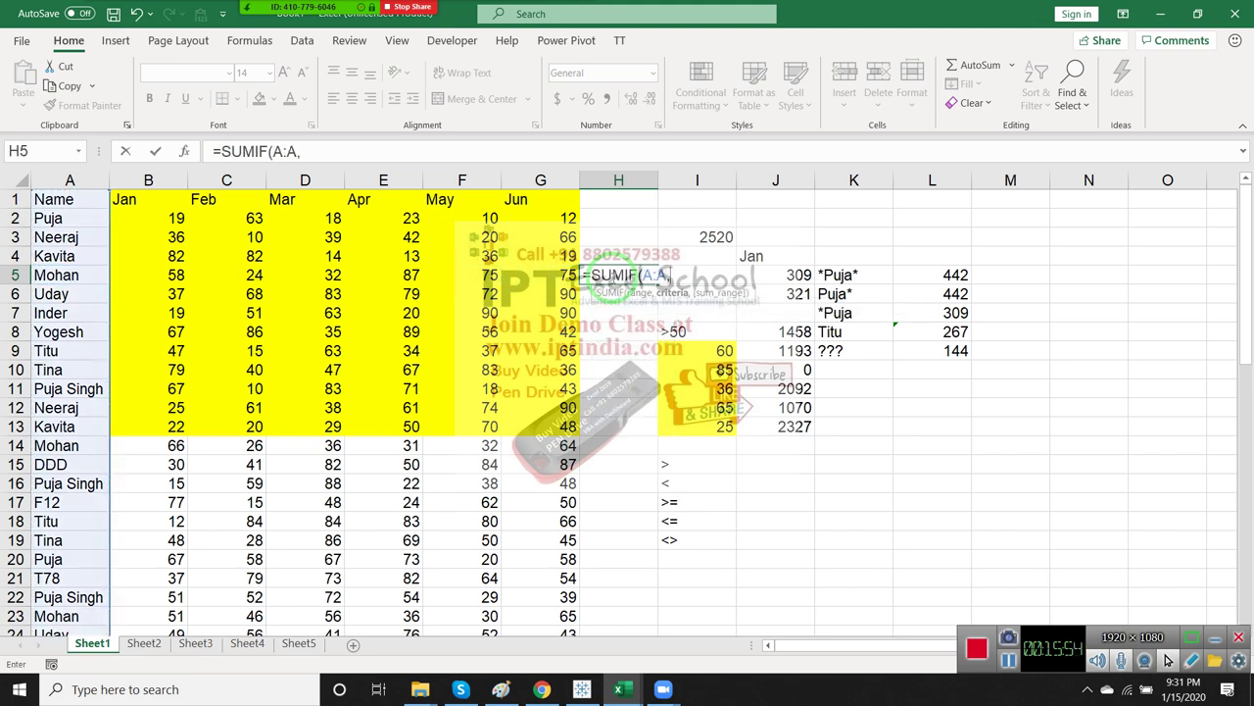
key(Right)
text(,)
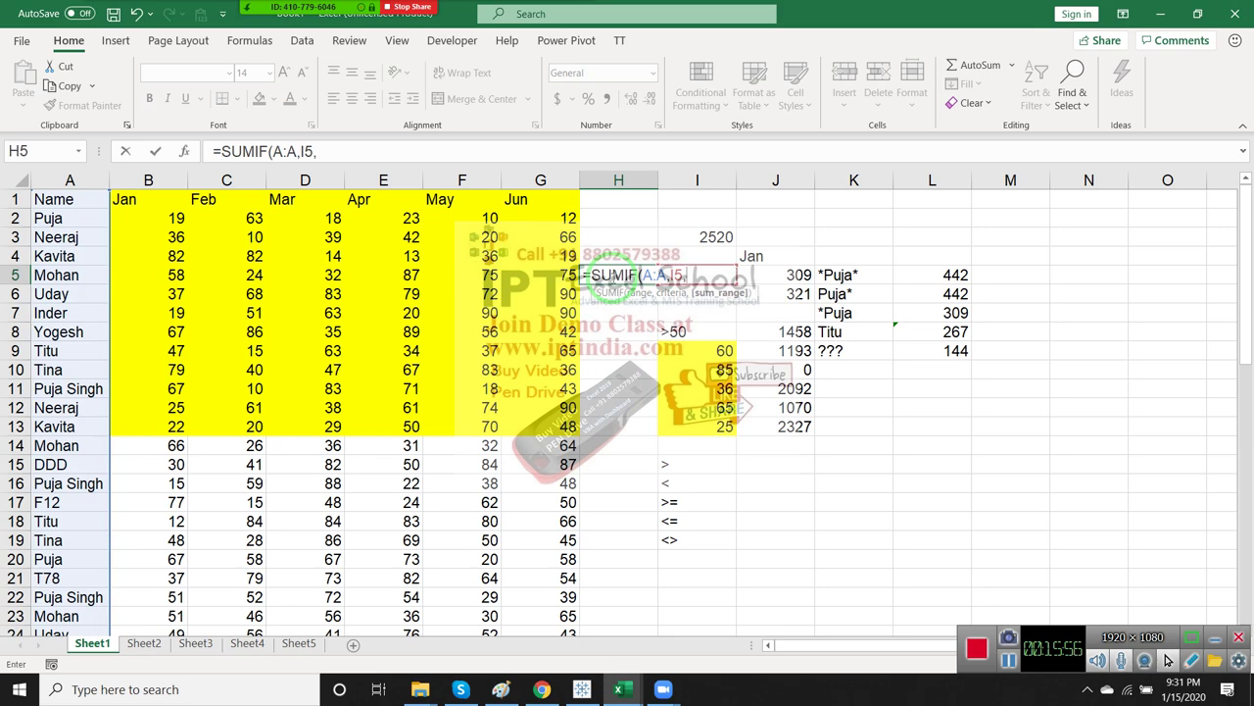
Set the sum range to columns B:C to return 309, then select J5:L12
key(Left)
key(Left)
key(Left)
key(Left)
key(Right)
key(ctrl+space)
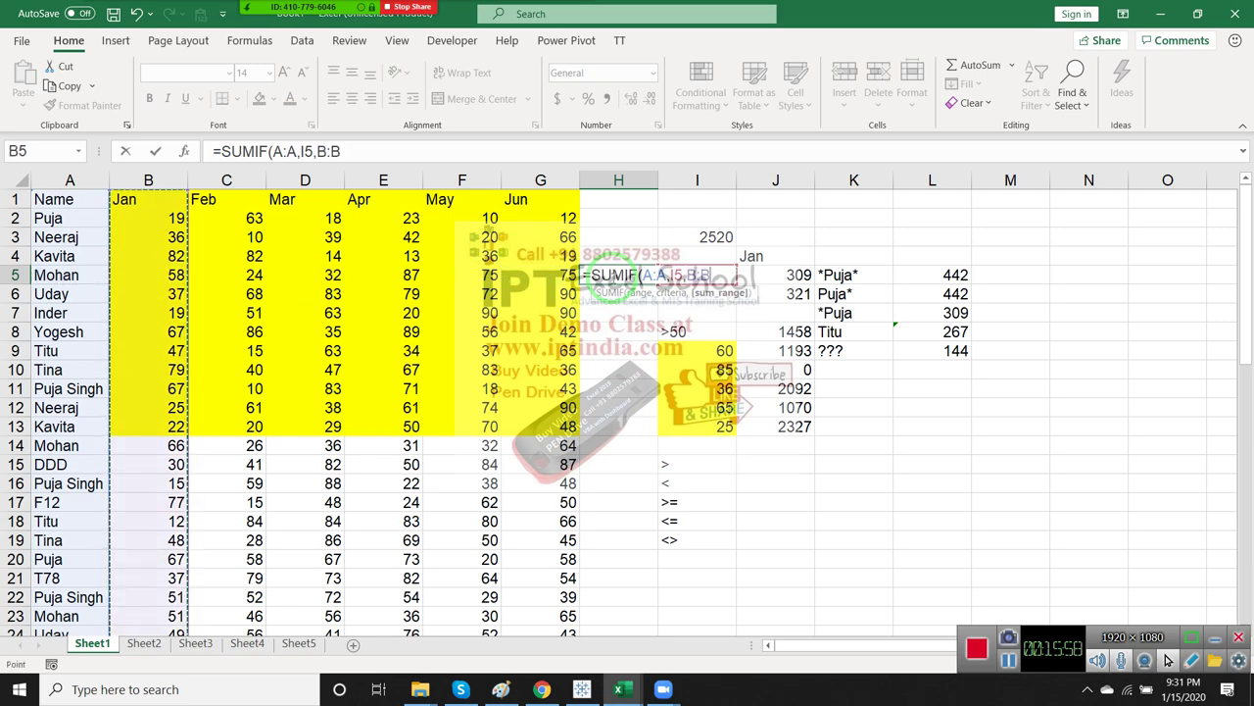
key(shift+Right)
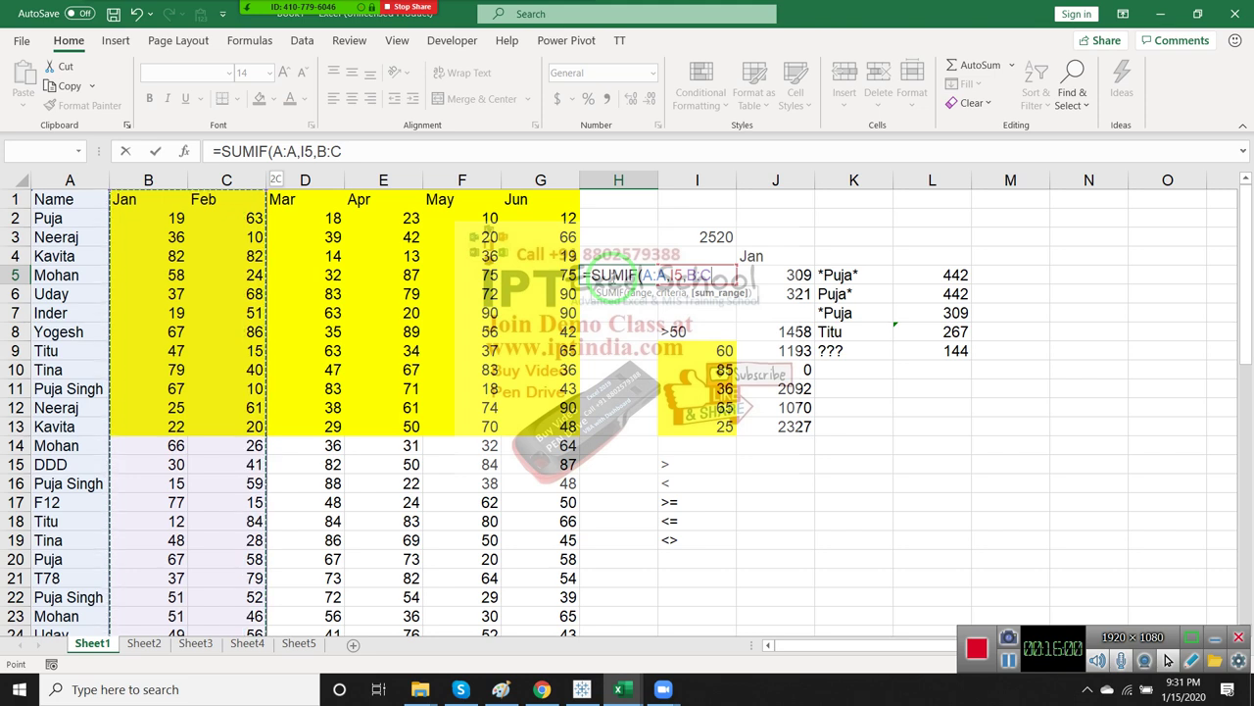
key(Return)
click(612, 279)
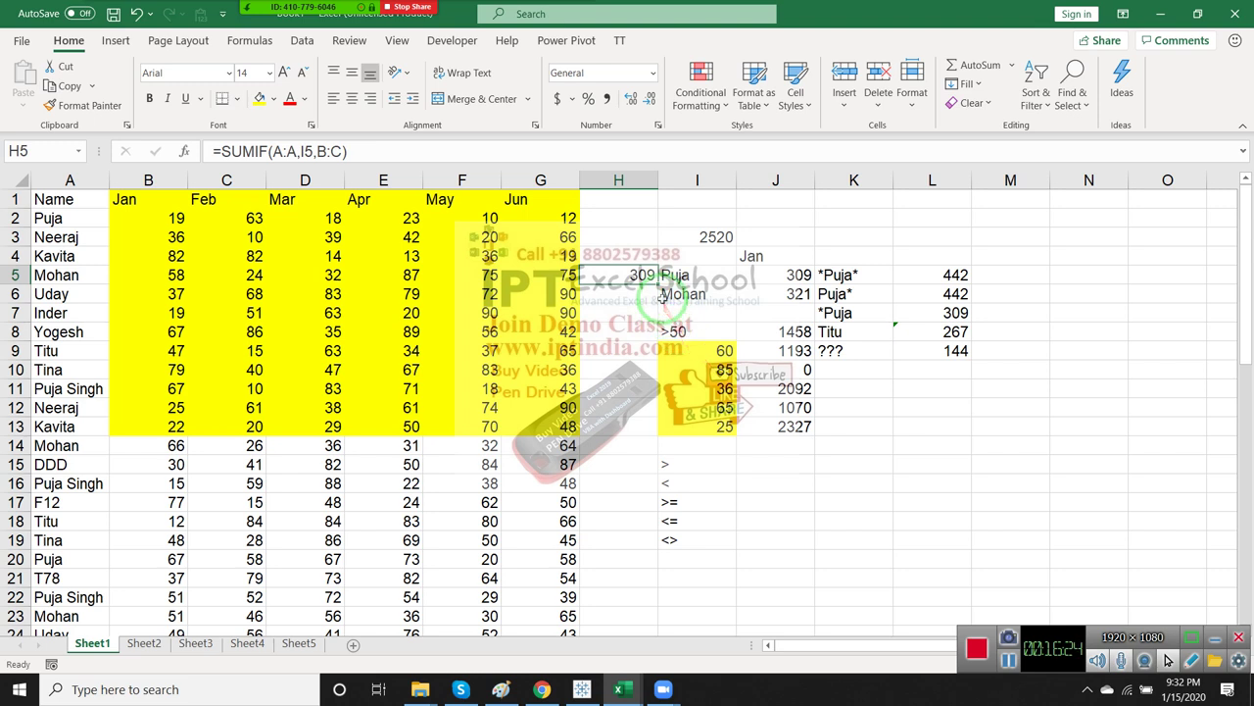
drag(784, 275, 907, 400)
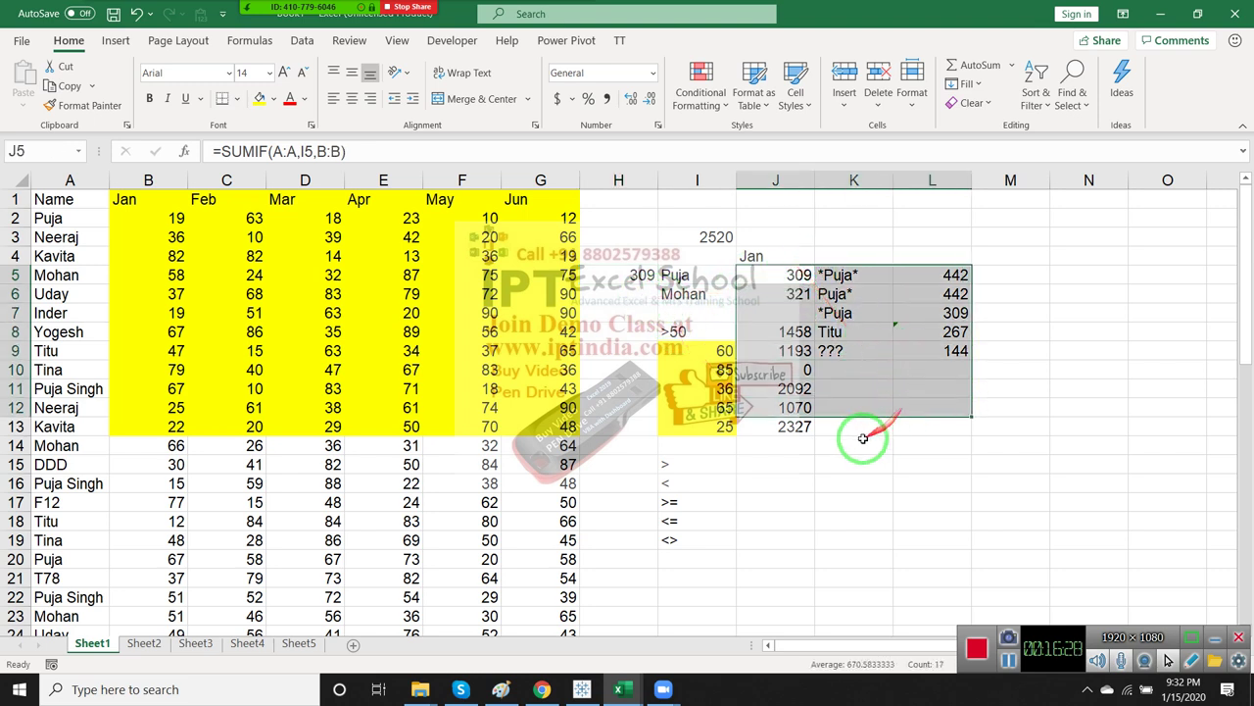
click(828, 462)
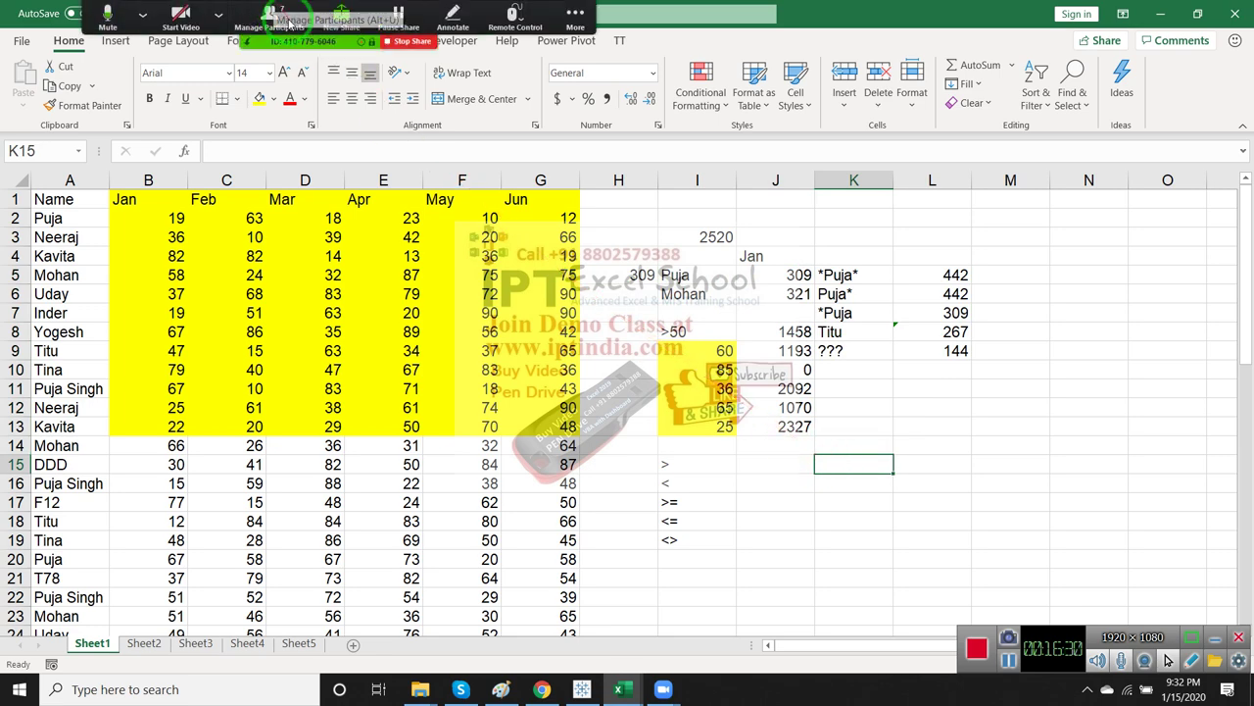
click(271, 18)
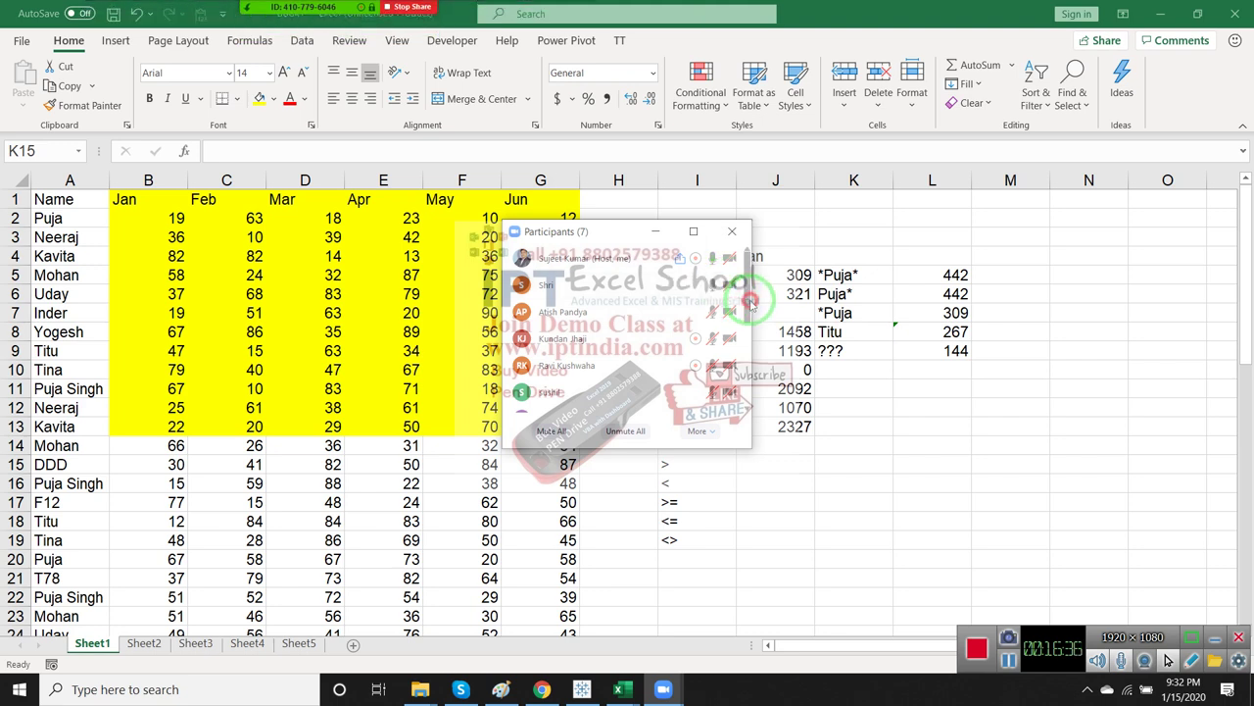
click(742, 341)
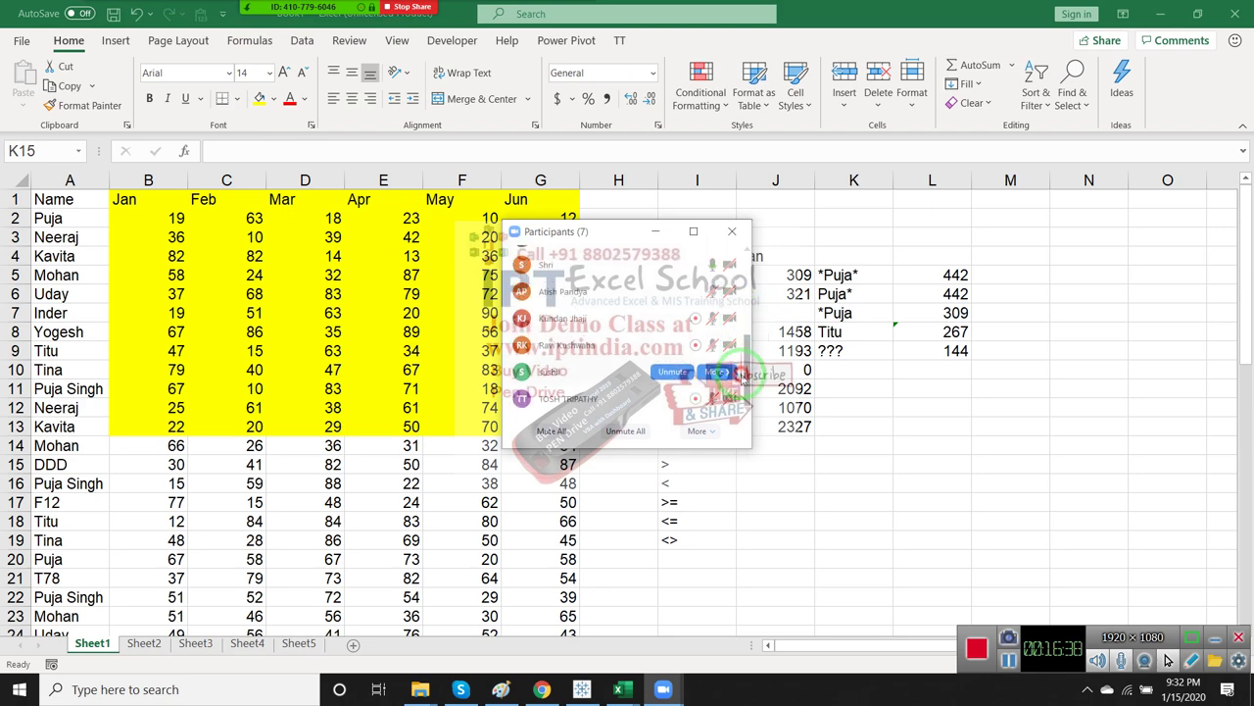
drag(741, 341, 747, 368)
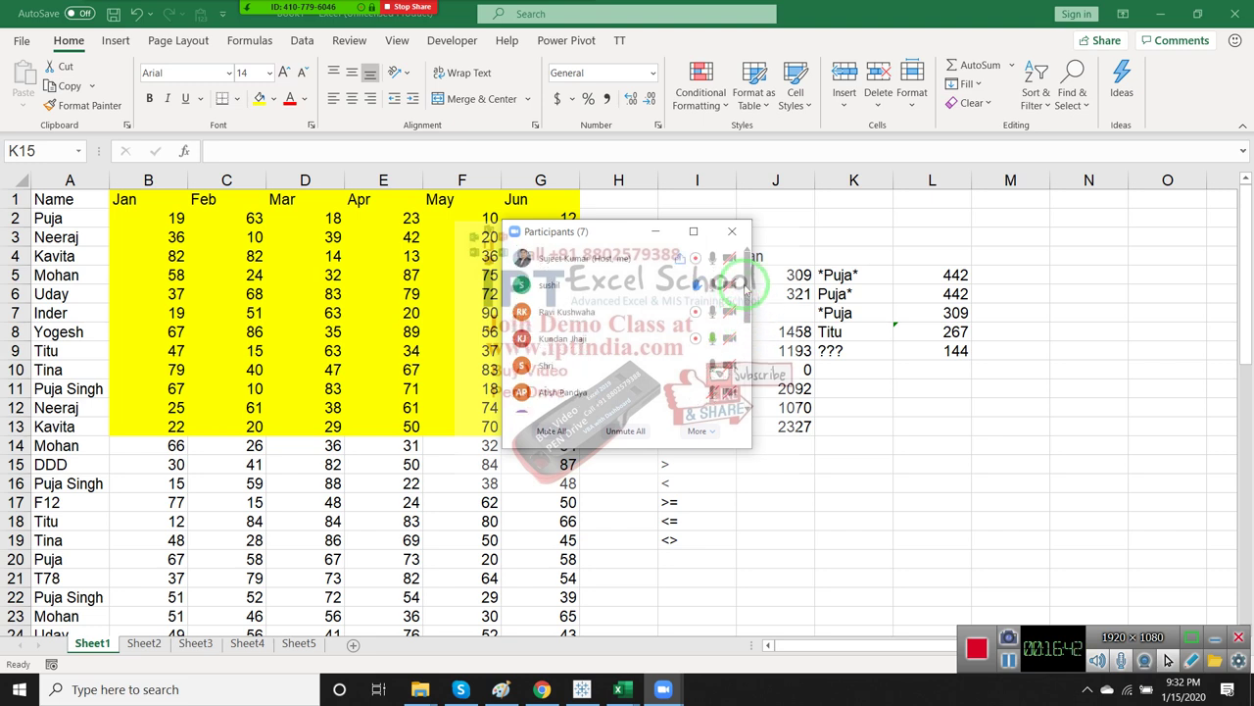
click(743, 233)
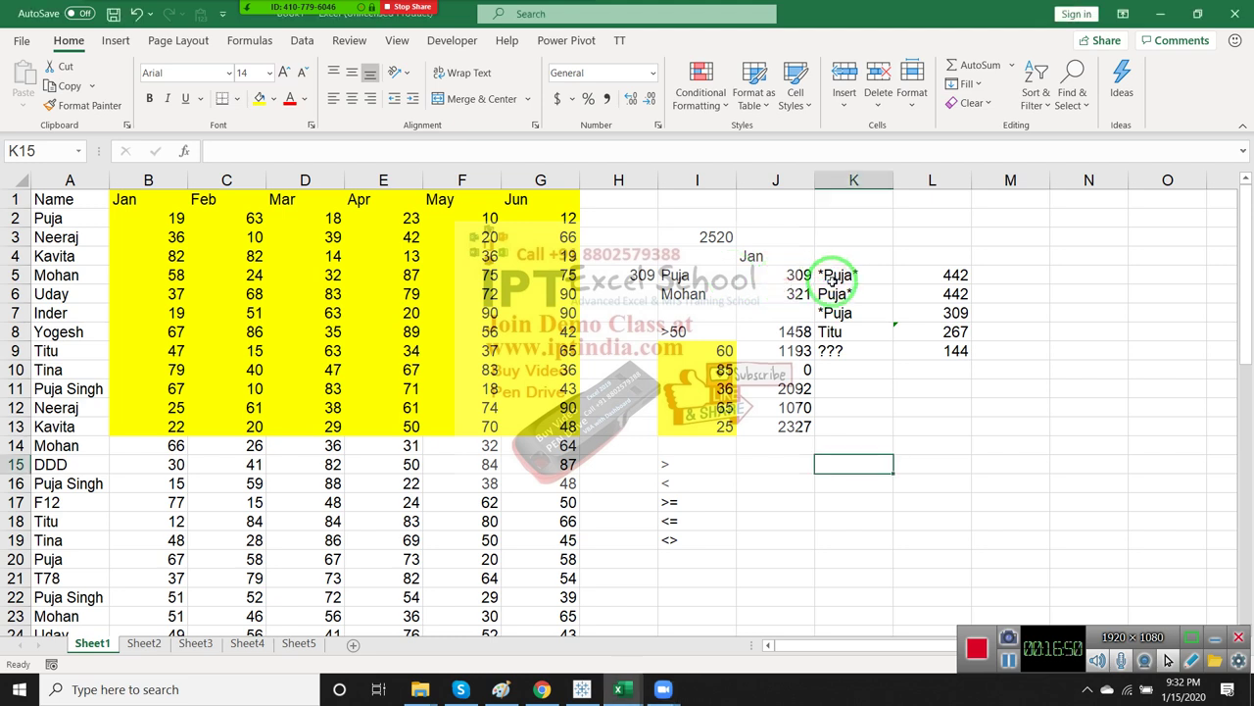
double_click(943, 349)
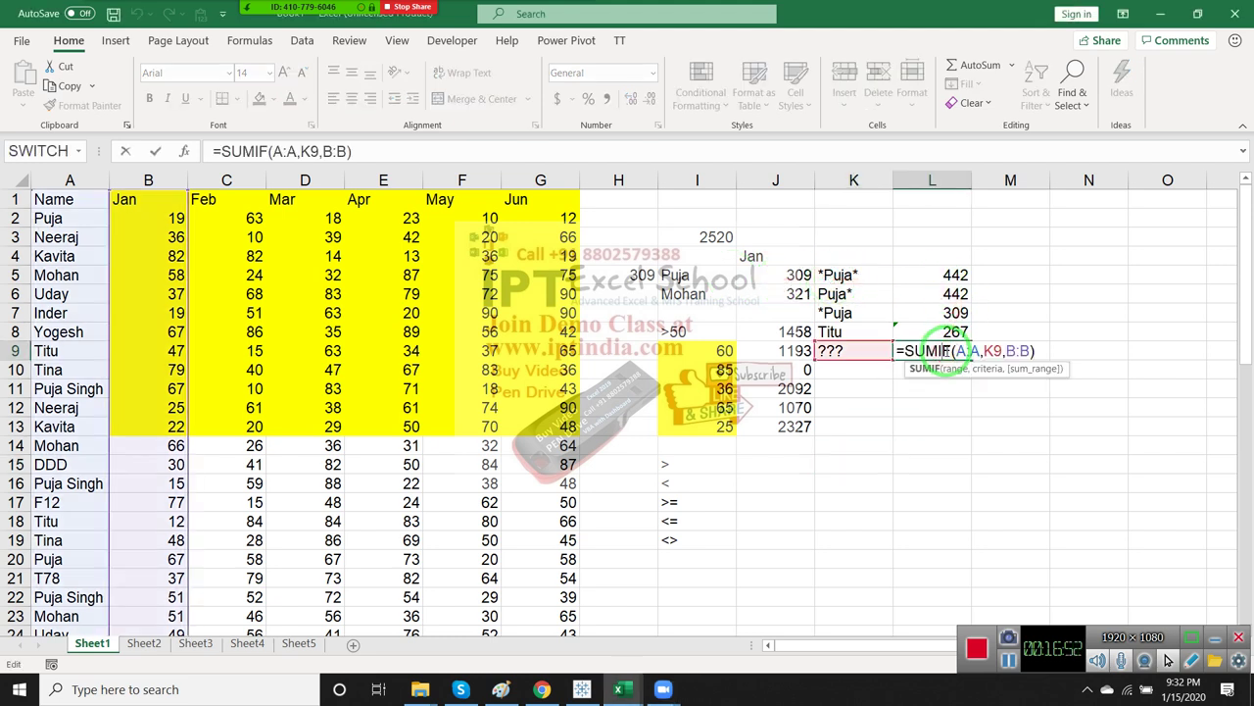
click(941, 331)
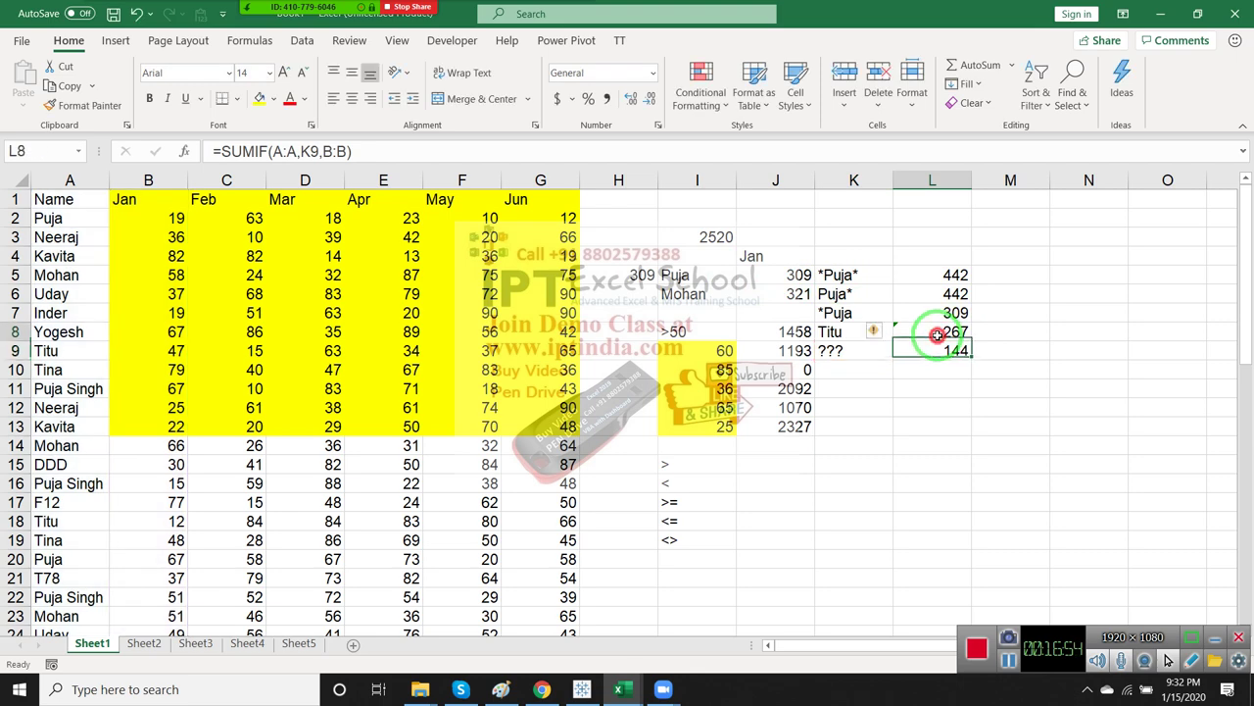
double_click(941, 331)
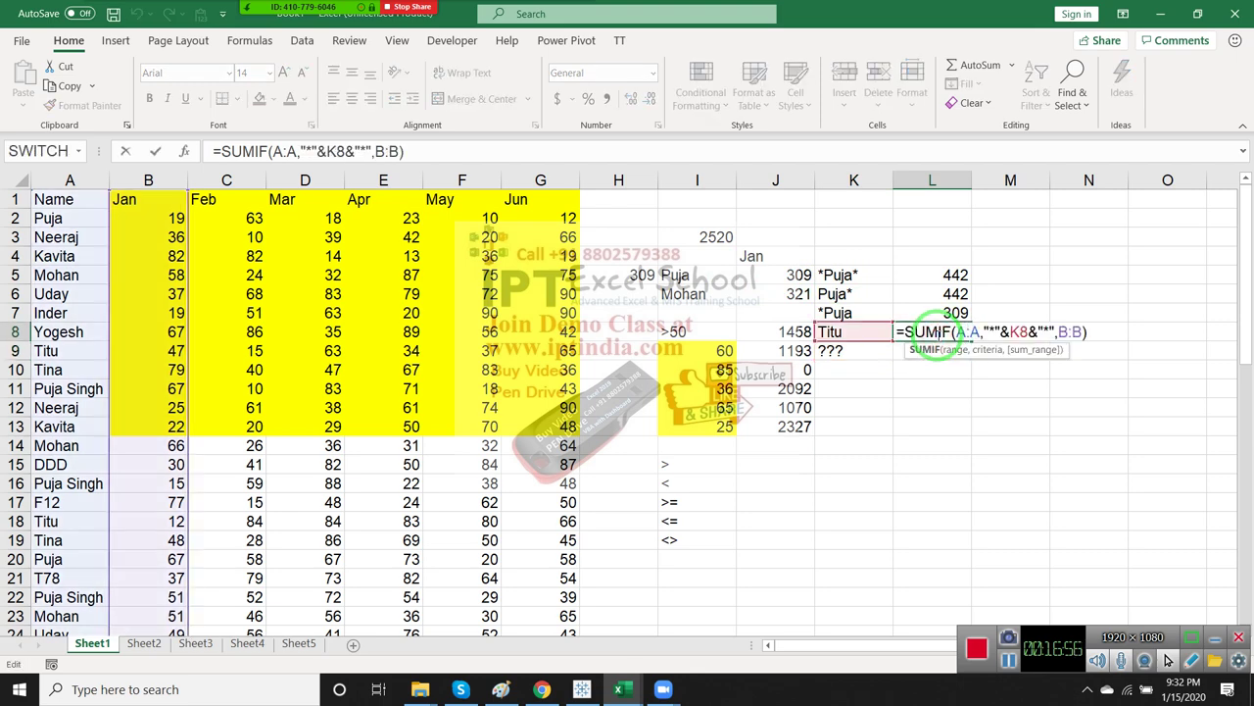
key(Escape)
double_click(946, 312)
key(Escape)
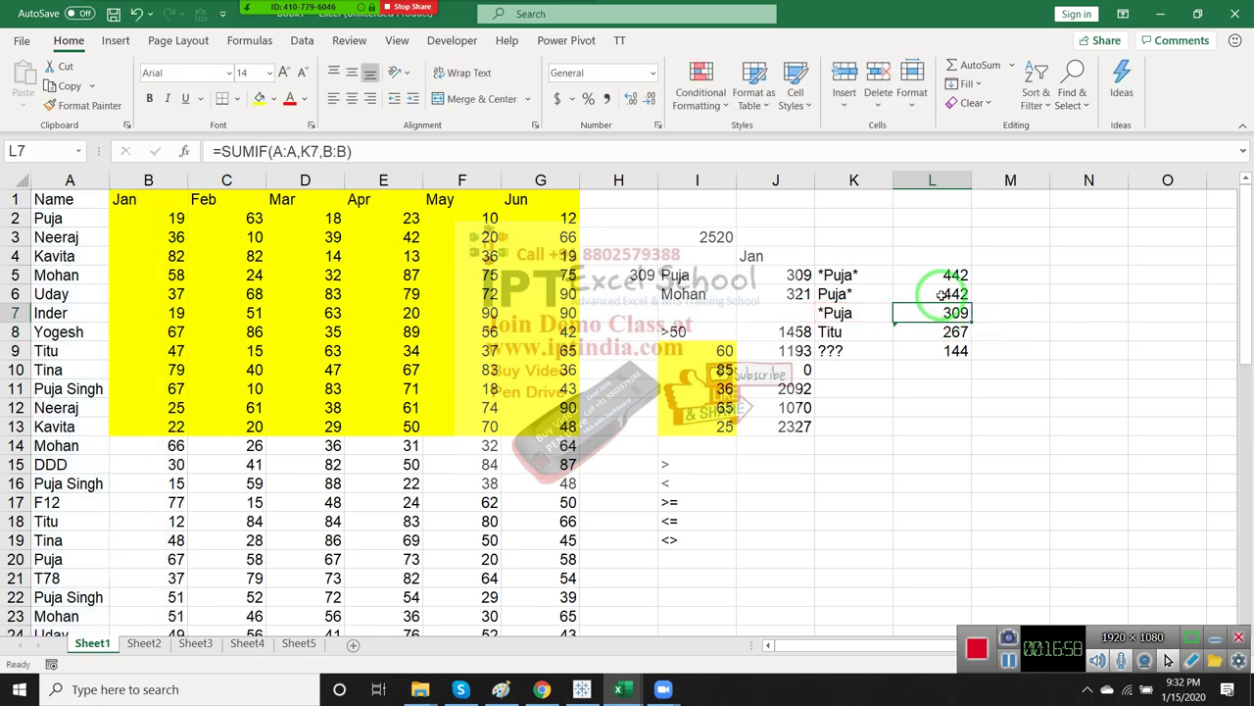
double_click(941, 293)
key(Escape)
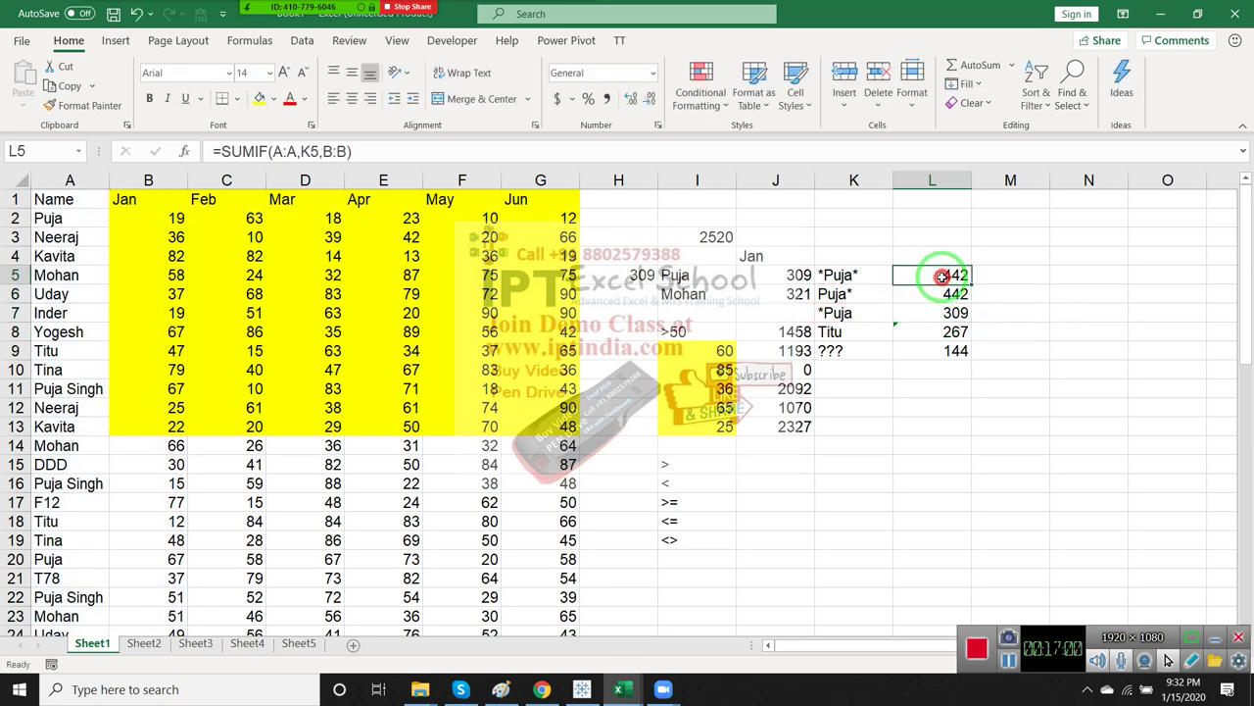
double_click(941, 276)
key(Escape)
double_click(946, 331)
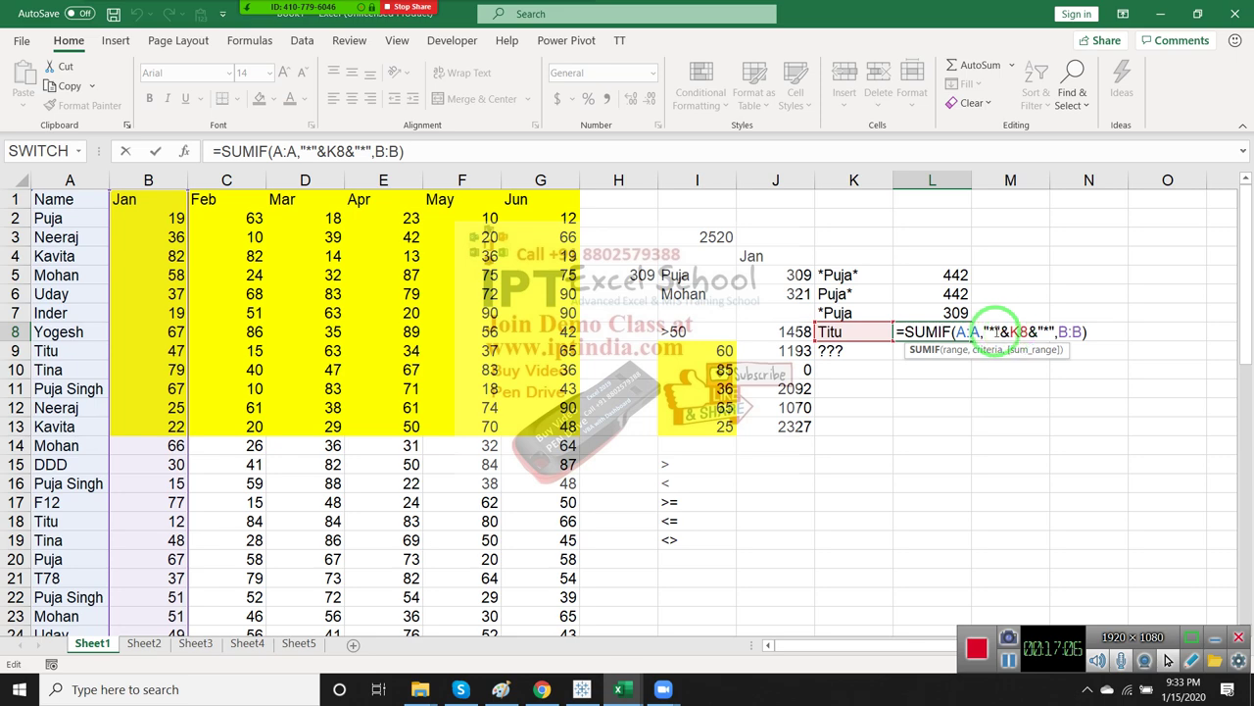
click(917, 402)
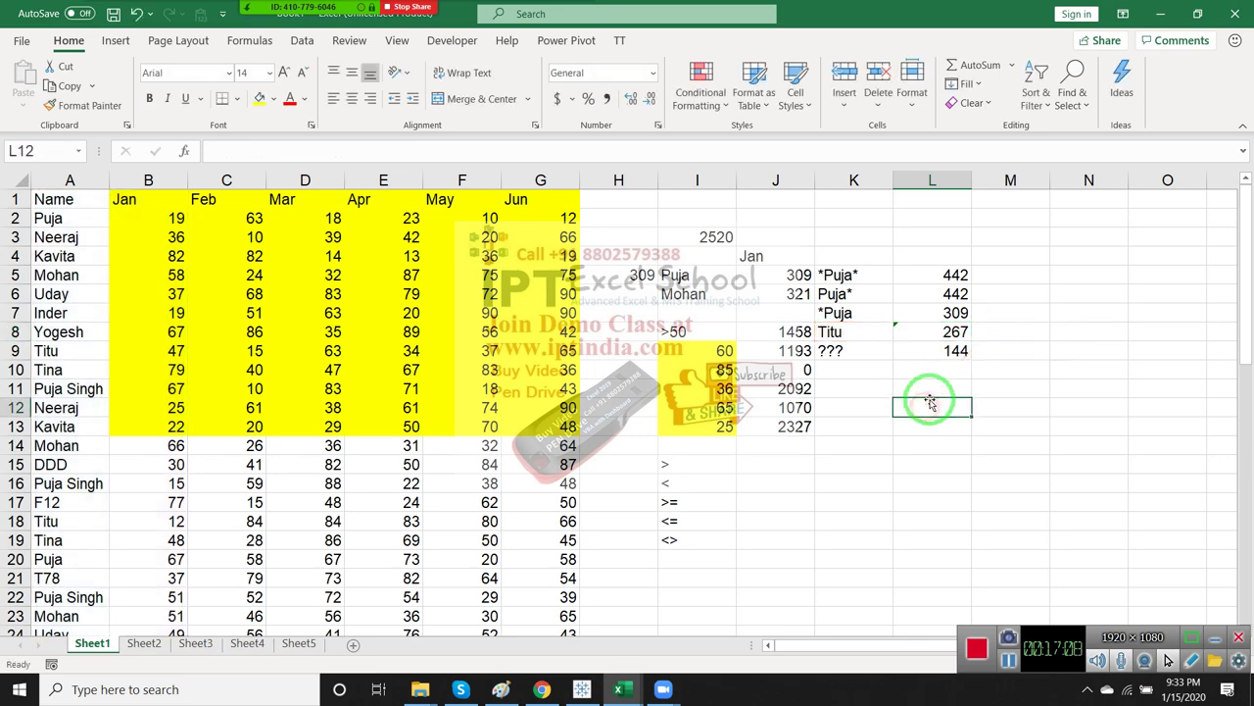
Type a first name in L12 and a surname in M12, joining them in N12 with =L12&M12
text(Sujeet)
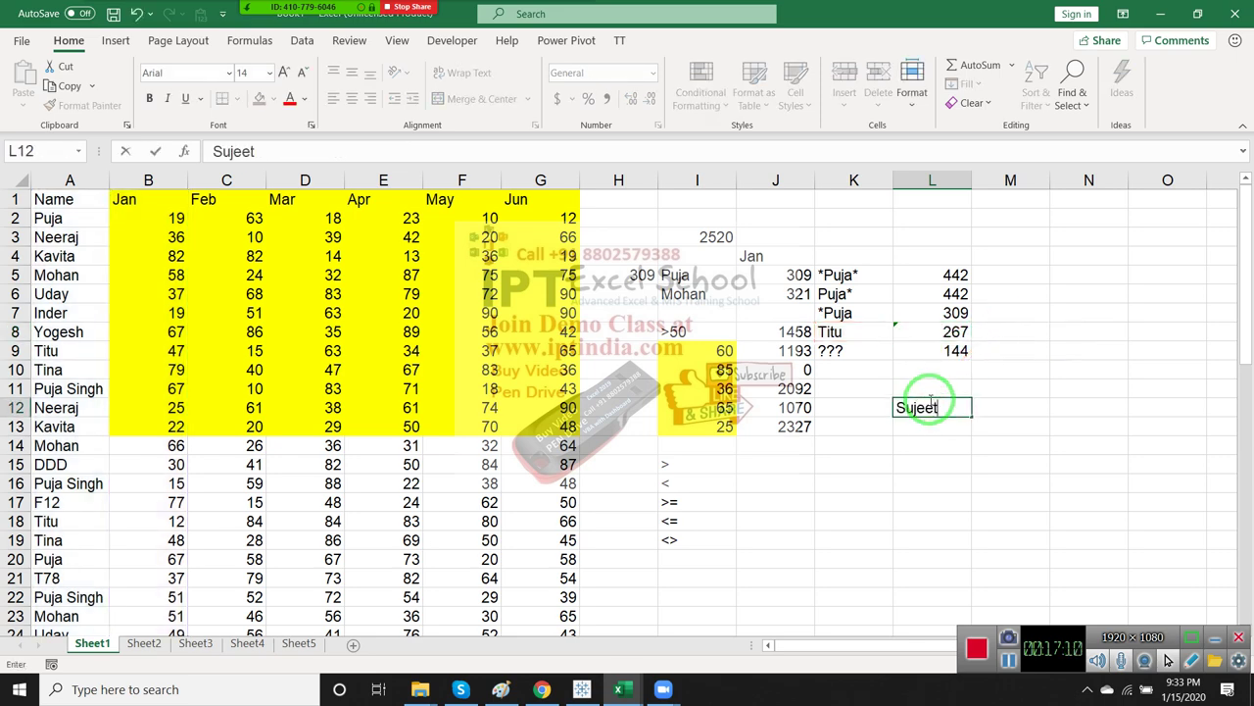
key(Tab)
text(Kuma)
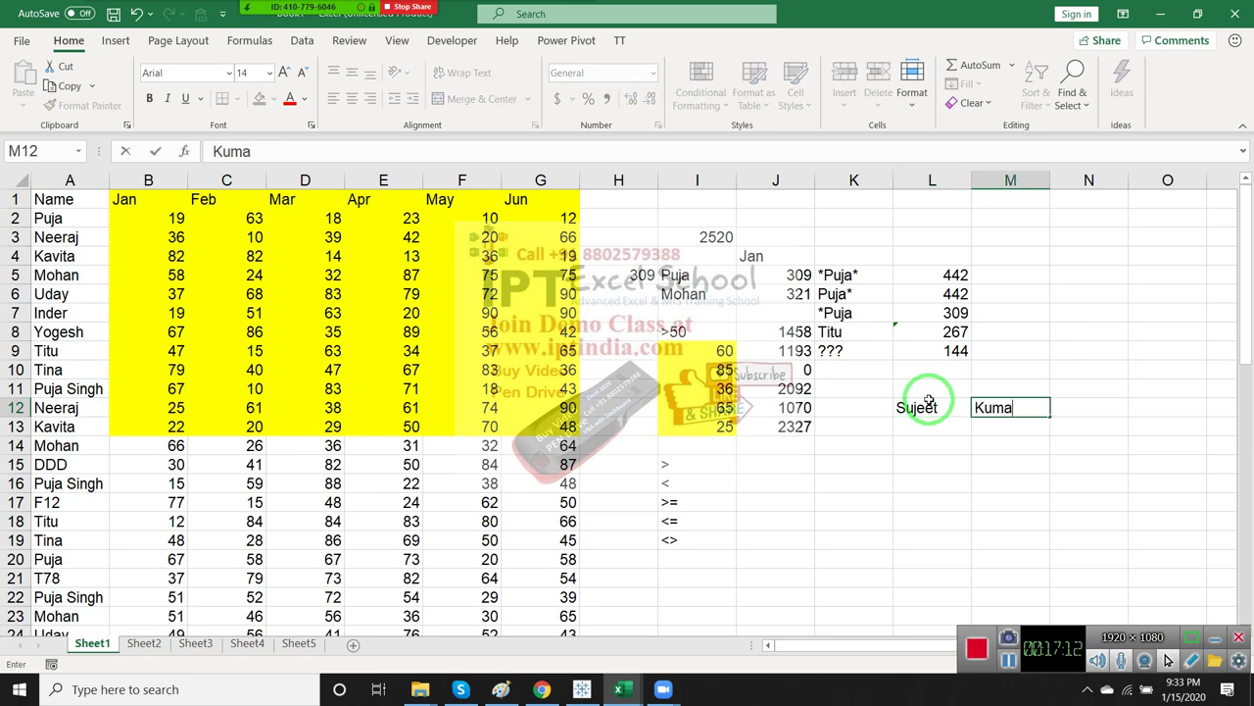
text(r)
key(Tab)
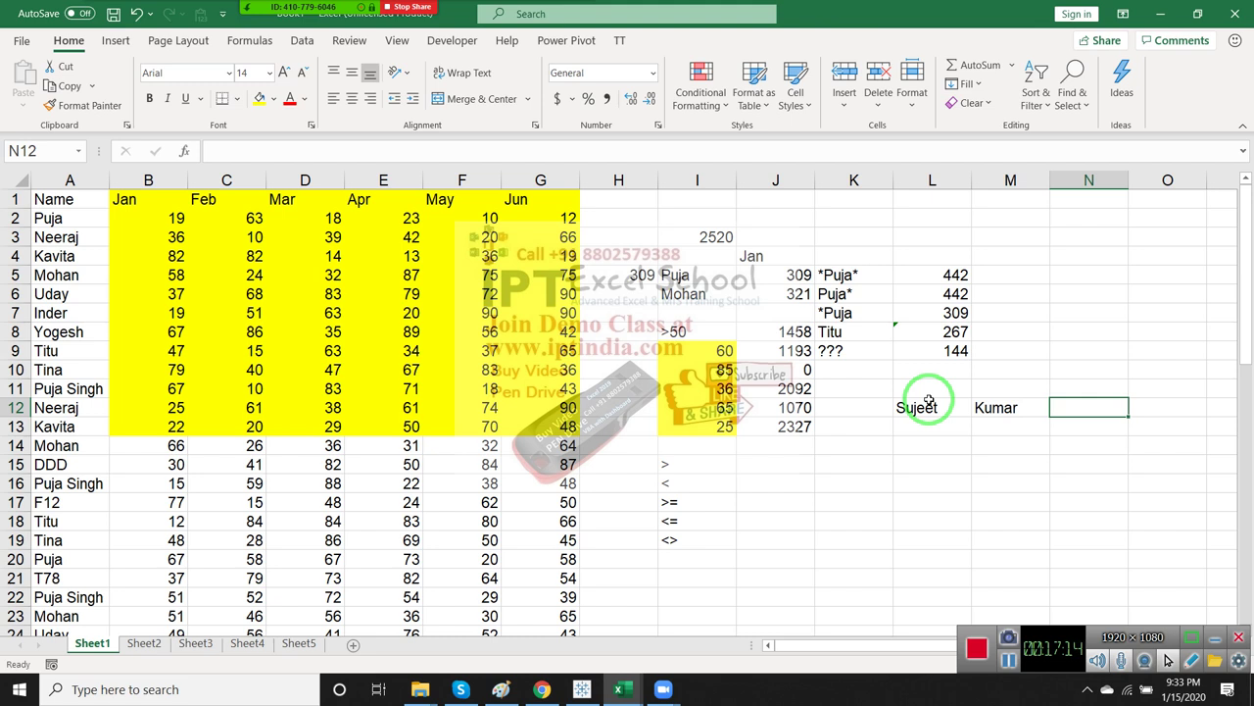
text(=)
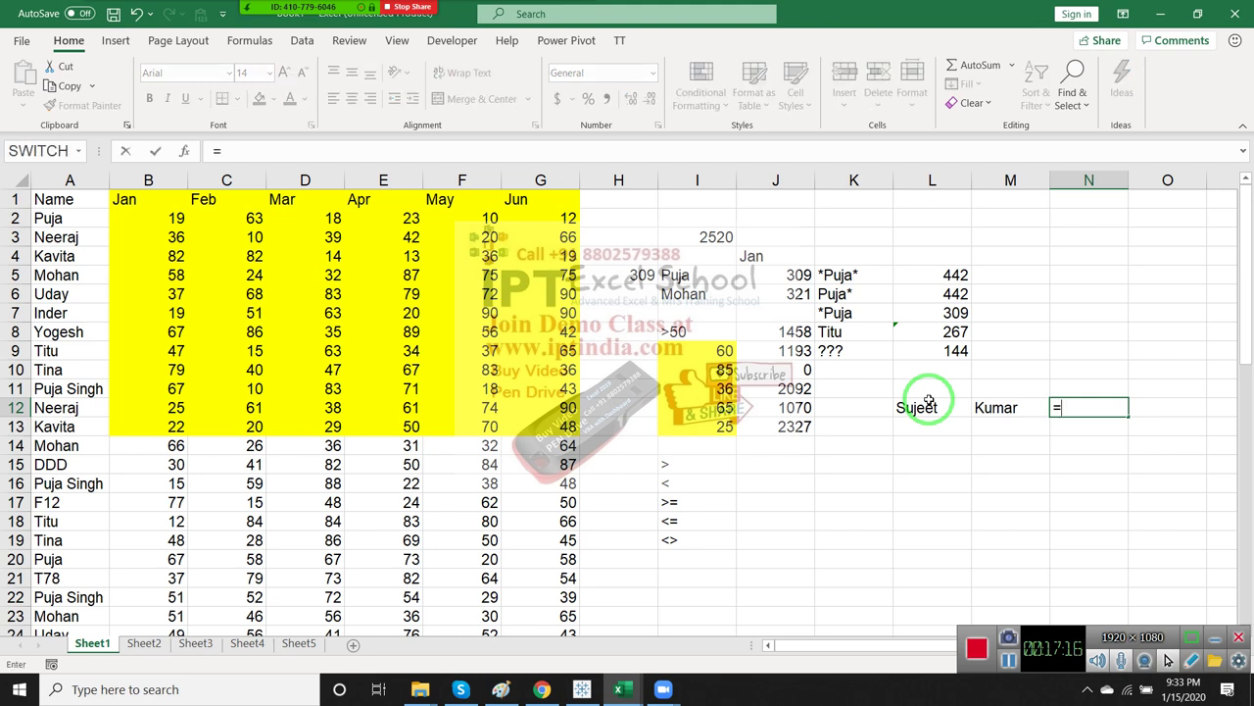
click(929, 406)
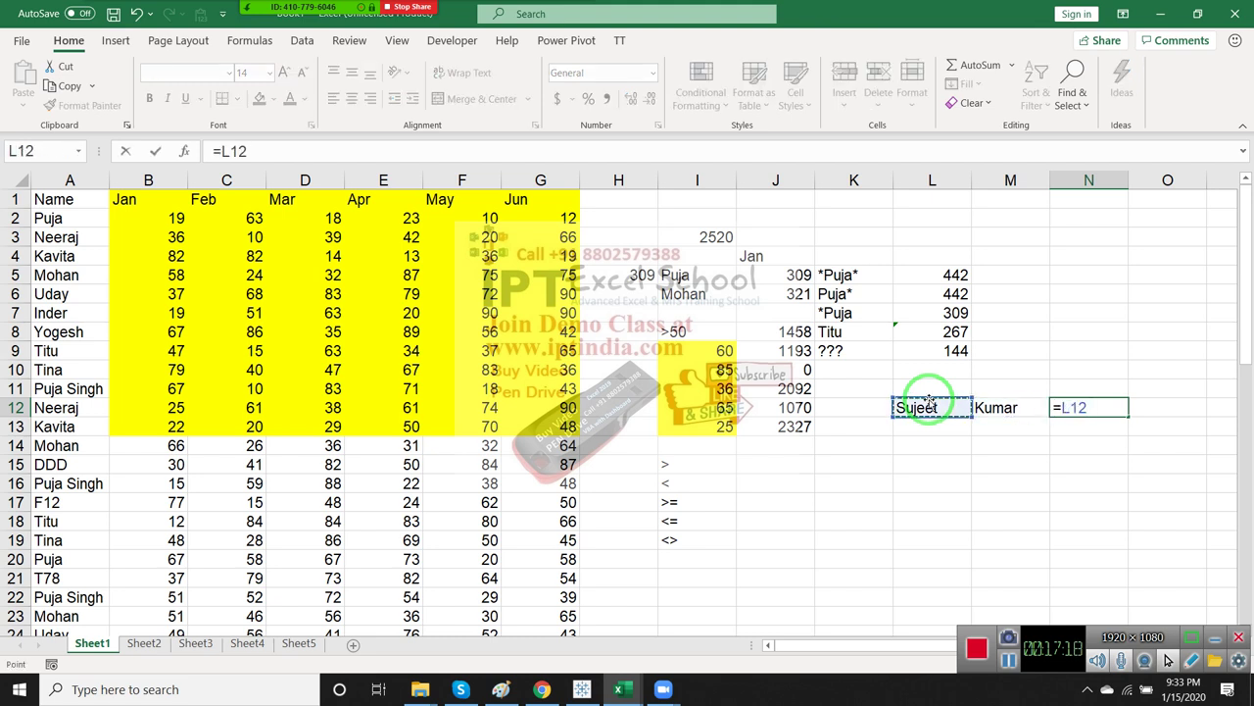
text(&)
key(Left)
key(Return)
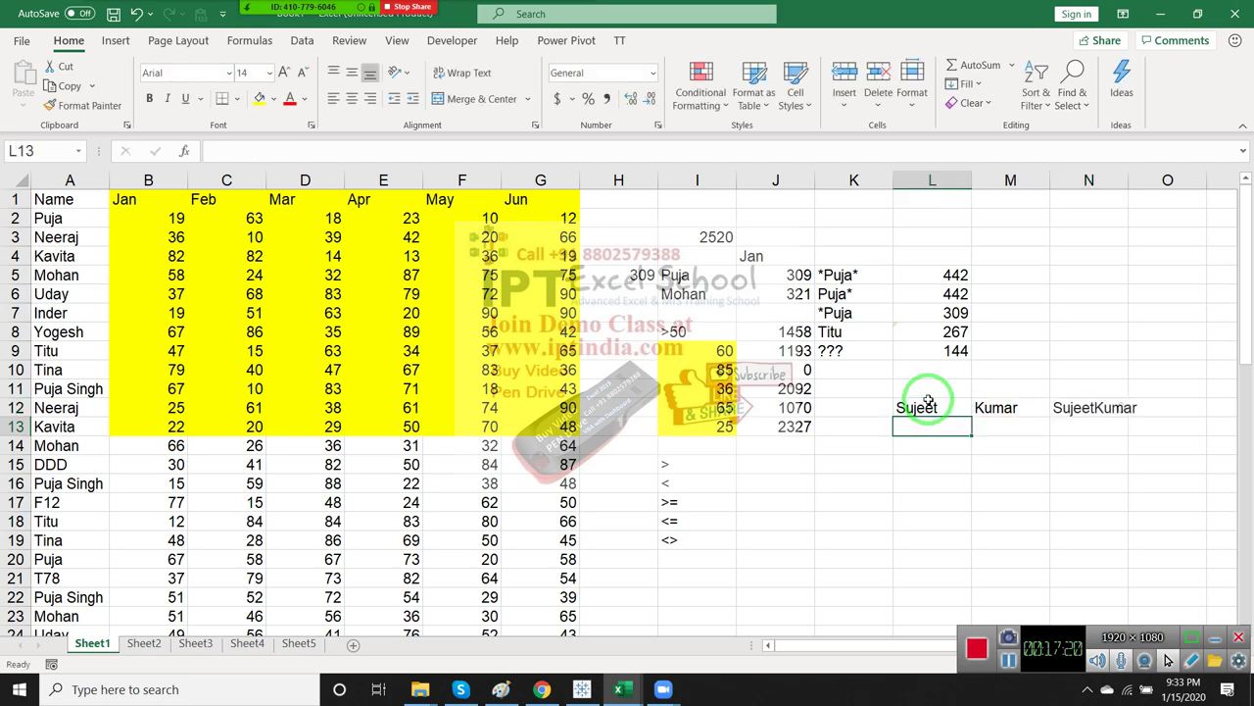
click(929, 406)
key(Right)
key(Right)
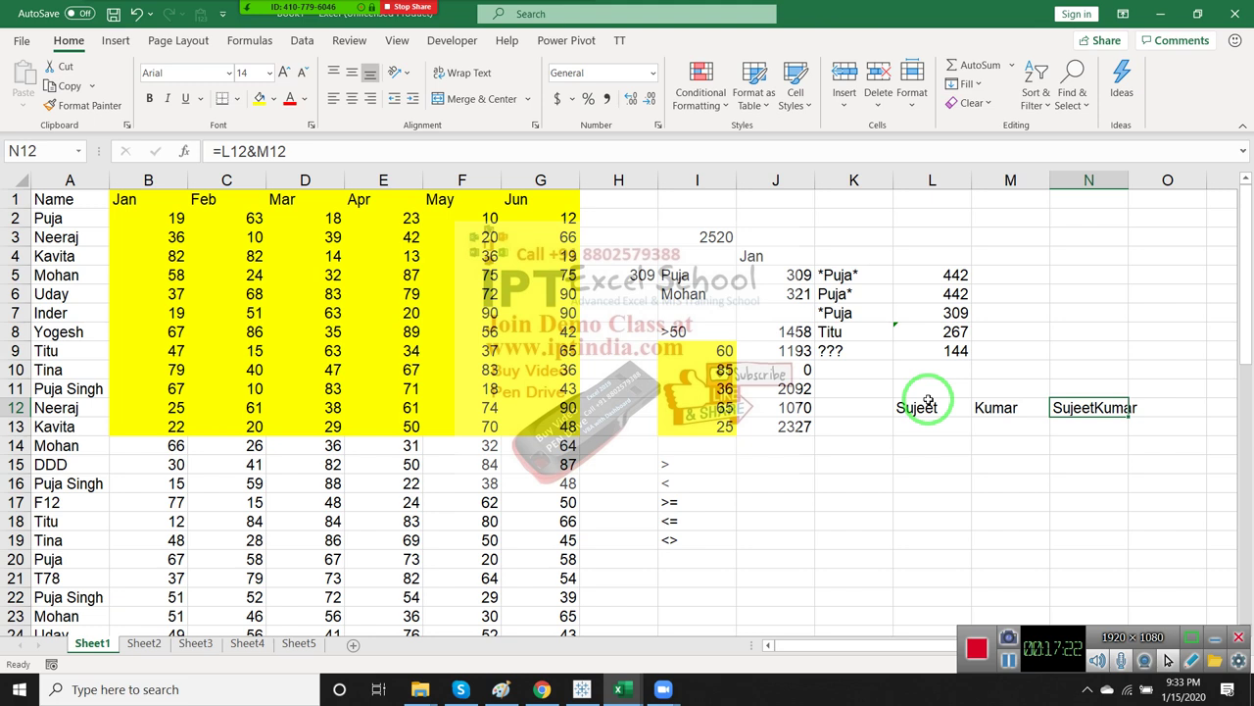
Open L8's formula to highlight the "*"&K8&"*" criteria giving 267
click(938, 351)
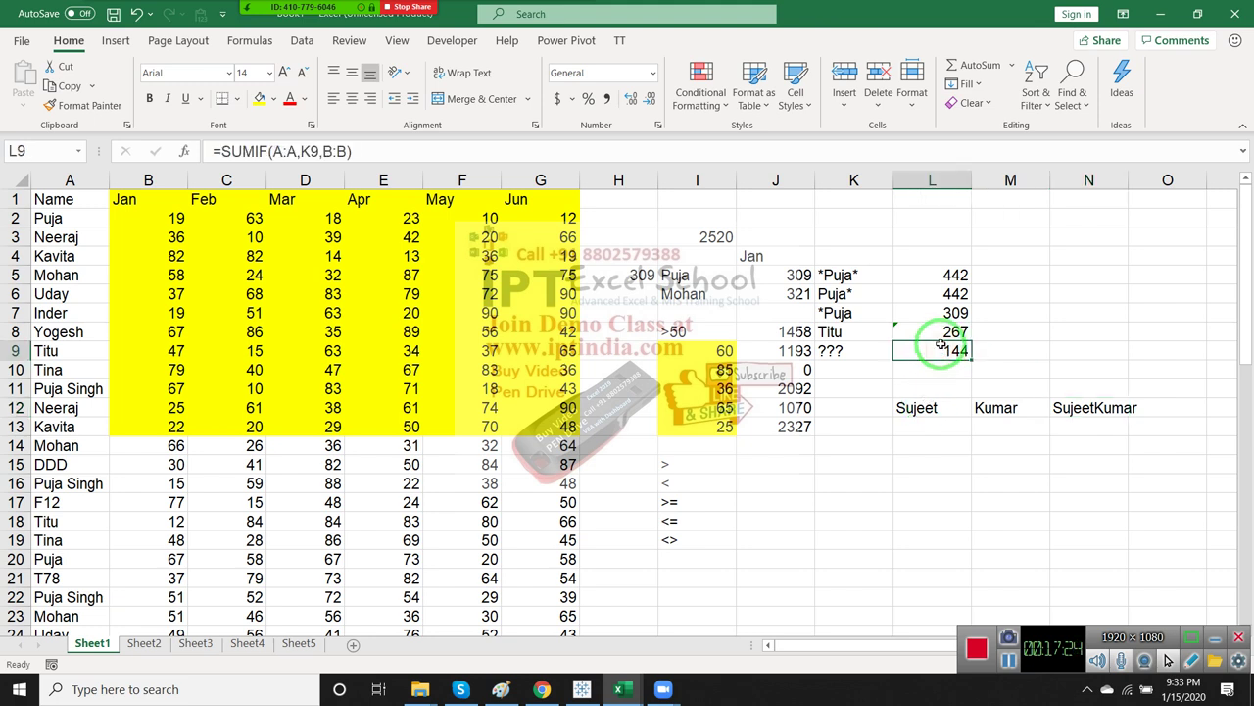
double_click(939, 331)
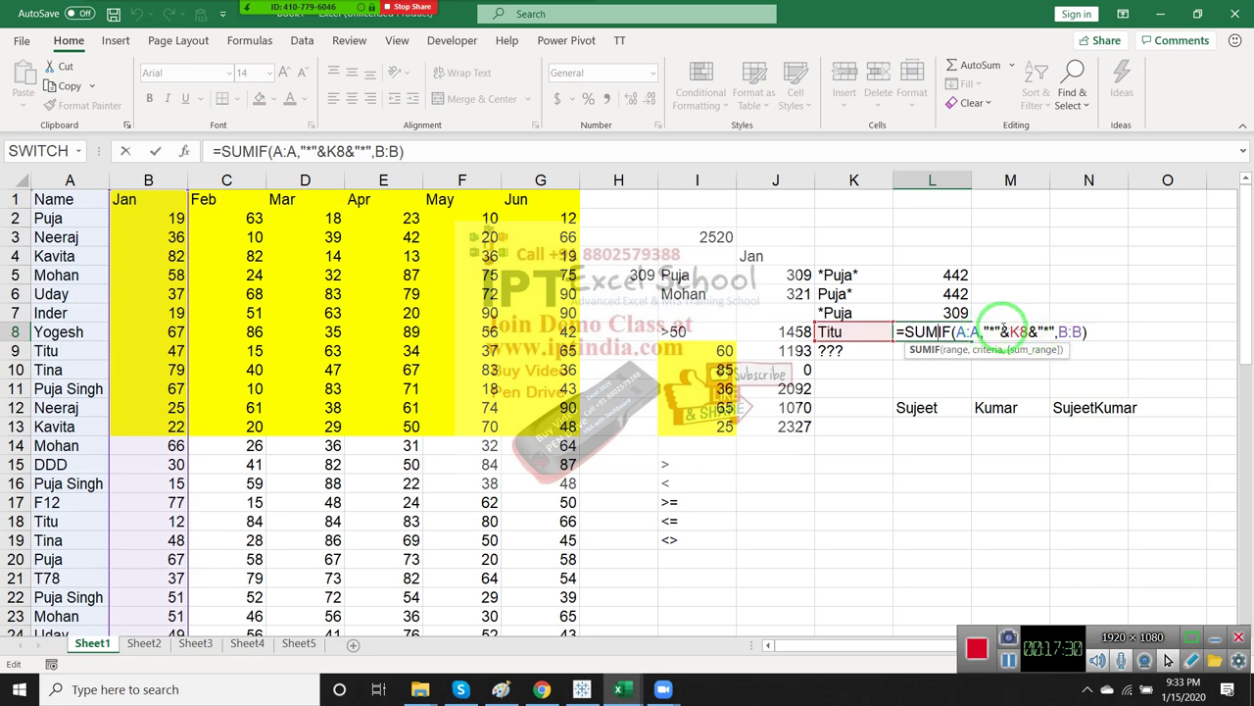
click(985, 337)
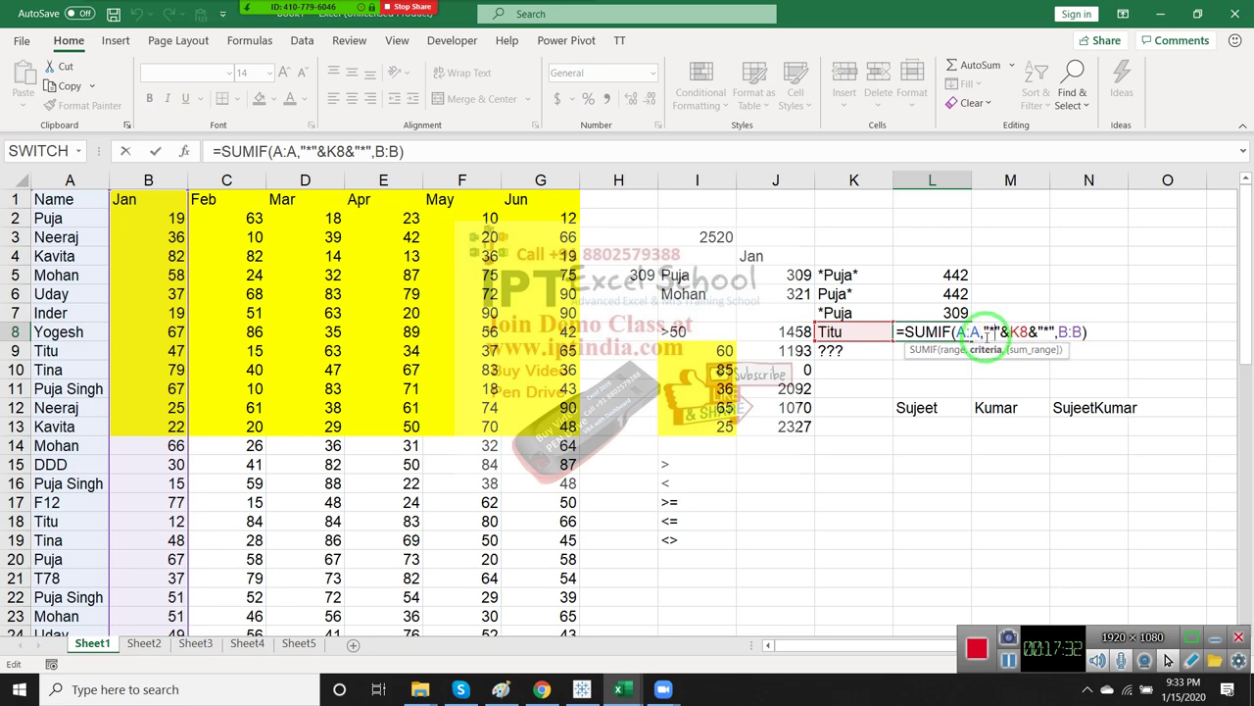
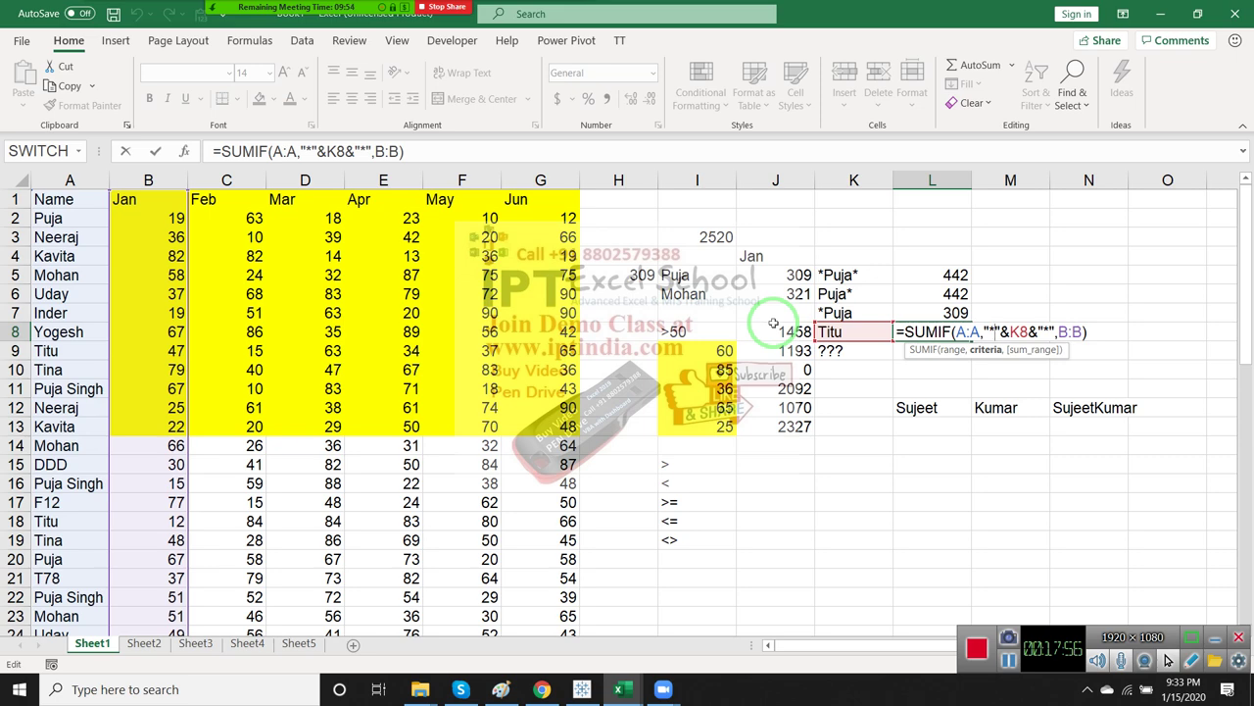
Cancel the accidental change to the L8 formula
click(752, 500)
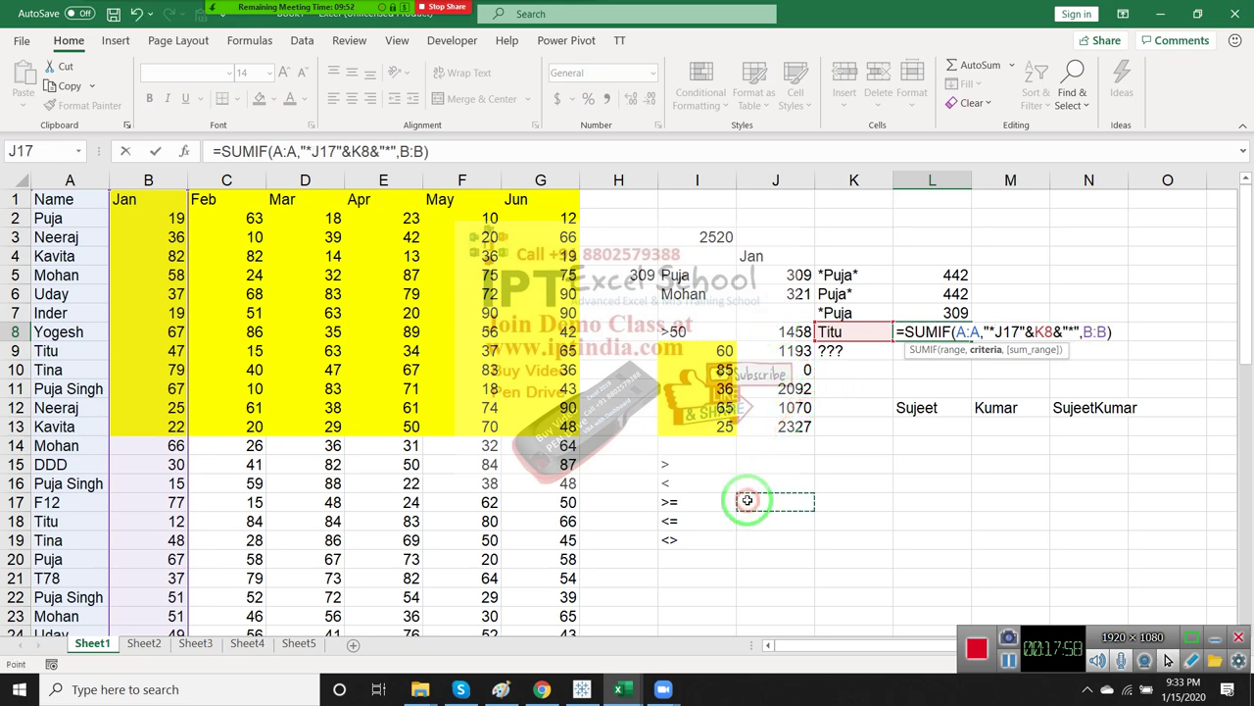
key(Escape)
scroll(735, 496, down, 1)
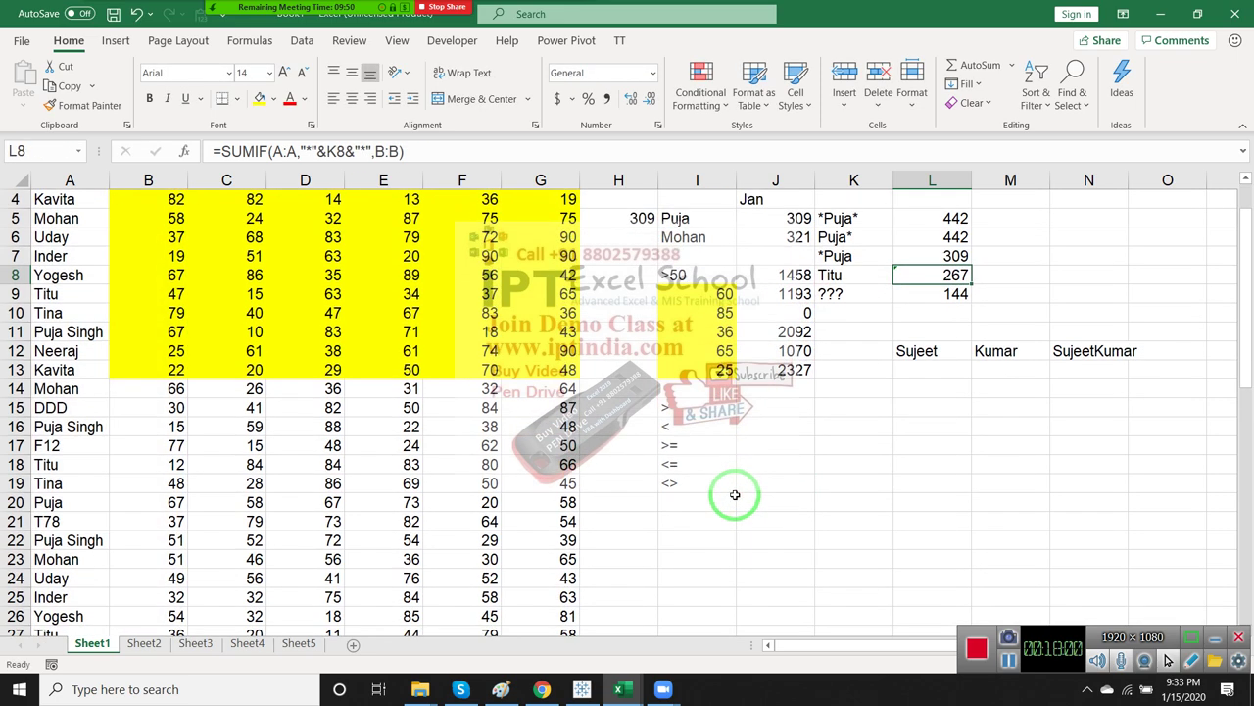
scroll(734, 495, up, 1)
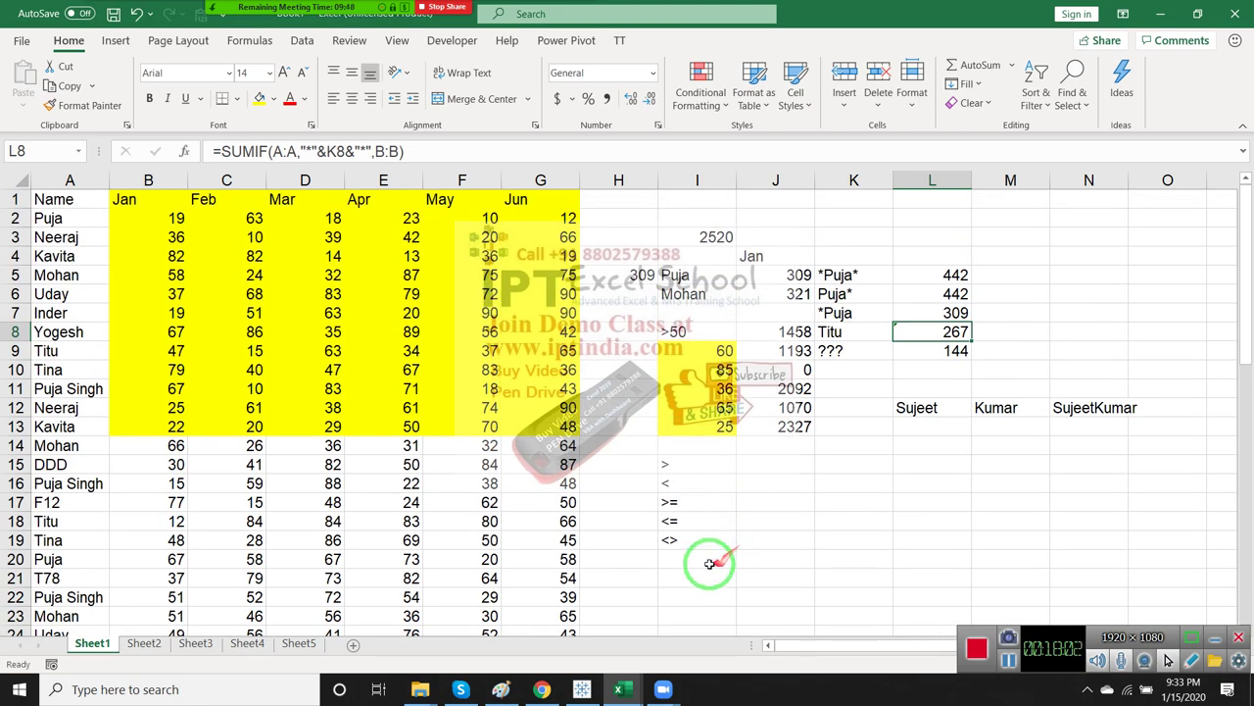
Enter the criteria Puja* in I21 and >50 in J21, checking J10's formula
click(698, 575)
text(Pu)
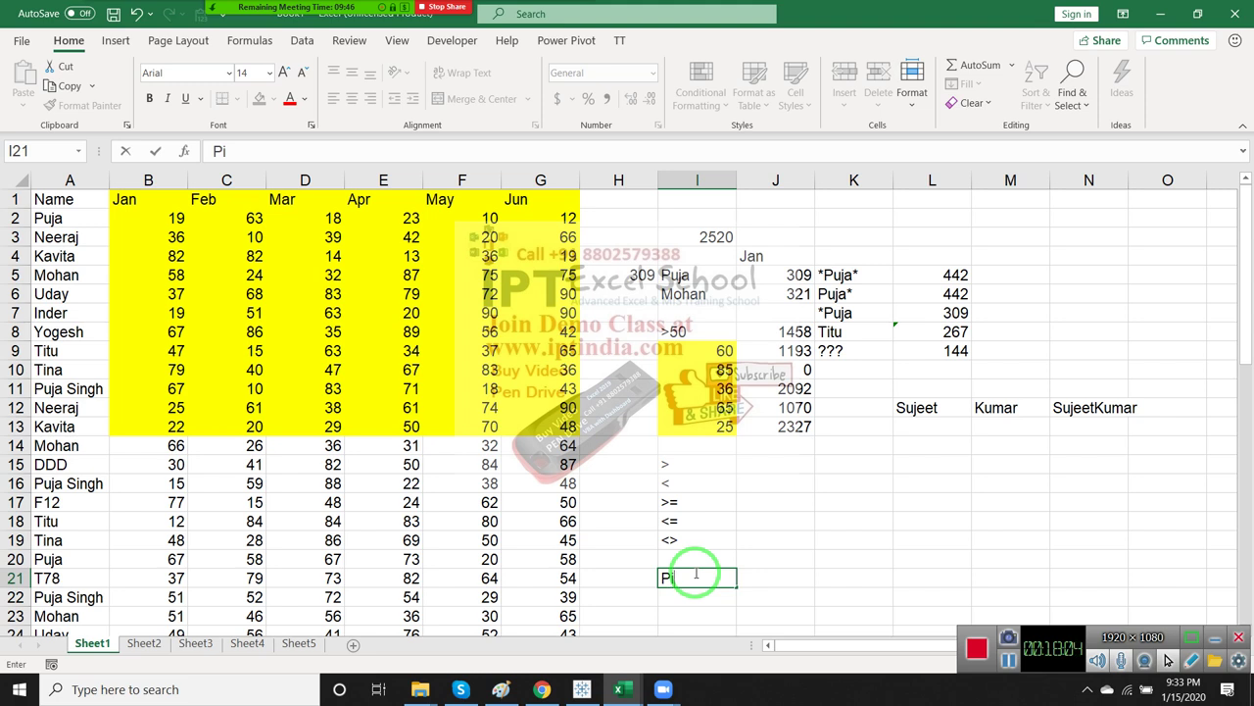
text(ja*)
key(Tab)
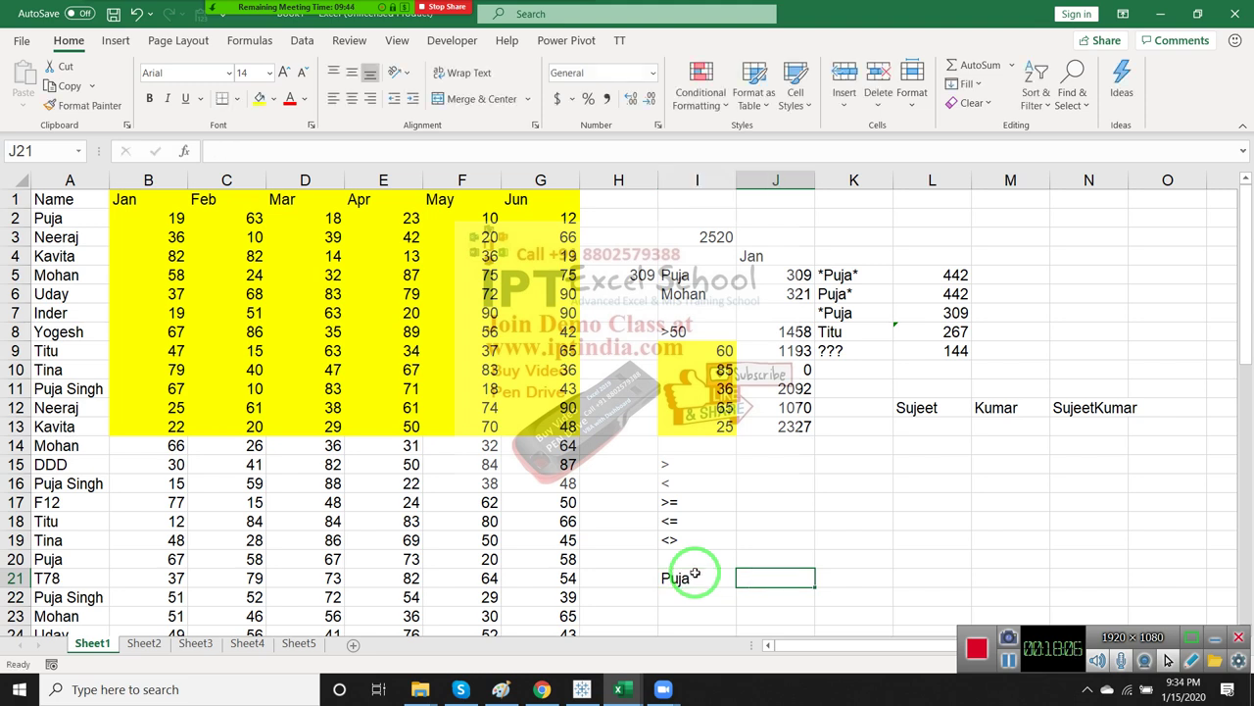
text(>50)
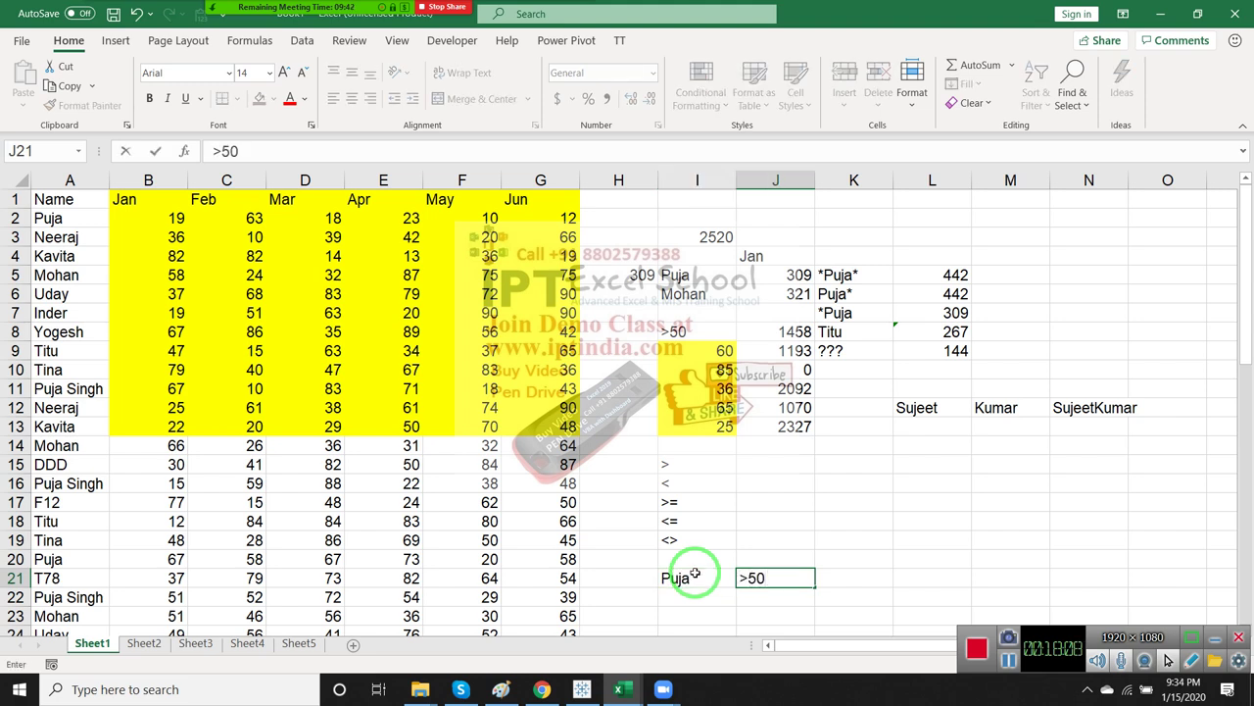
click(770, 369)
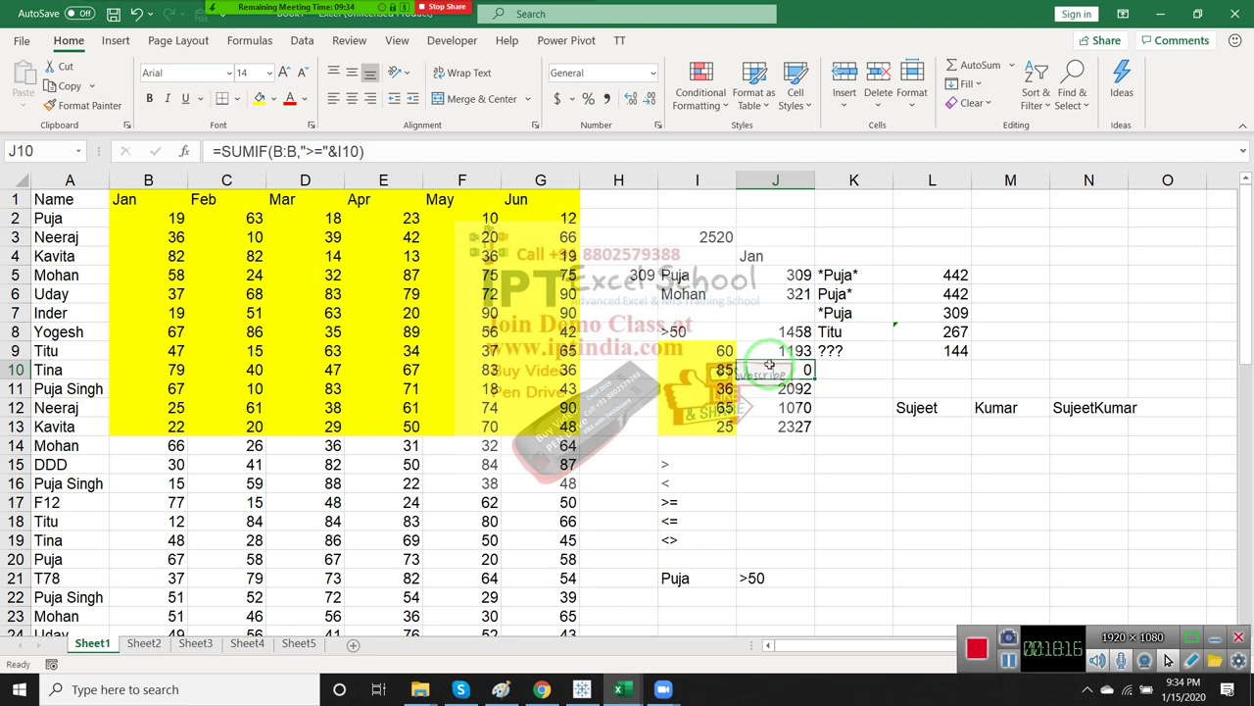
click(840, 582)
Enter =SUMIFS(B:B,A:A,I21,B:B,J21) in K21, returning 208
text(=su)
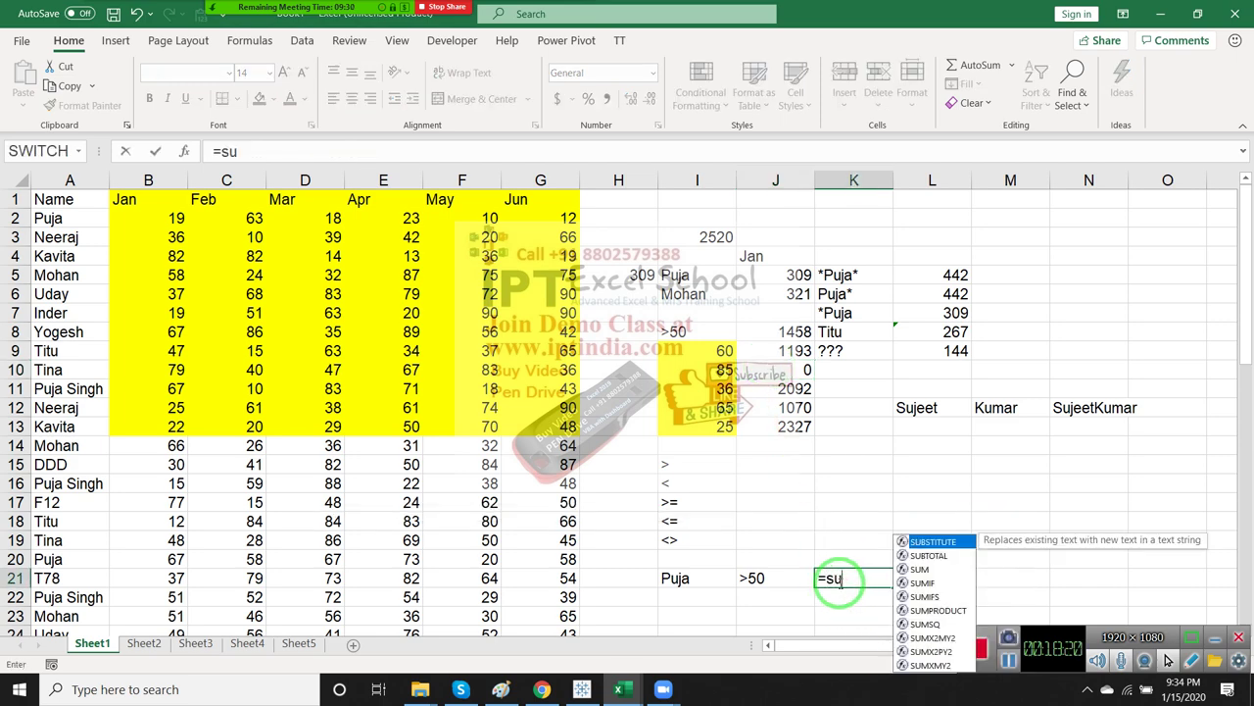
text(m)
key(Down)
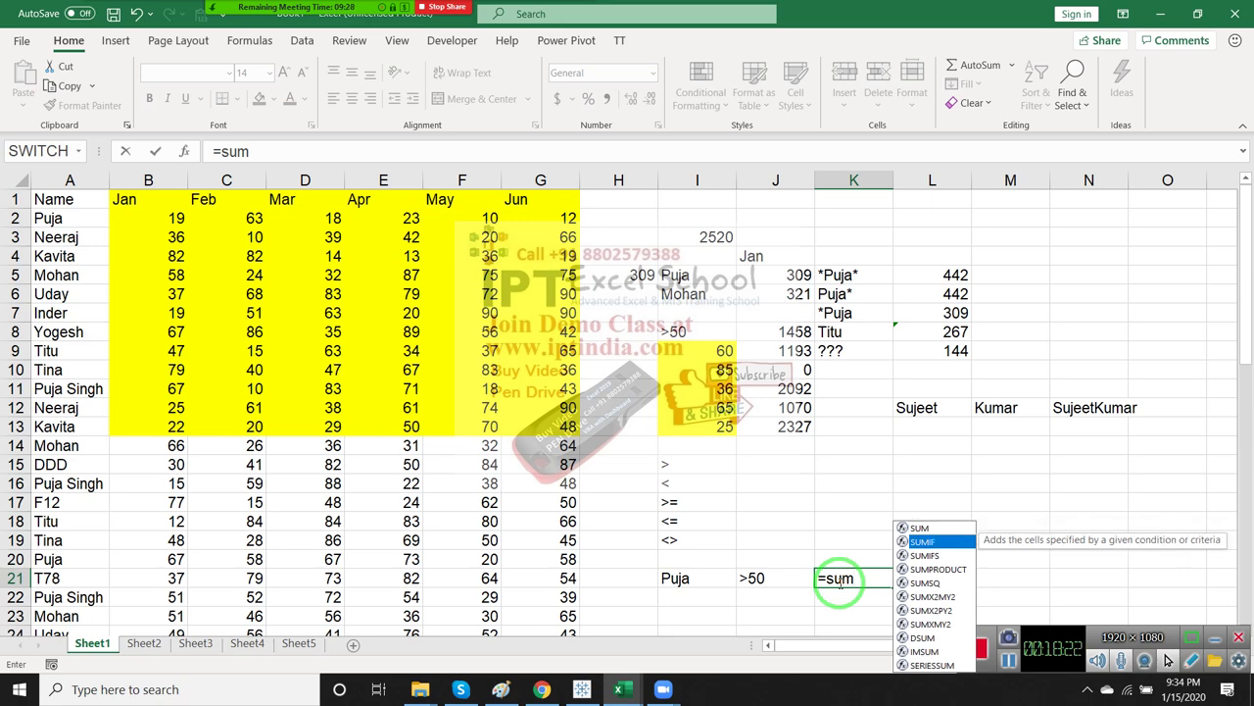
key(Down)
key(Tab)
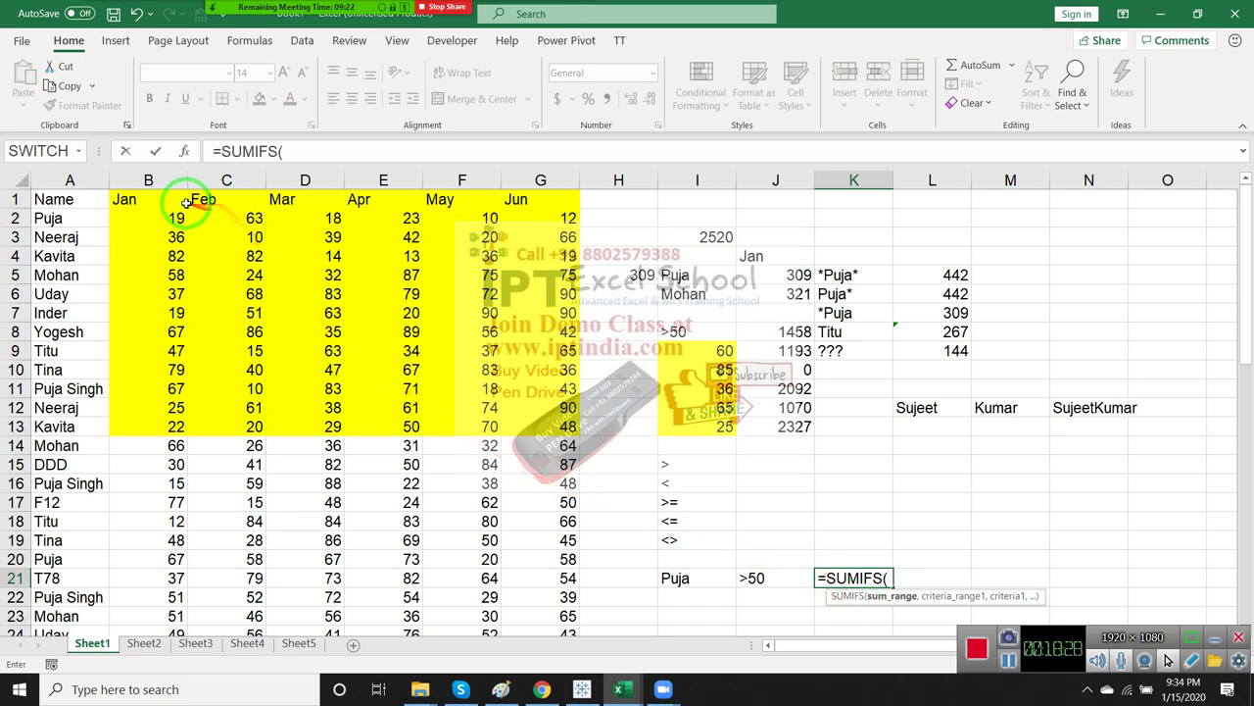
click(152, 180)
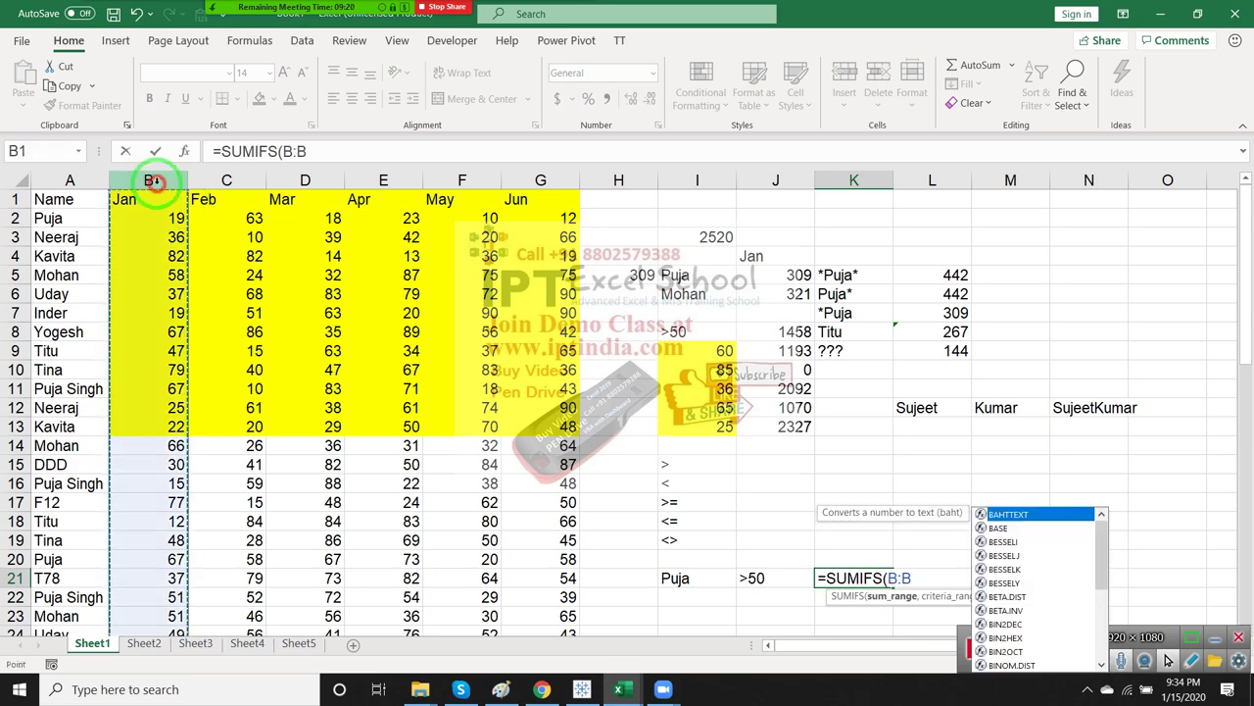
text(,)
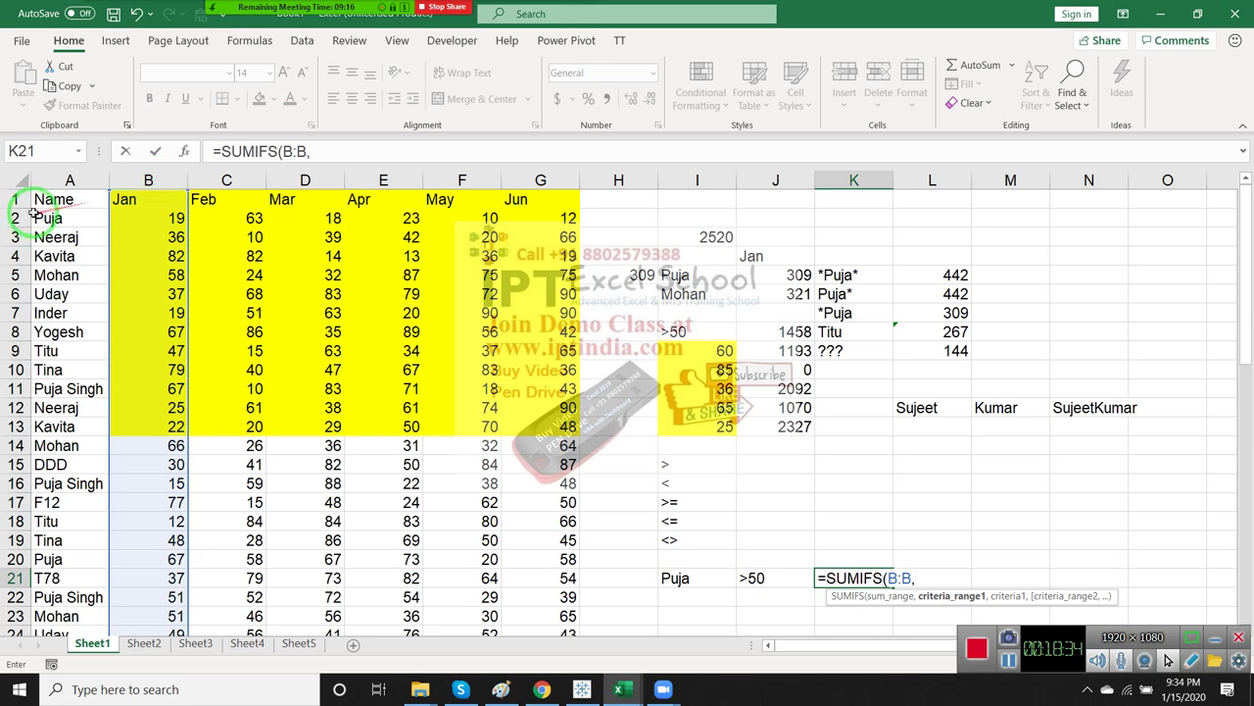
click(49, 176)
text(,)
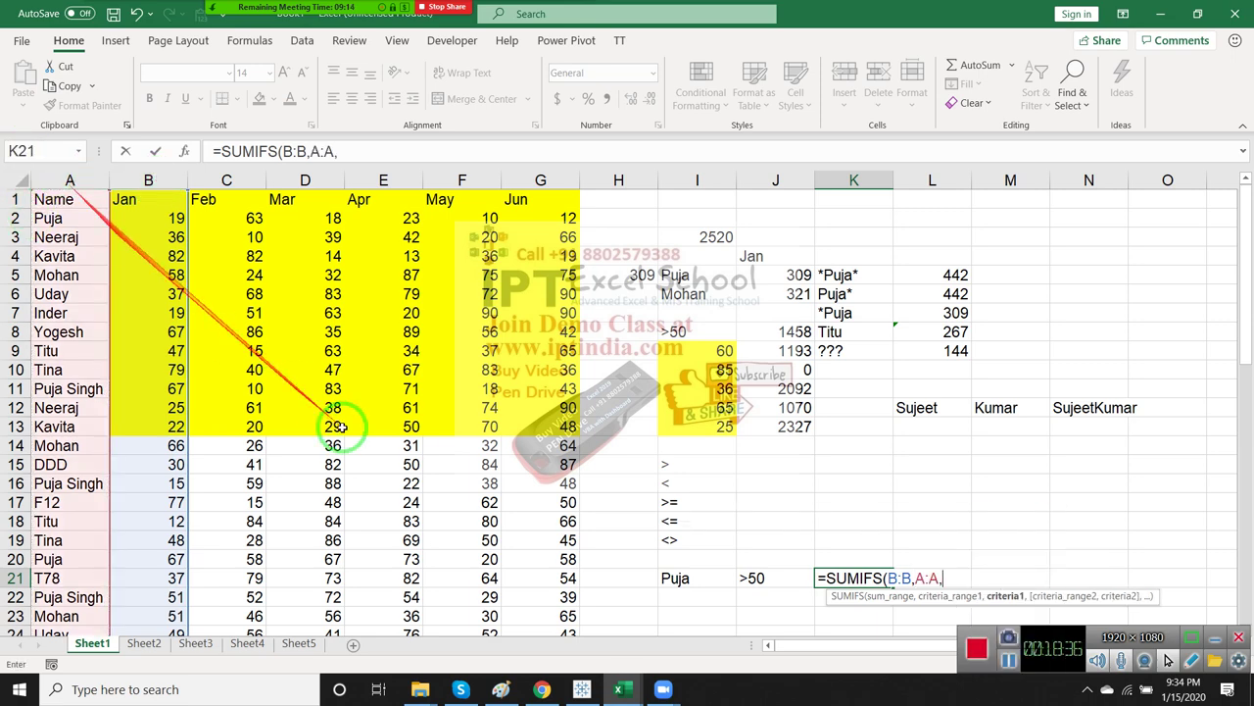
click(659, 579)
text(,)
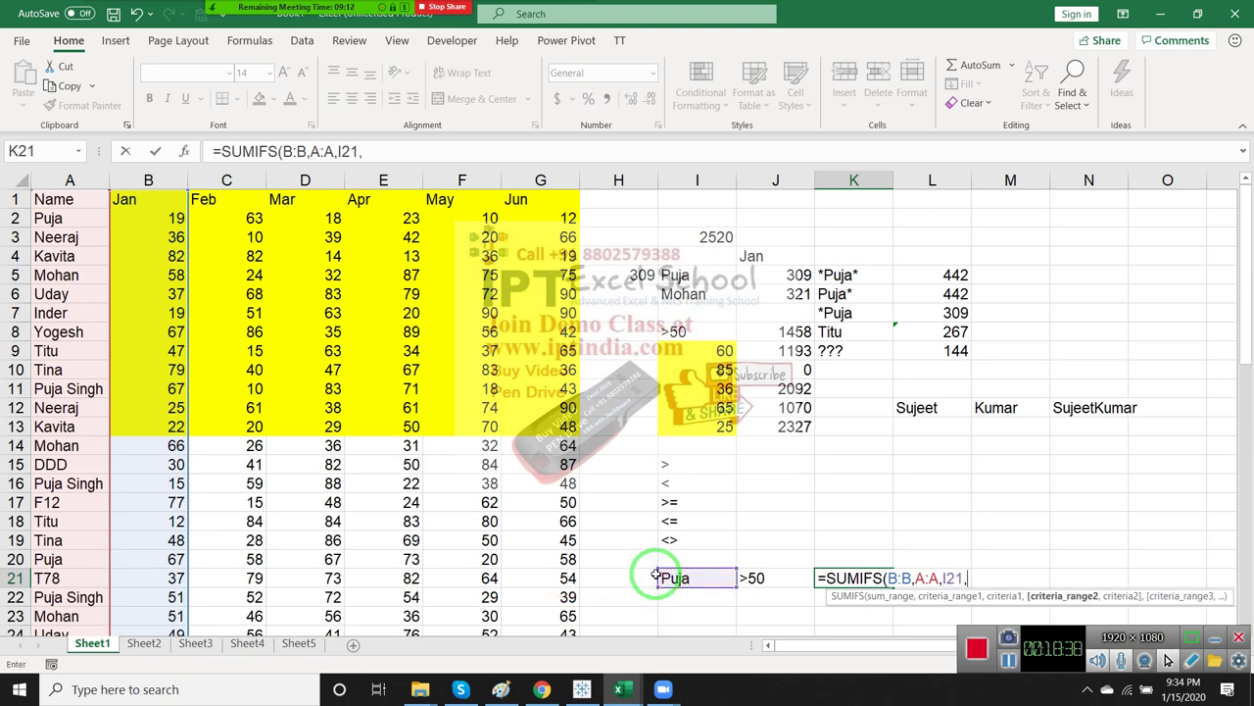
click(157, 181)
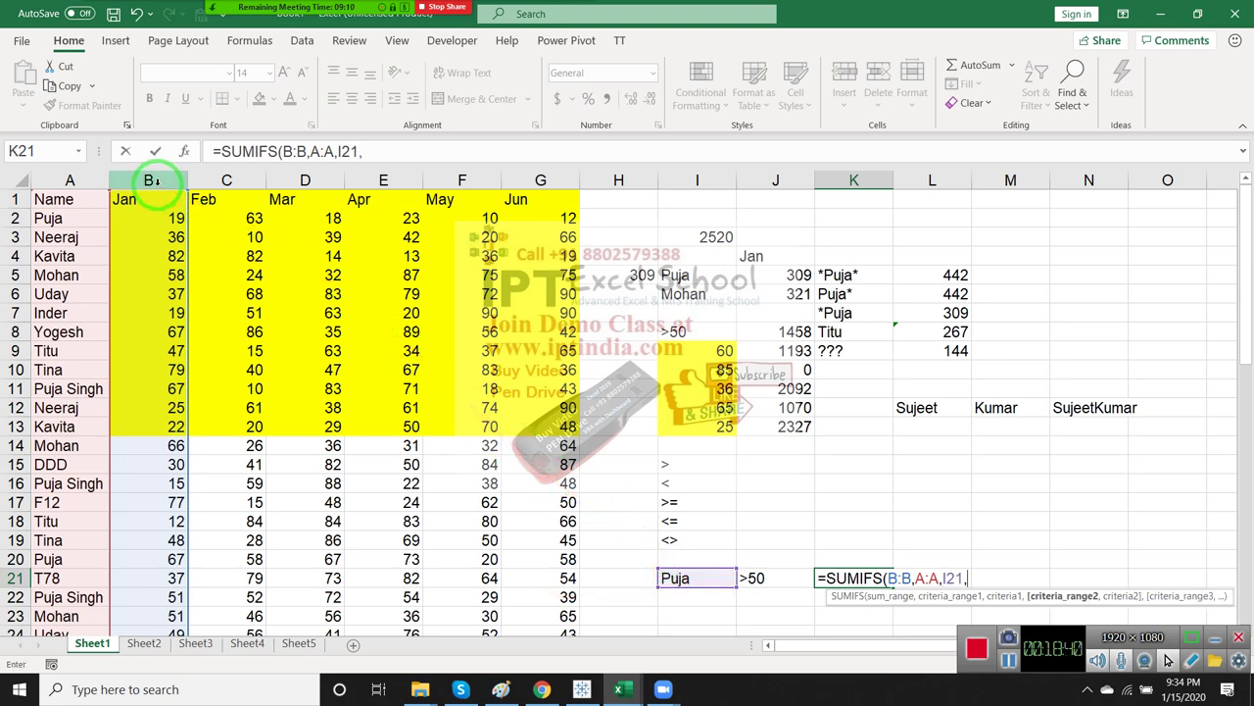
text(B:B,)
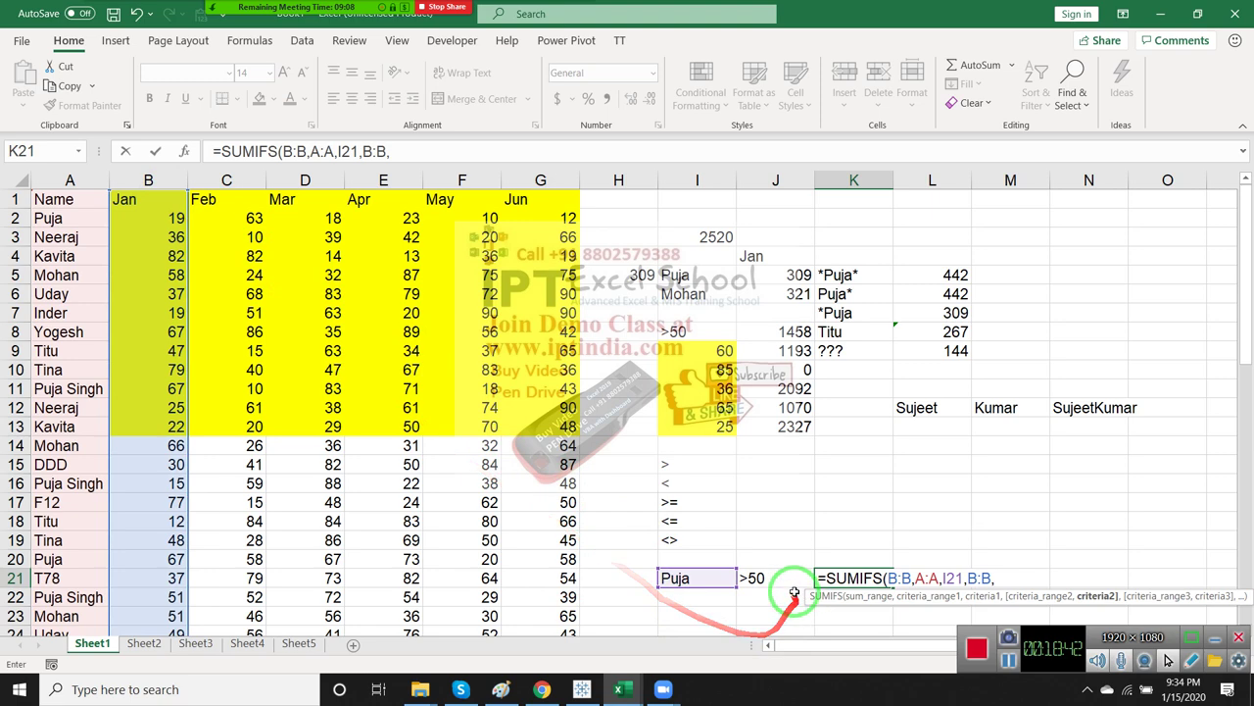
click(770, 578)
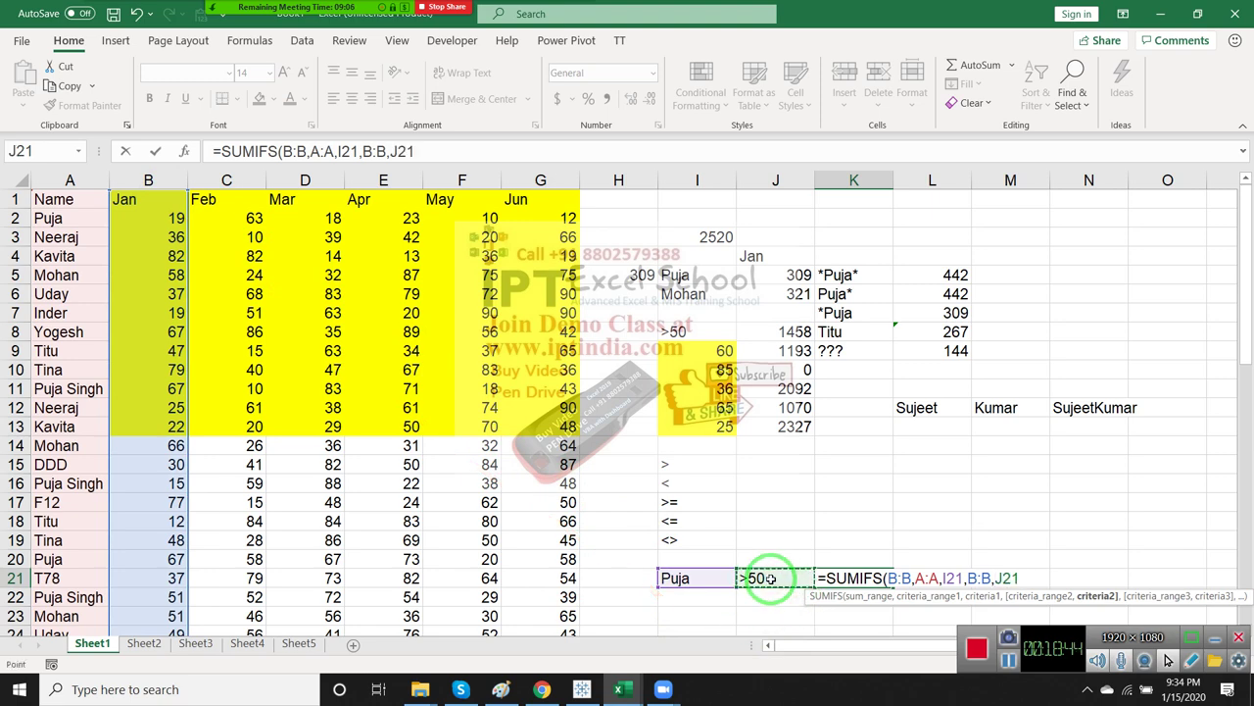
key(Return)
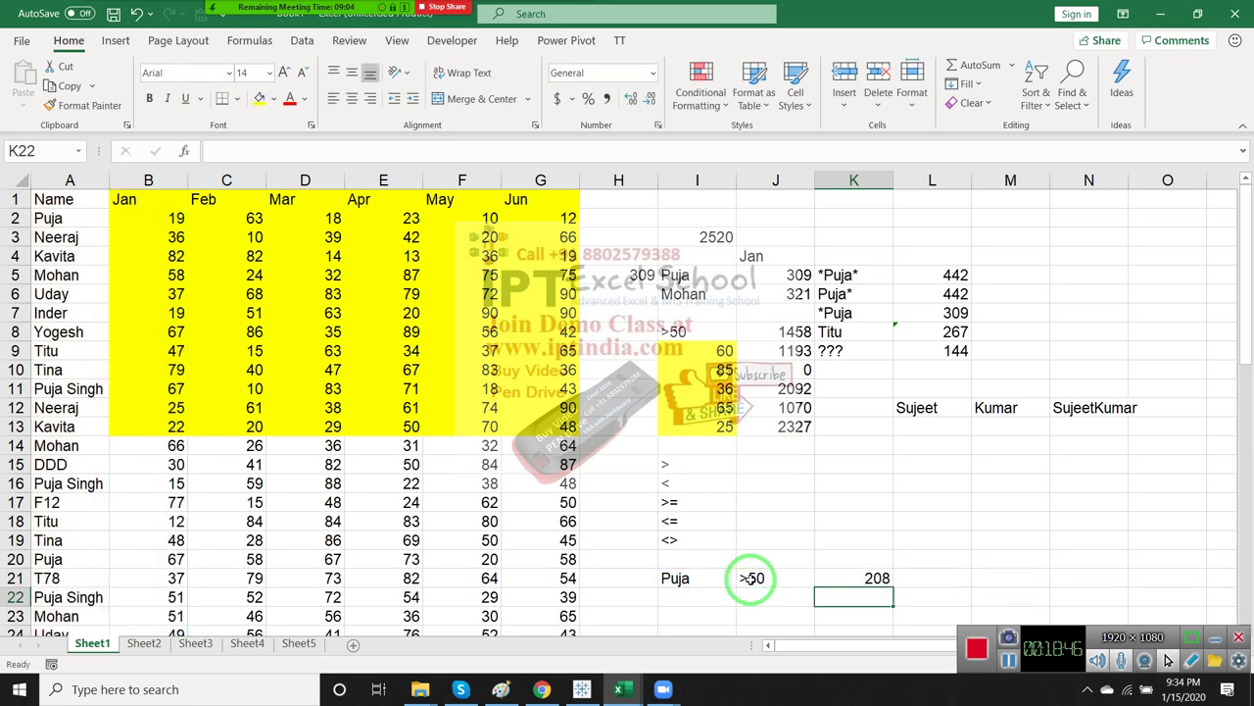
key(Up)
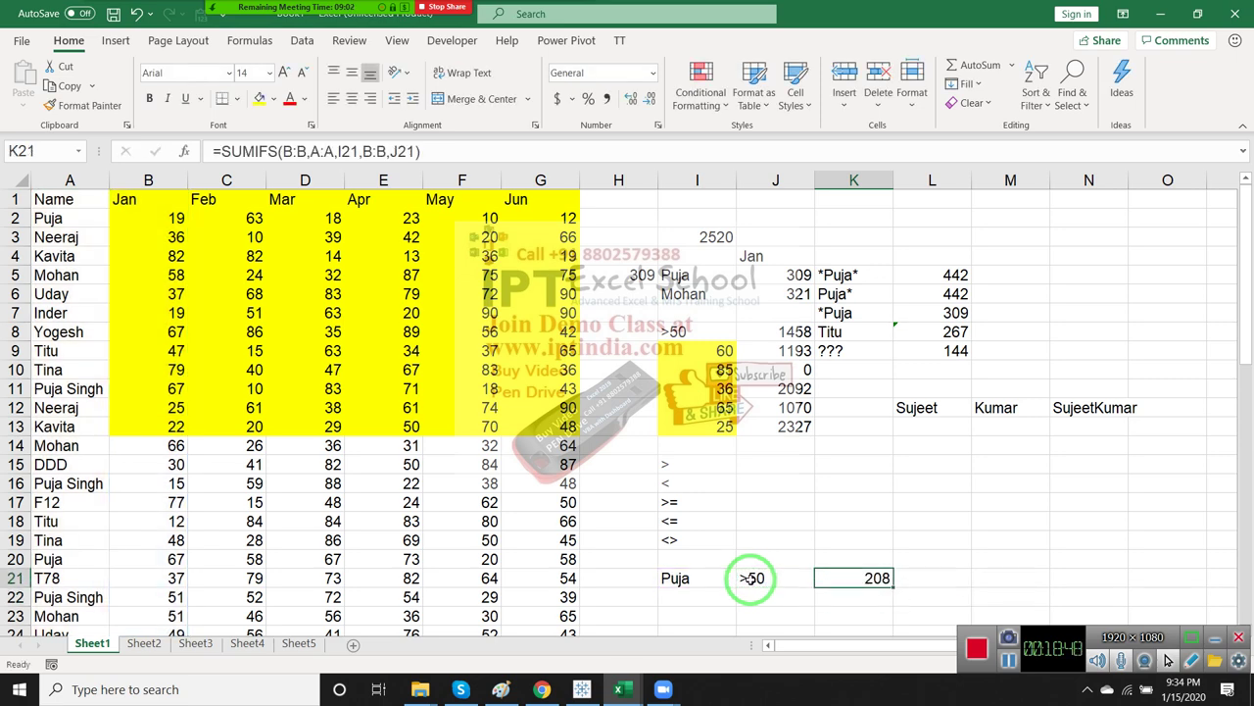
On Sheet2, add the headers Date in A1 and Sales in B1
click(147, 643)
text(Da)
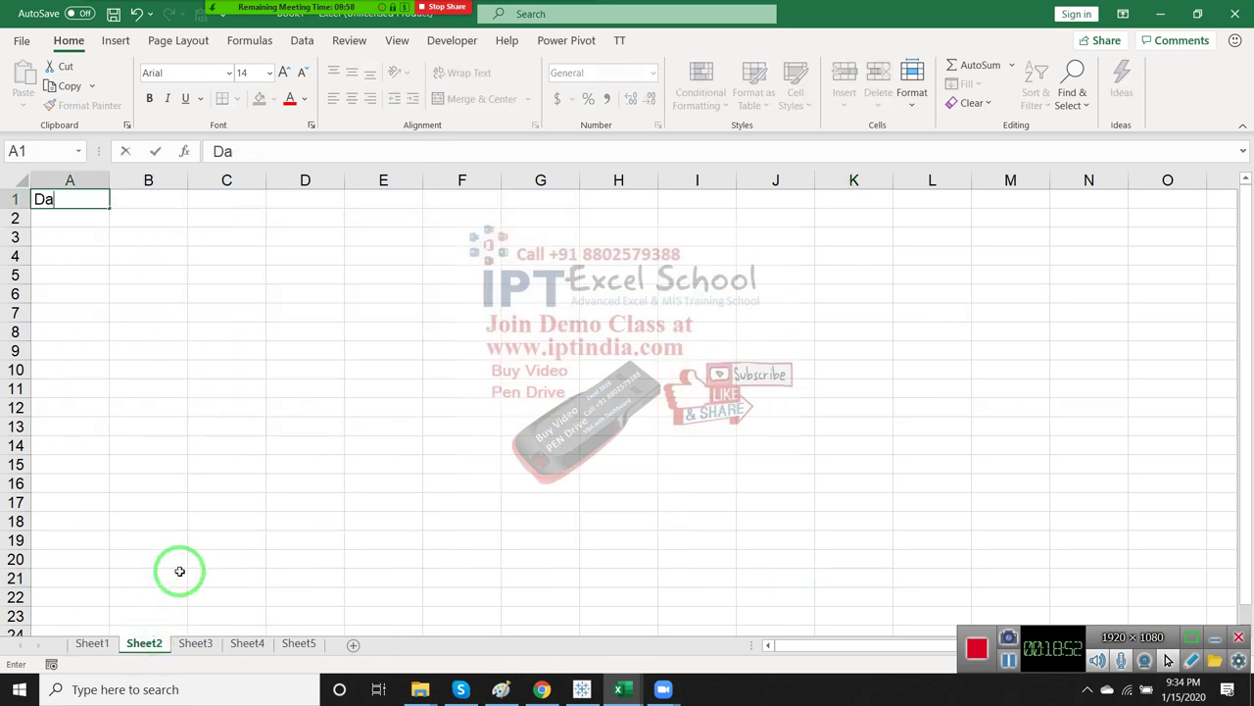
text(yte)
key(BackSpace)
key(BackSpace)
key(BackSpace)
text(e)
key(Tab)
text(SAles)
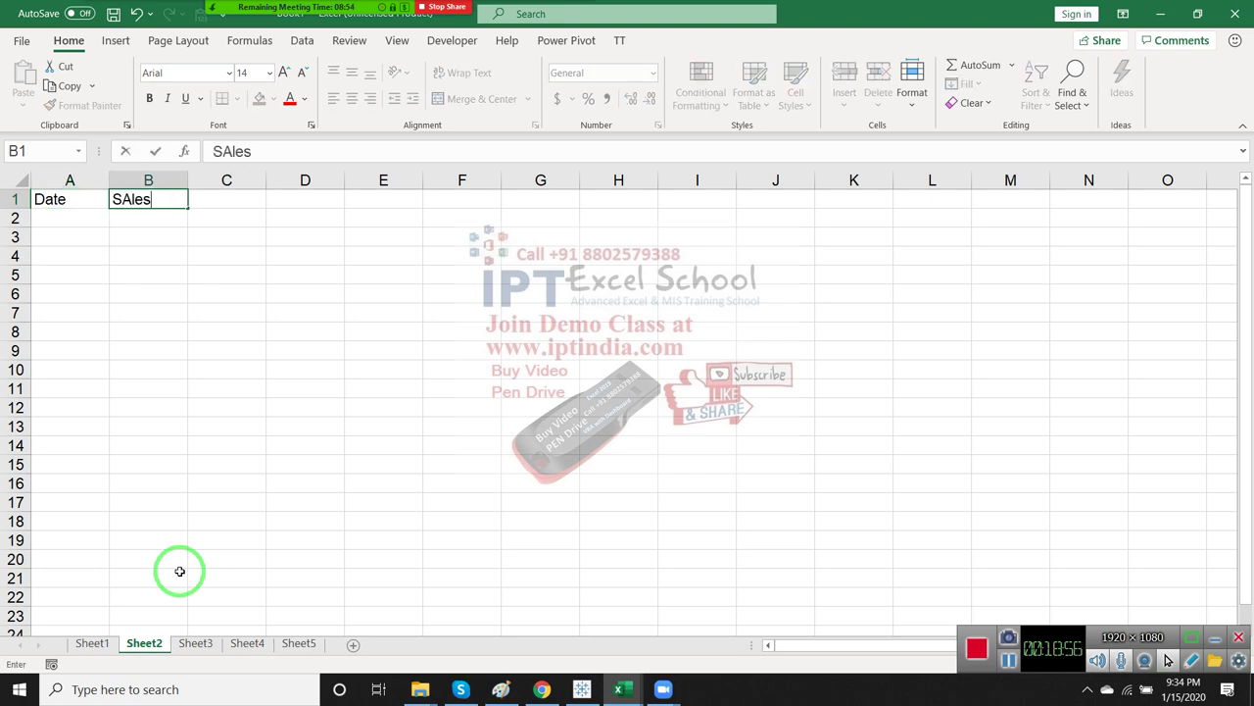
key(Return)
Enter 1/1 in A2 and fill daily dates down column A
text(1/1)
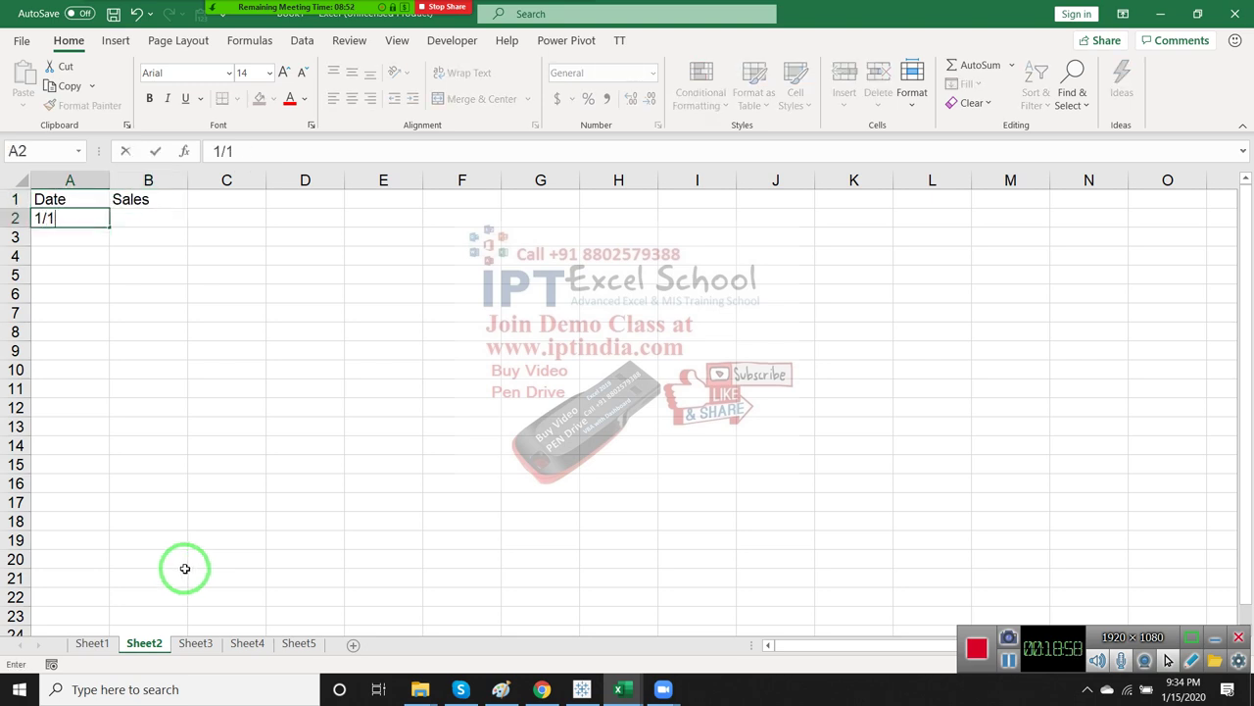
click(213, 378)
click(84, 218)
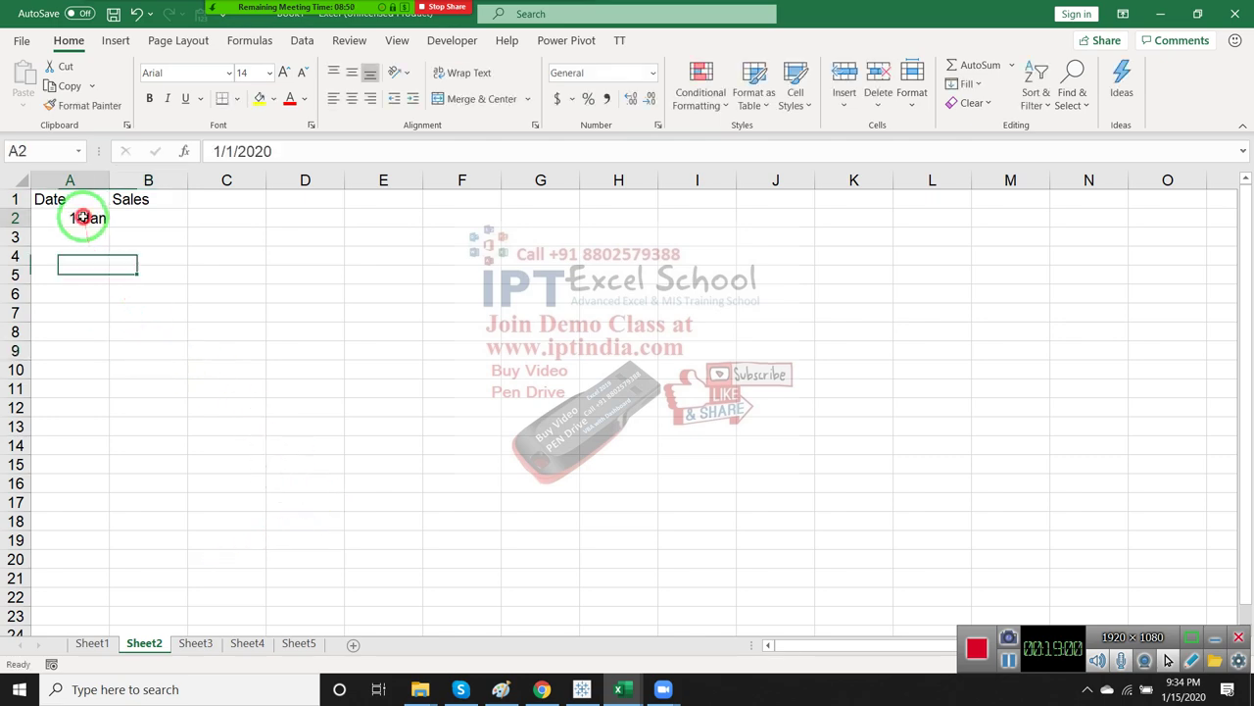
drag(107, 227, 101, 697)
key(ctrl+Home)
key(Right)
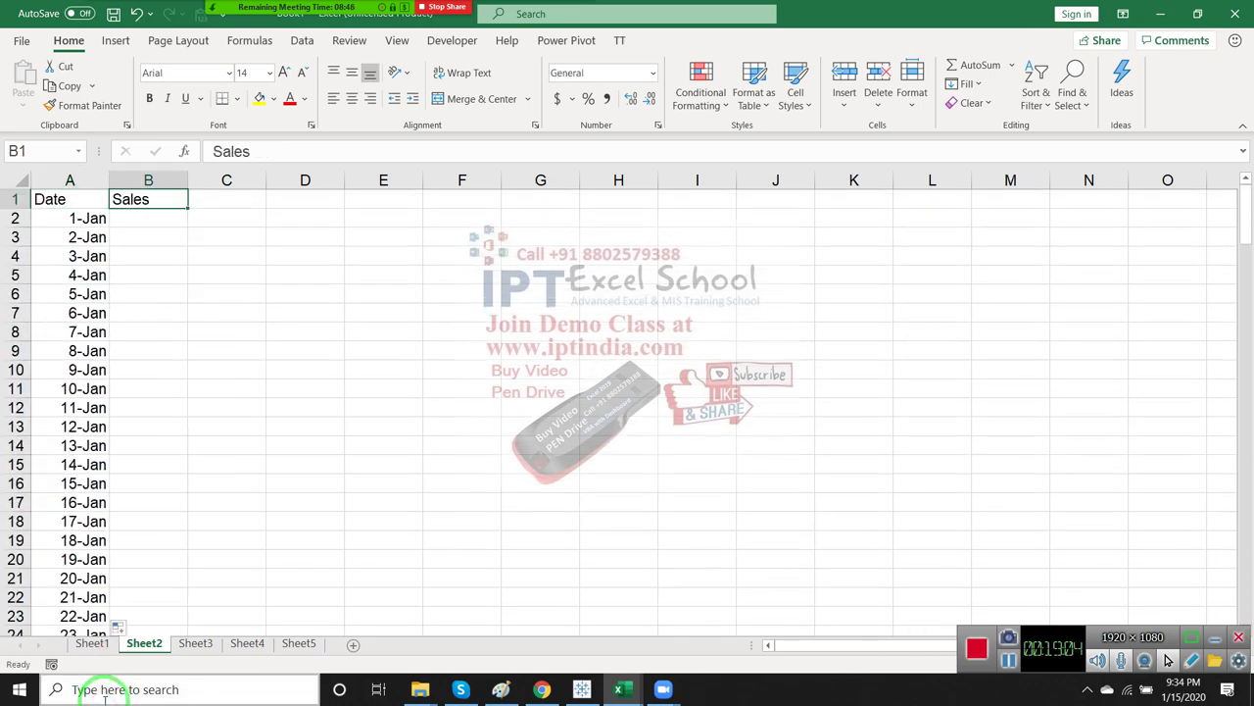
key(Down)
Enter =RANDBETWEEN(10,90) in B2
text(=e)
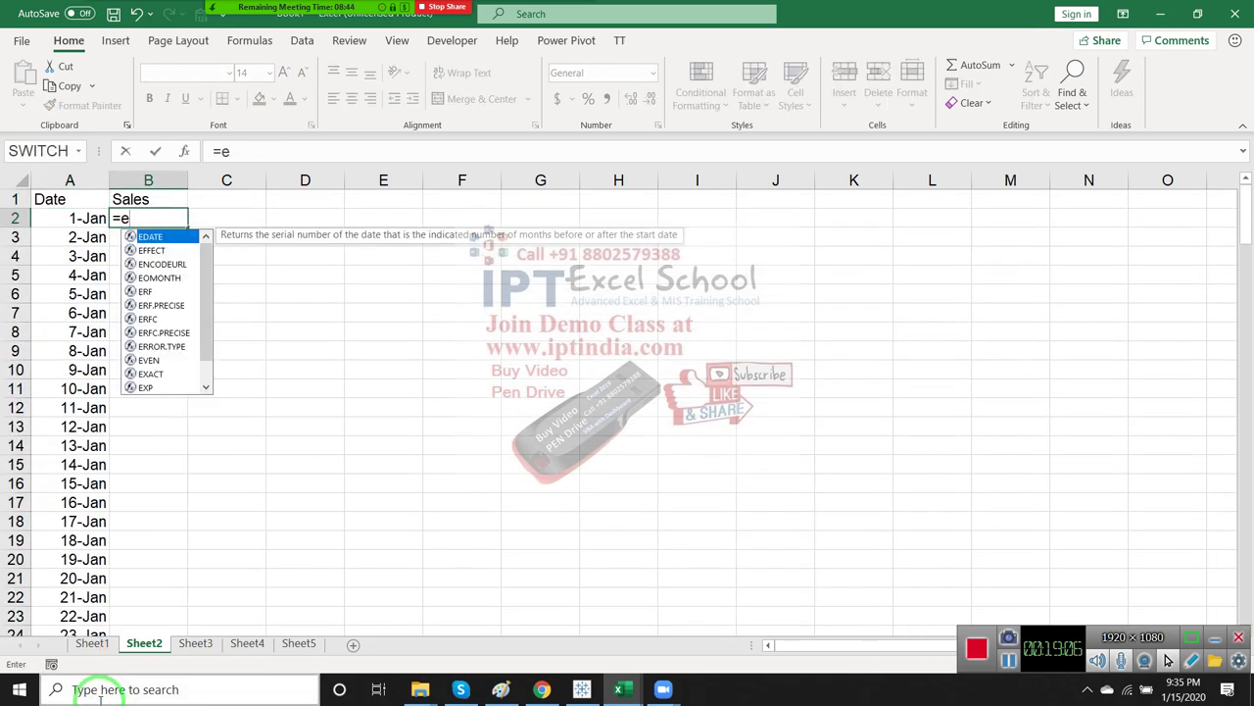
key(BackSpace)
text(ra)
key(Down)
key(Tab)
text(1)
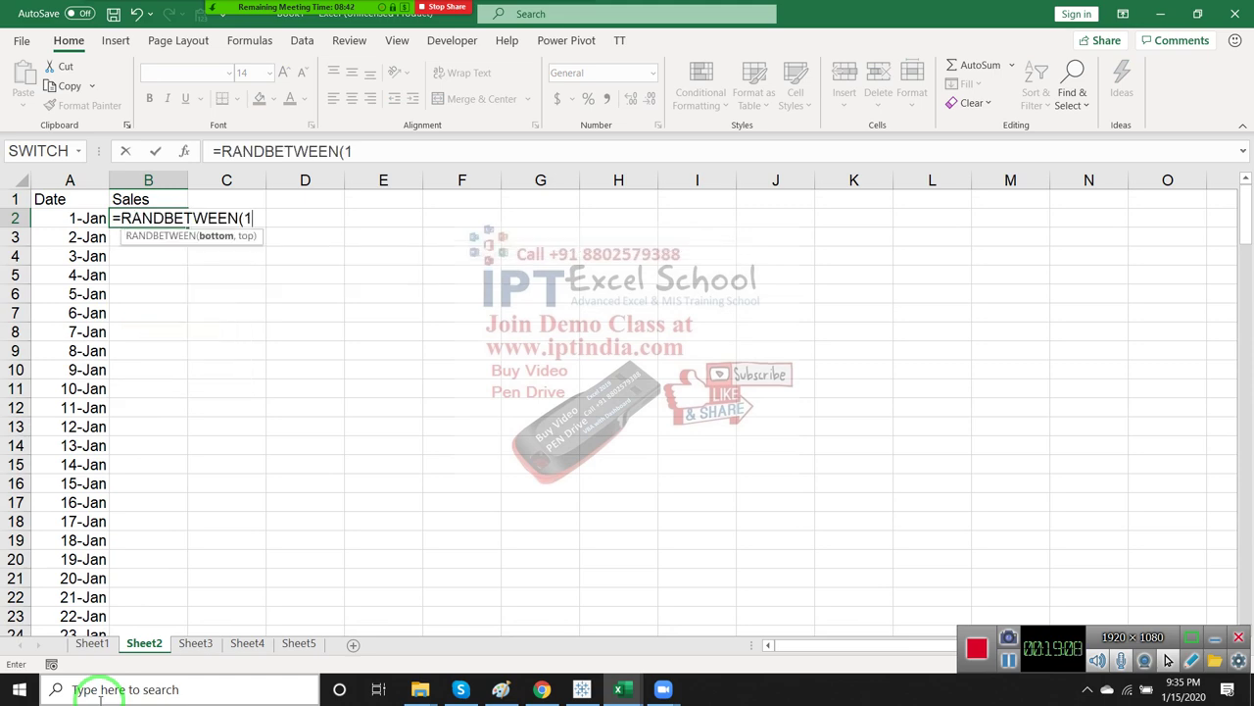
text(0,92)
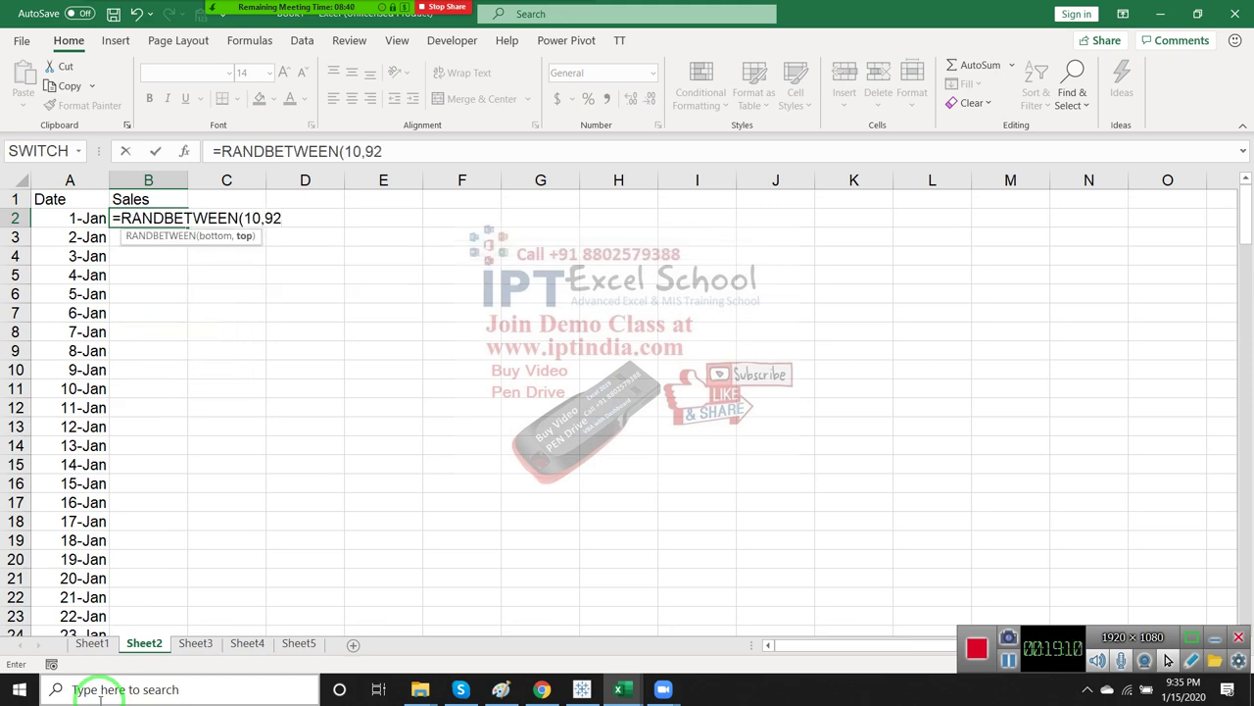
key(BackSpace)
text(0)
key(Return)
key(Left)
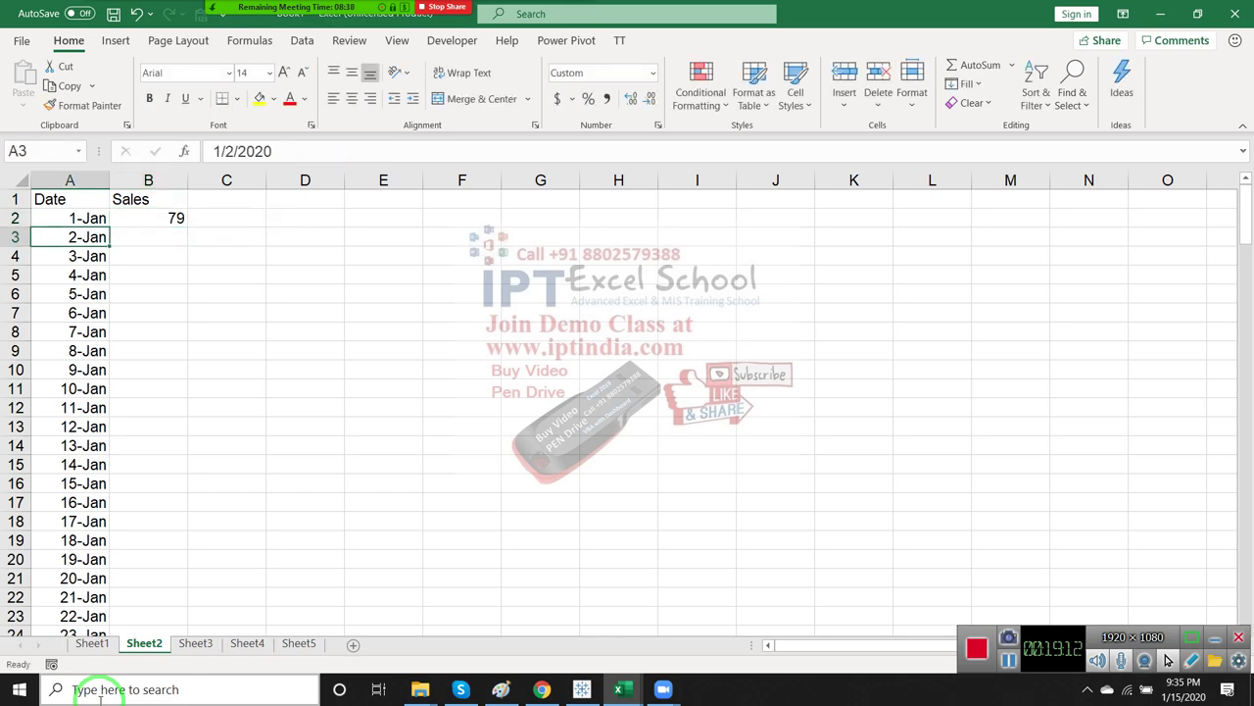
Fill the random formula down B2:B168 and paste it back as fixed values
key(ctrl+Down)
key(Right)
key(ctrl+shift+Up)
key(ctrl+d)
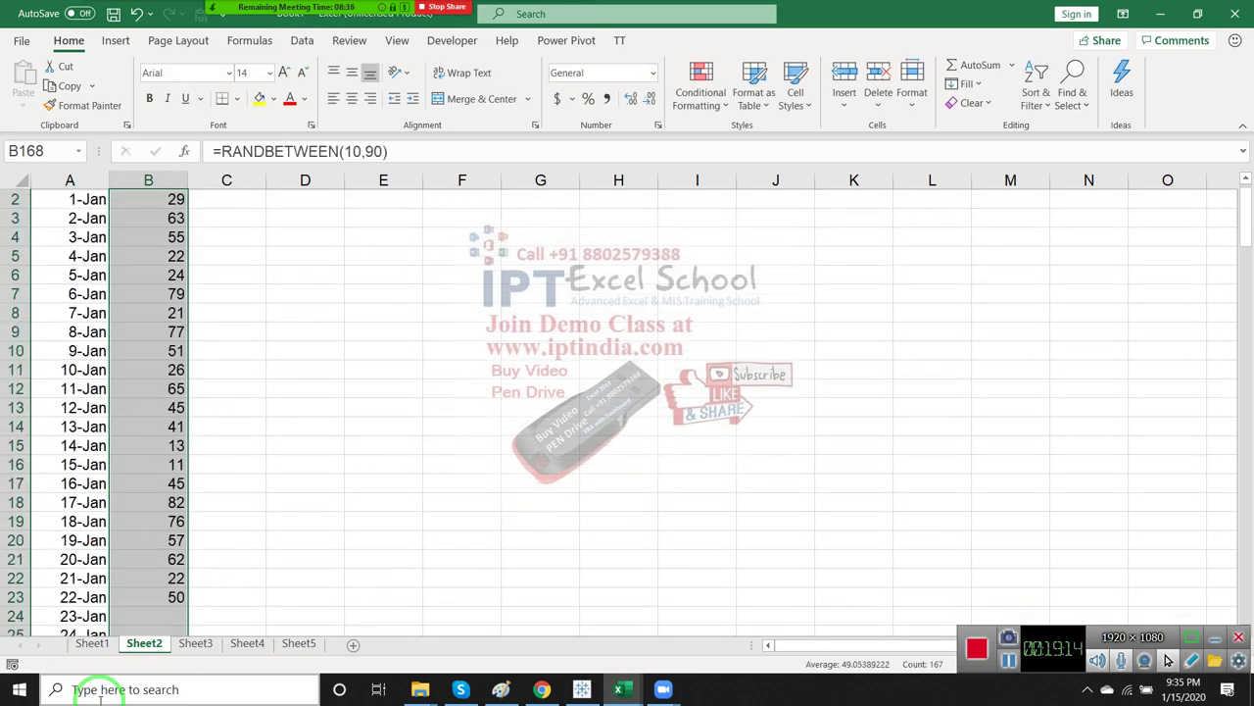
key(ctrl+c)
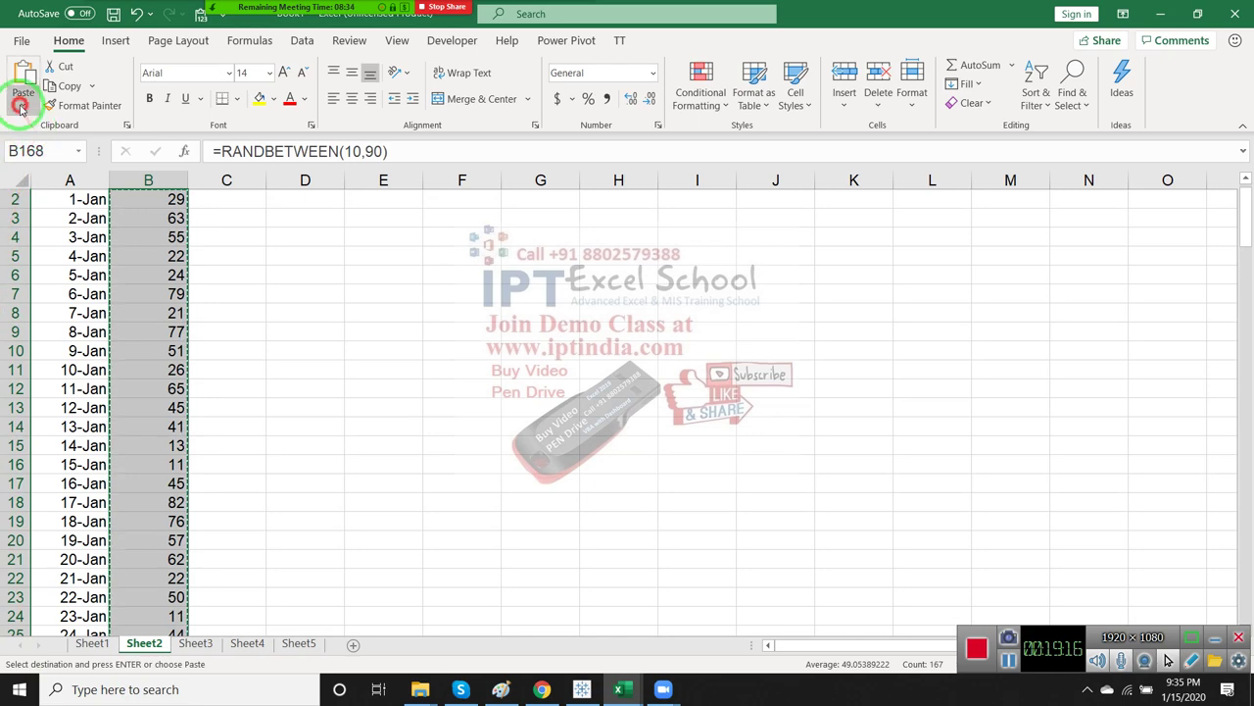
click(22, 105)
click(20, 226)
key(Escape)
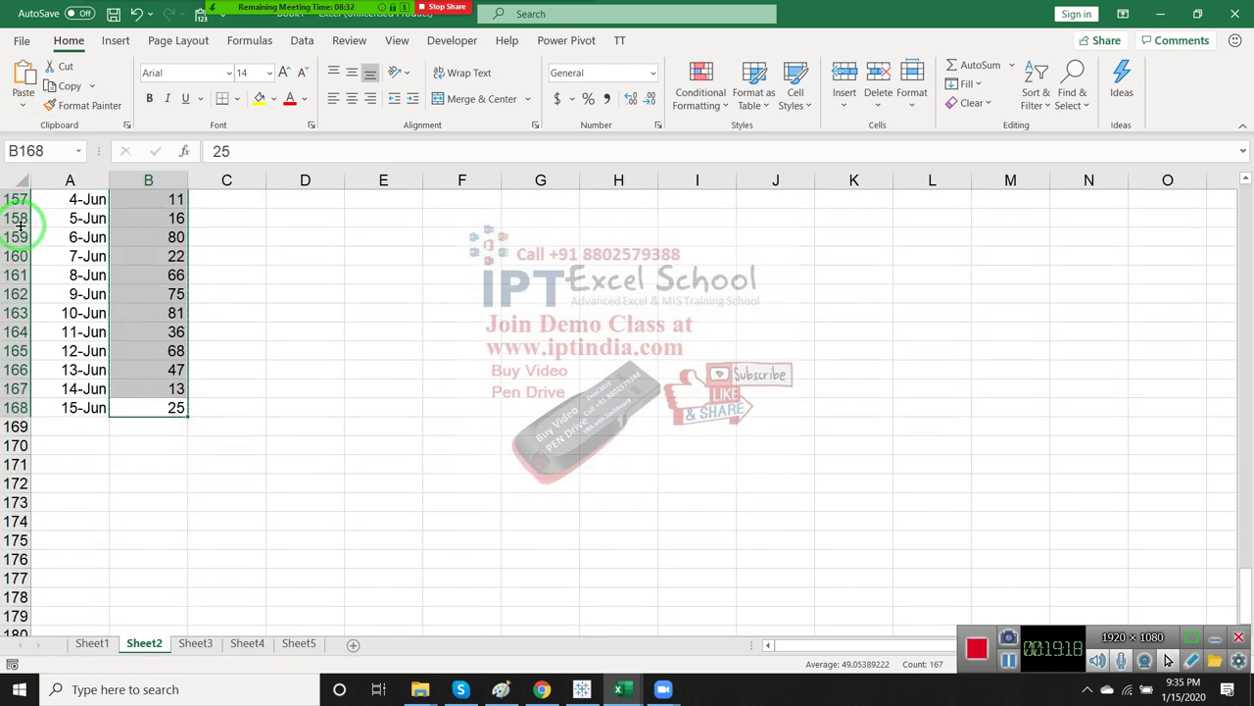
key(ctrl+Up)
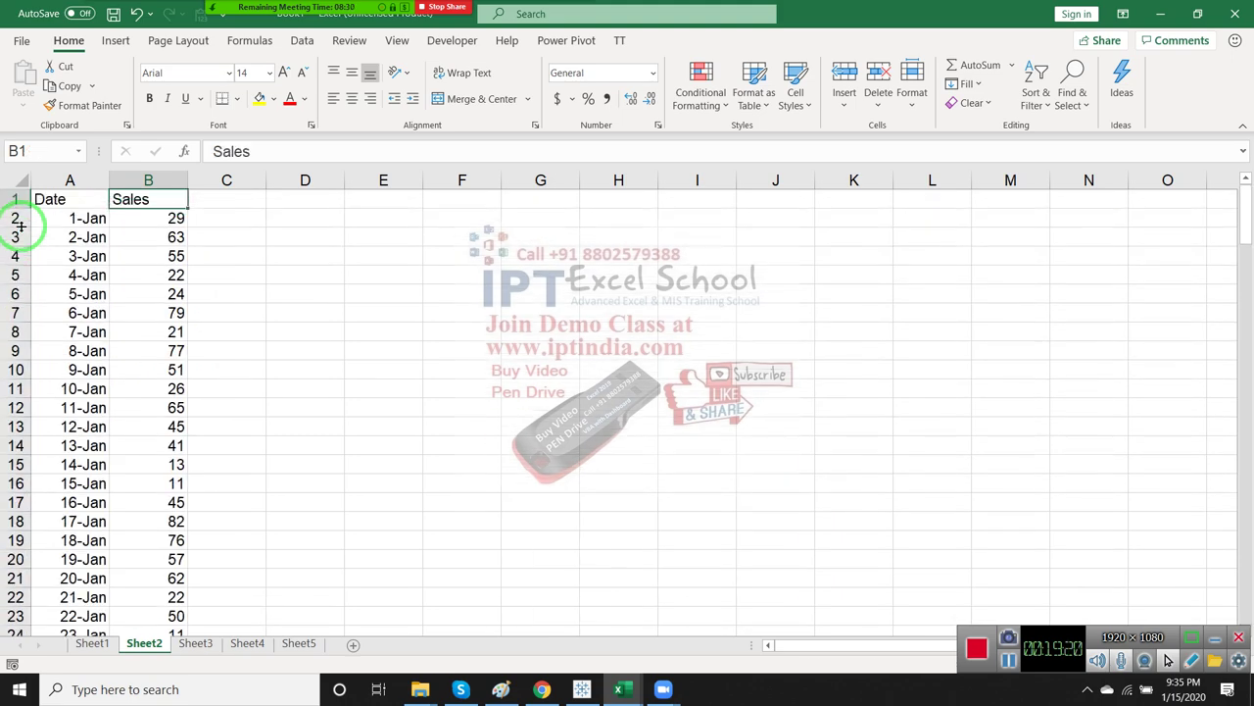
Type a first attempt at the month name, JNA, into E5
click(378, 277)
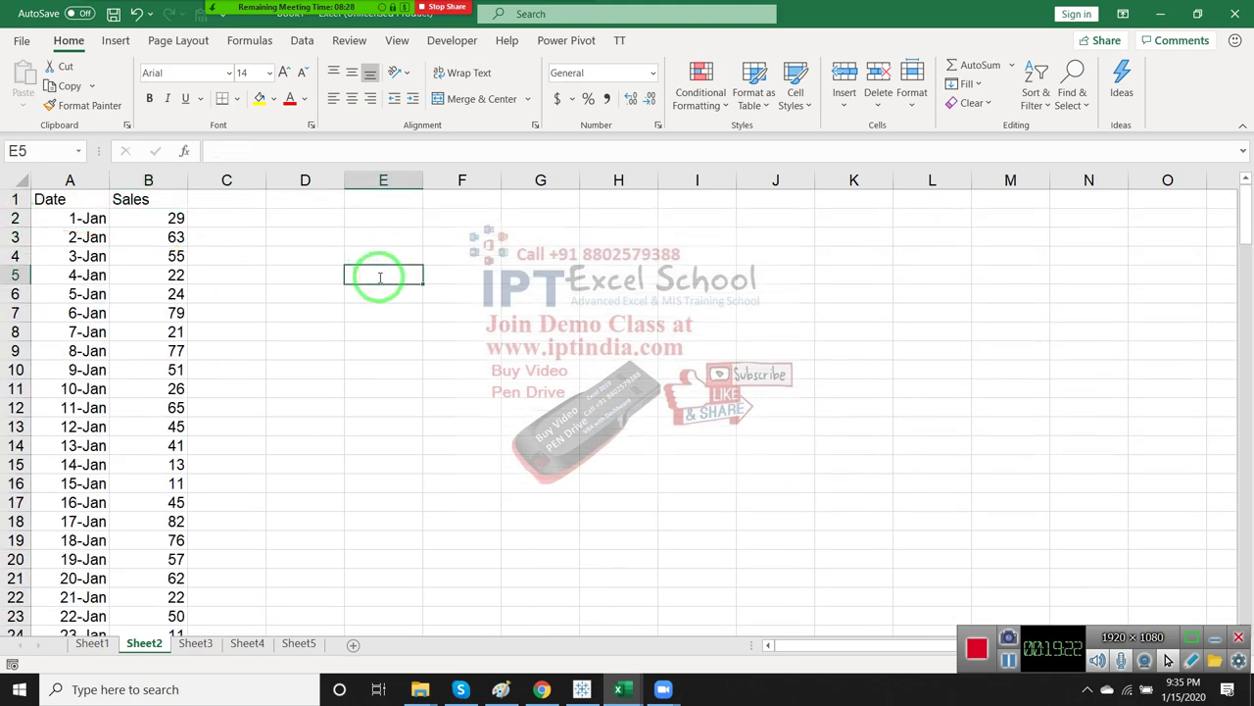
text(JNA)
key(Return)
click(379, 276)
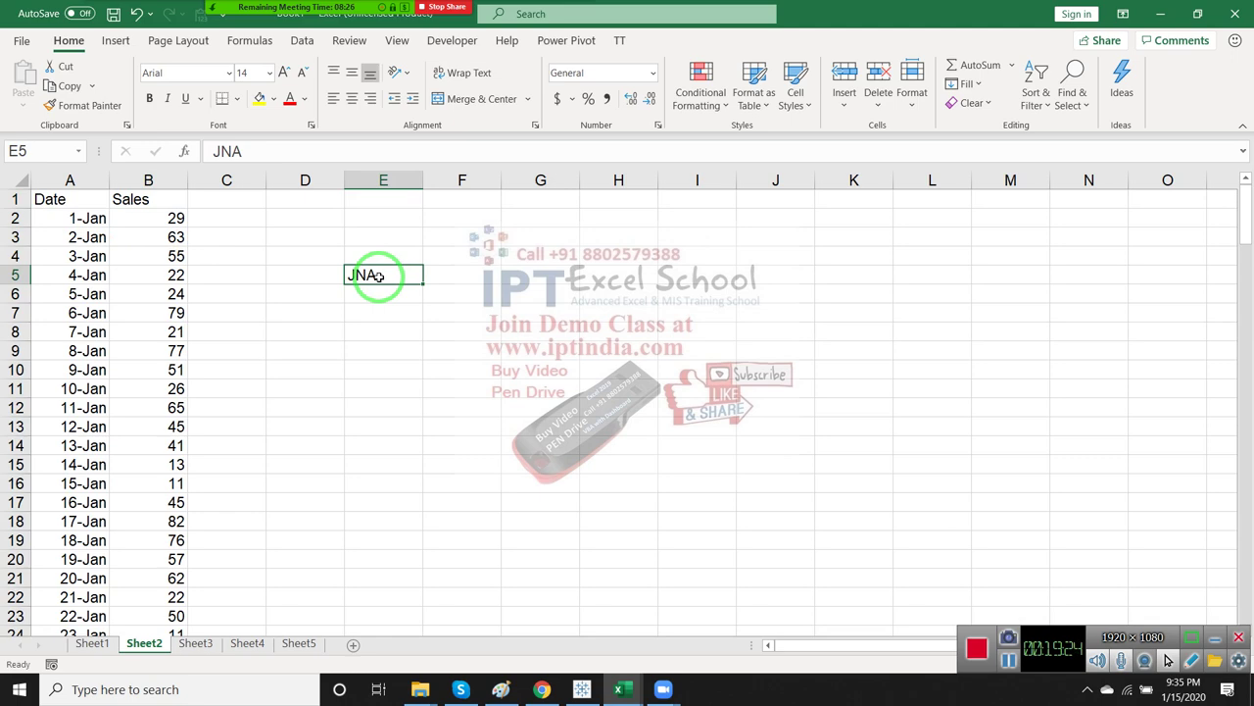
Put the month Jan in E5
text(Na)
key(BackSpace)
key(BackSpace)
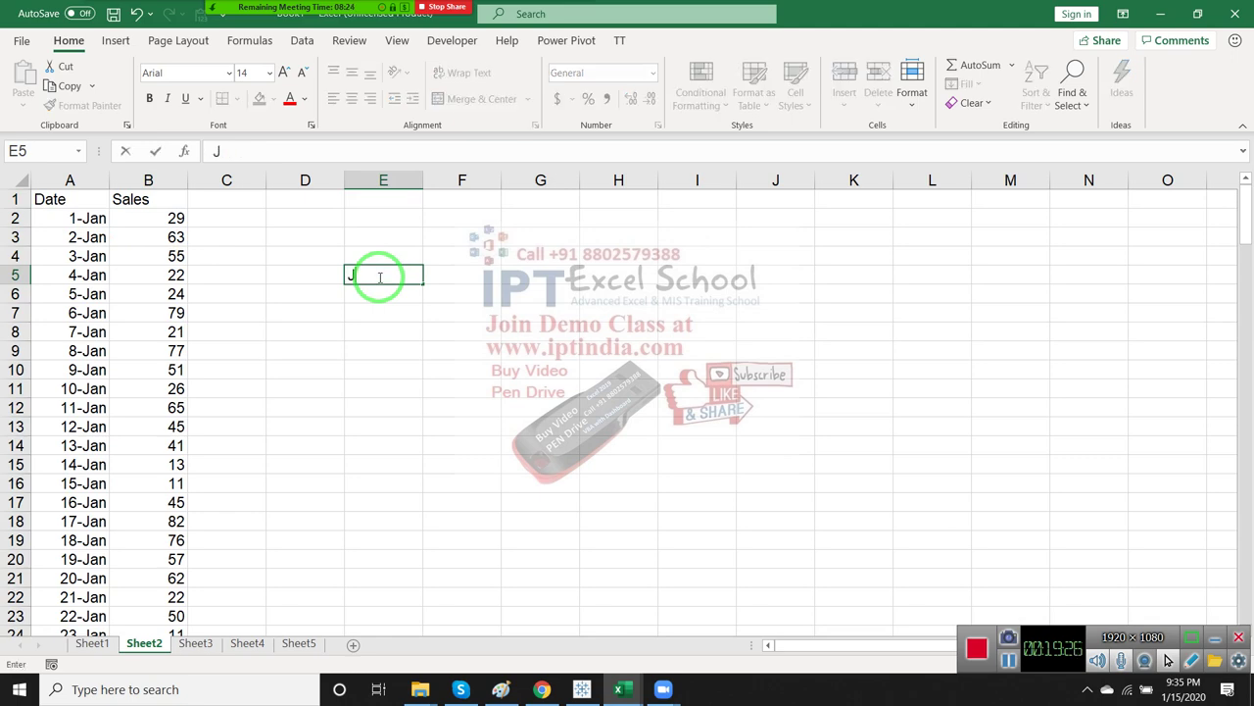
text(an)
key(Return)
click(378, 276)
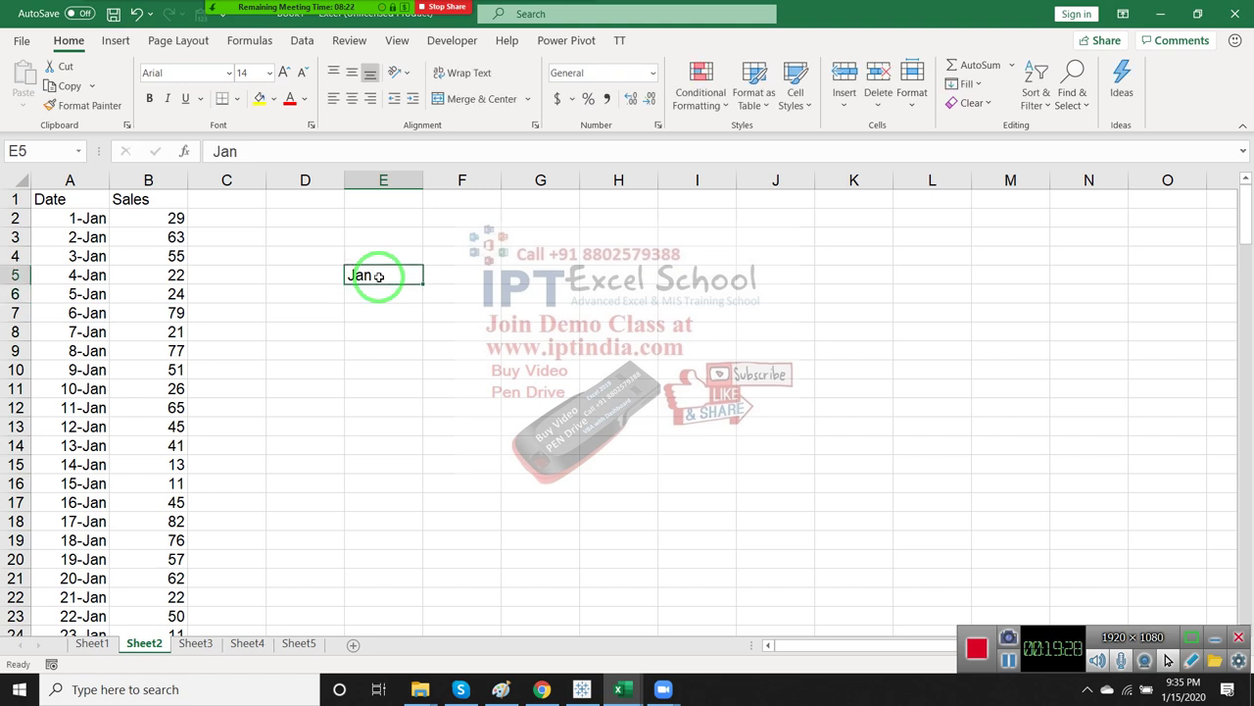
Enter ="1-"&E5 in F5 to build the start date 1-Jan
key(Right)
text(=)
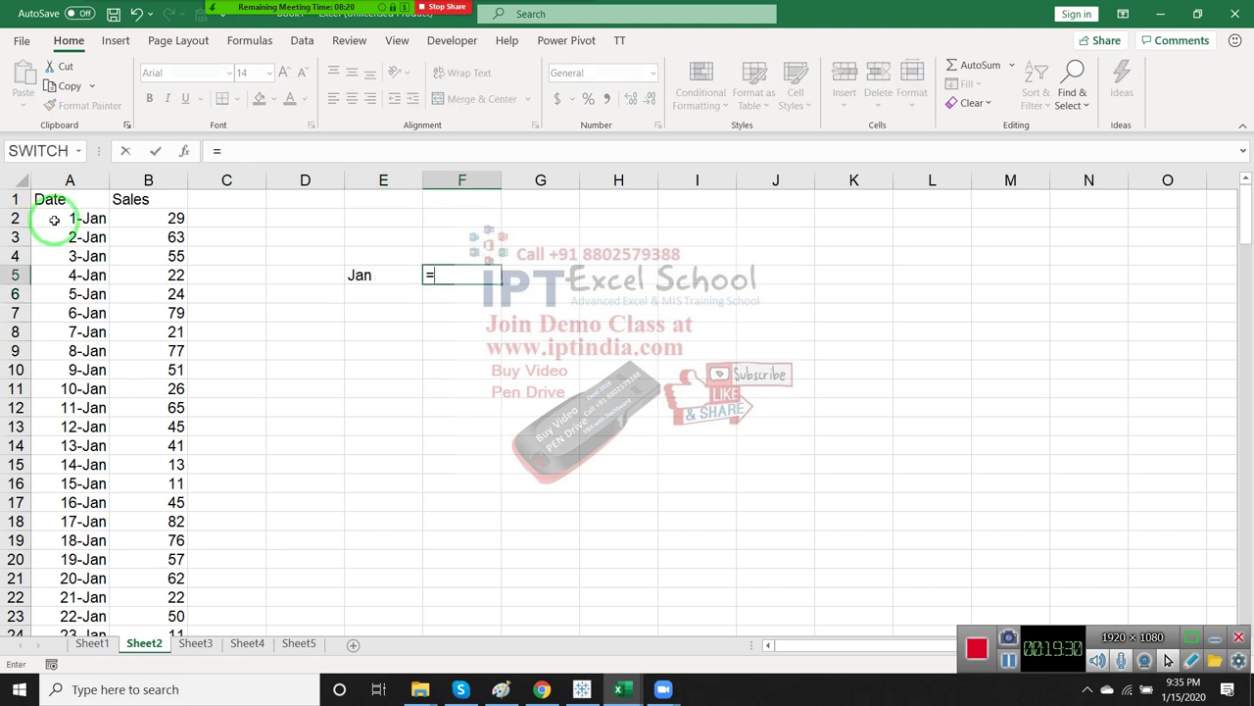
text("1-"&)
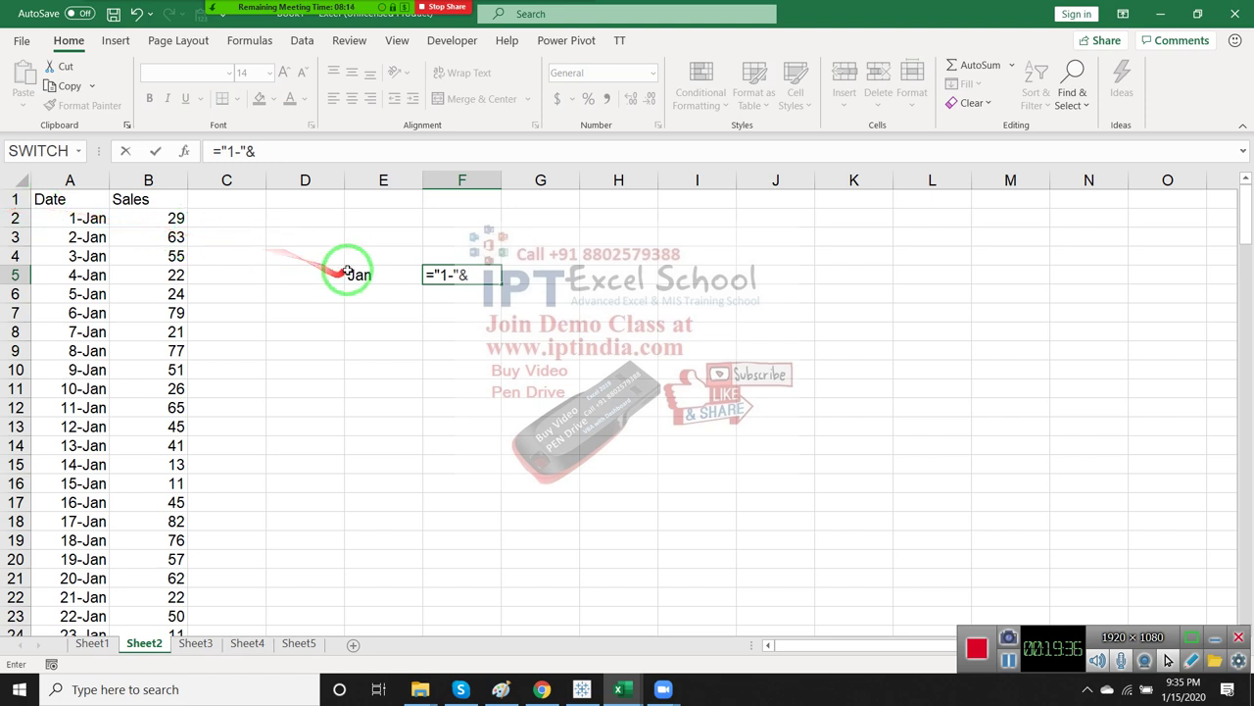
click(348, 273)
key(Return)
key(Up)
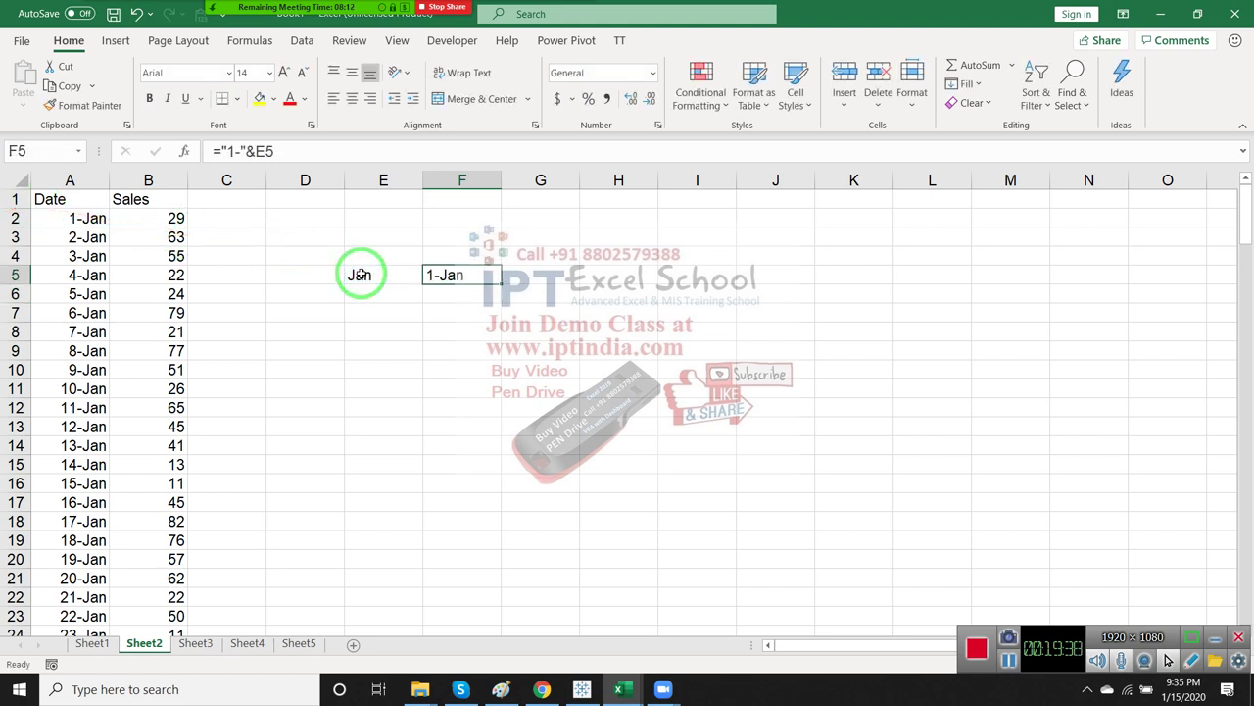
Enter =EOMONTH(F5,0) in G5 and format it as a date, 31-Jan-20
key(Right)
text(=)
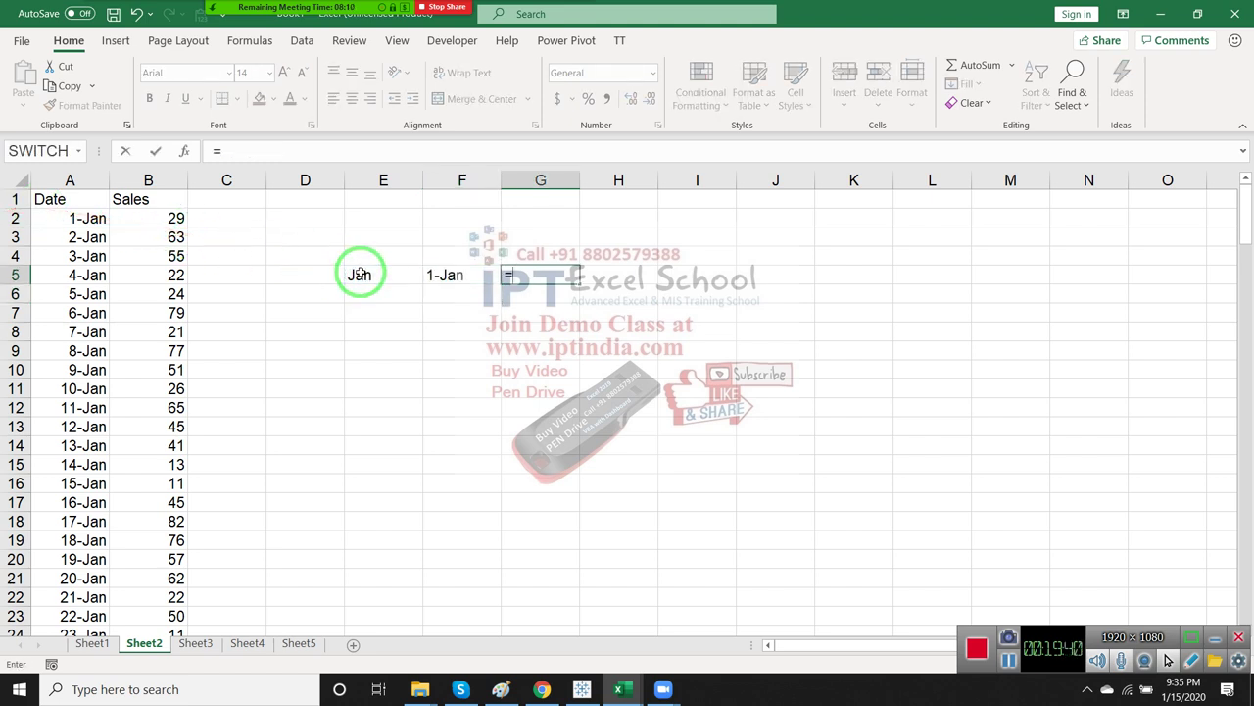
text(eo)
key(Tab)
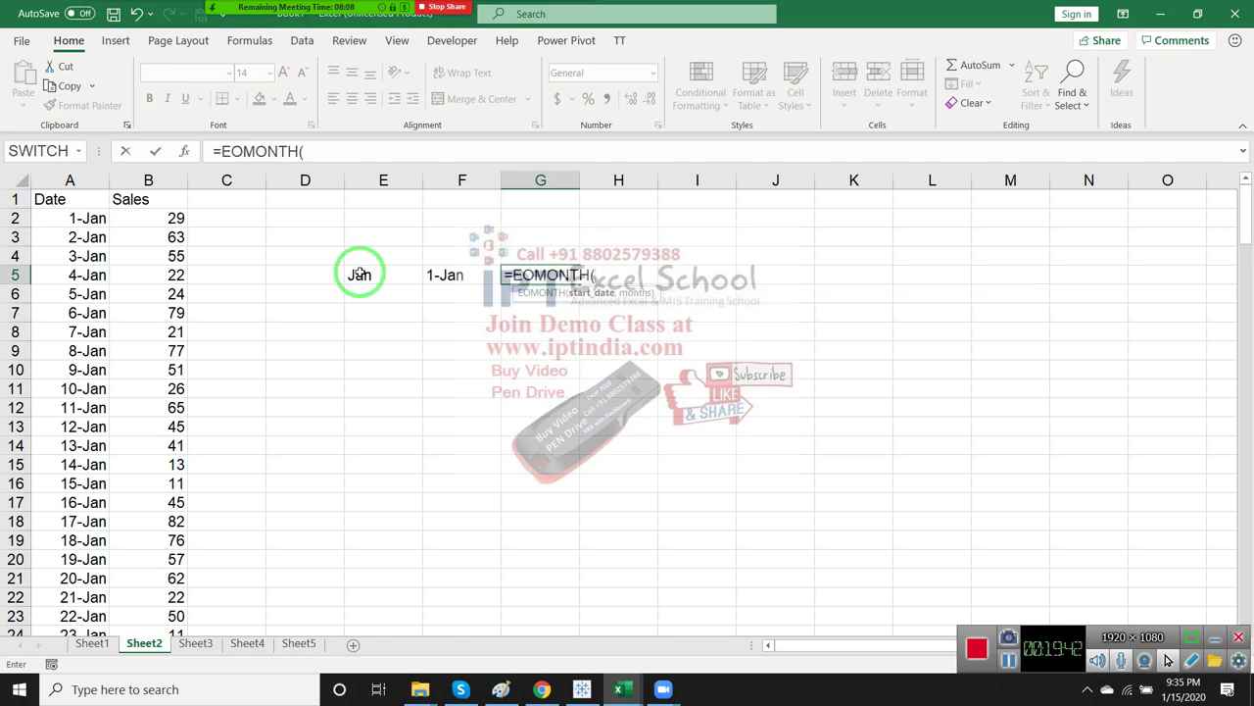
key(Left)
text(,)
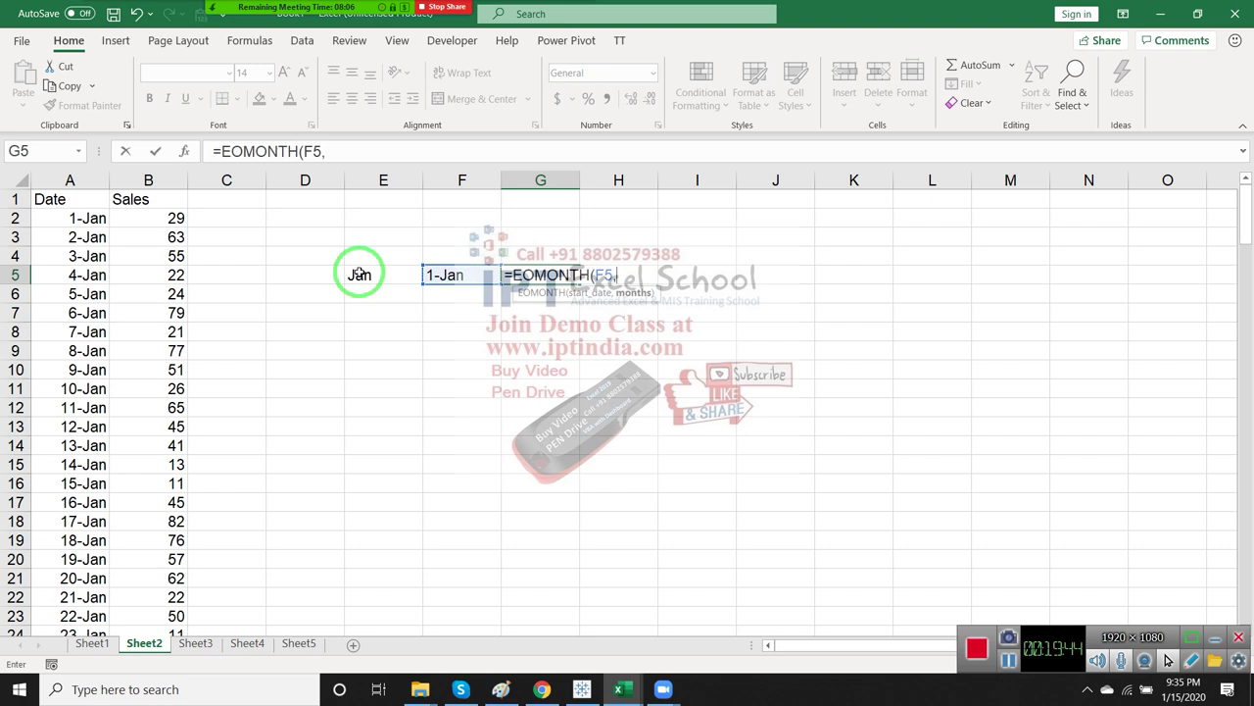
text(0)
key(ctrl+Return)
key(ctrl+shift+3)
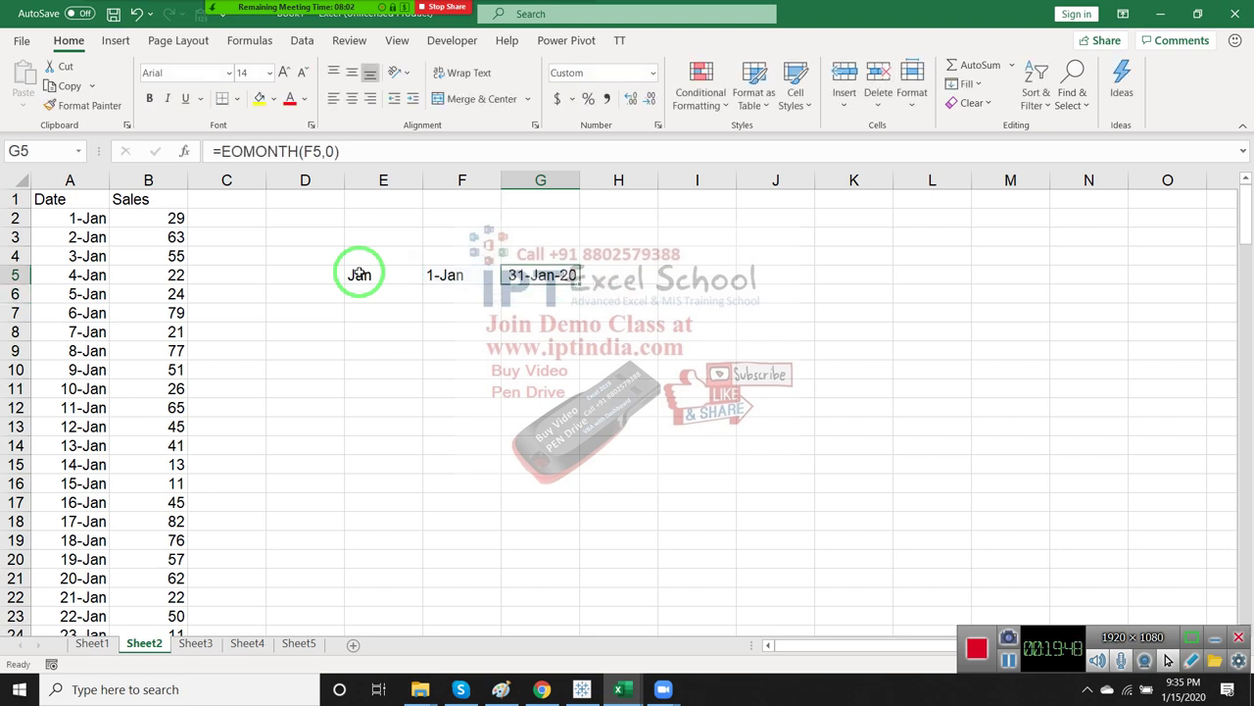
key(Left)
Append &"-2020" to F5's formula so it shows 1-Jan-2020
click(312, 157)
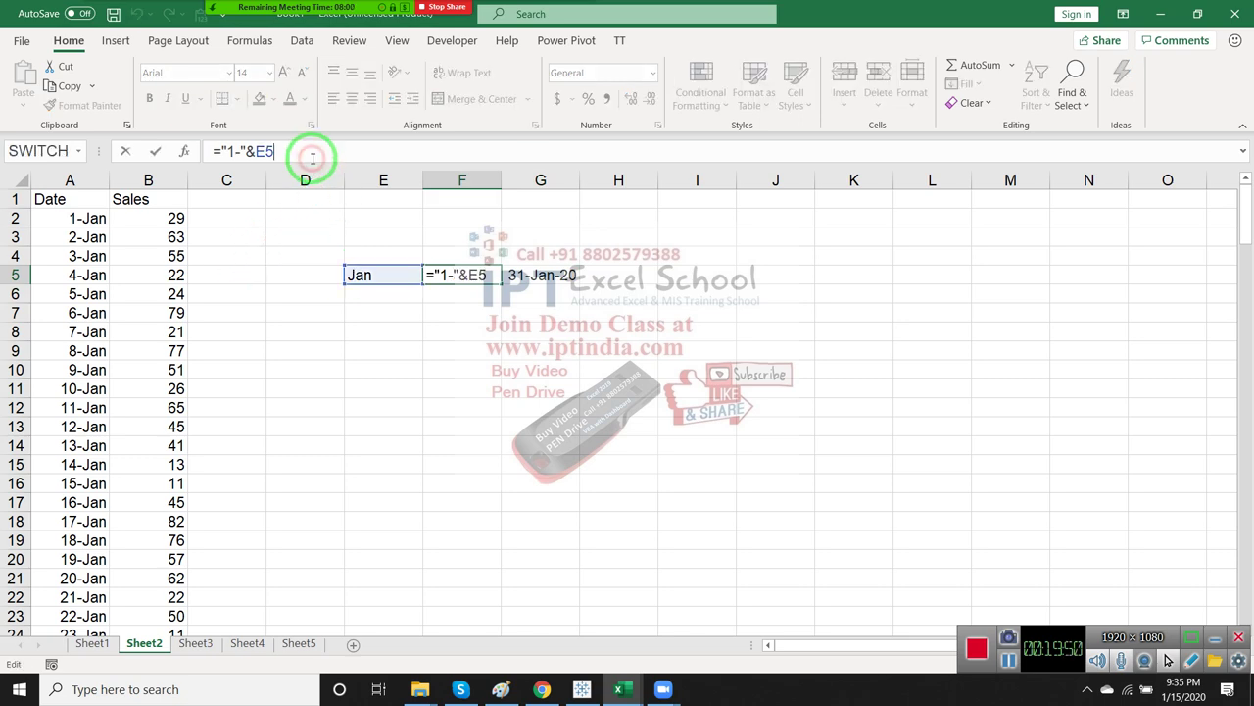
text(&"-)
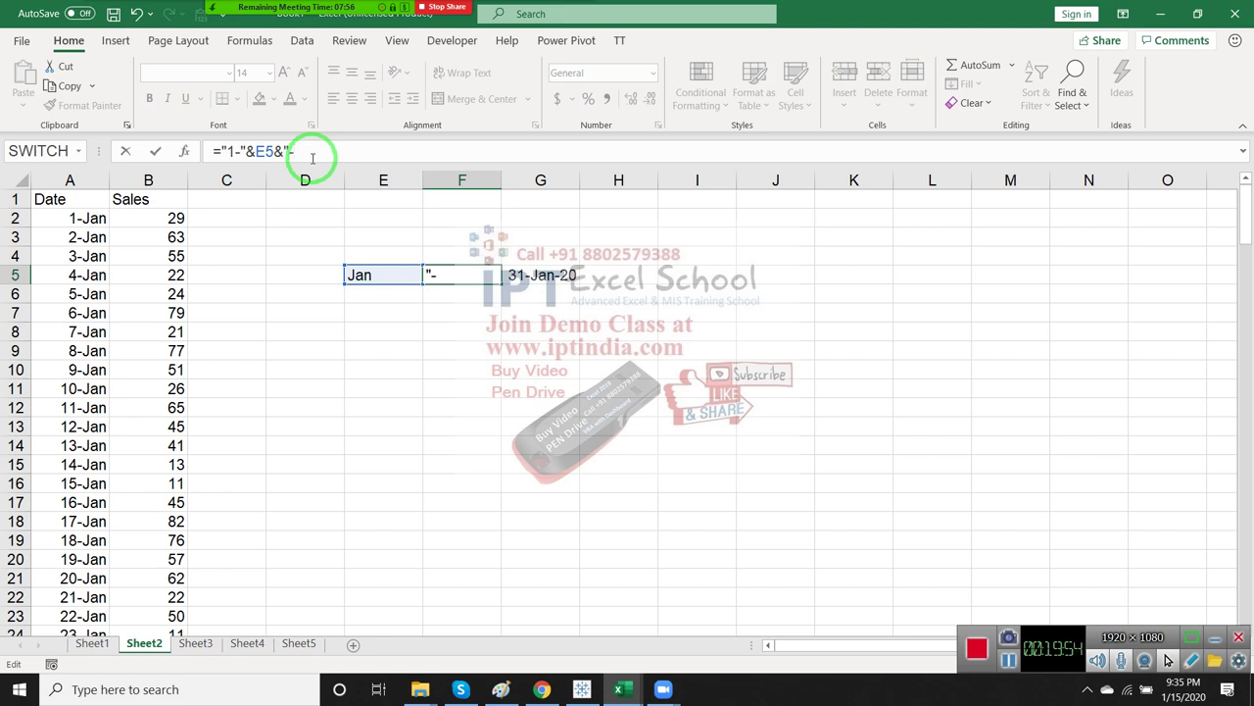
text(2019)
key(BackSpace)
key(BackSpace)
text(20)
key(Return)
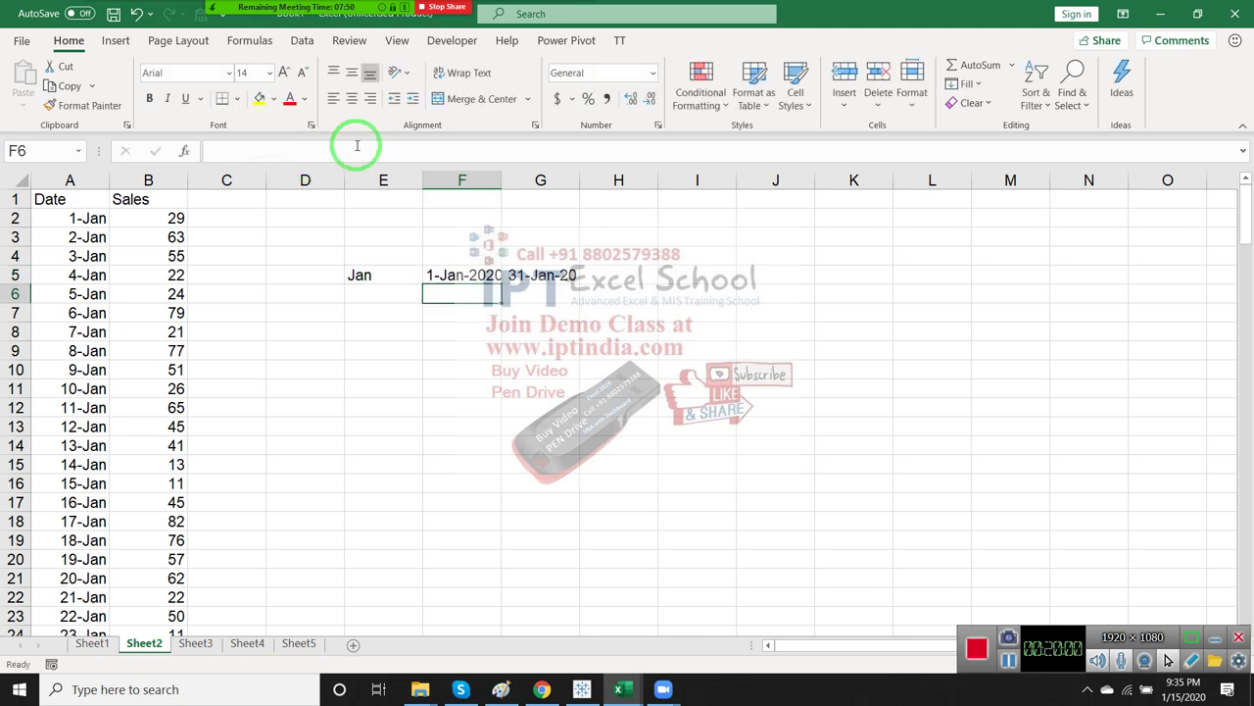
key(Up)
key(Right)
key(Right)
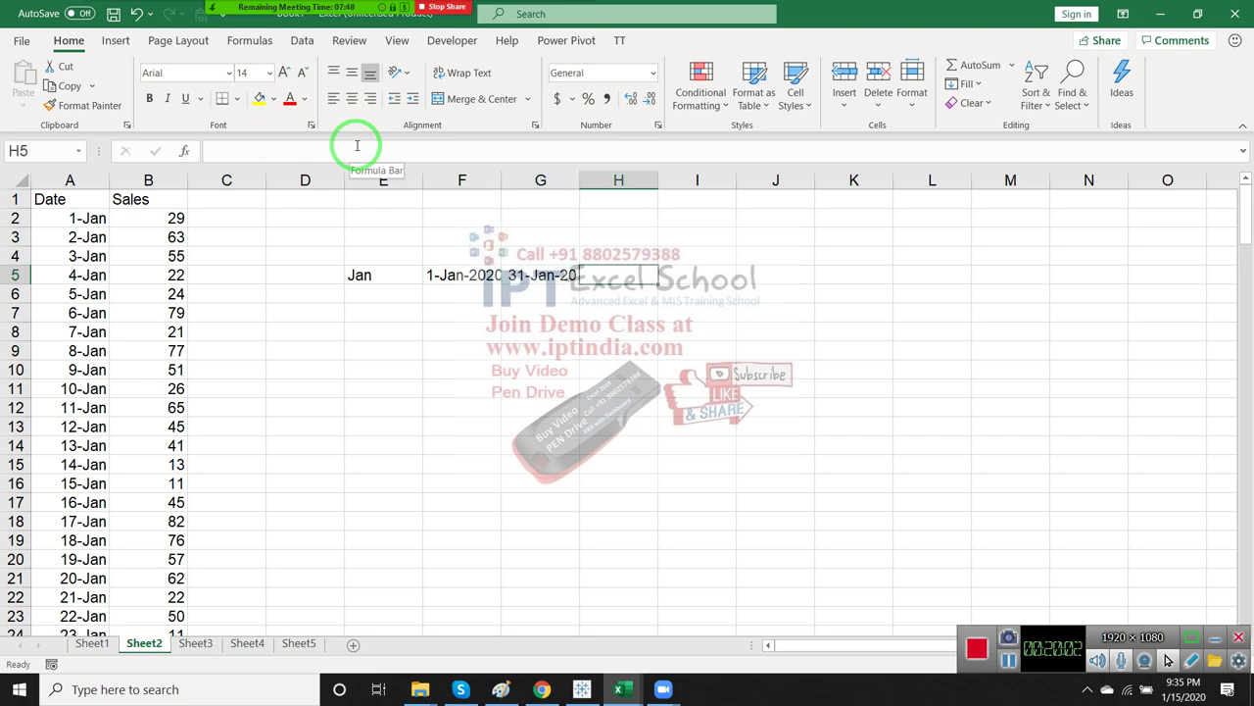
Enter =SUMIFS(B:B,A:A,">="&F5,A:A,"<="&G5) in H5, totalling January sales to 1444
text(=sum)
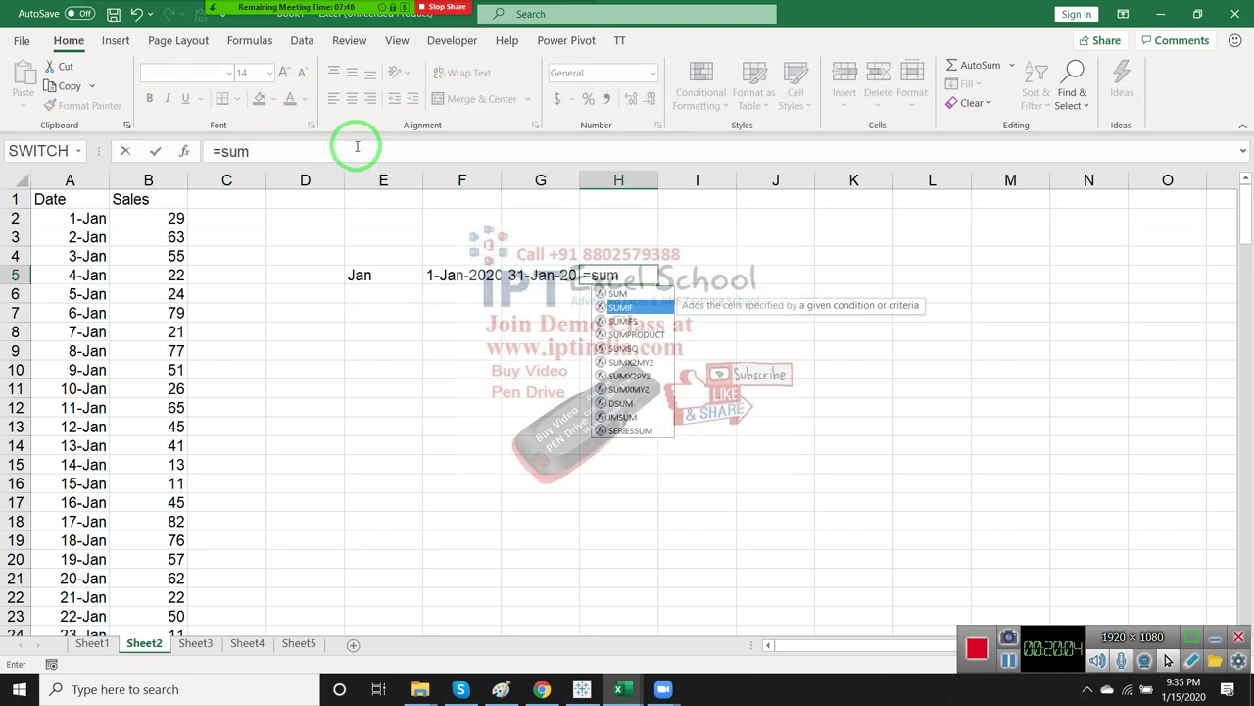
key(Down)
key(Tab)
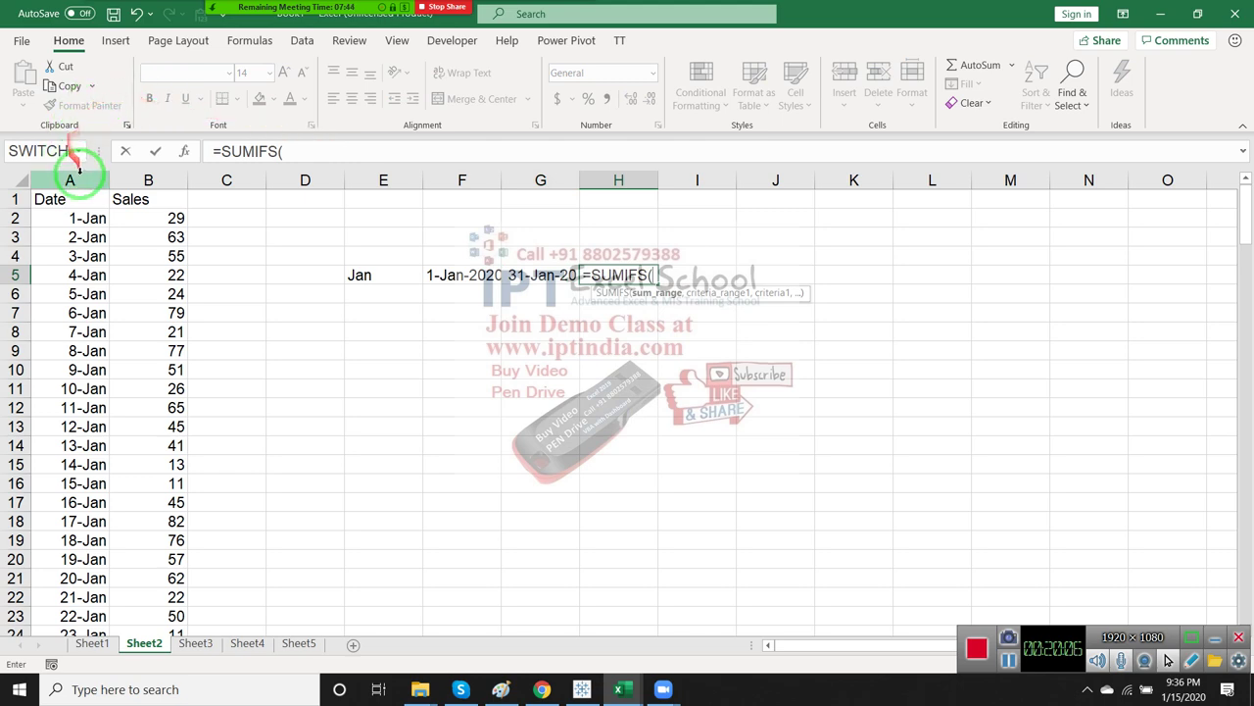
click(125, 178)
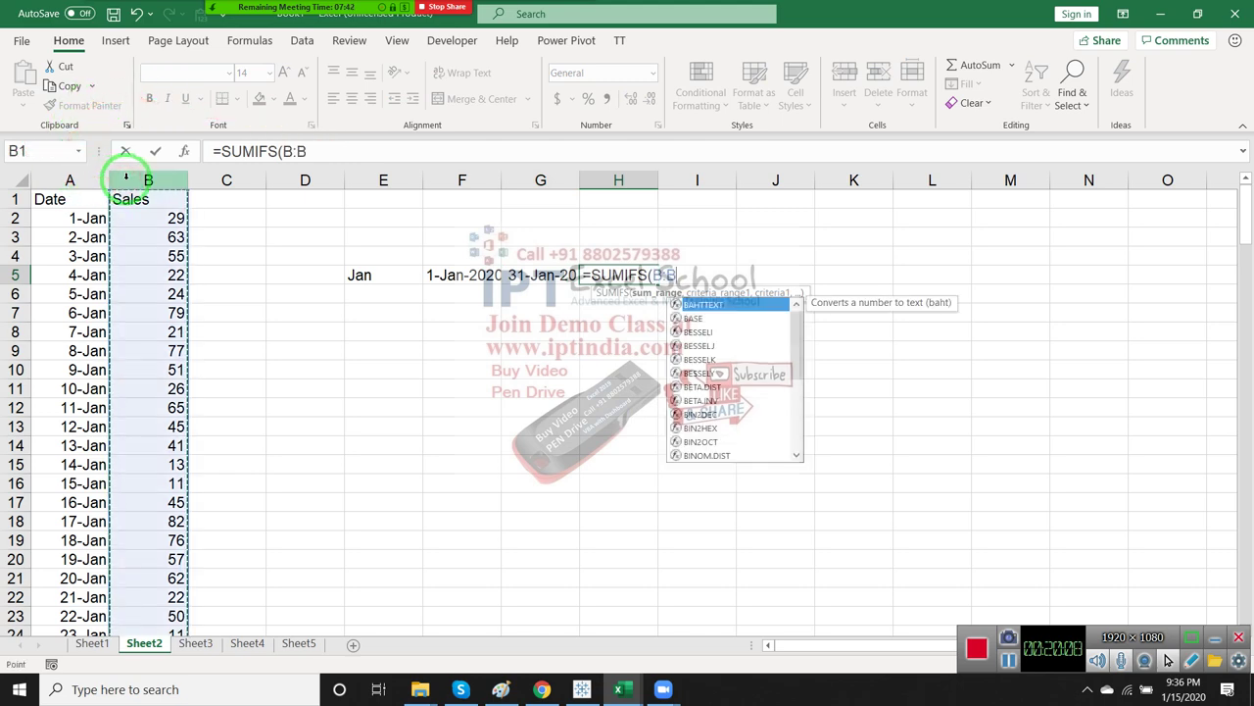
text(,)
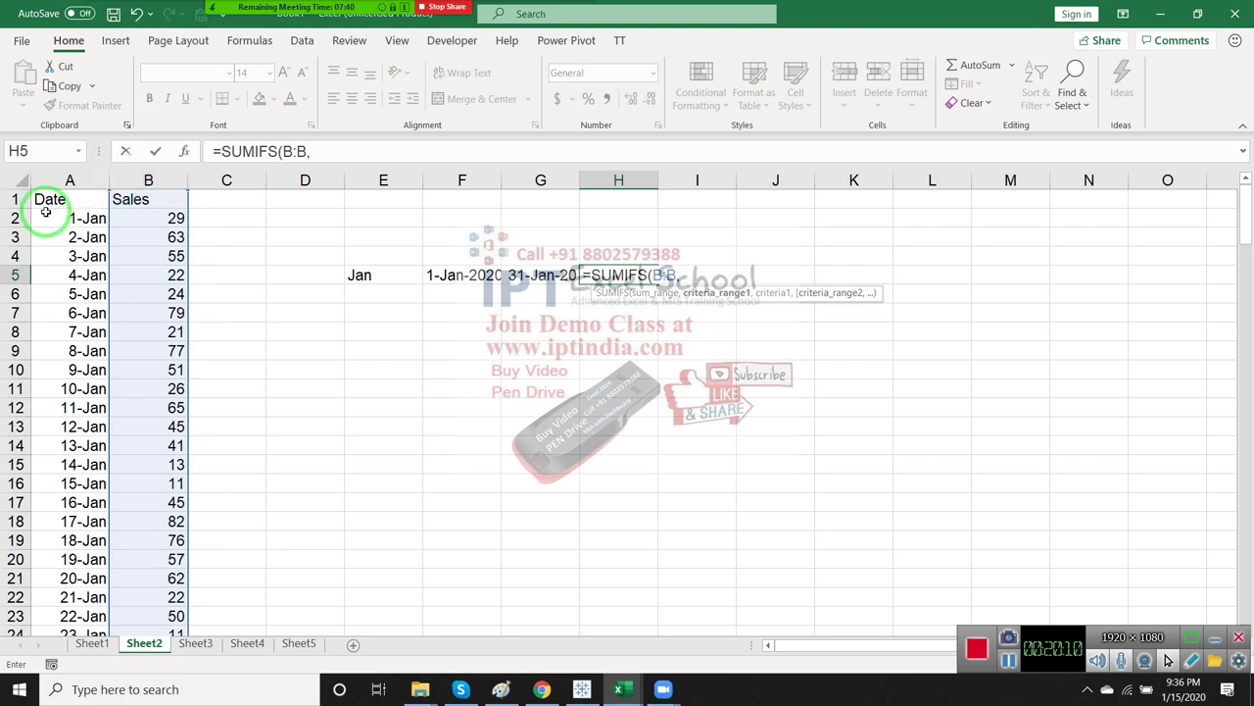
click(71, 180)
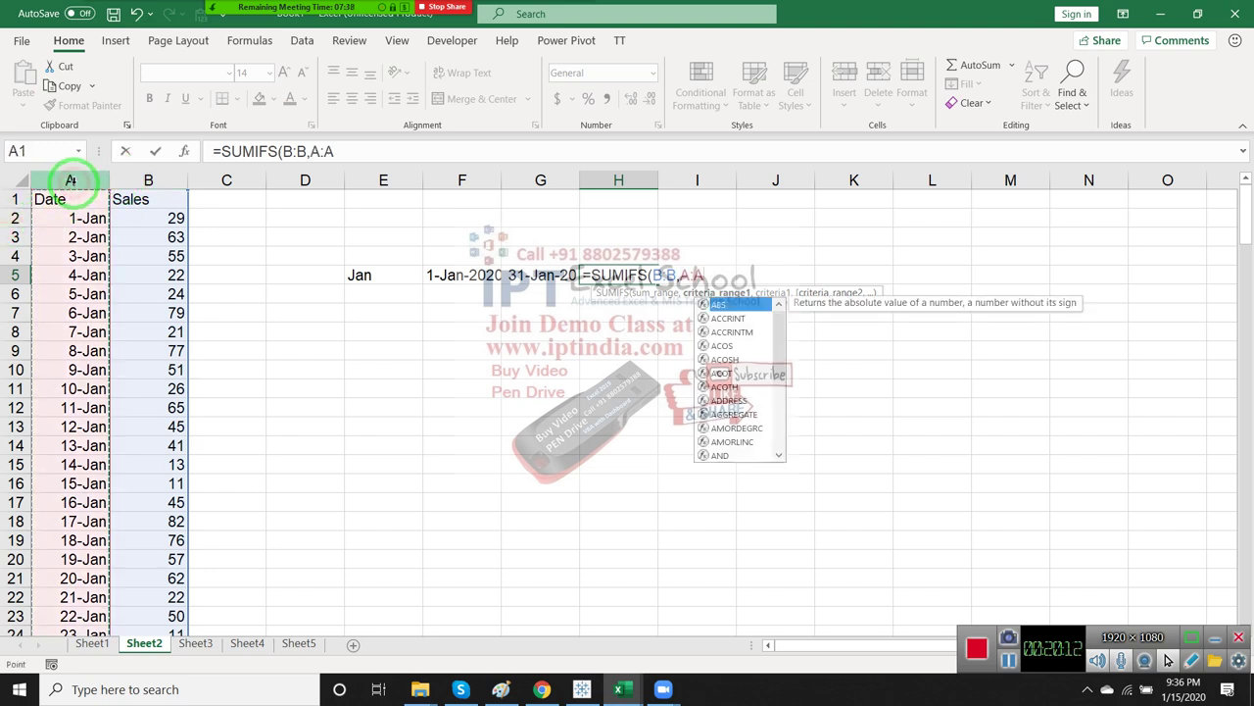
text(,">)
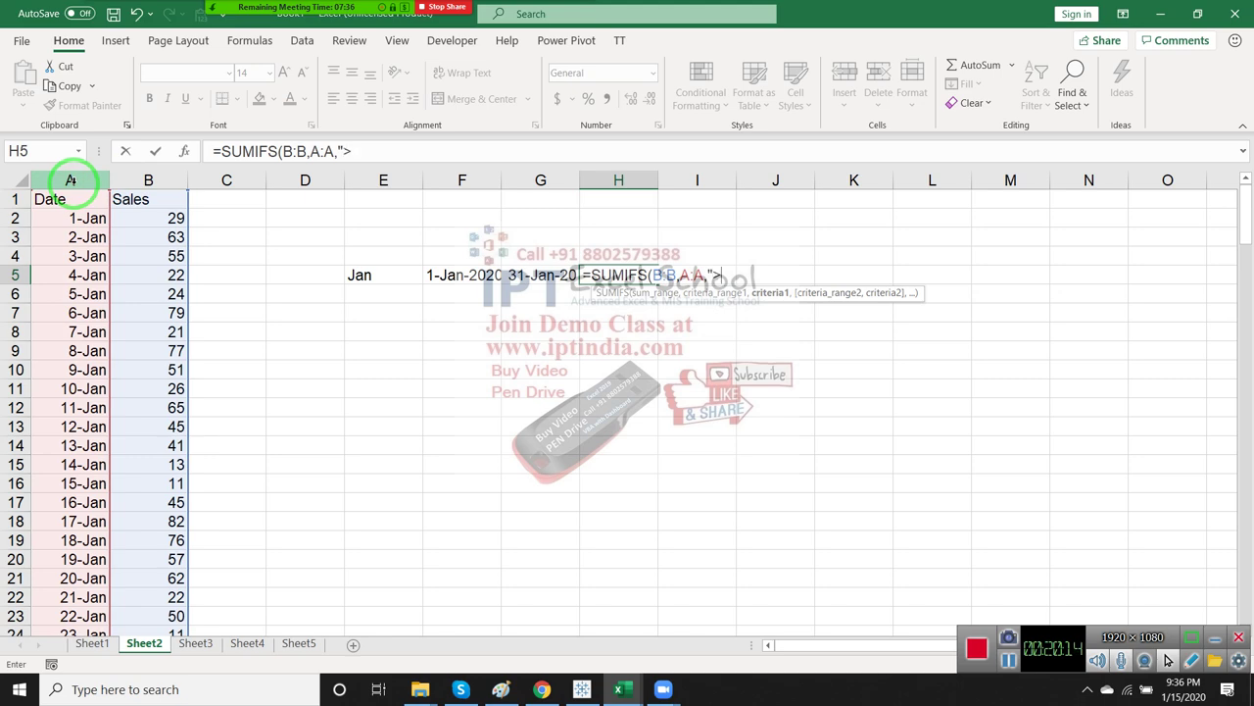
text(=")
text(&)
click(445, 278)
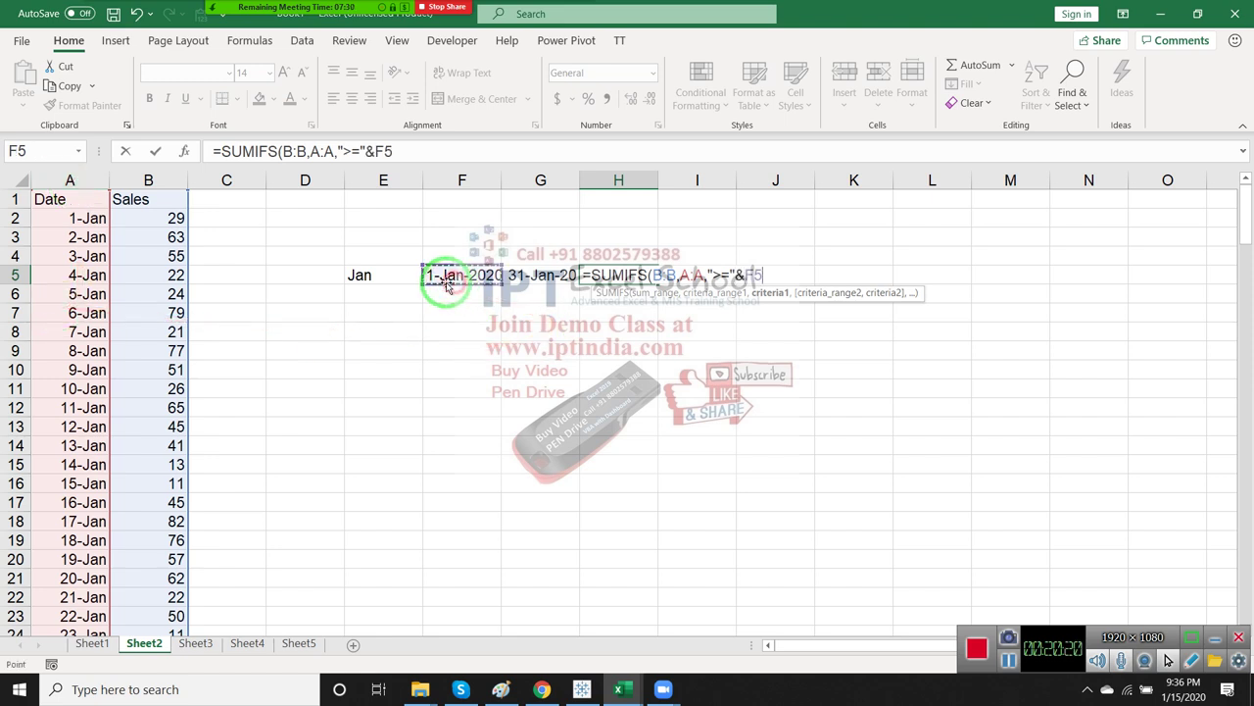
text(,)
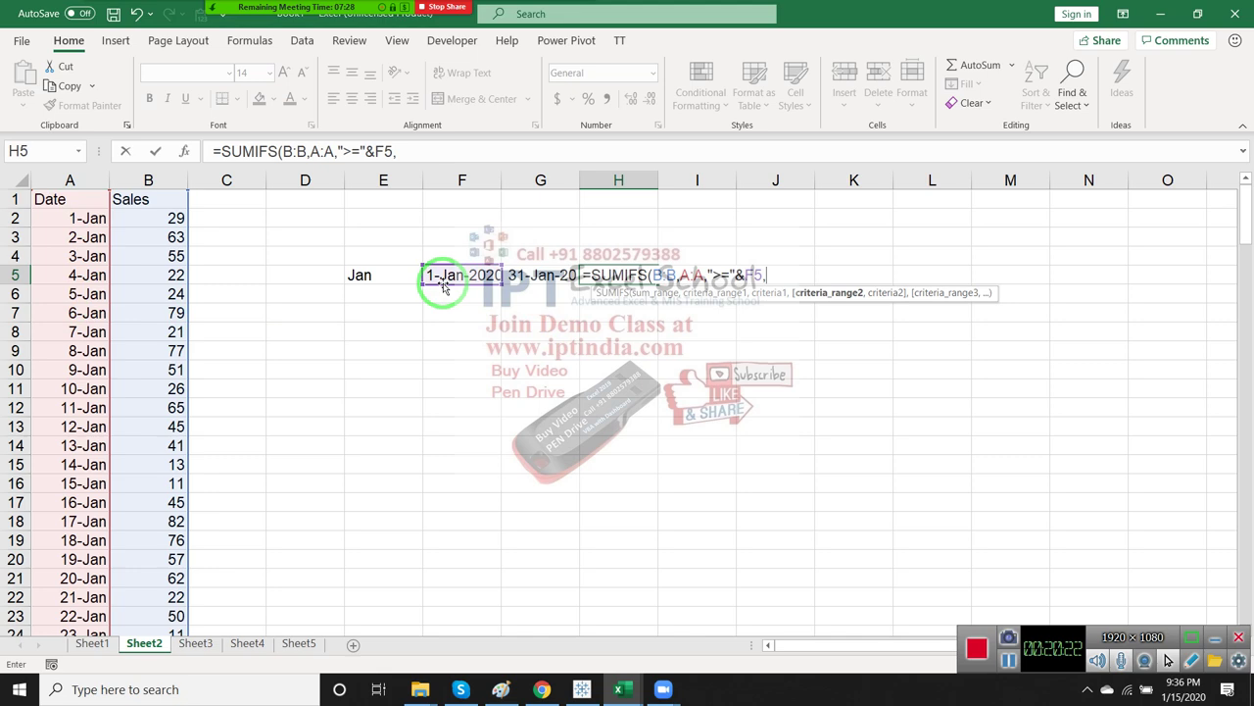
click(70, 179)
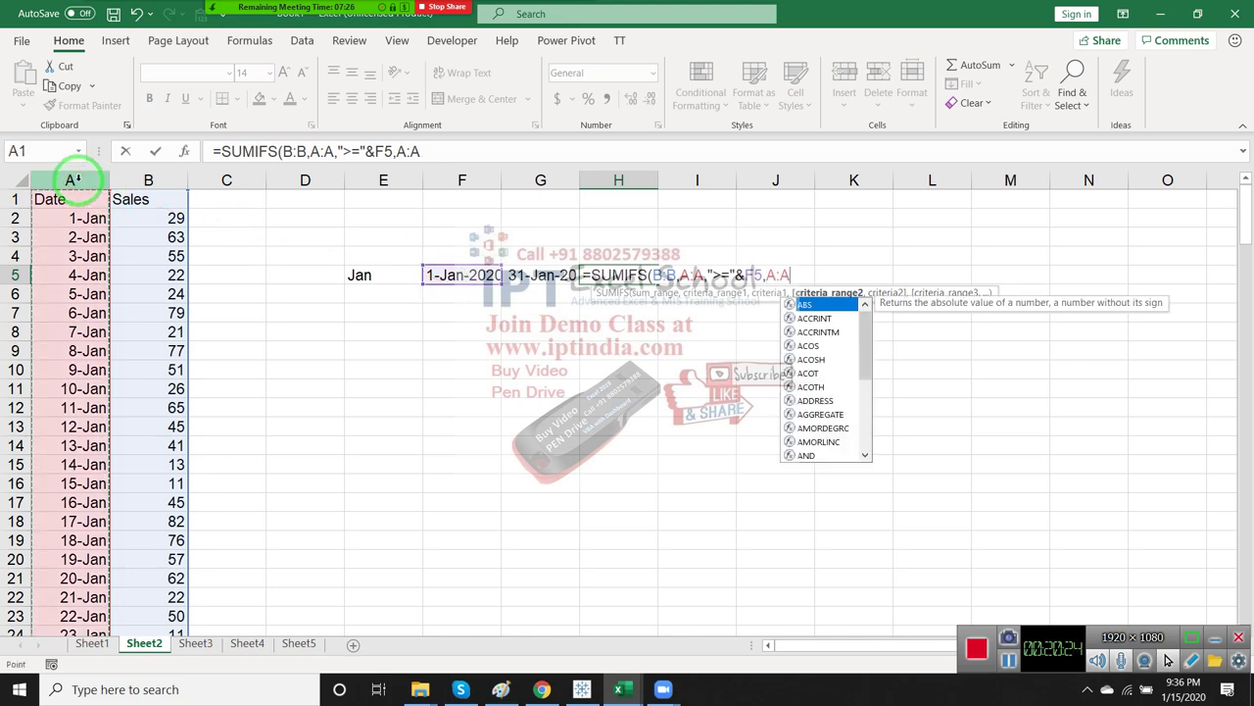
text(,"<)
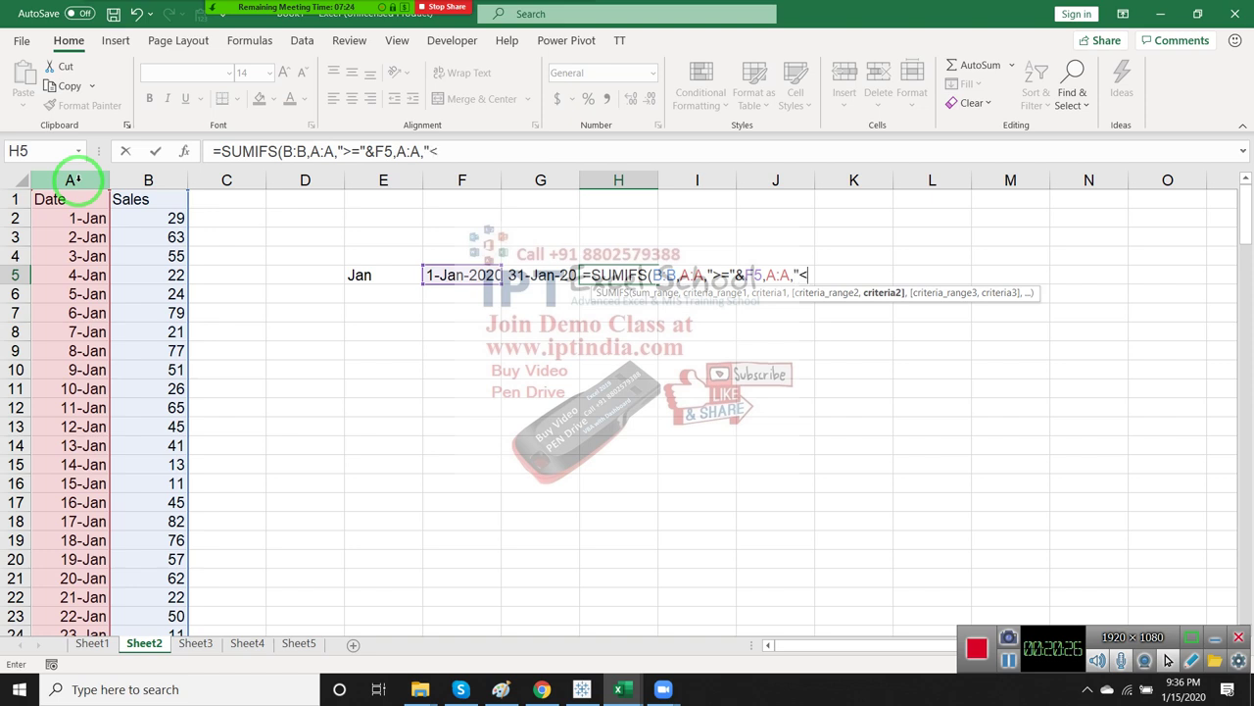
text(="&)
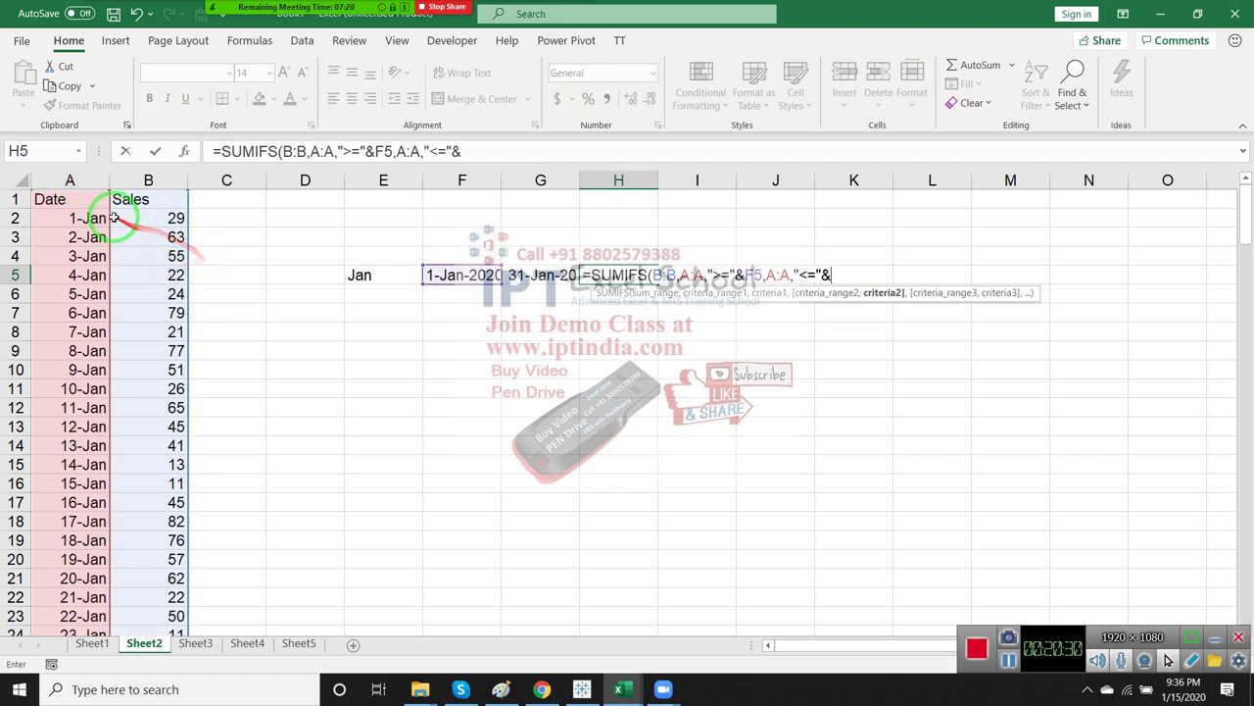
click(71, 177)
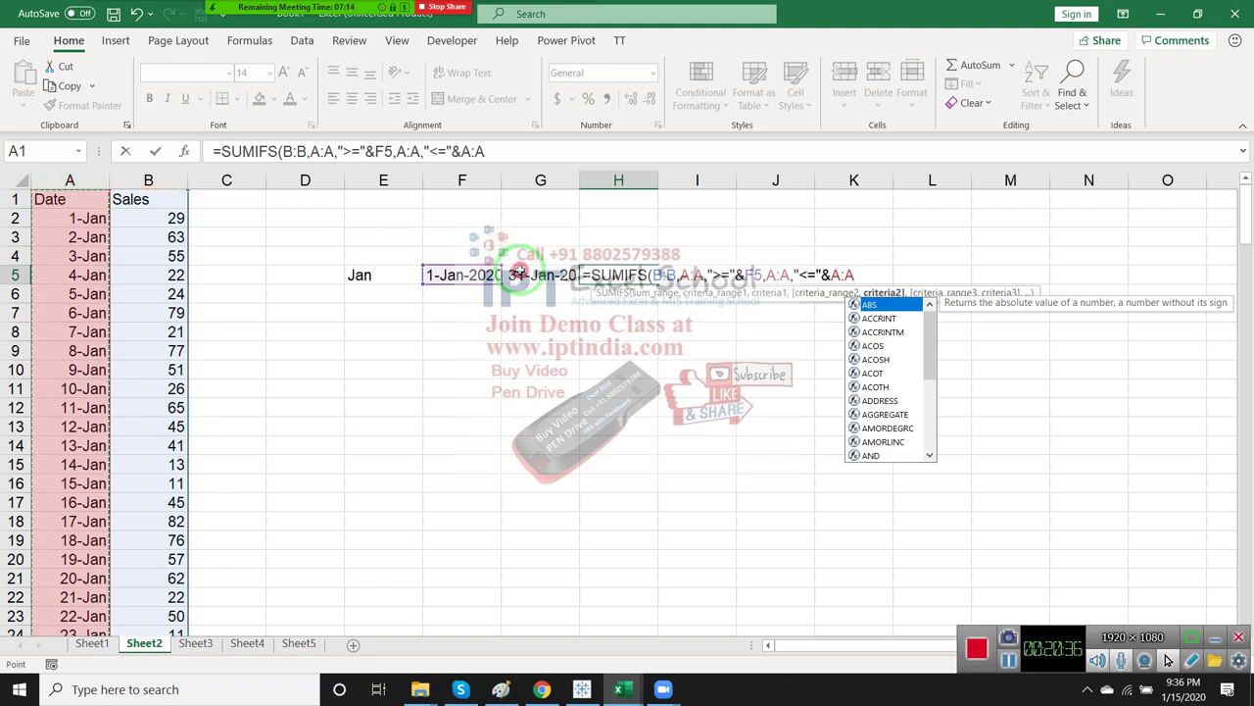
click(539, 276)
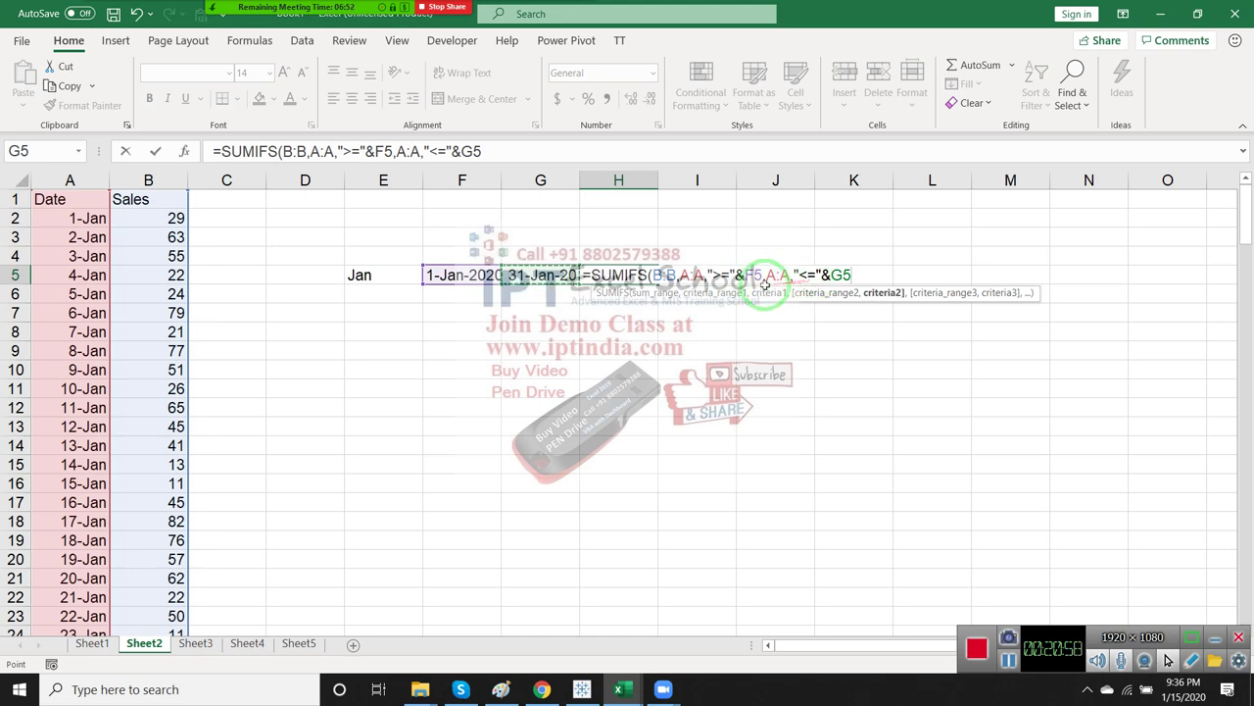
key(Return)
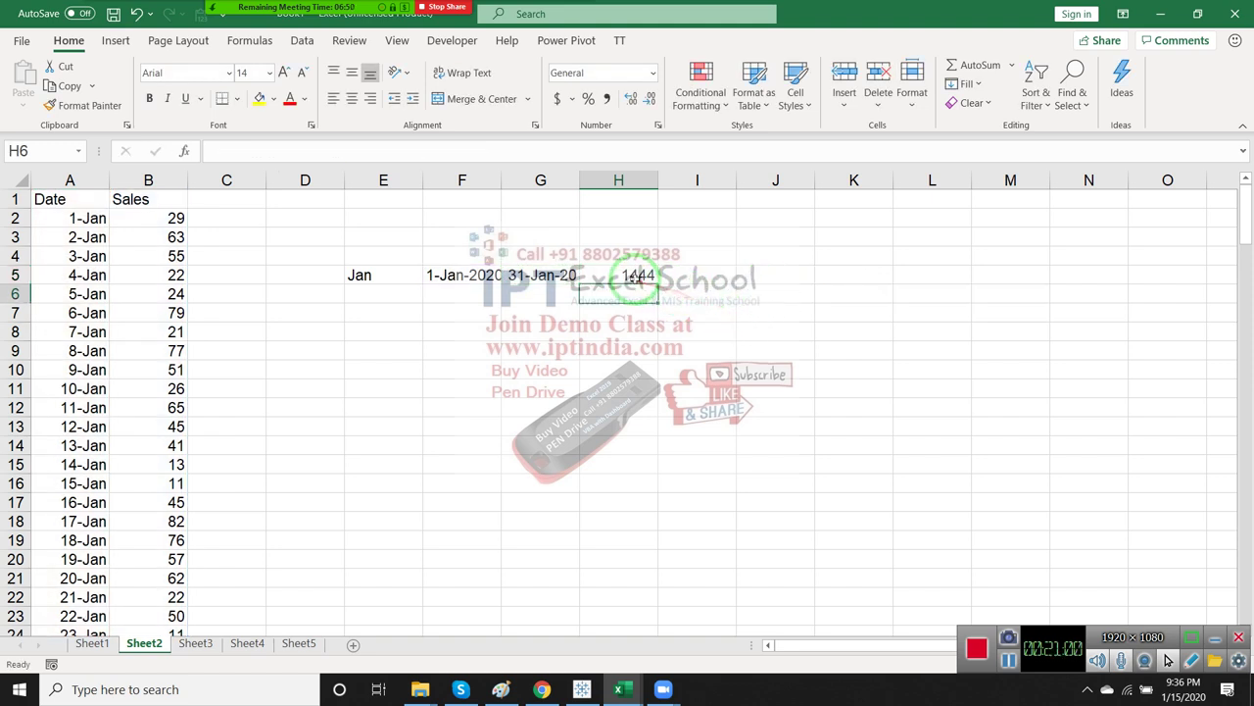
click(635, 275)
Change E5 to Feb, then Mar (total 1493), and minimise Excel to the desktop
click(354, 269)
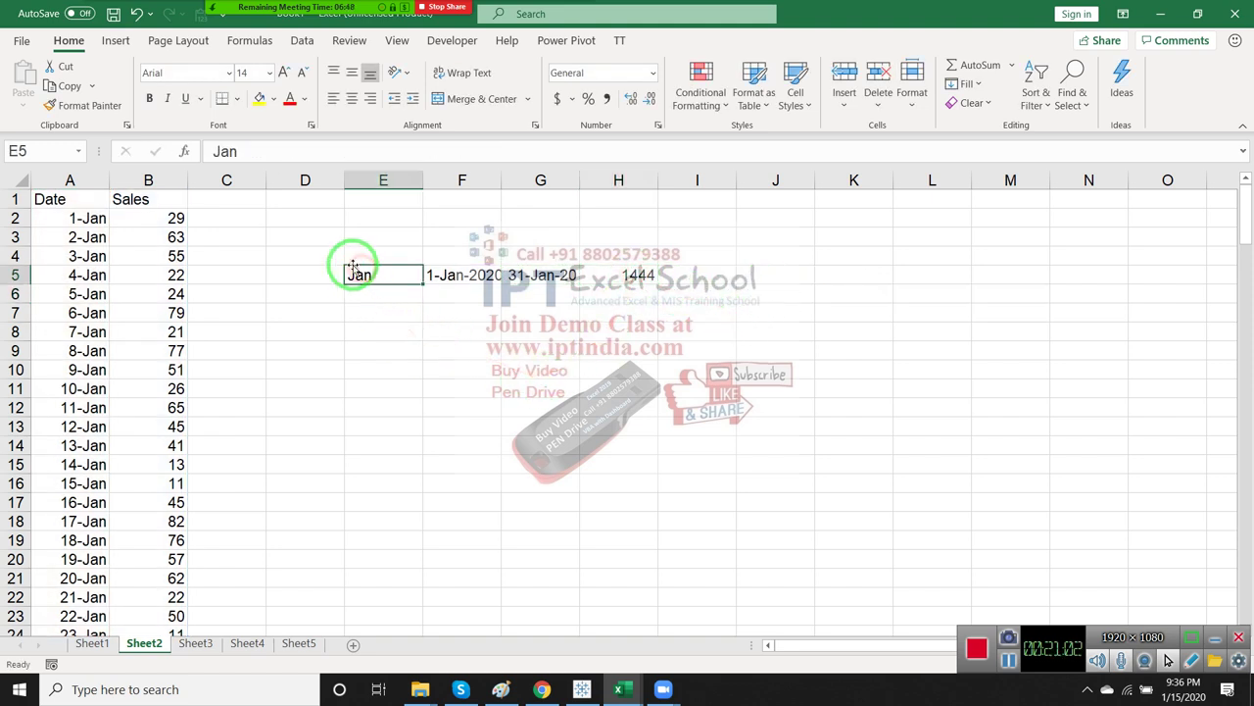
text(Feb)
key(Return)
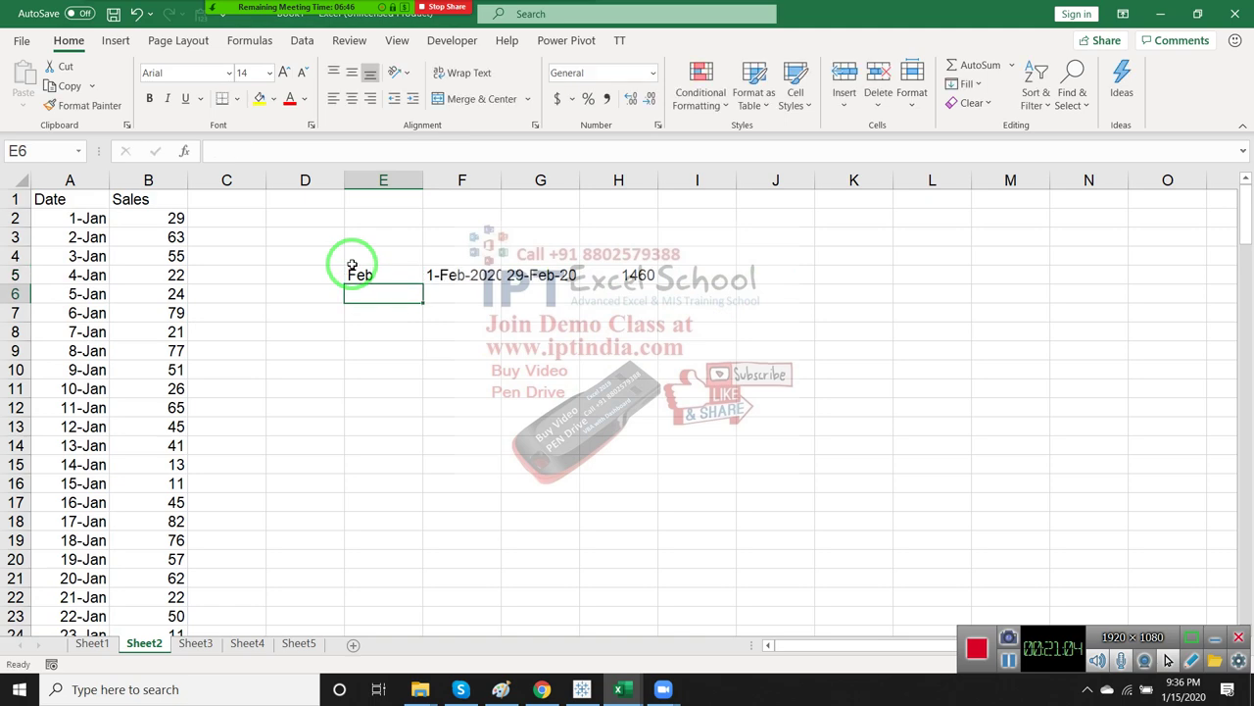
click(353, 268)
text(Mar)
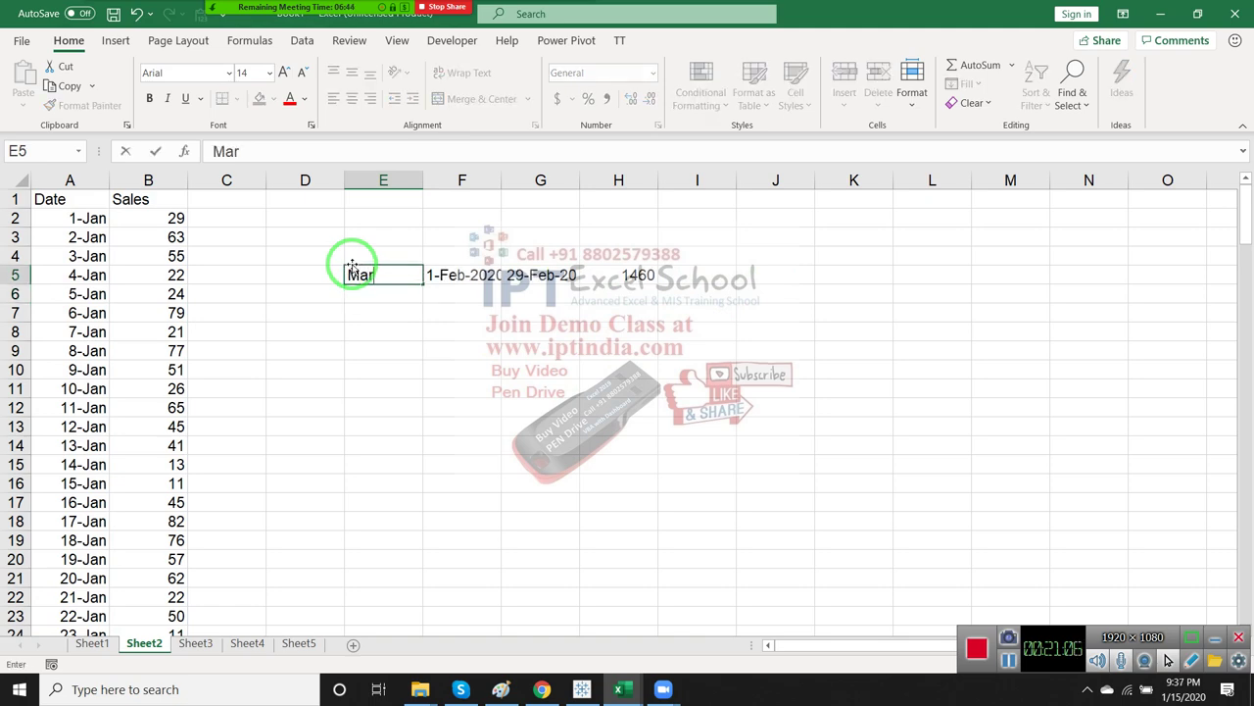
key(Return)
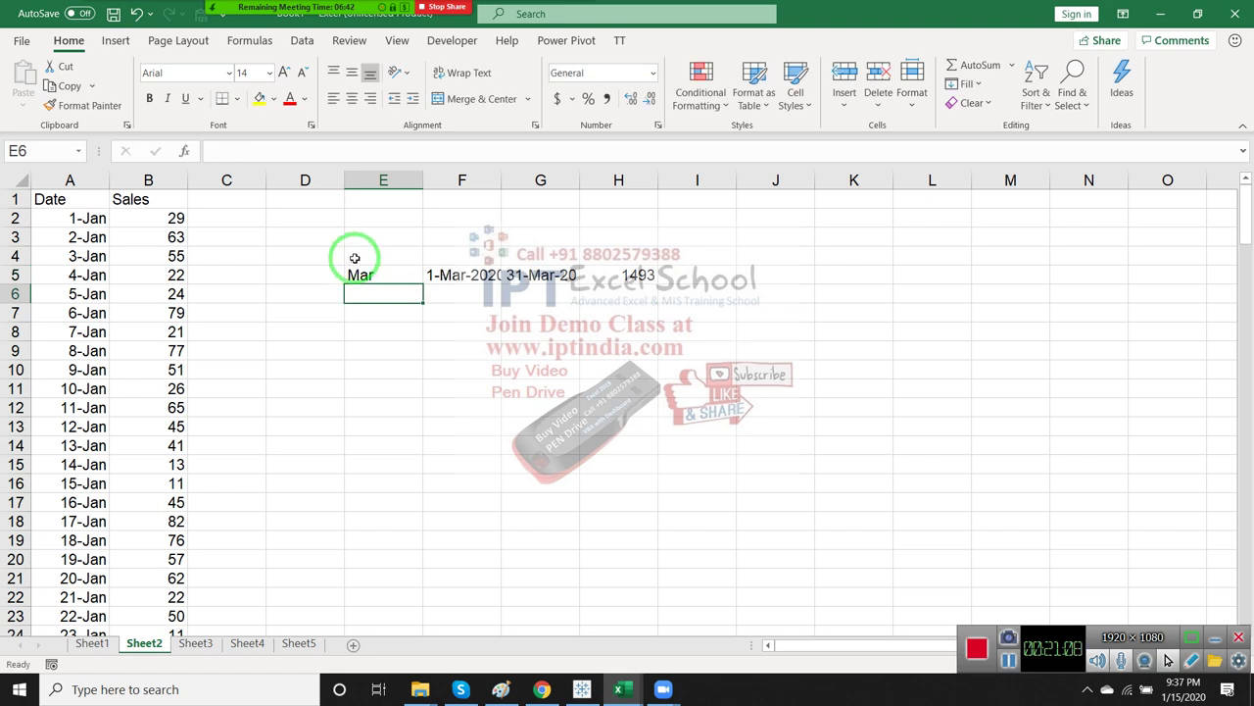
click(639, 275)
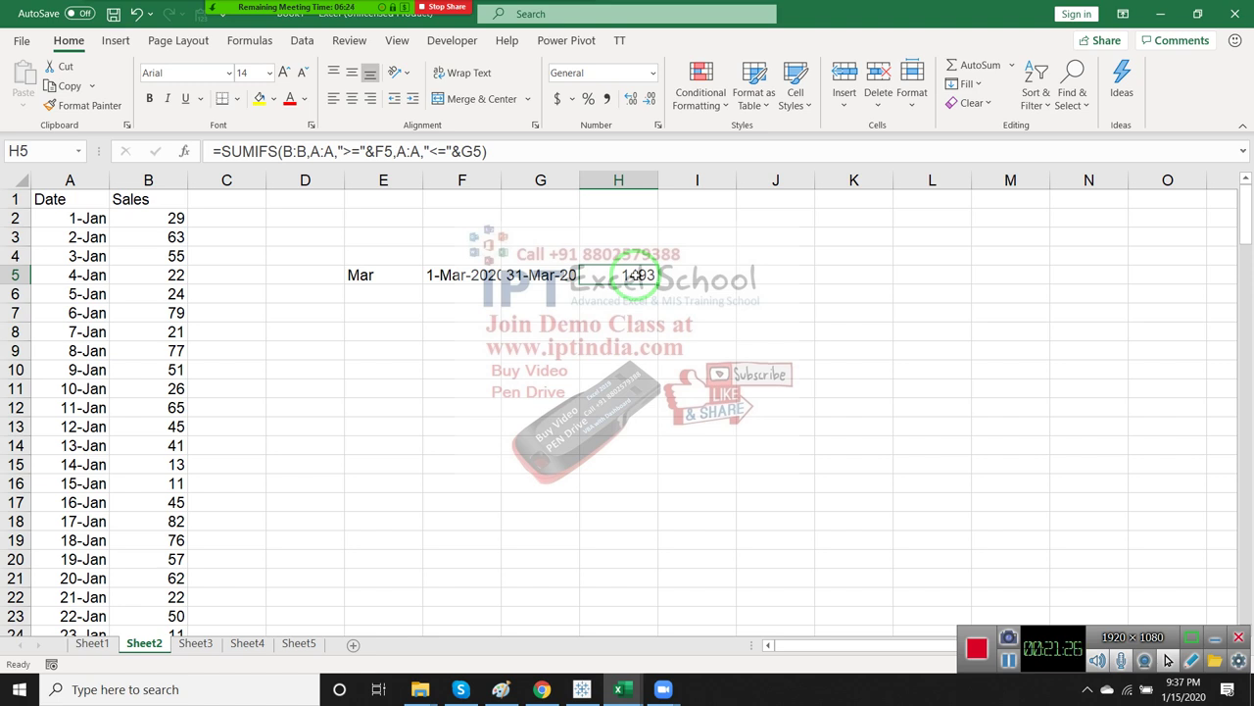
key(super+d)
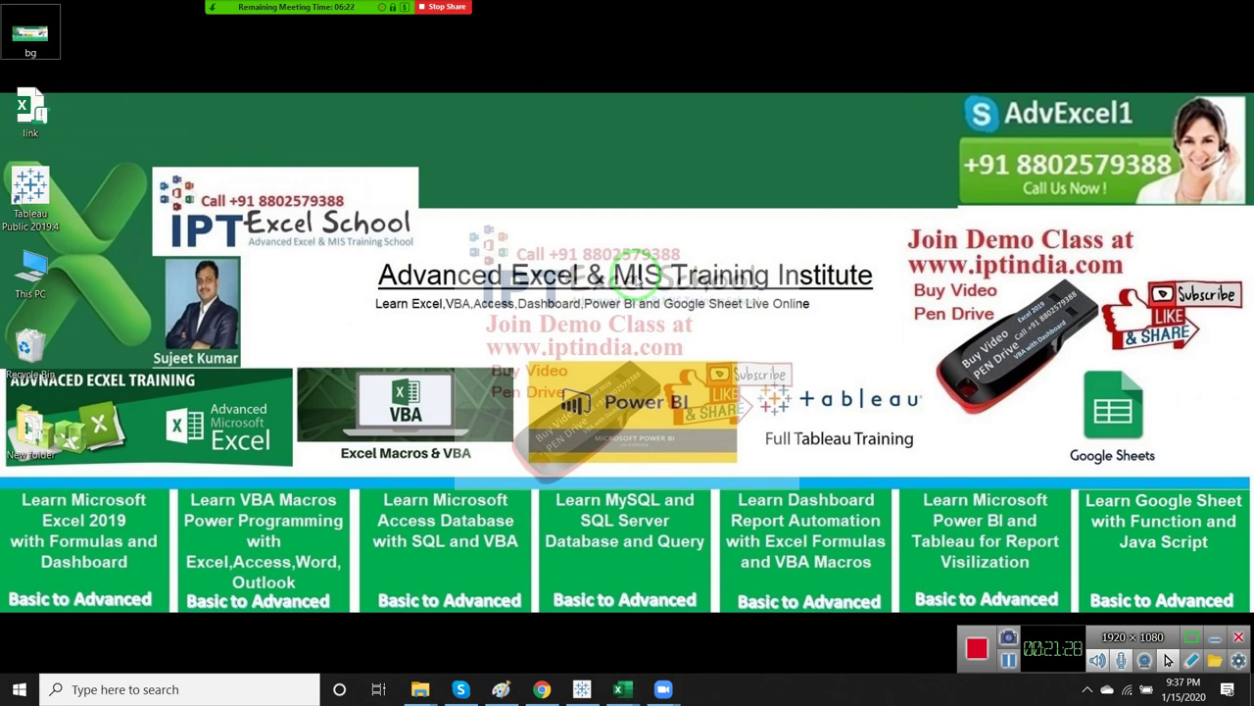